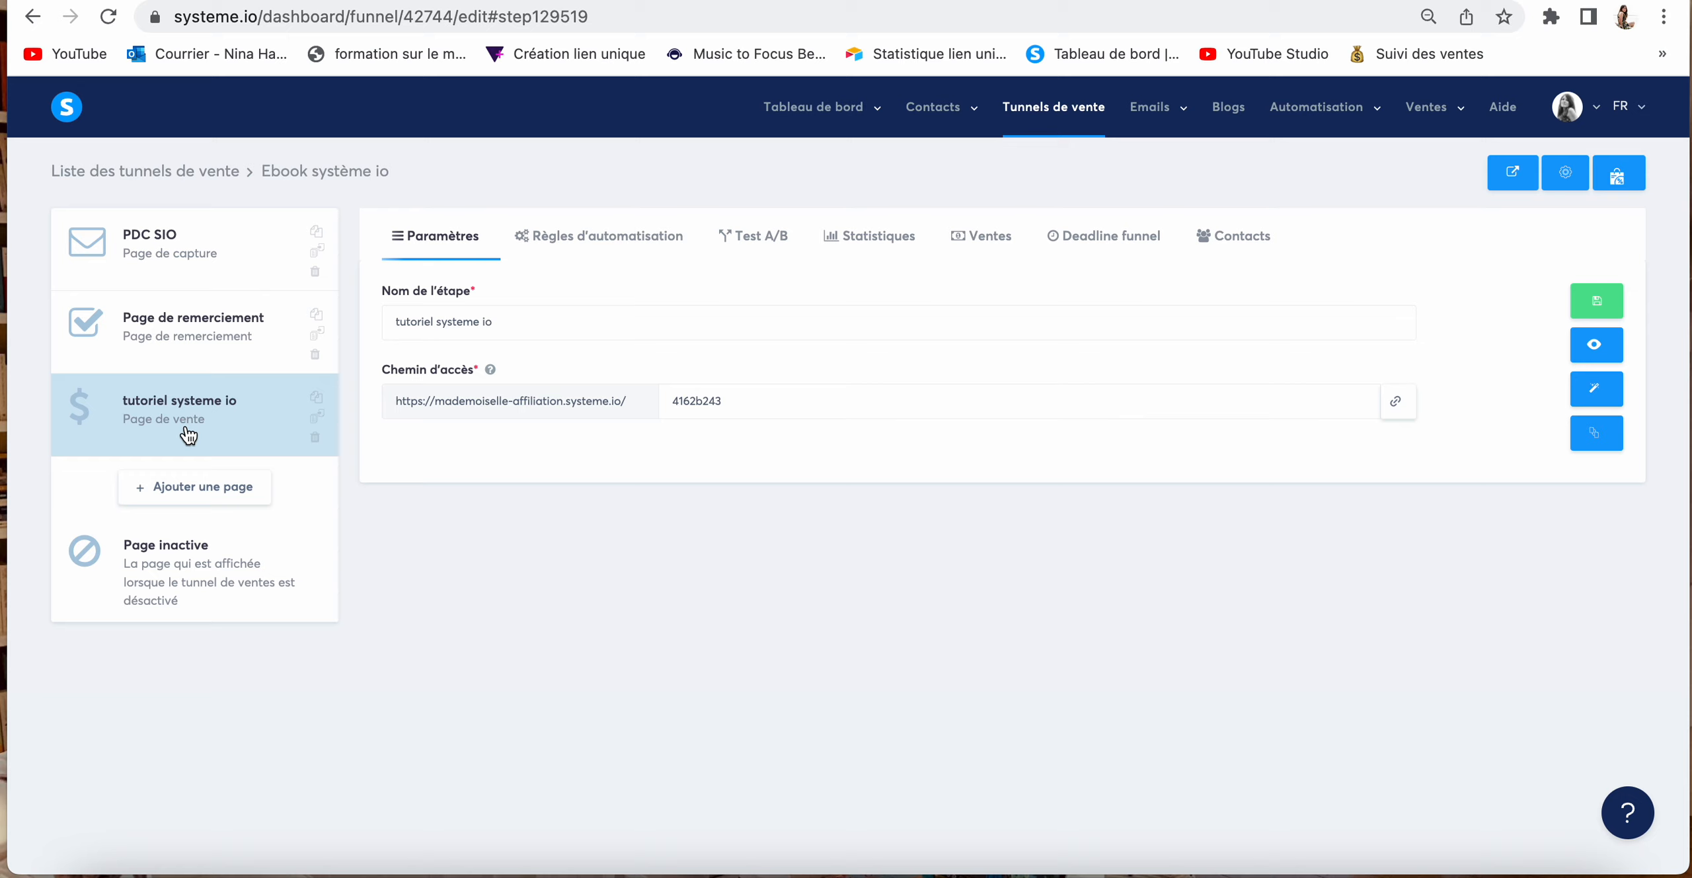
Step: Preview the PDC SIO capture page live and scroll through its content
click(159, 270)
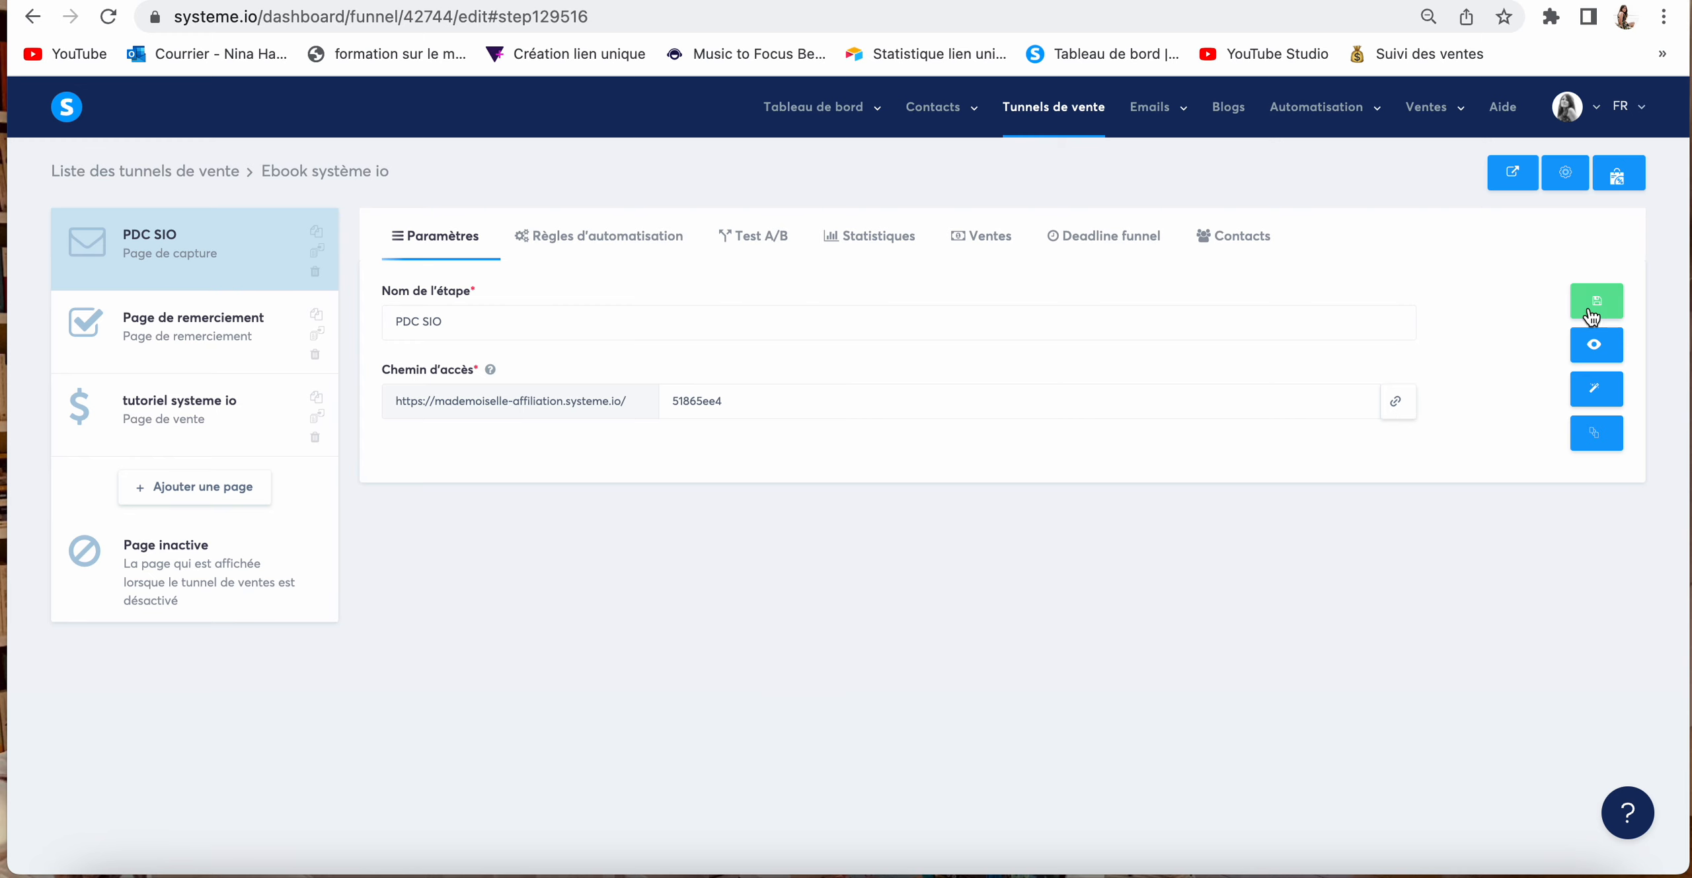
click(1610, 344)
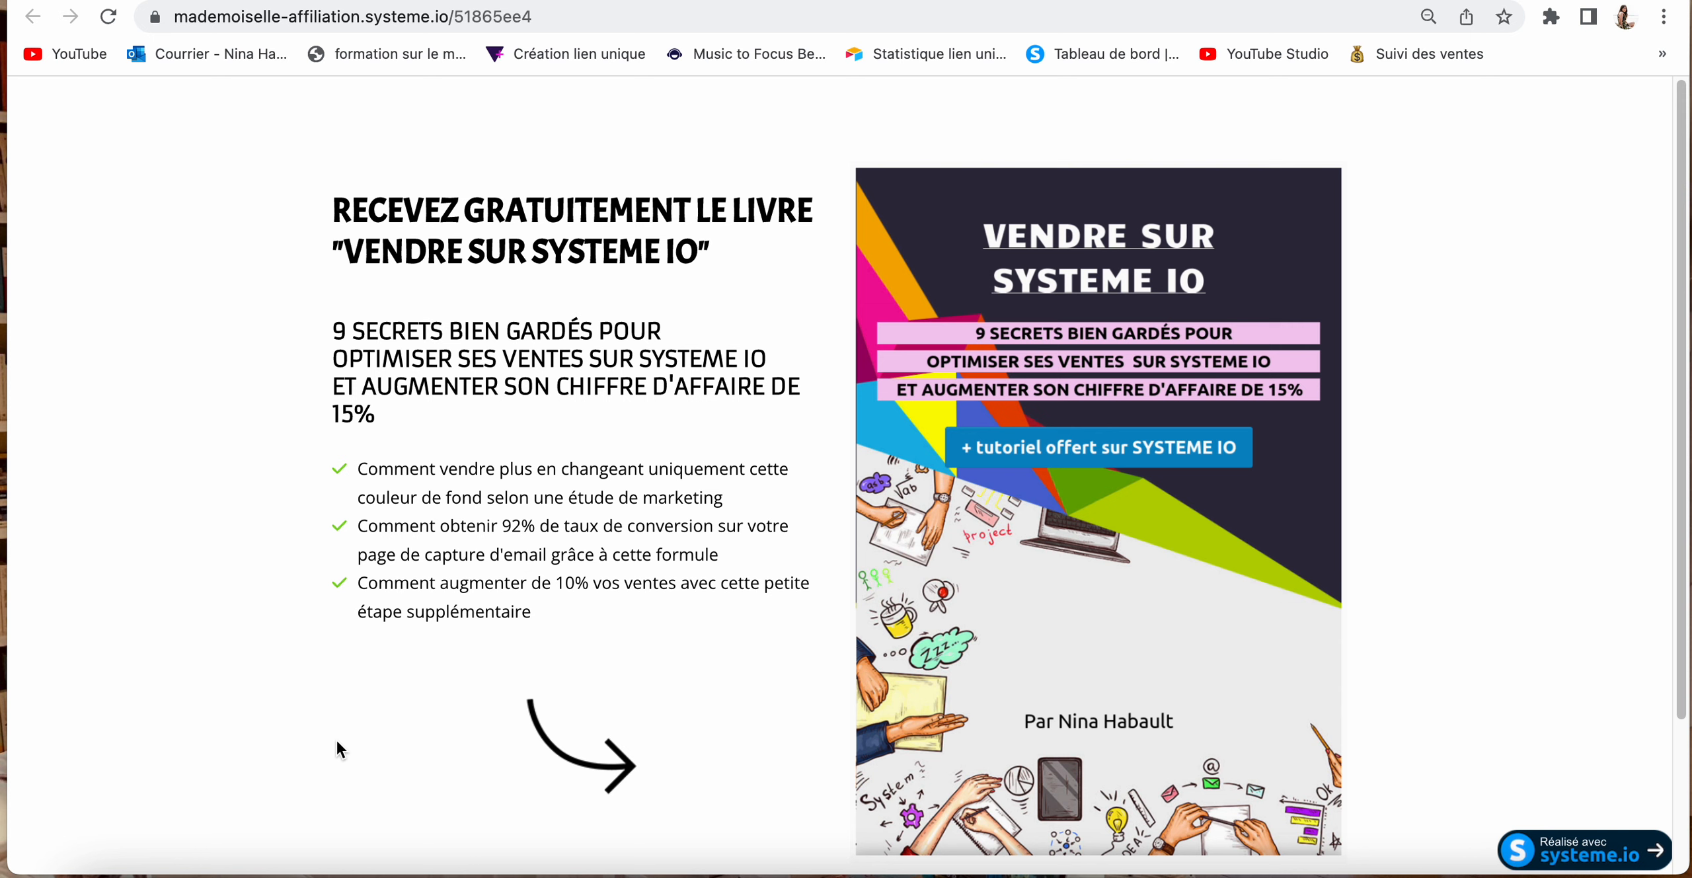
scroll(339, 749, down, 3)
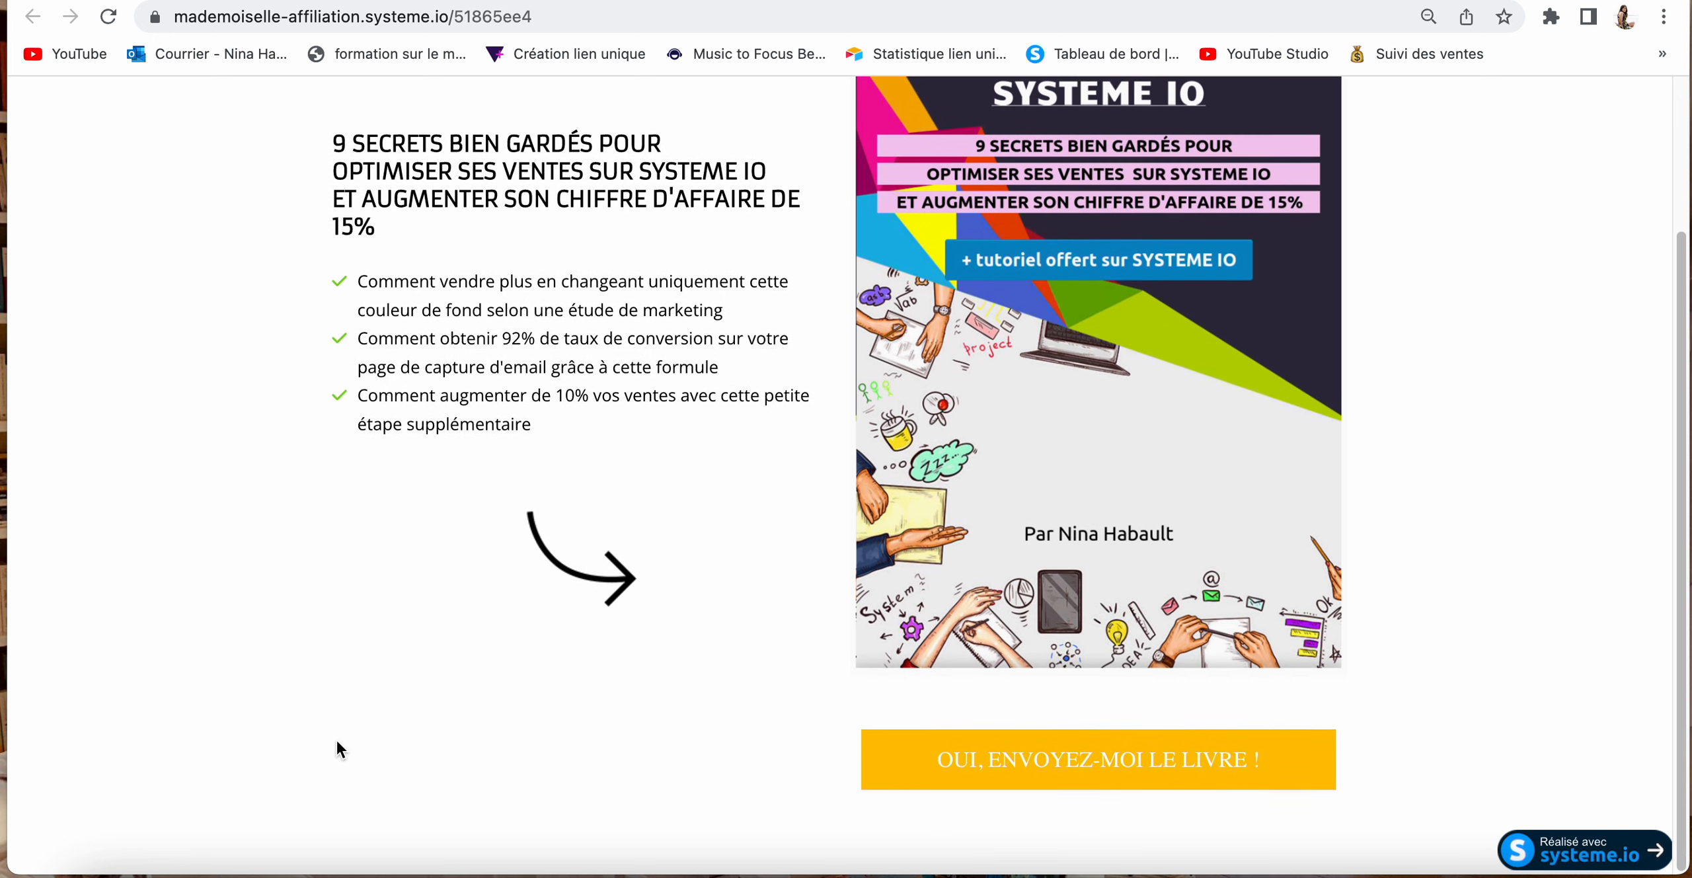
scroll(339, 749, up, 3)
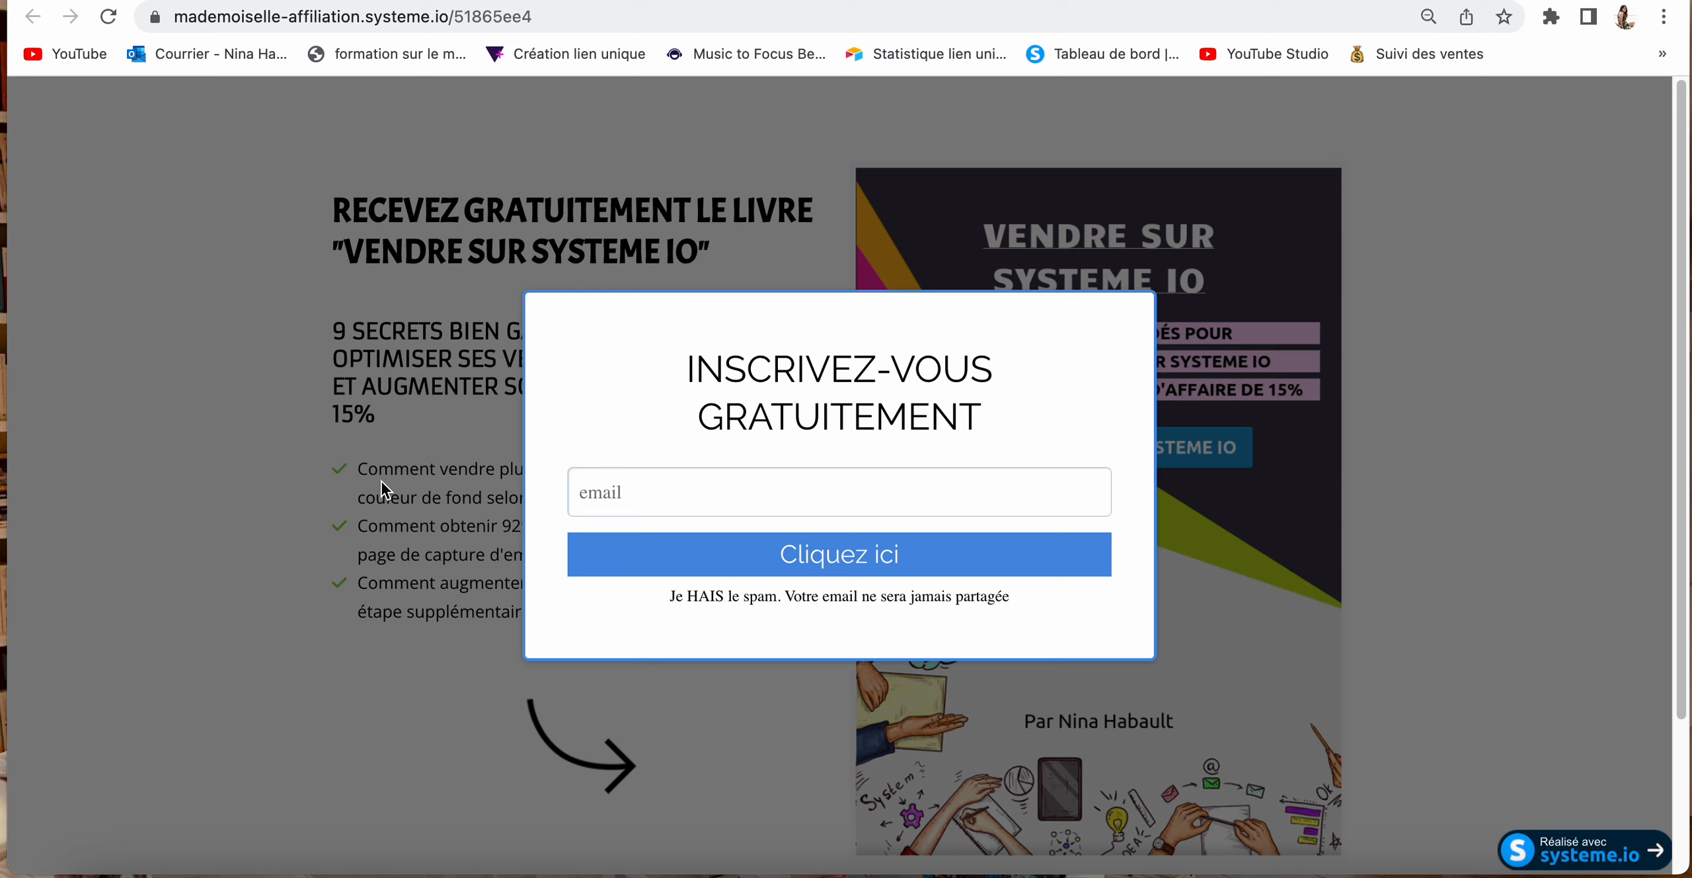
scroll(1038, 390, down, 3)
scroll(1038, 390, up, 2)
scroll(1038, 390, down, 2)
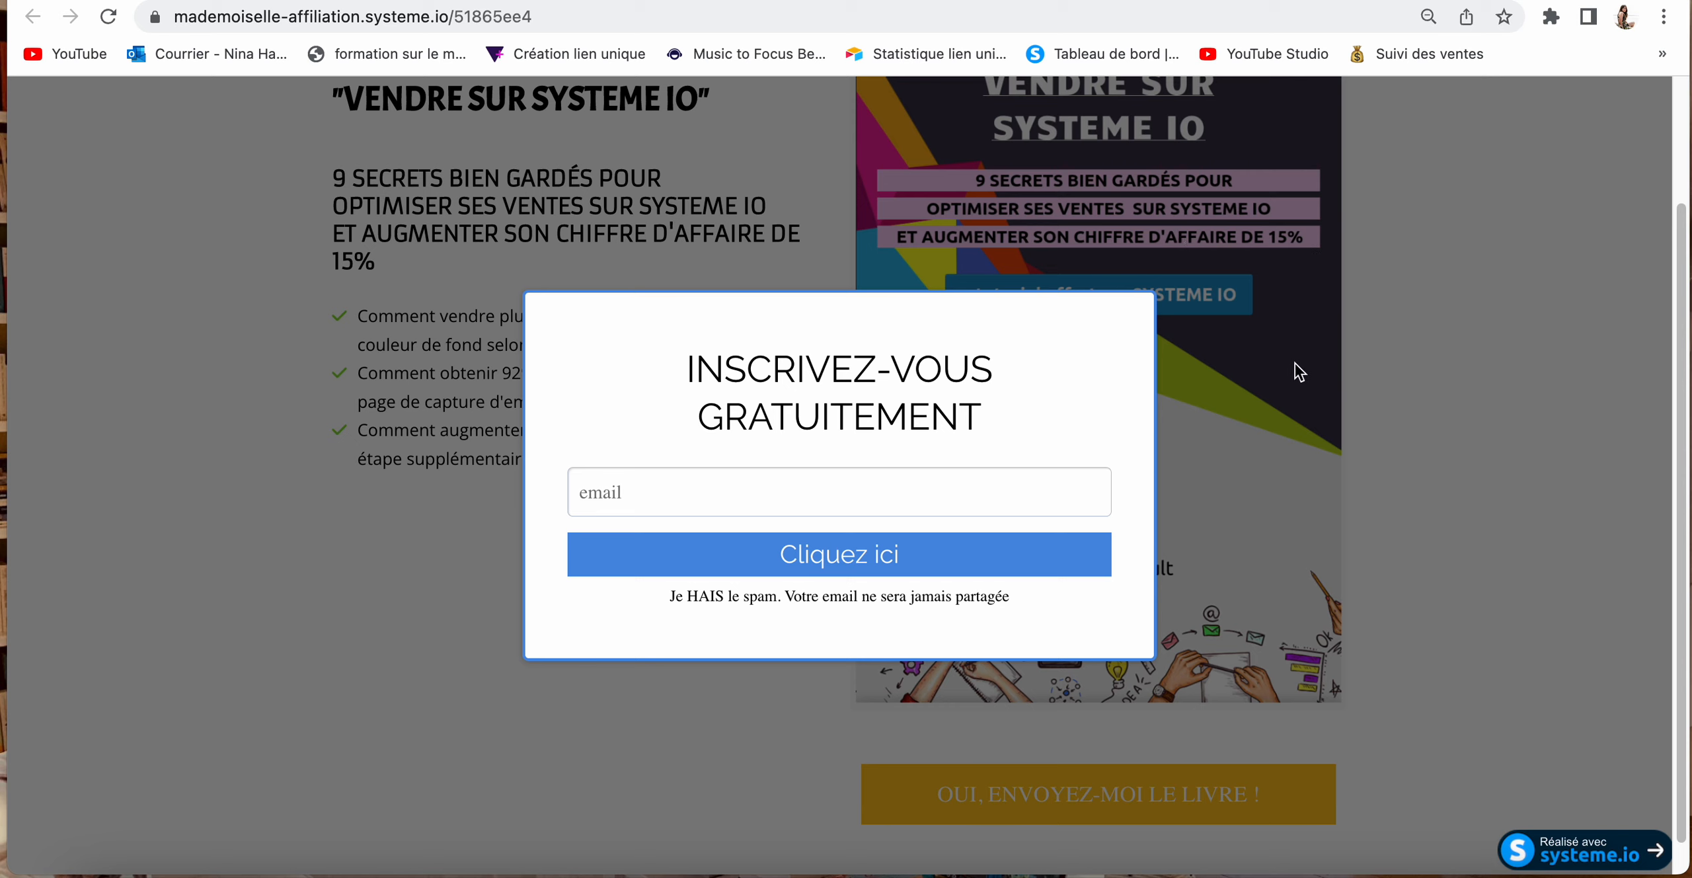
scroll(1293, 374, down, 1)
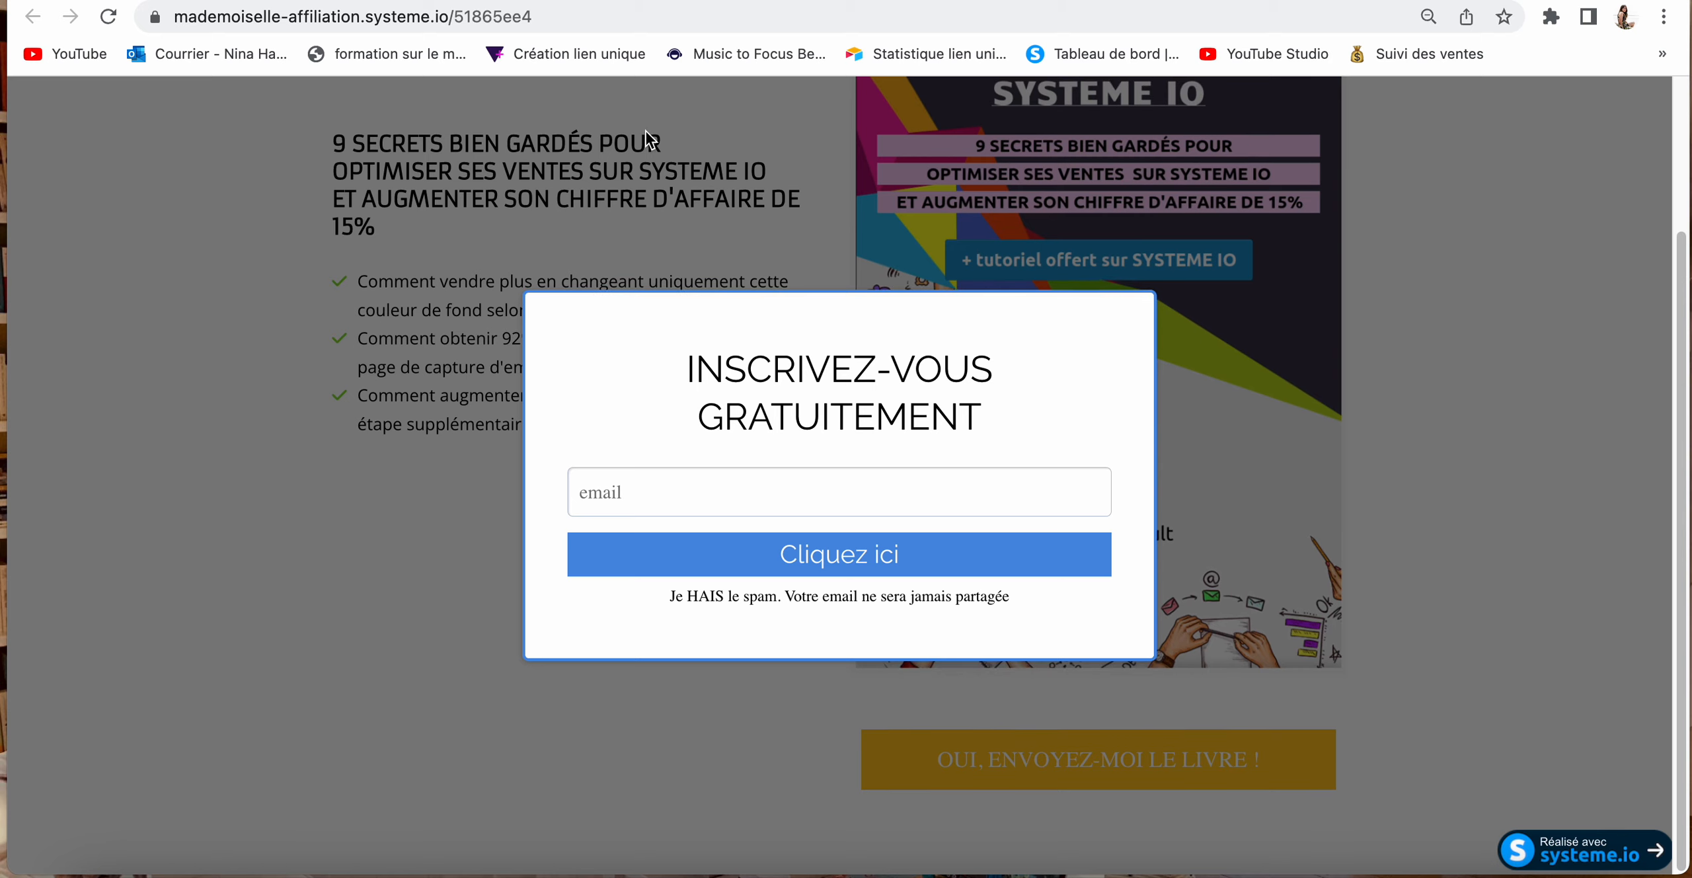
scroll(831, 491, up, 3)
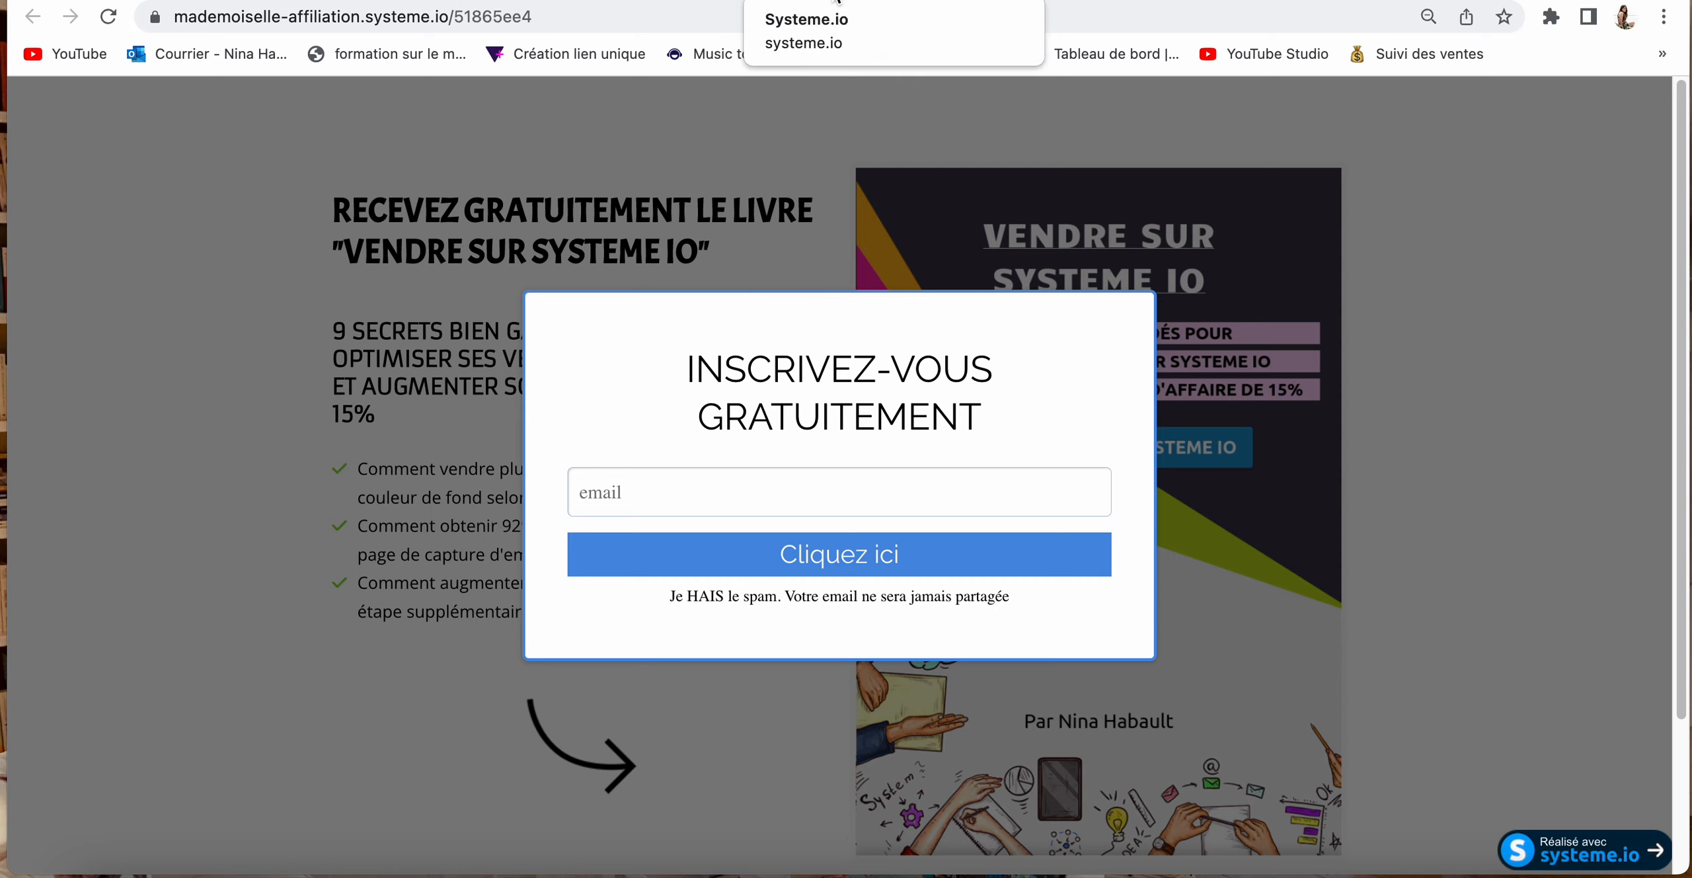
Step: Open the capture page's sign-up popup in the page editor
click(836, 1)
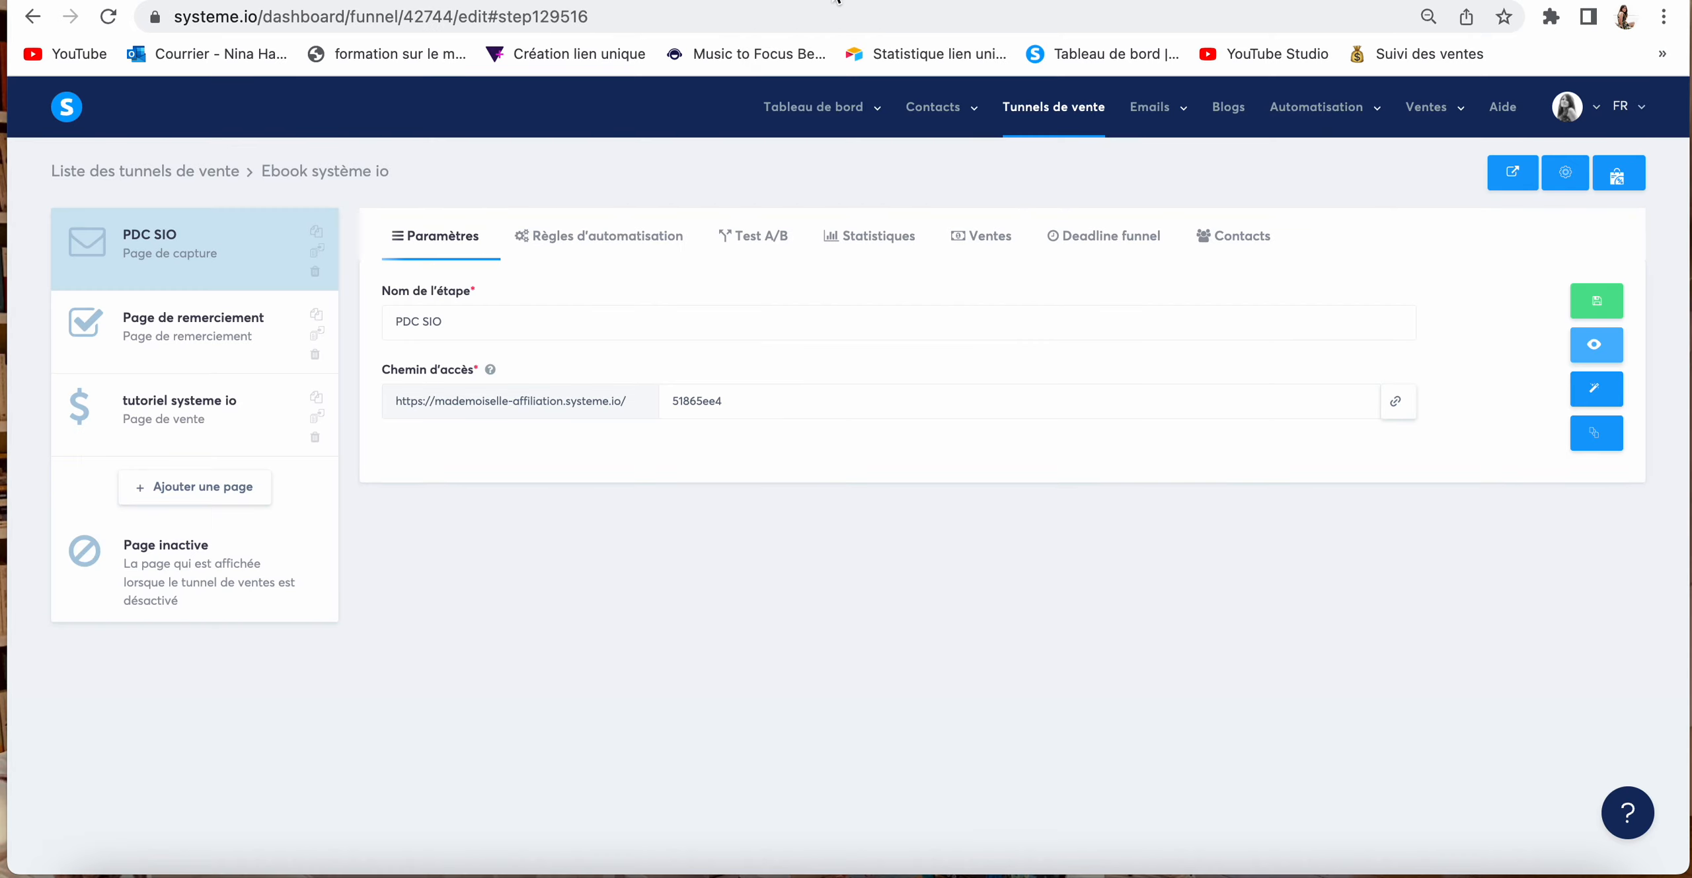
click(1597, 388)
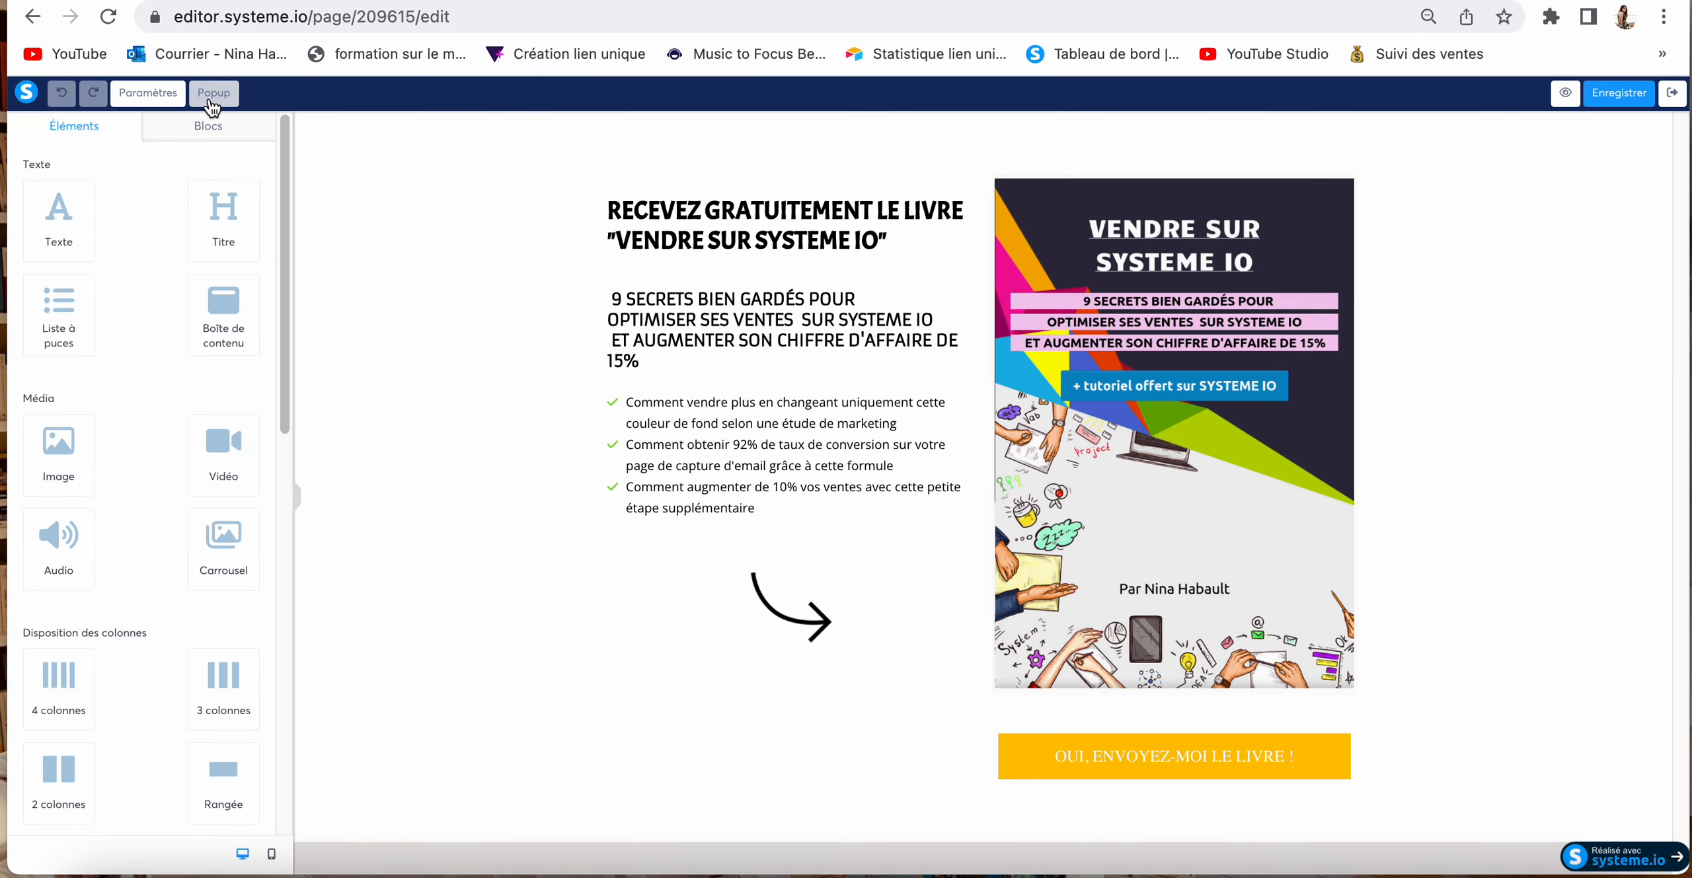
click(214, 93)
click(250, 133)
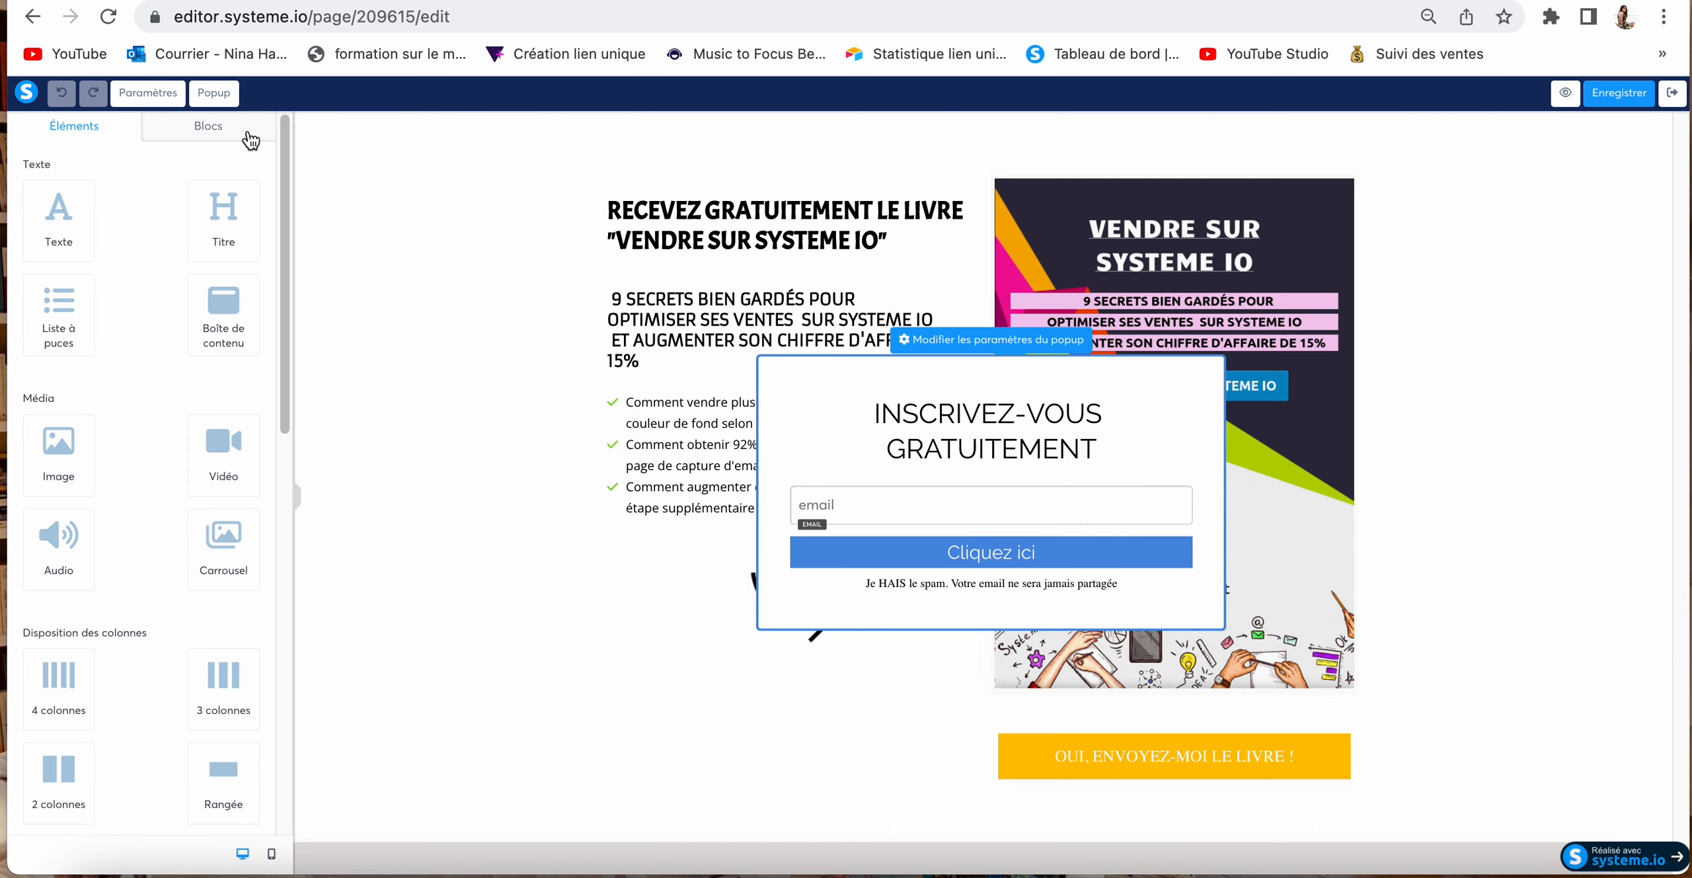
Step: Switch the popup's 'Afficher le bouton de fermeture' to ON, save the page and exit
click(985, 340)
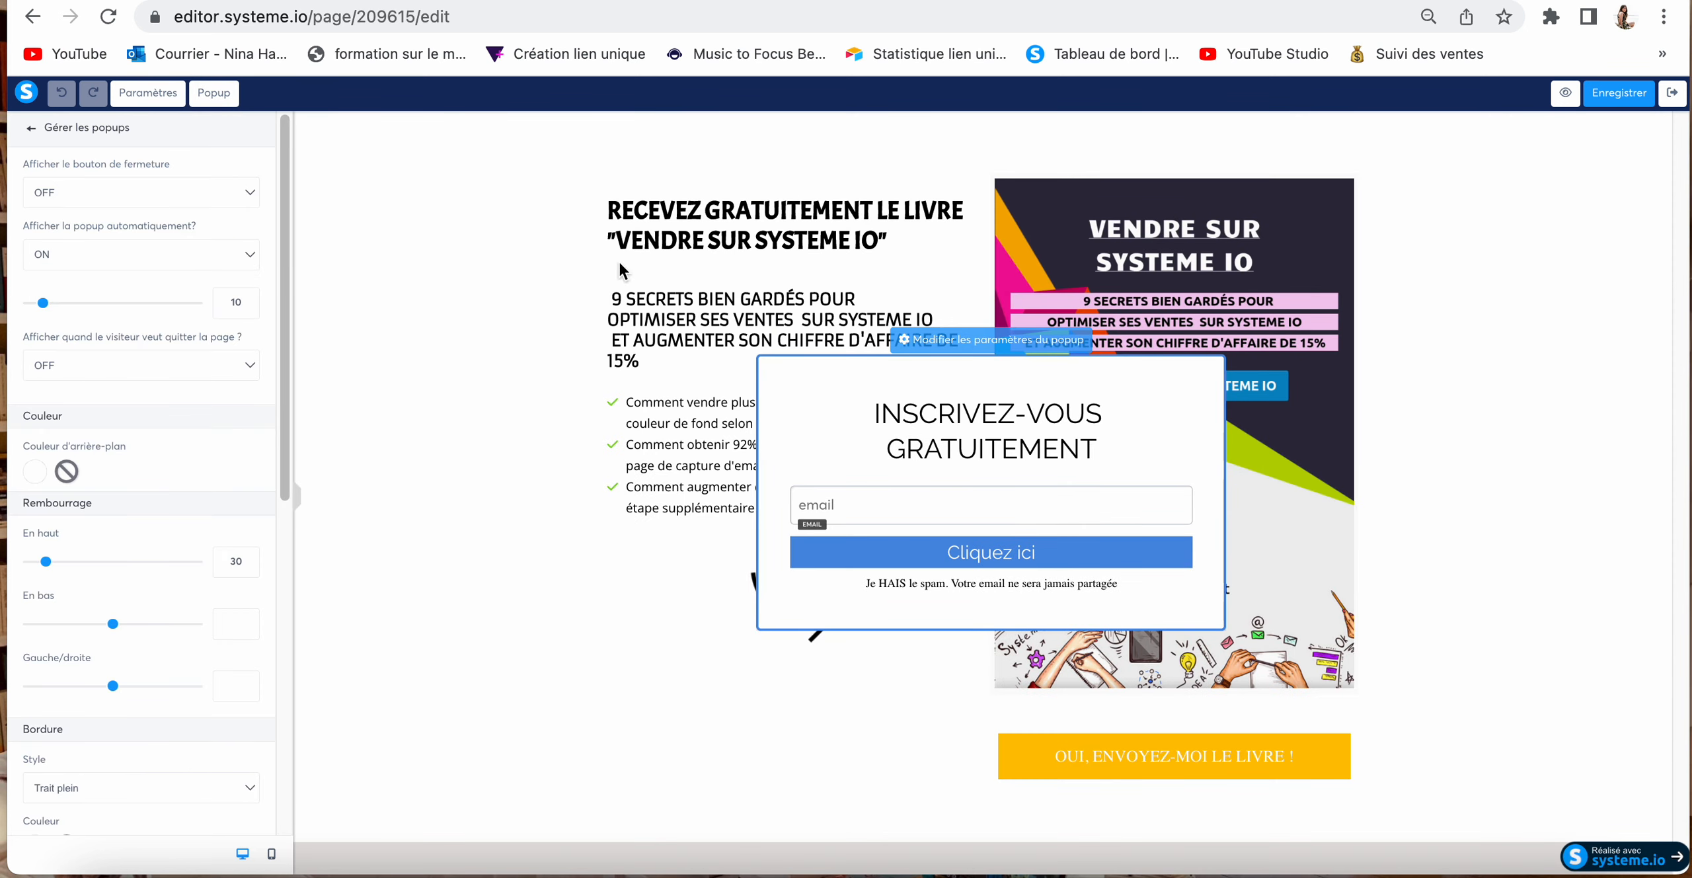
click(98, 197)
click(68, 213)
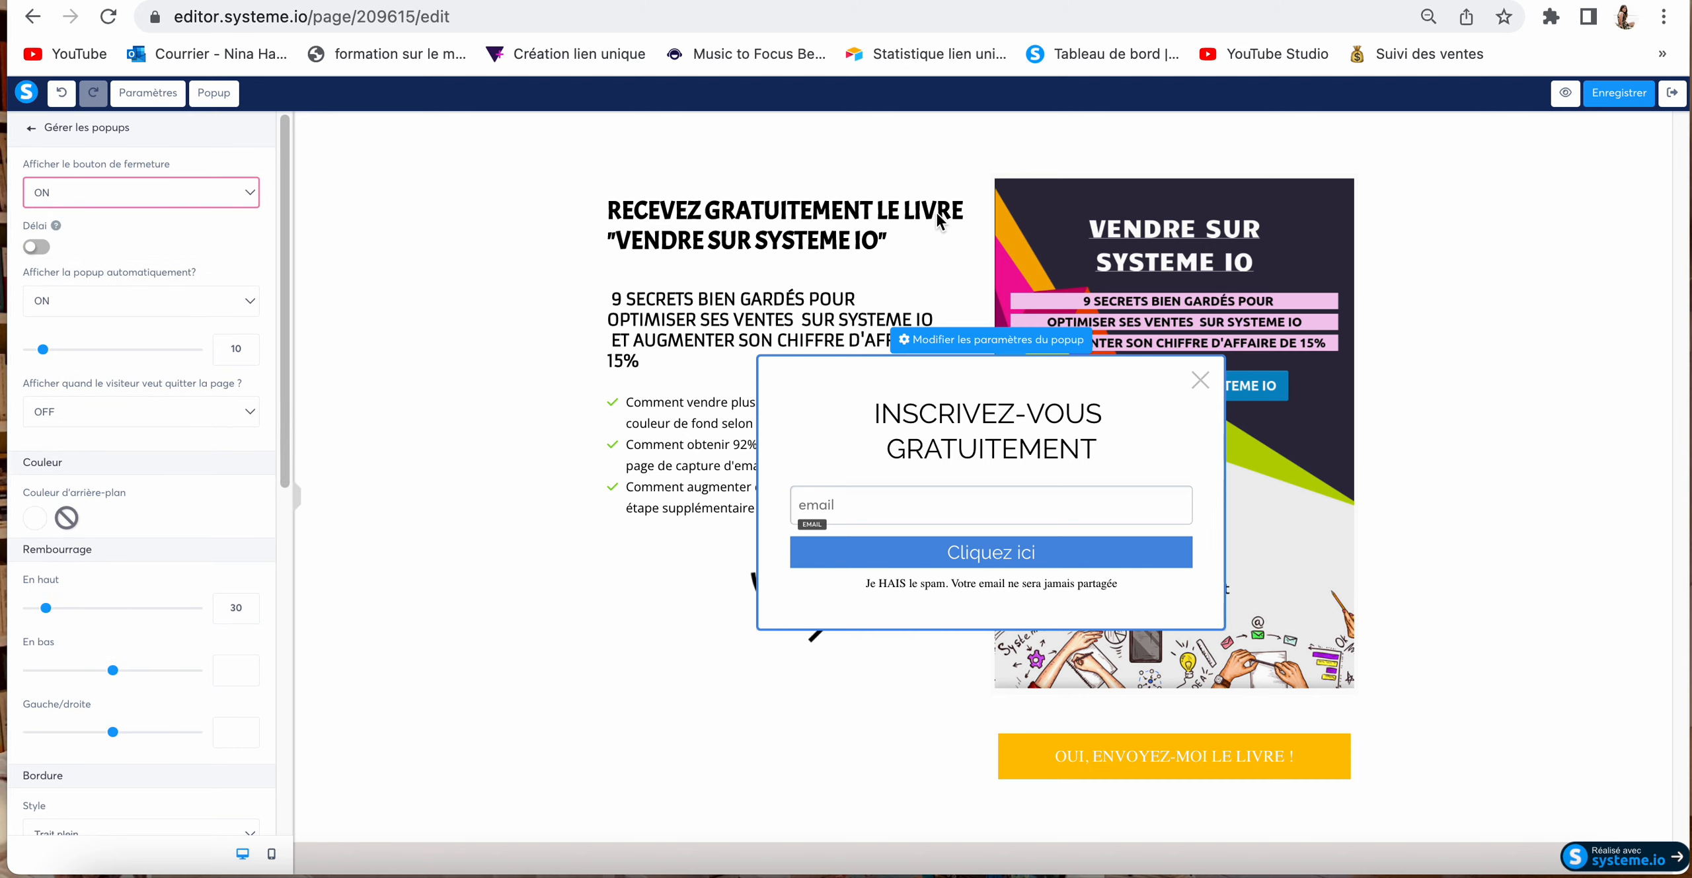
click(1611, 98)
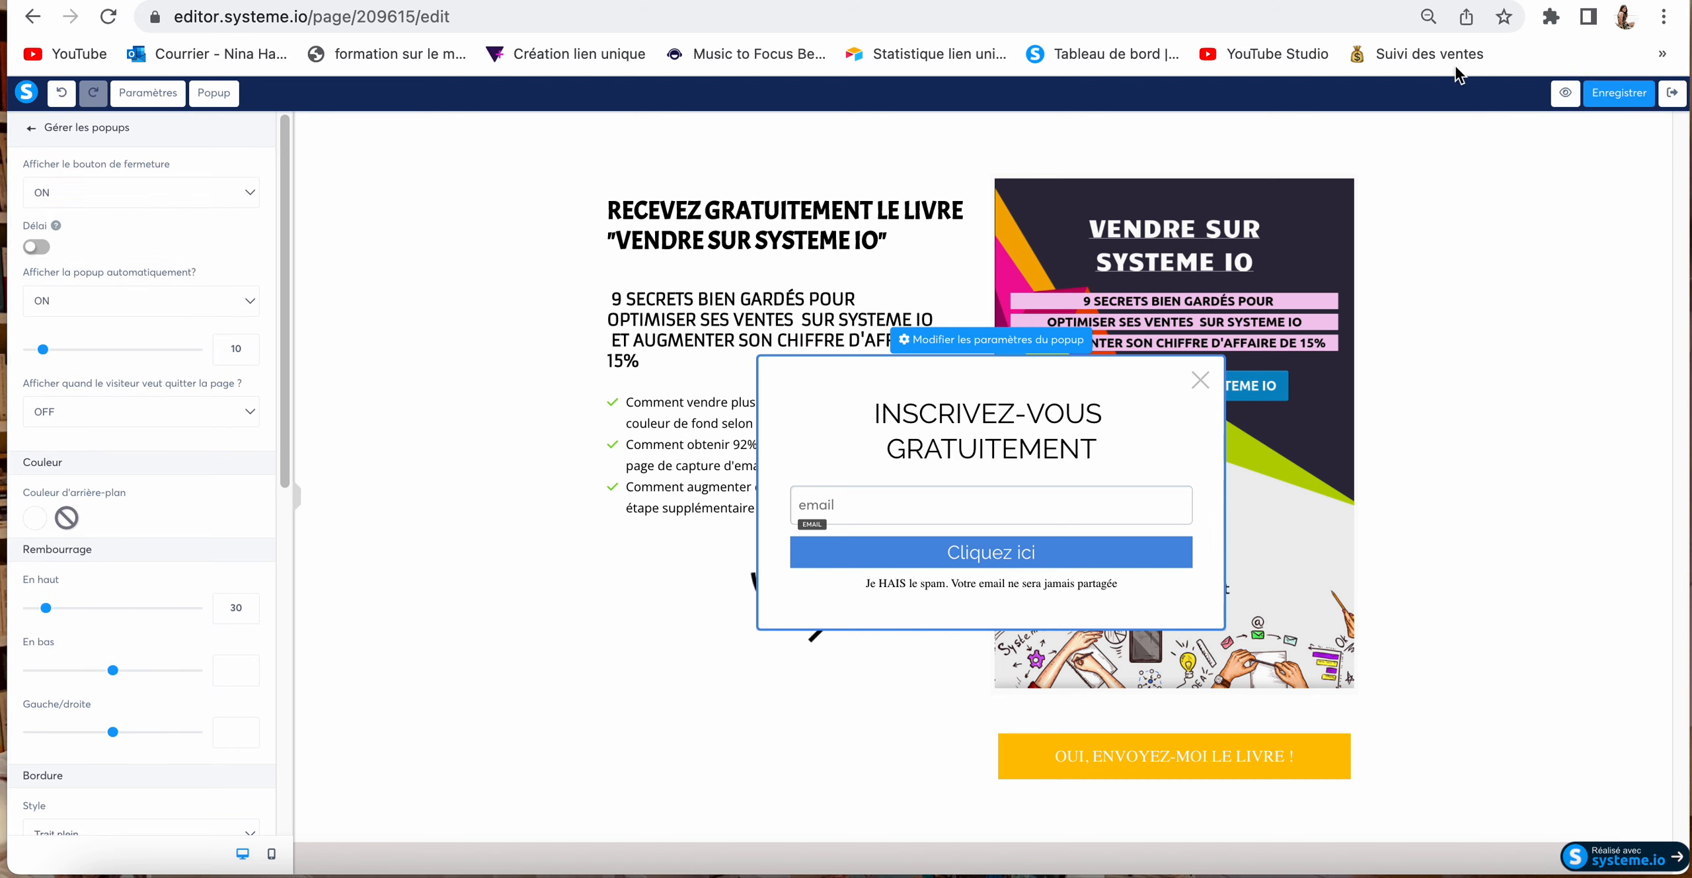
click(1673, 93)
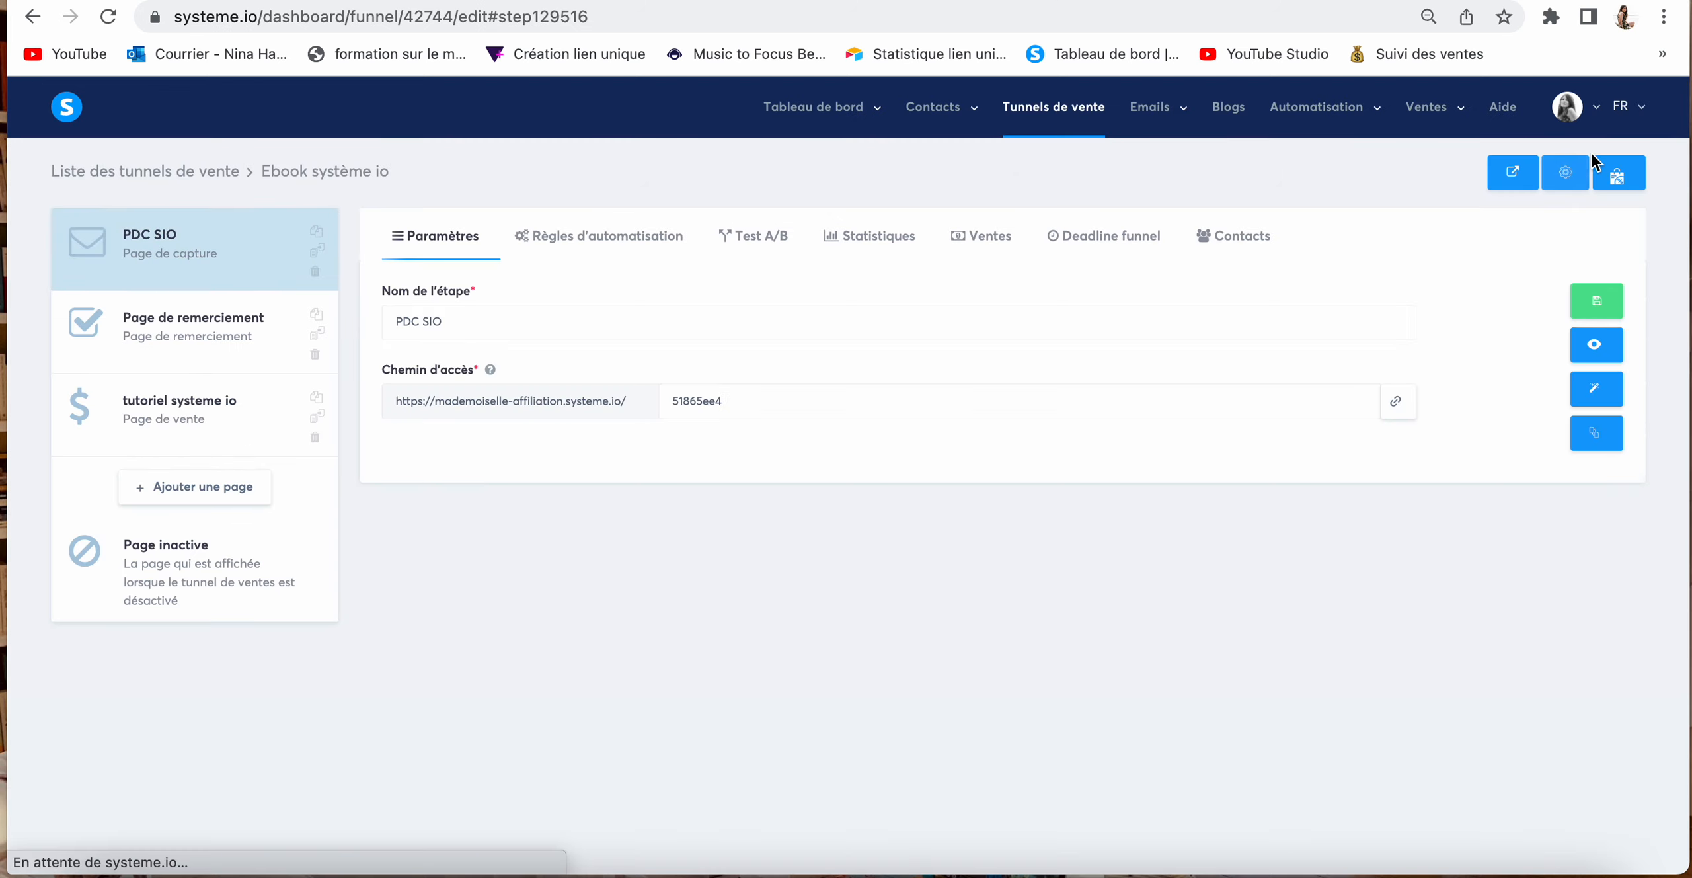
Step: Preview the updated capture page and close the sign-up popup with its X
click(1596, 345)
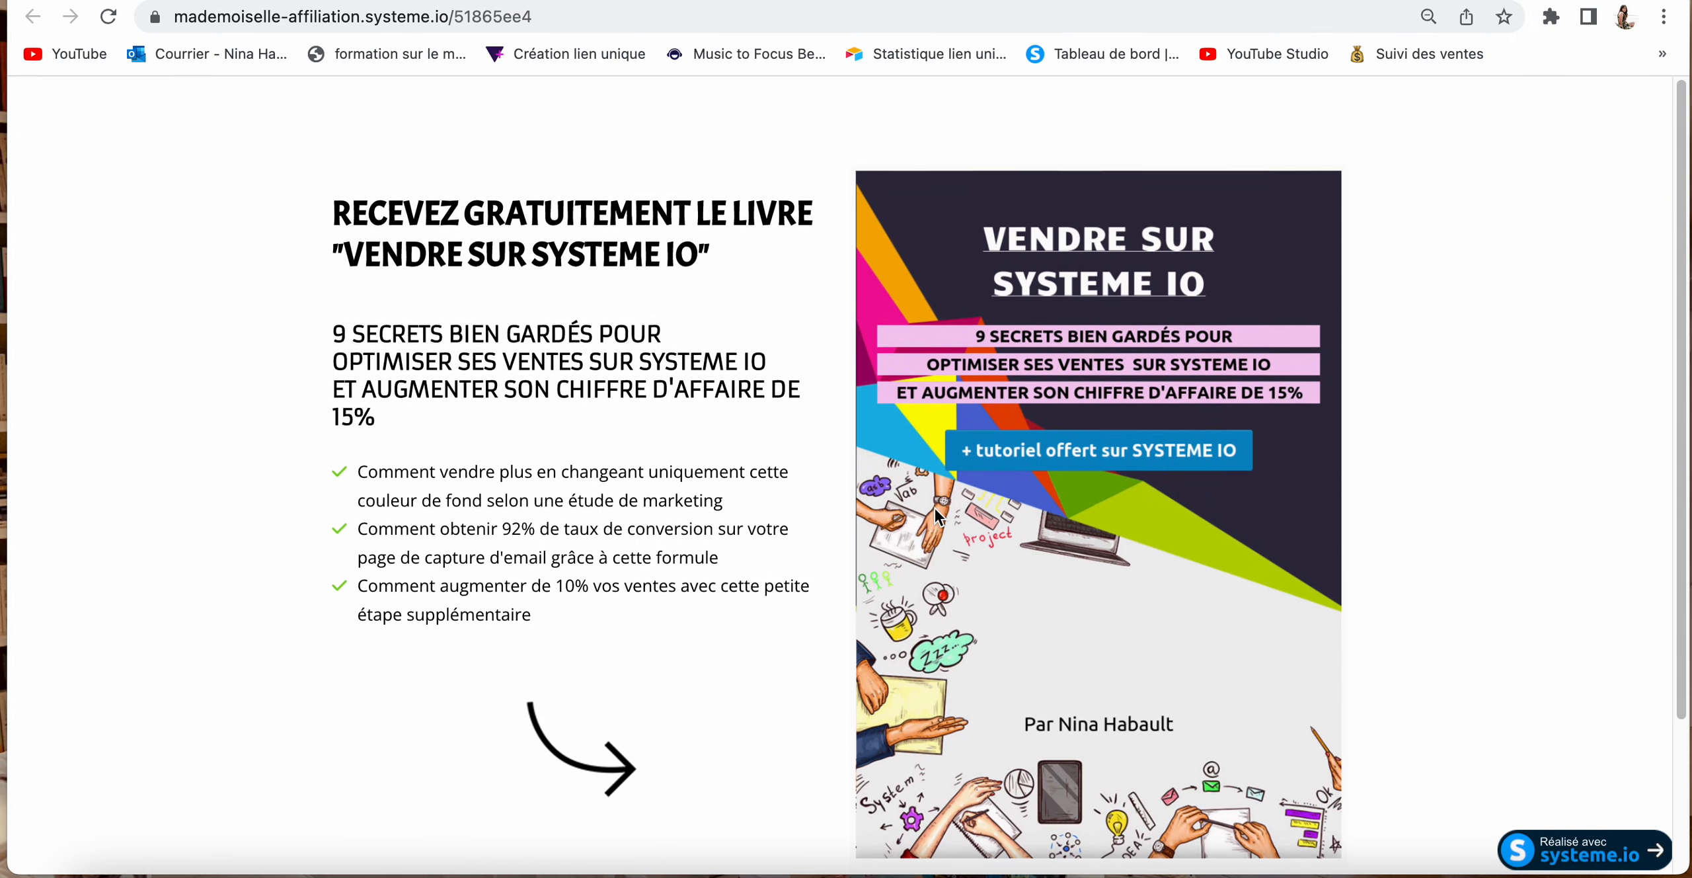
scroll(525, 546, down, 2)
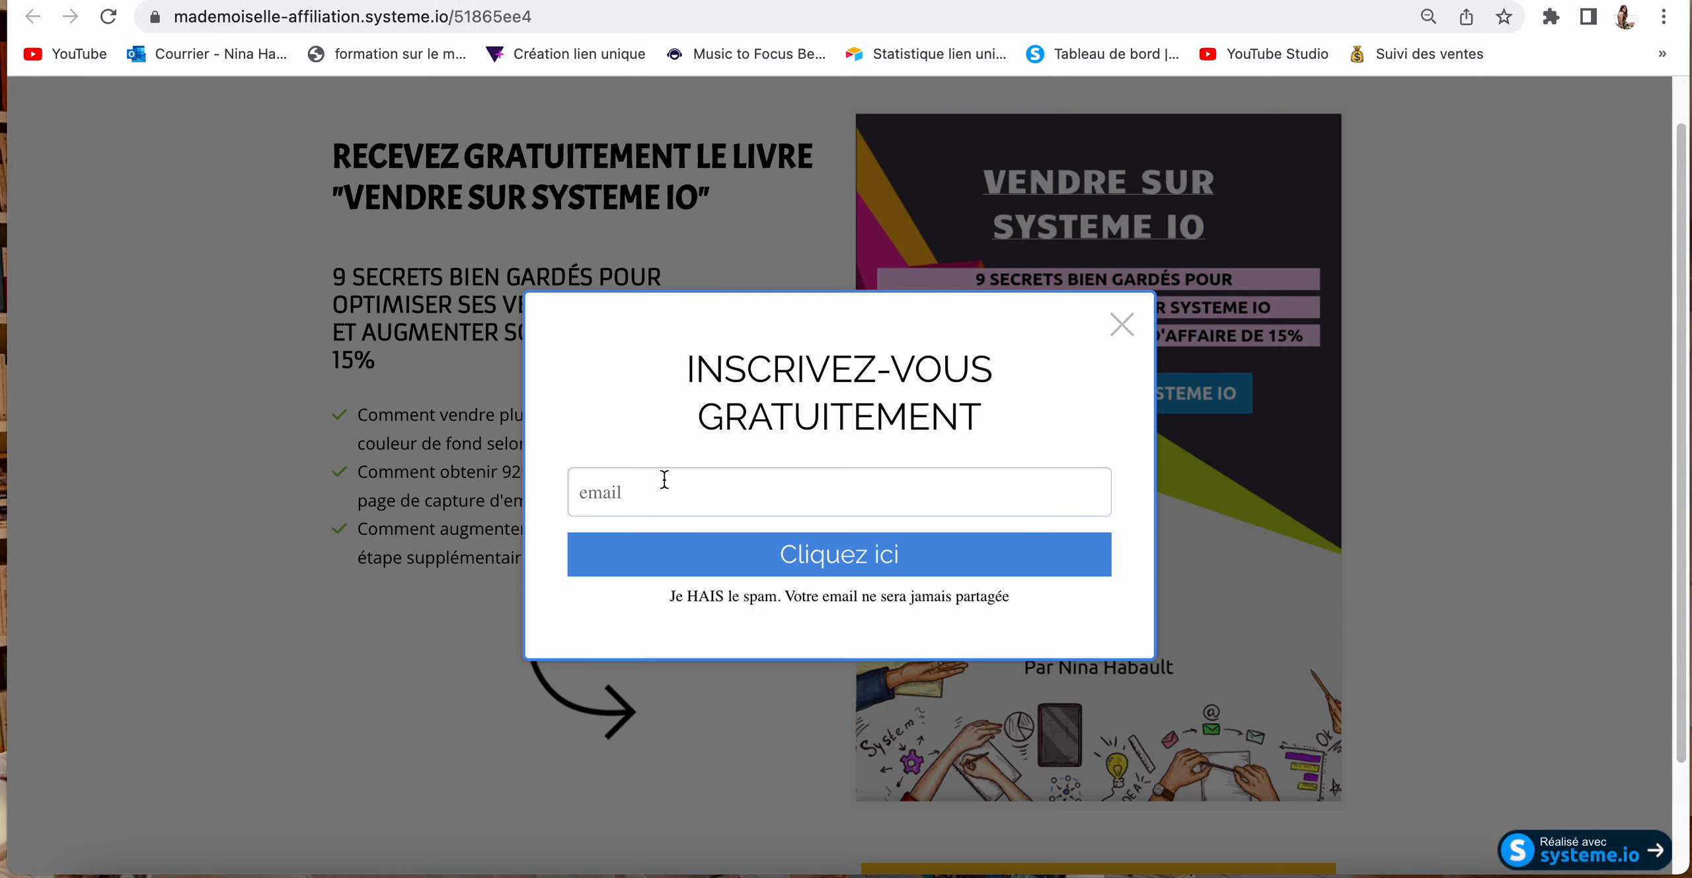
click(1123, 330)
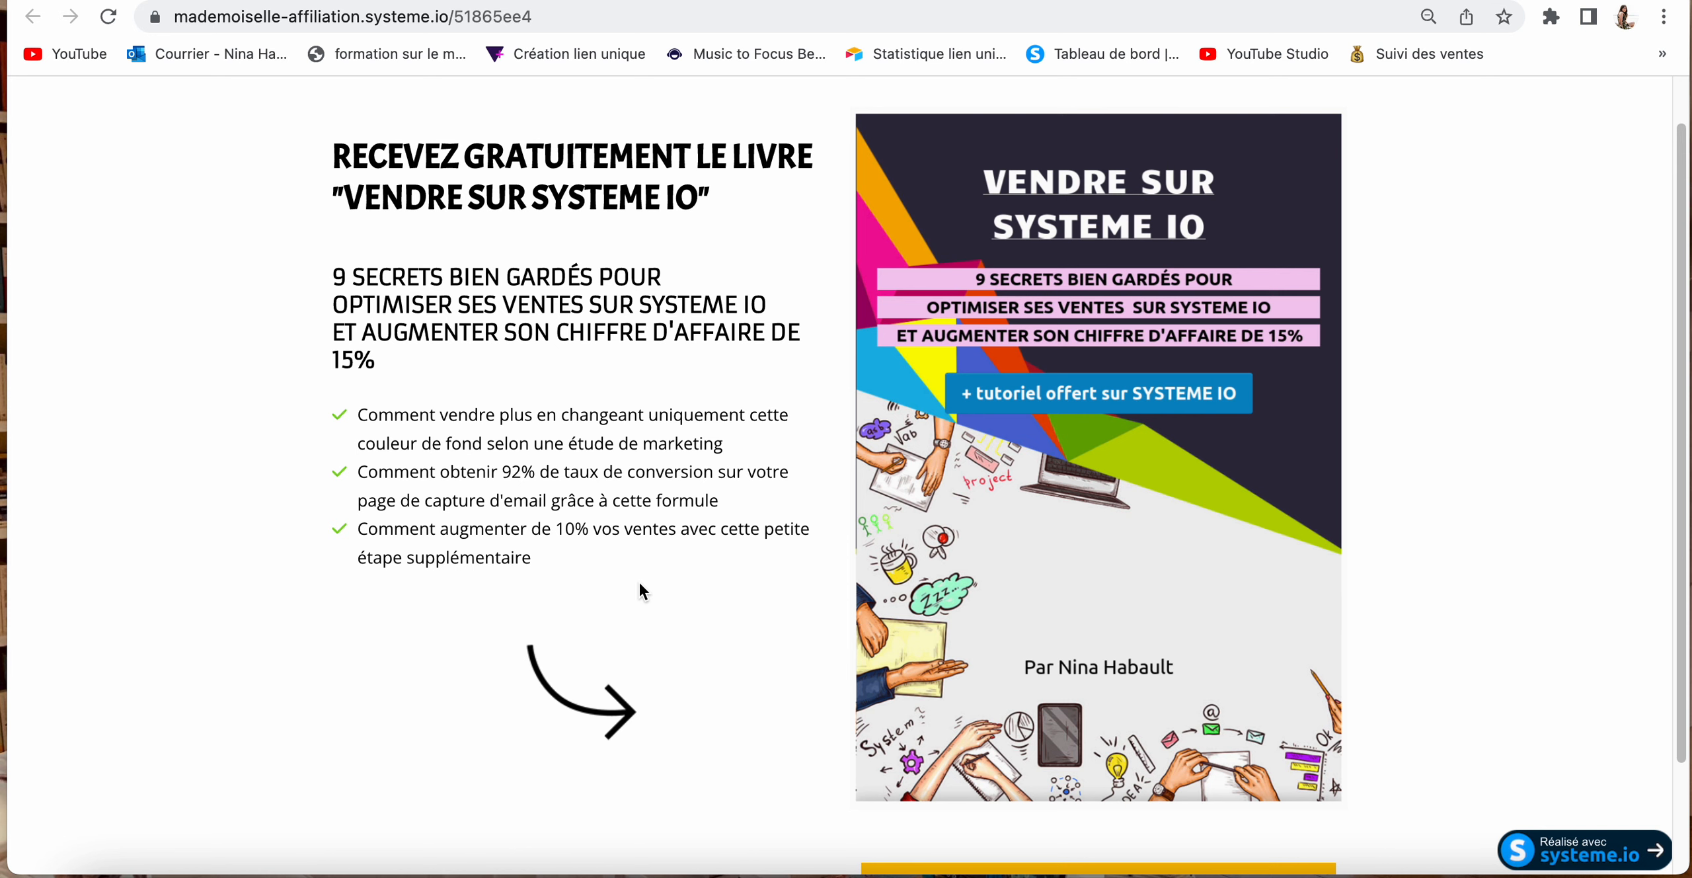
scroll(642, 591, down, 3)
scroll(641, 591, up, 4)
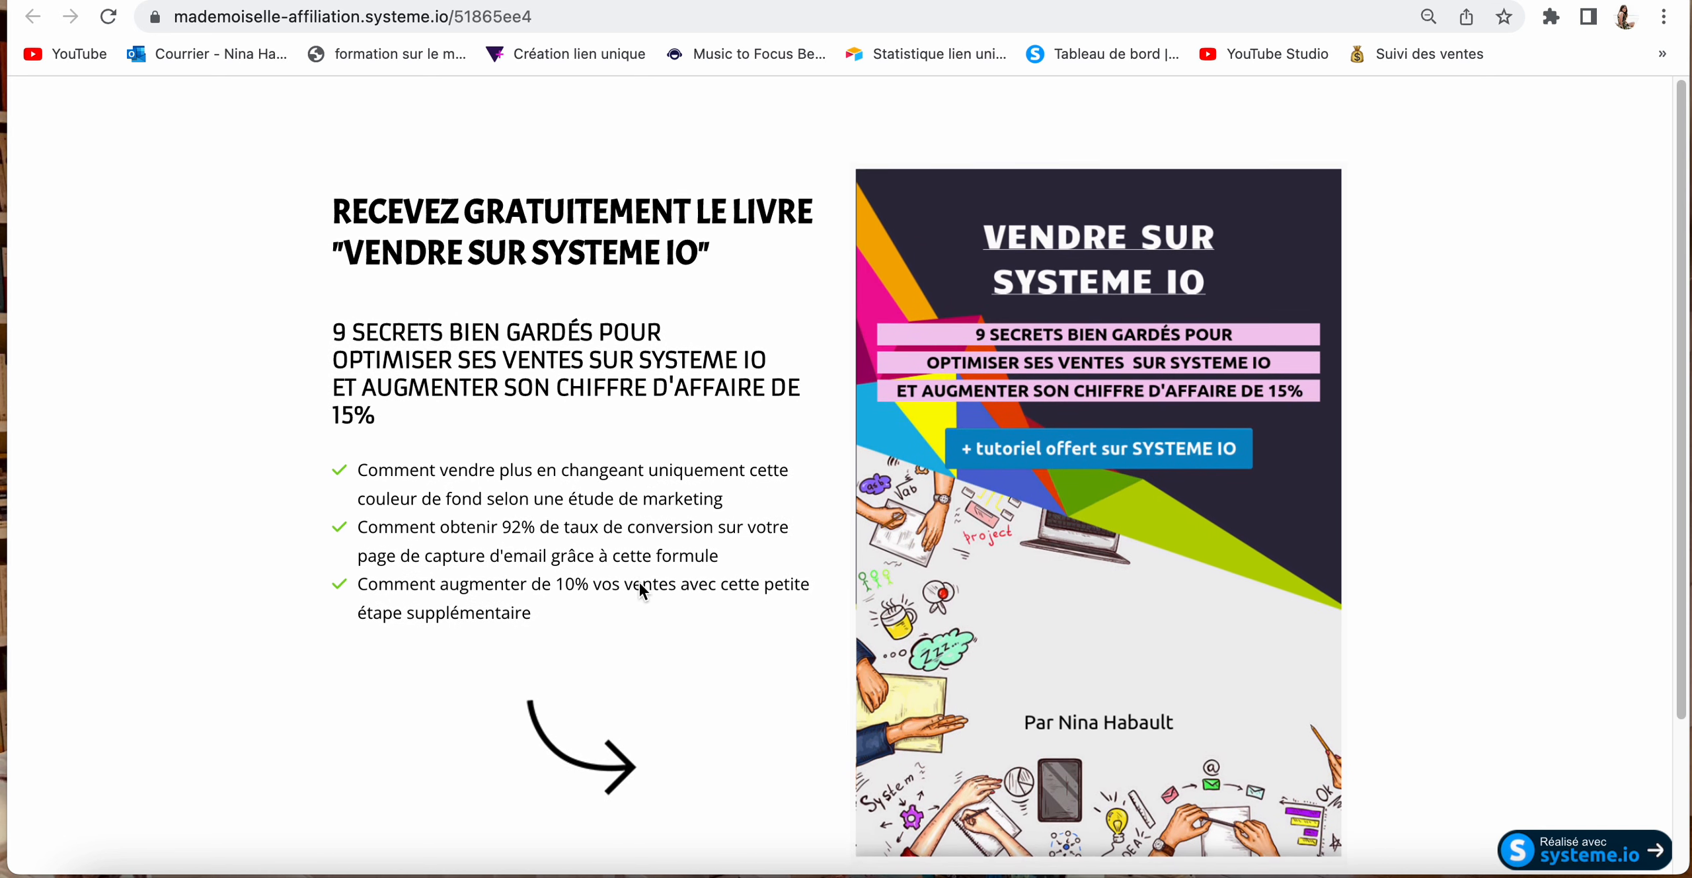
scroll(635, 562, down, 1)
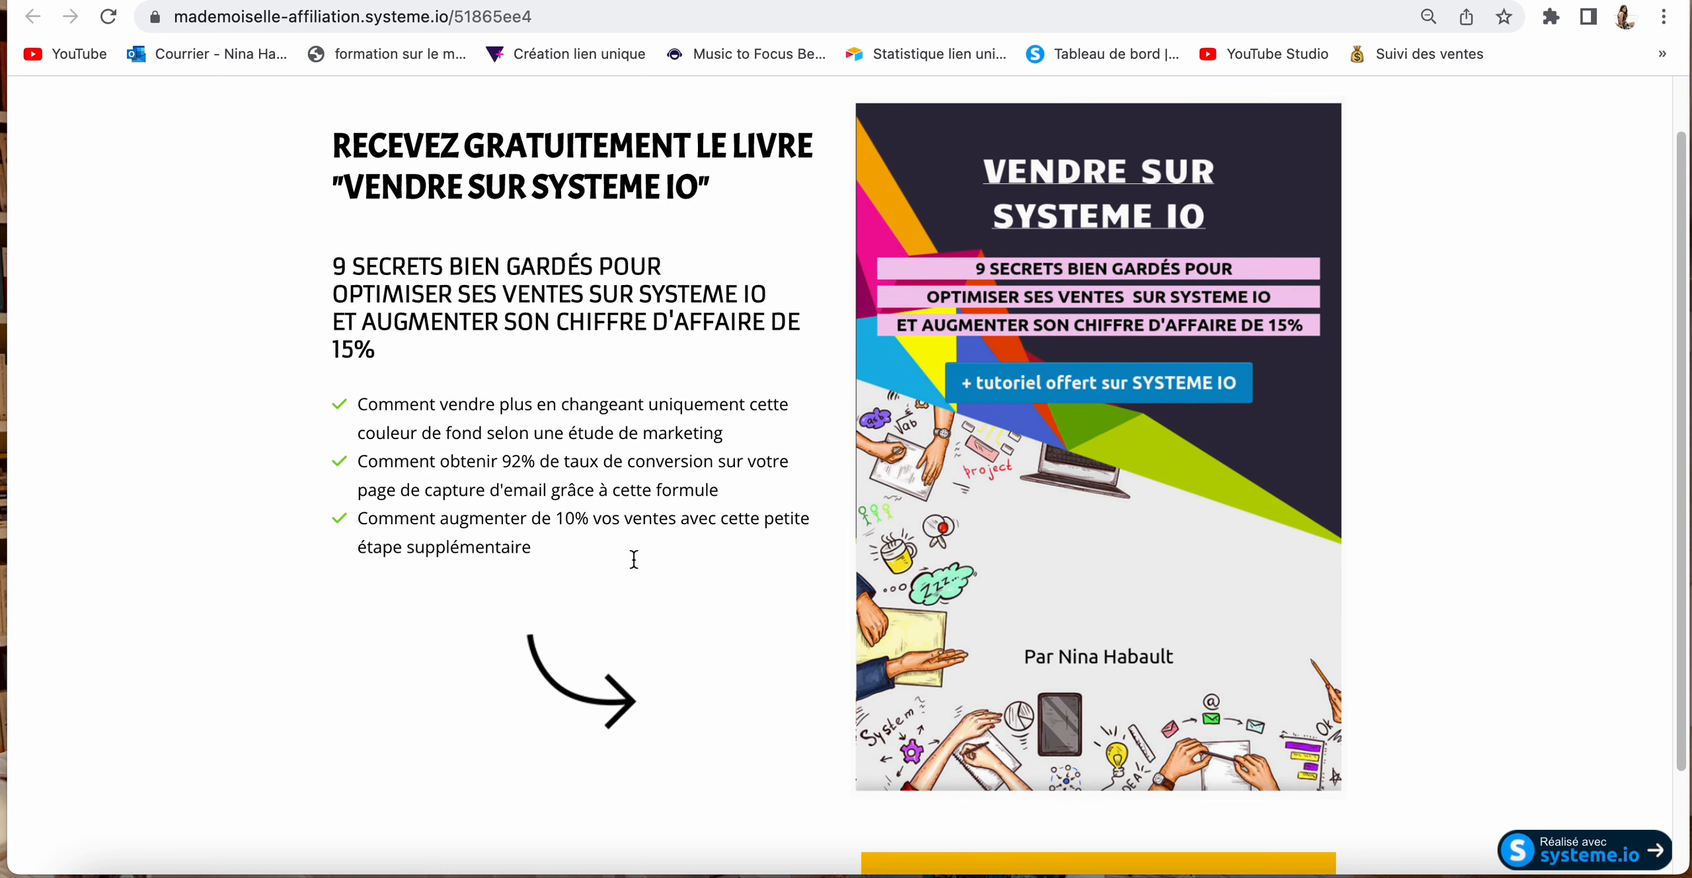
scroll(634, 560, down, 2)
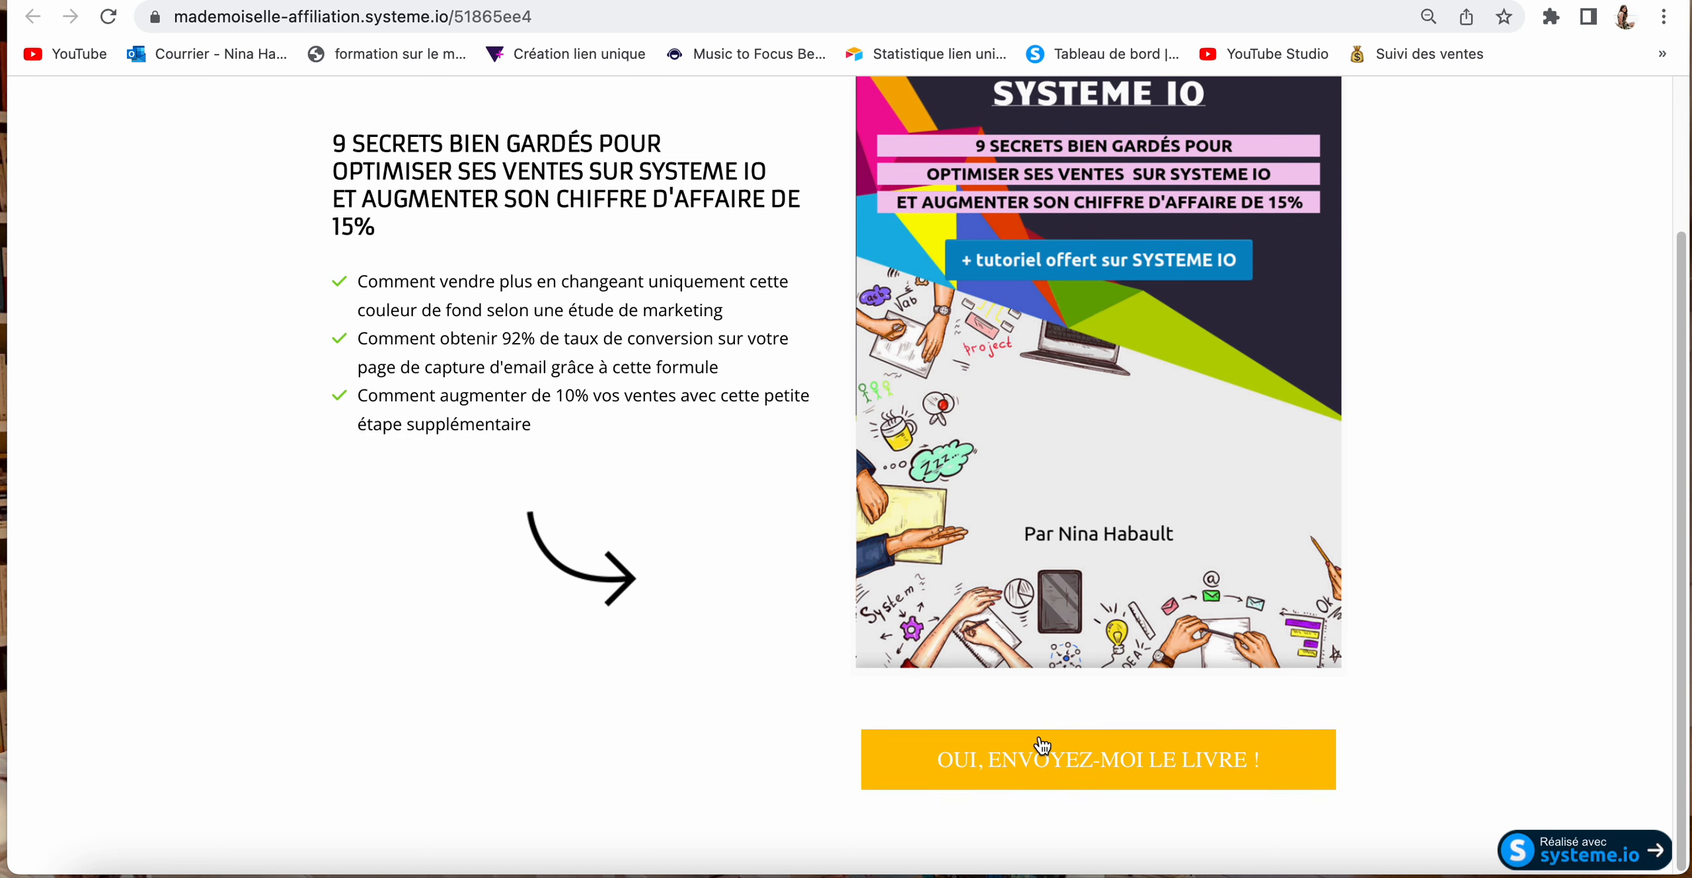
Step: Reopen the popup via 'OUI, ENVOYEZ-MOI LE LIVRE !' and subscribe with a saved e-mail address
click(1043, 747)
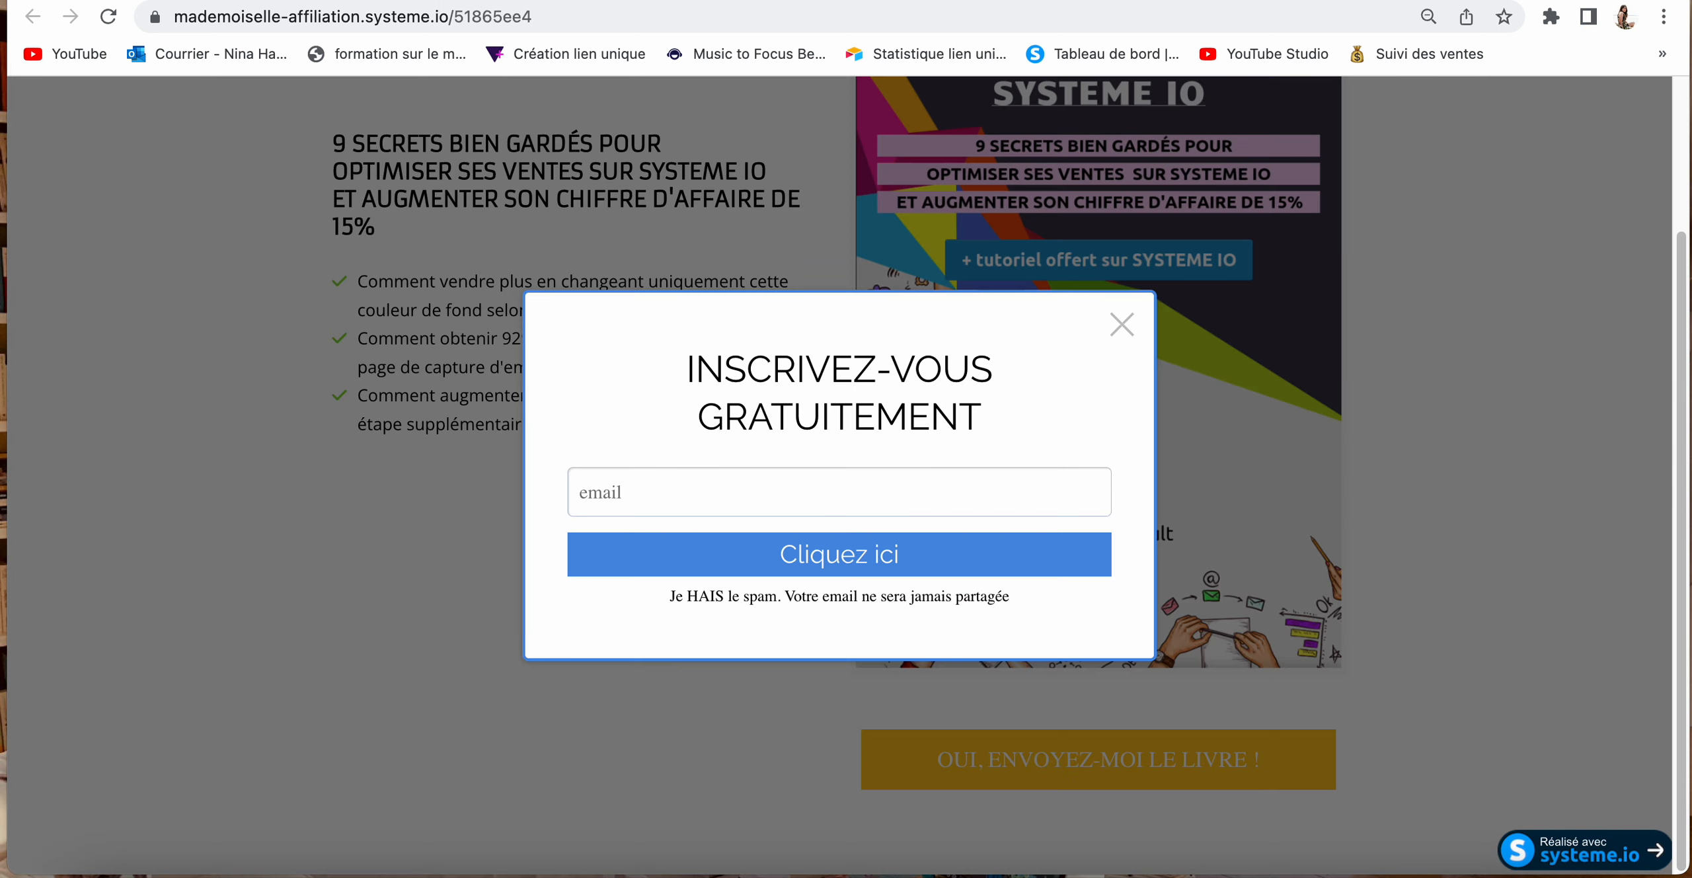
click(659, 506)
text(nin)
click(808, 647)
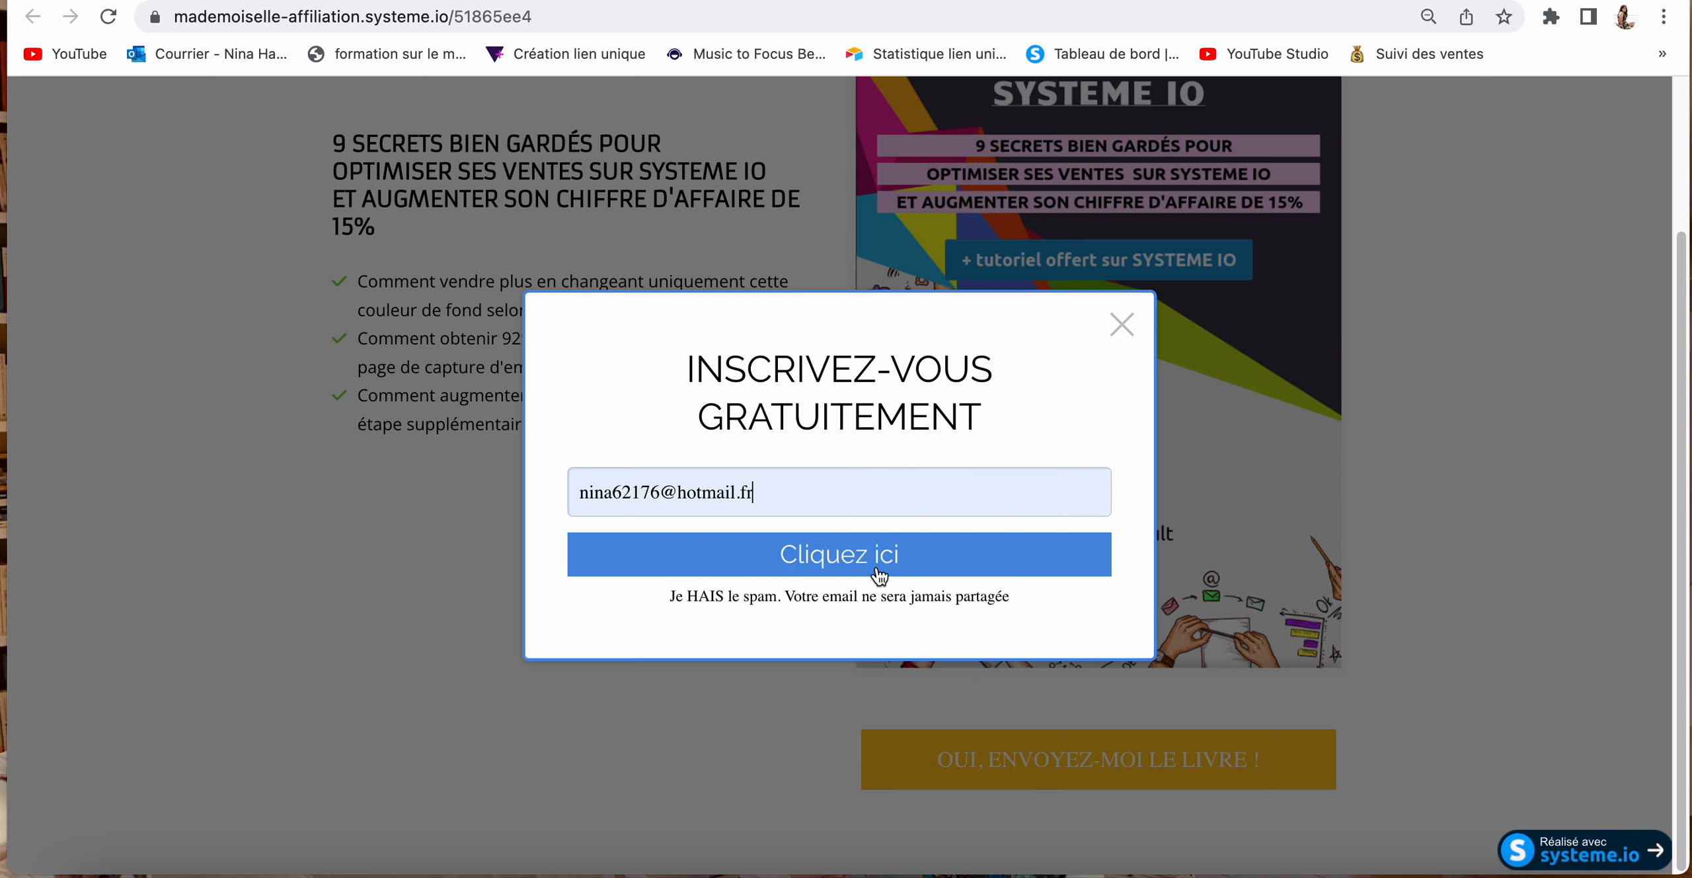
click(907, 569)
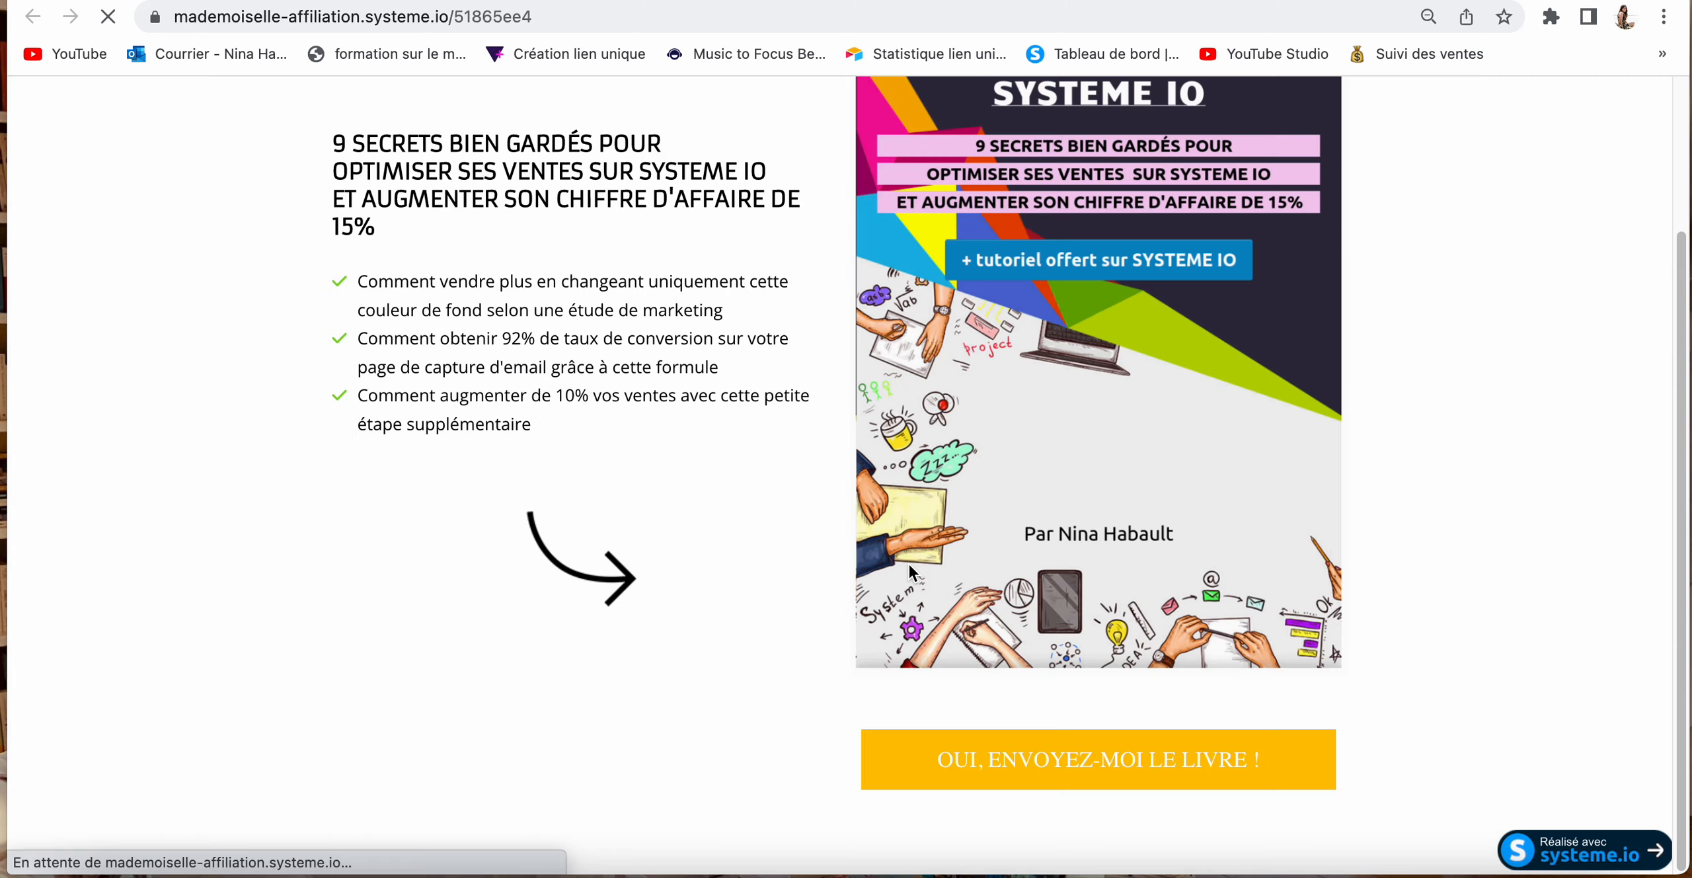
scroll(1238, 711, down, 2)
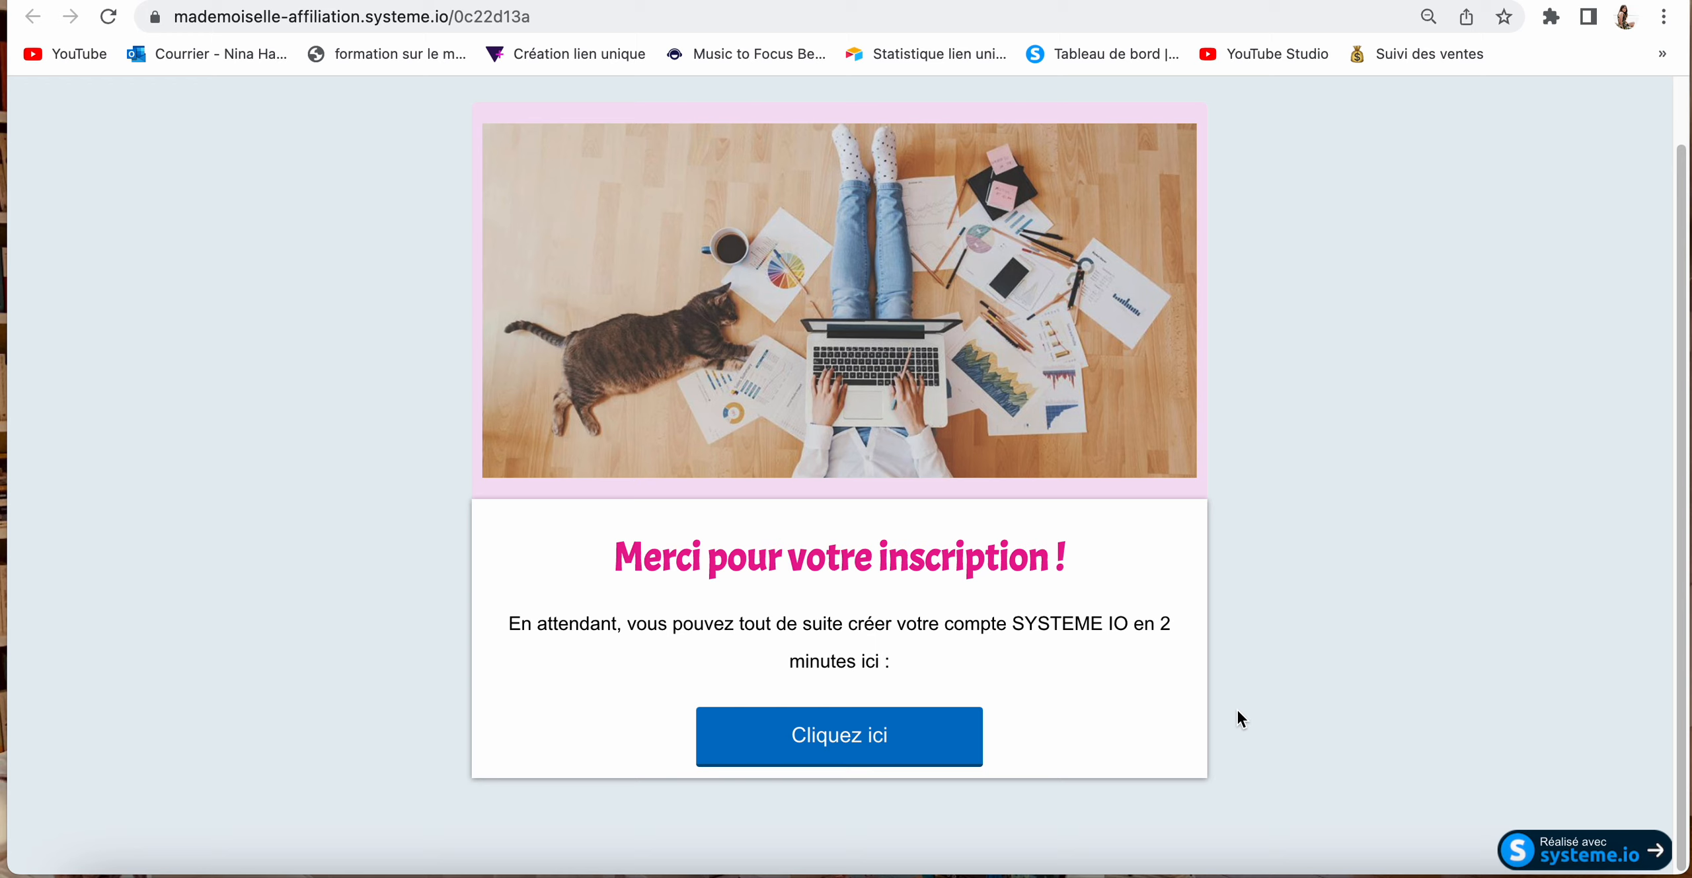
Step: Follow 'Cliquez ici' to the systeme.io homepage, then go back twice to the funnel
click(845, 743)
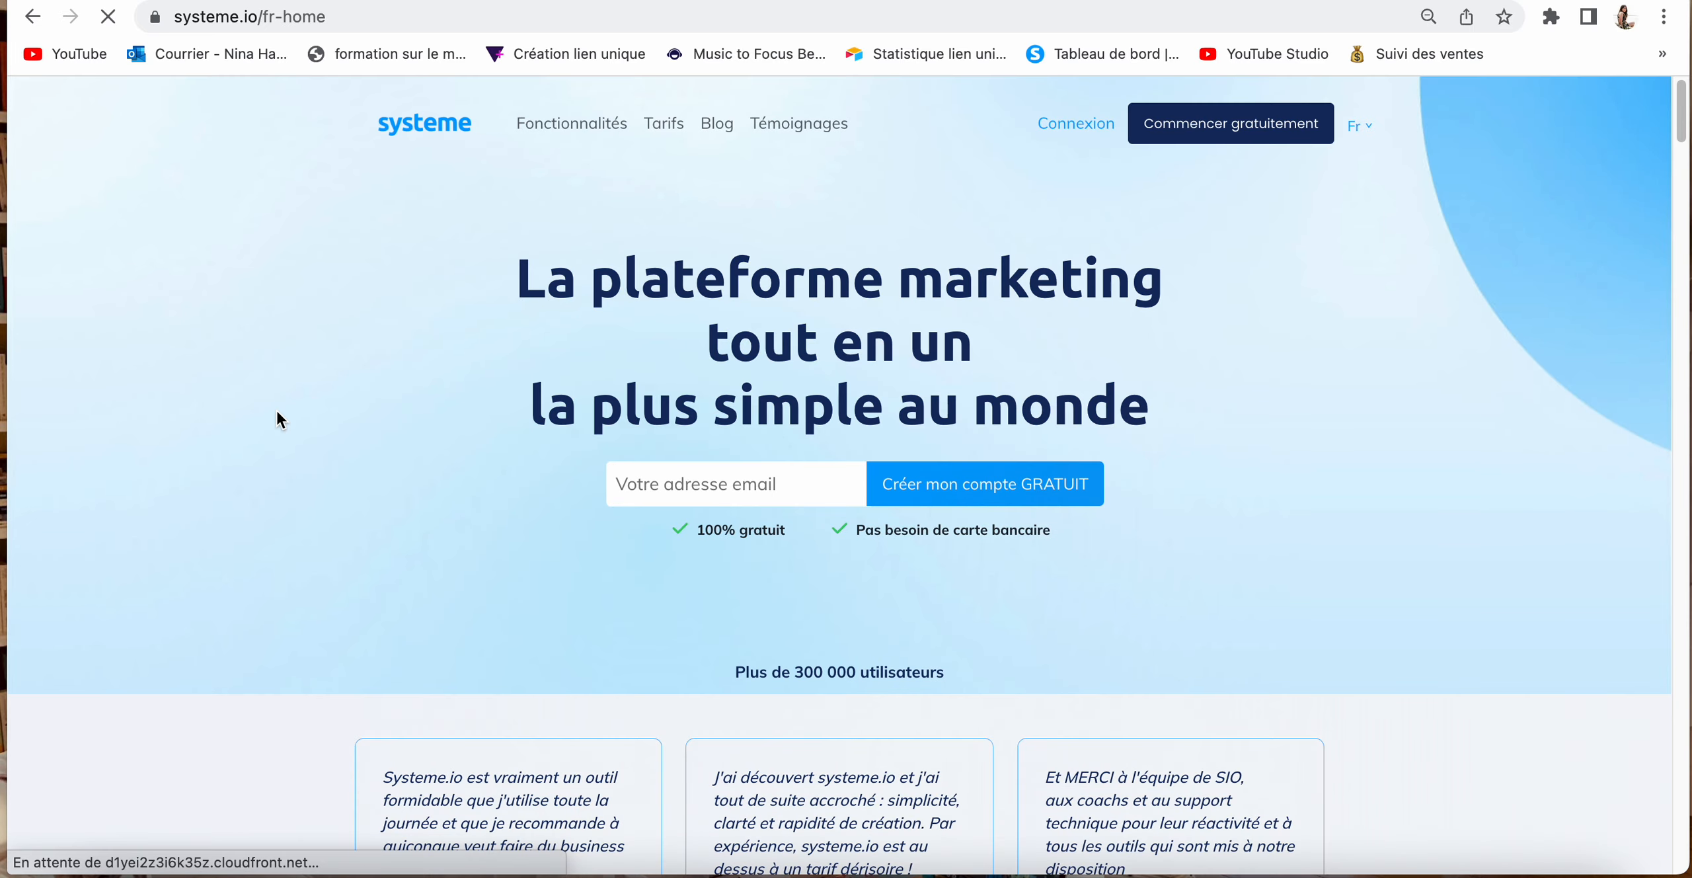
scroll(665, 595, down, 7)
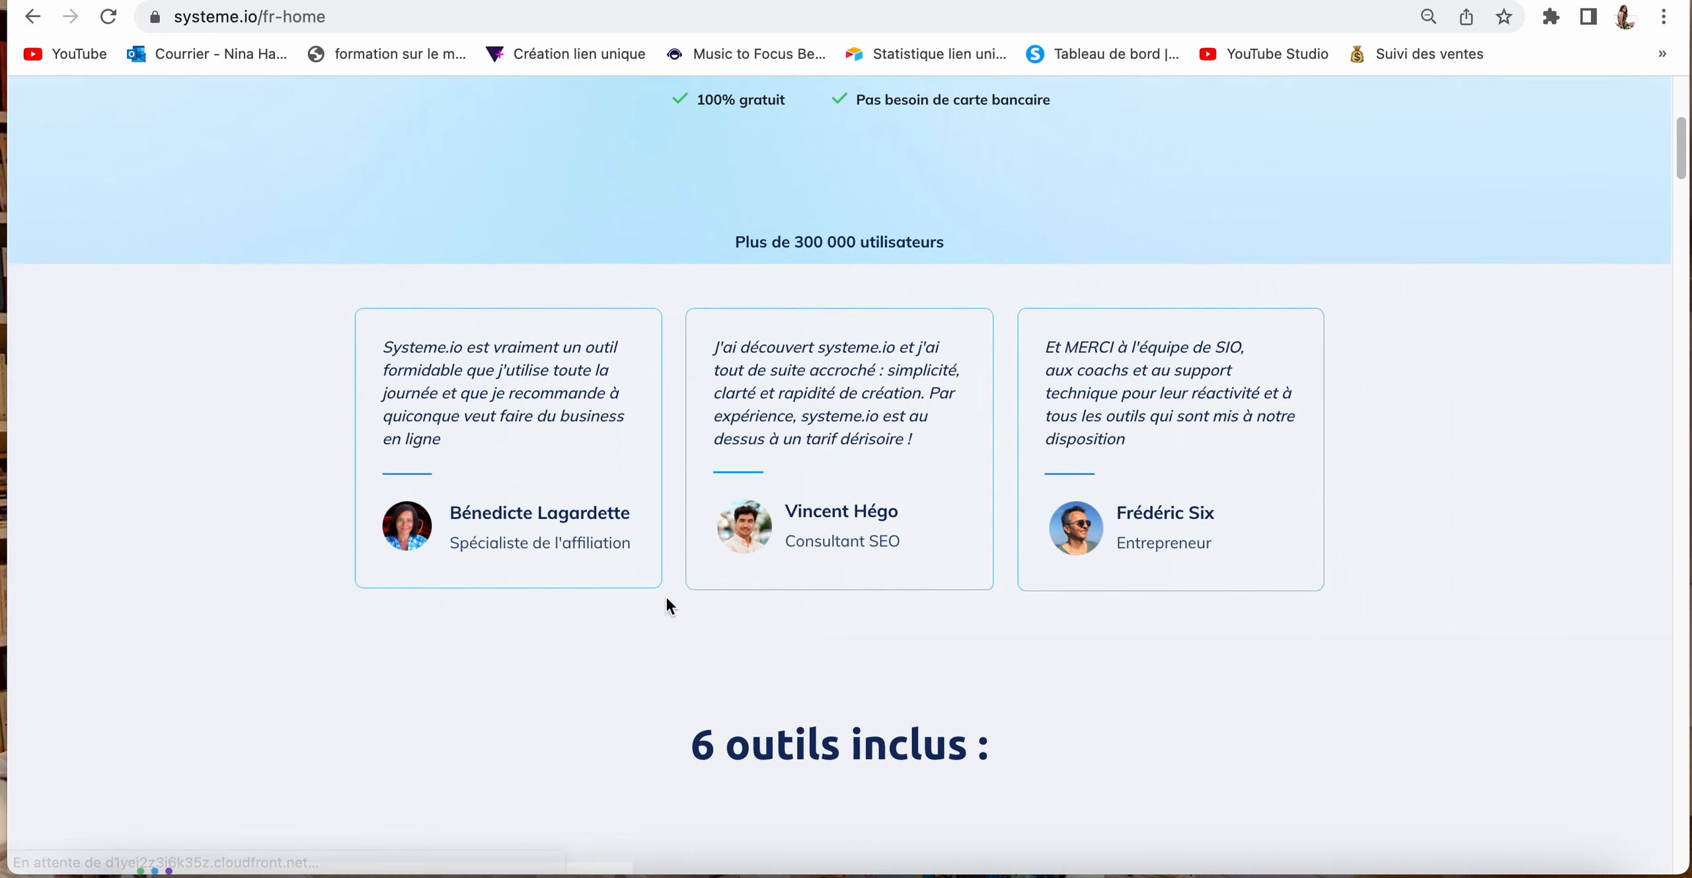
scroll(667, 599, up, 7)
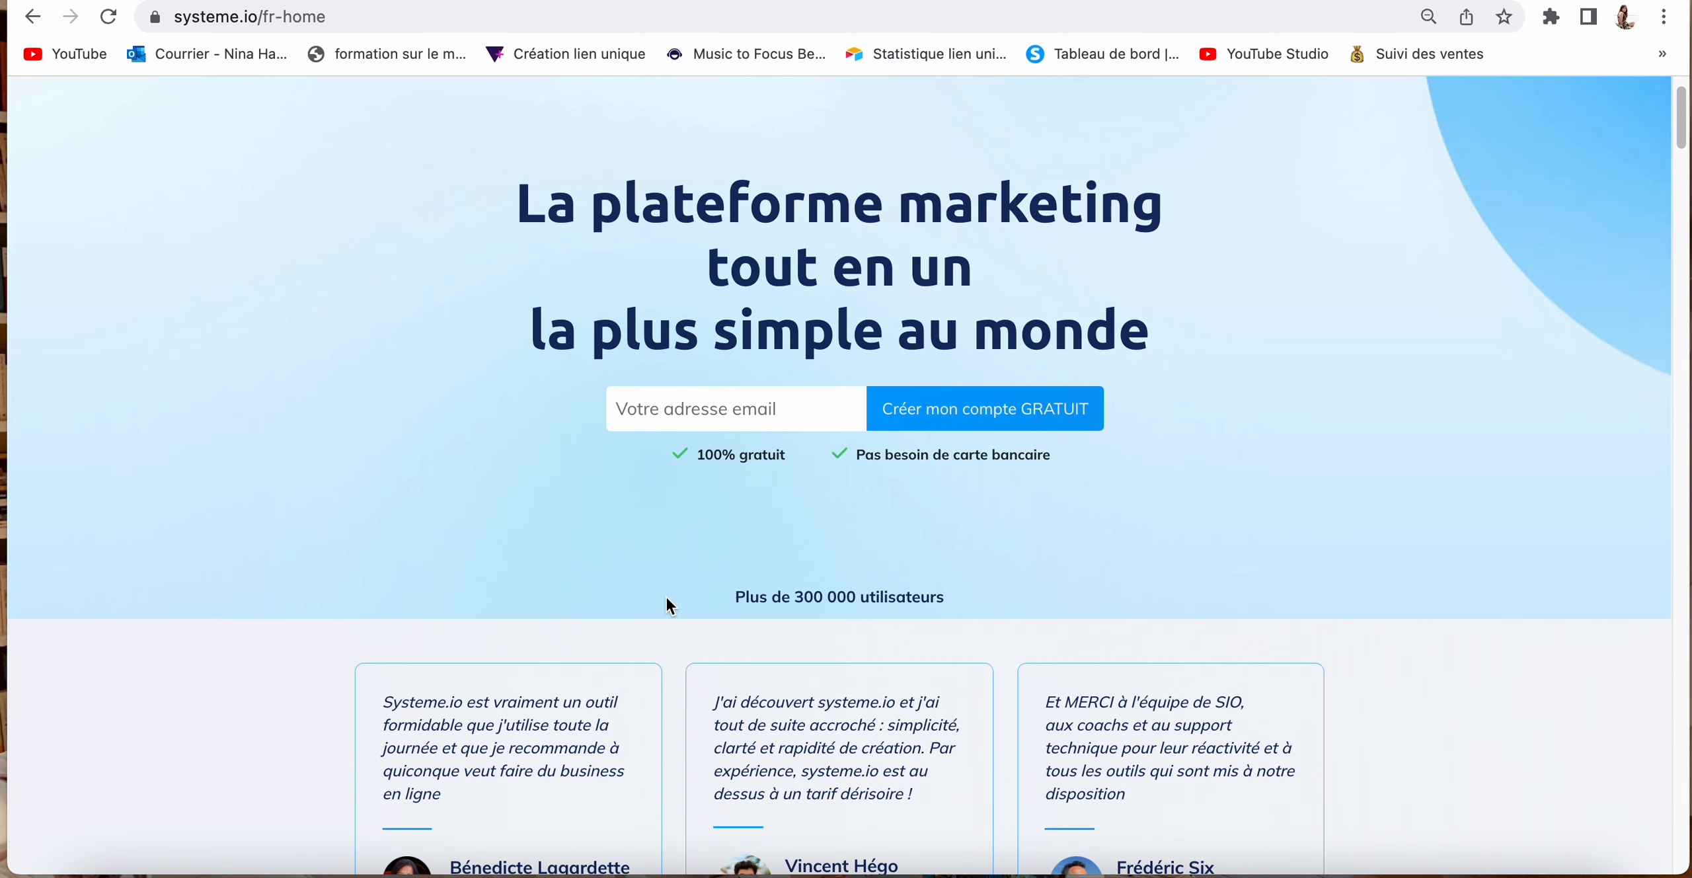
click(31, 18)
click(30, 18)
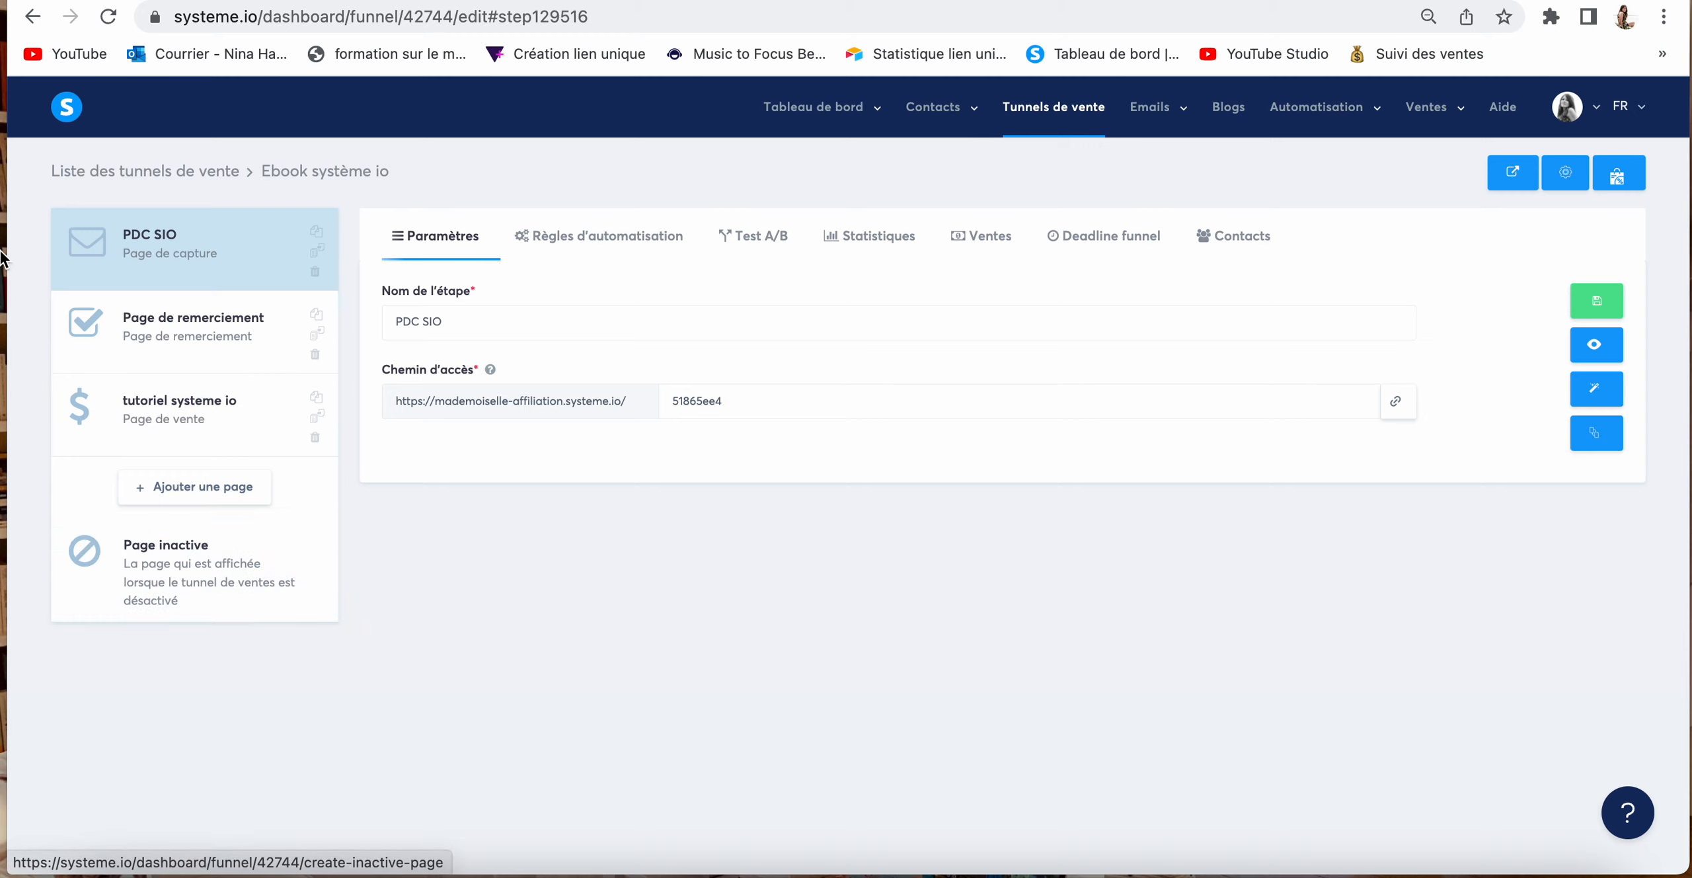
Step: Create the 'Construisez votre audience' funnel named 'Tunnel de vente affiliation produit B'
click(1065, 114)
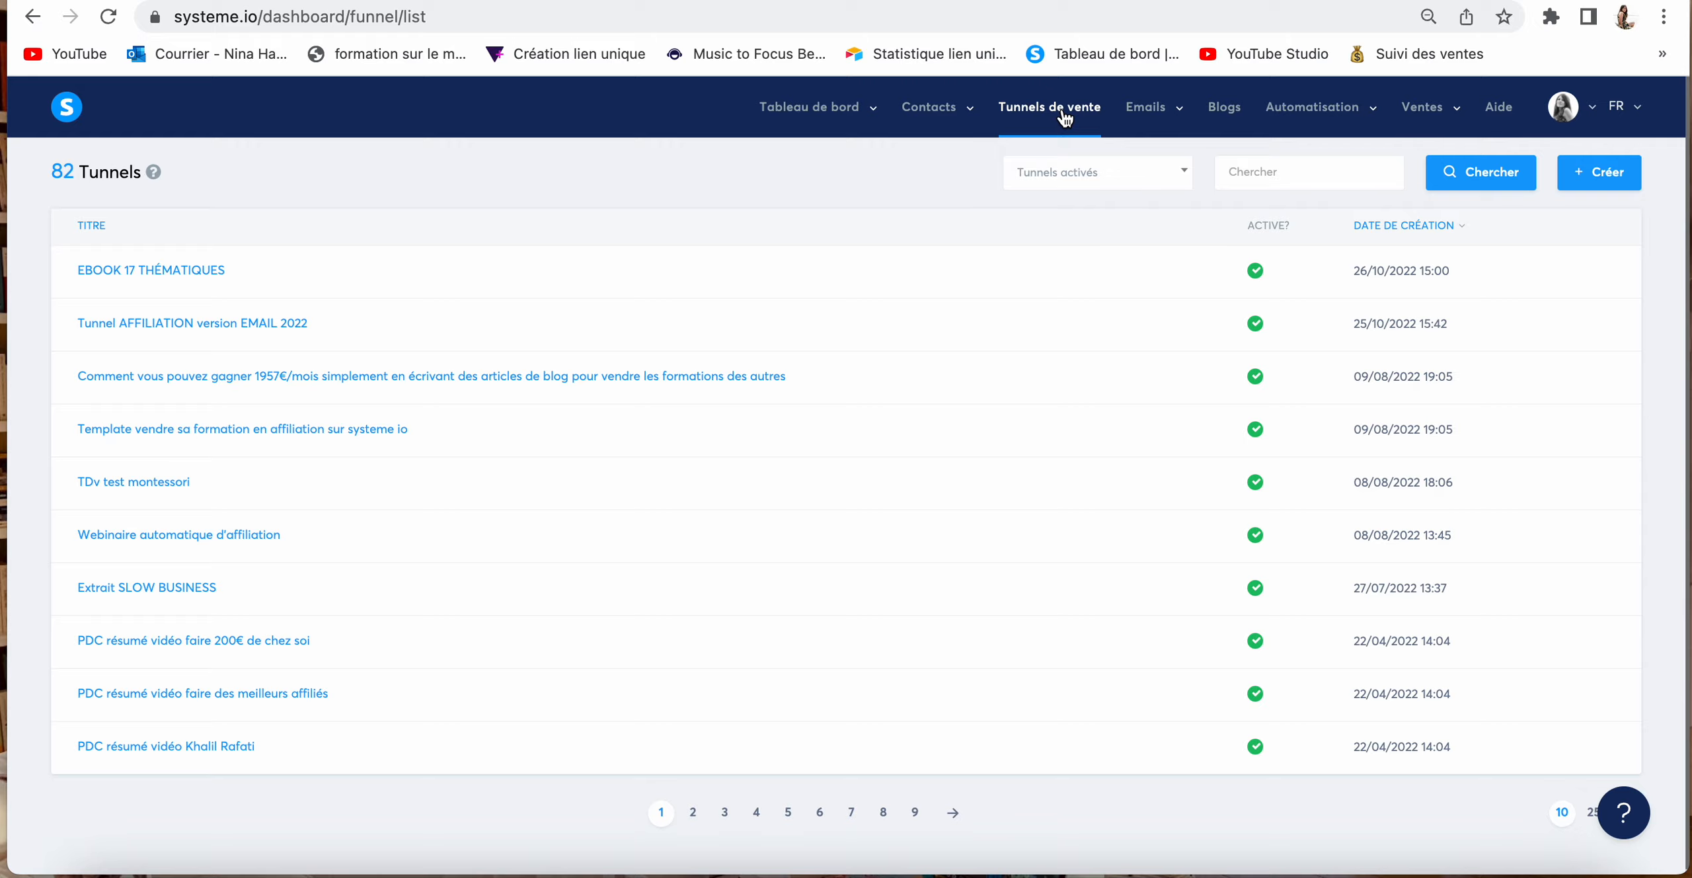
click(1600, 177)
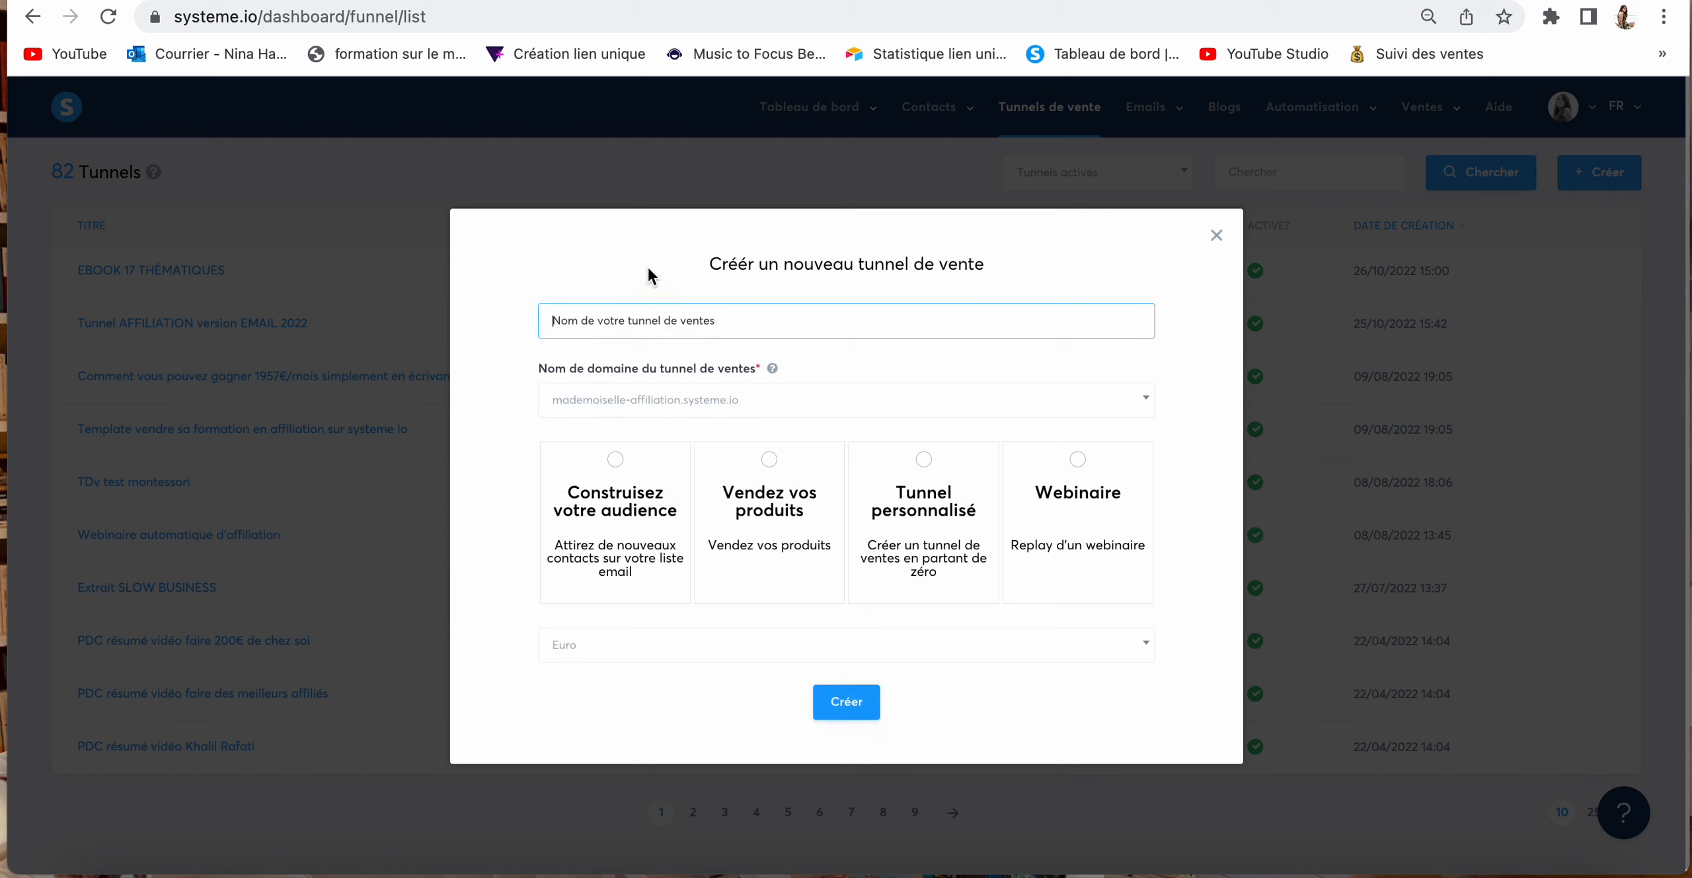
click(644, 323)
text(Tu)
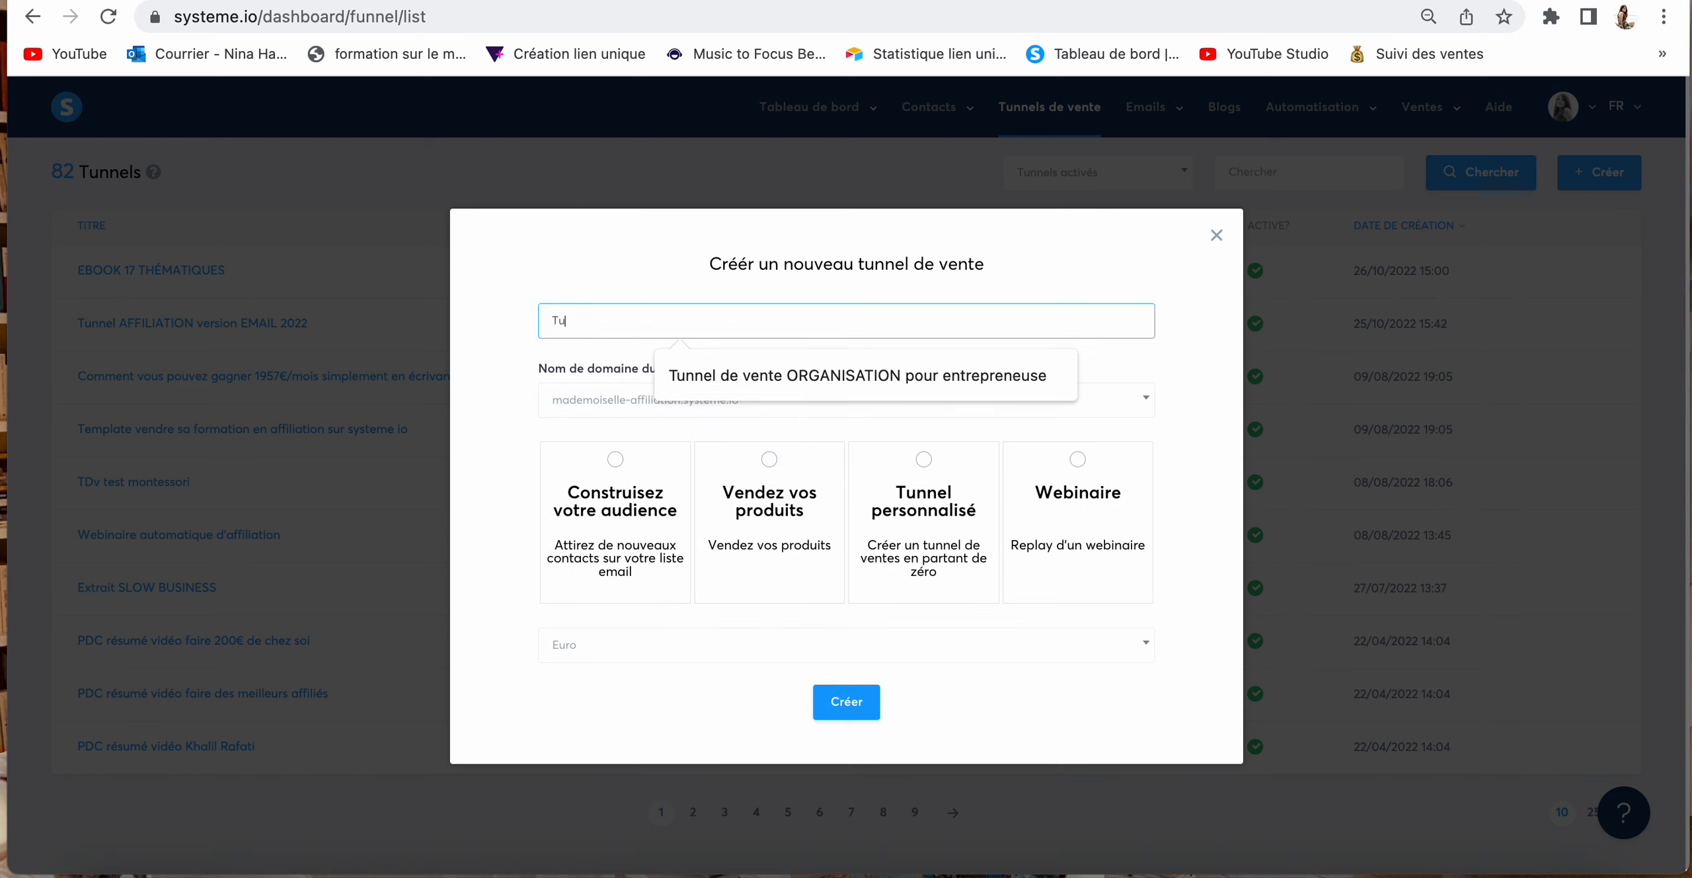
text(nnel de vente affi)
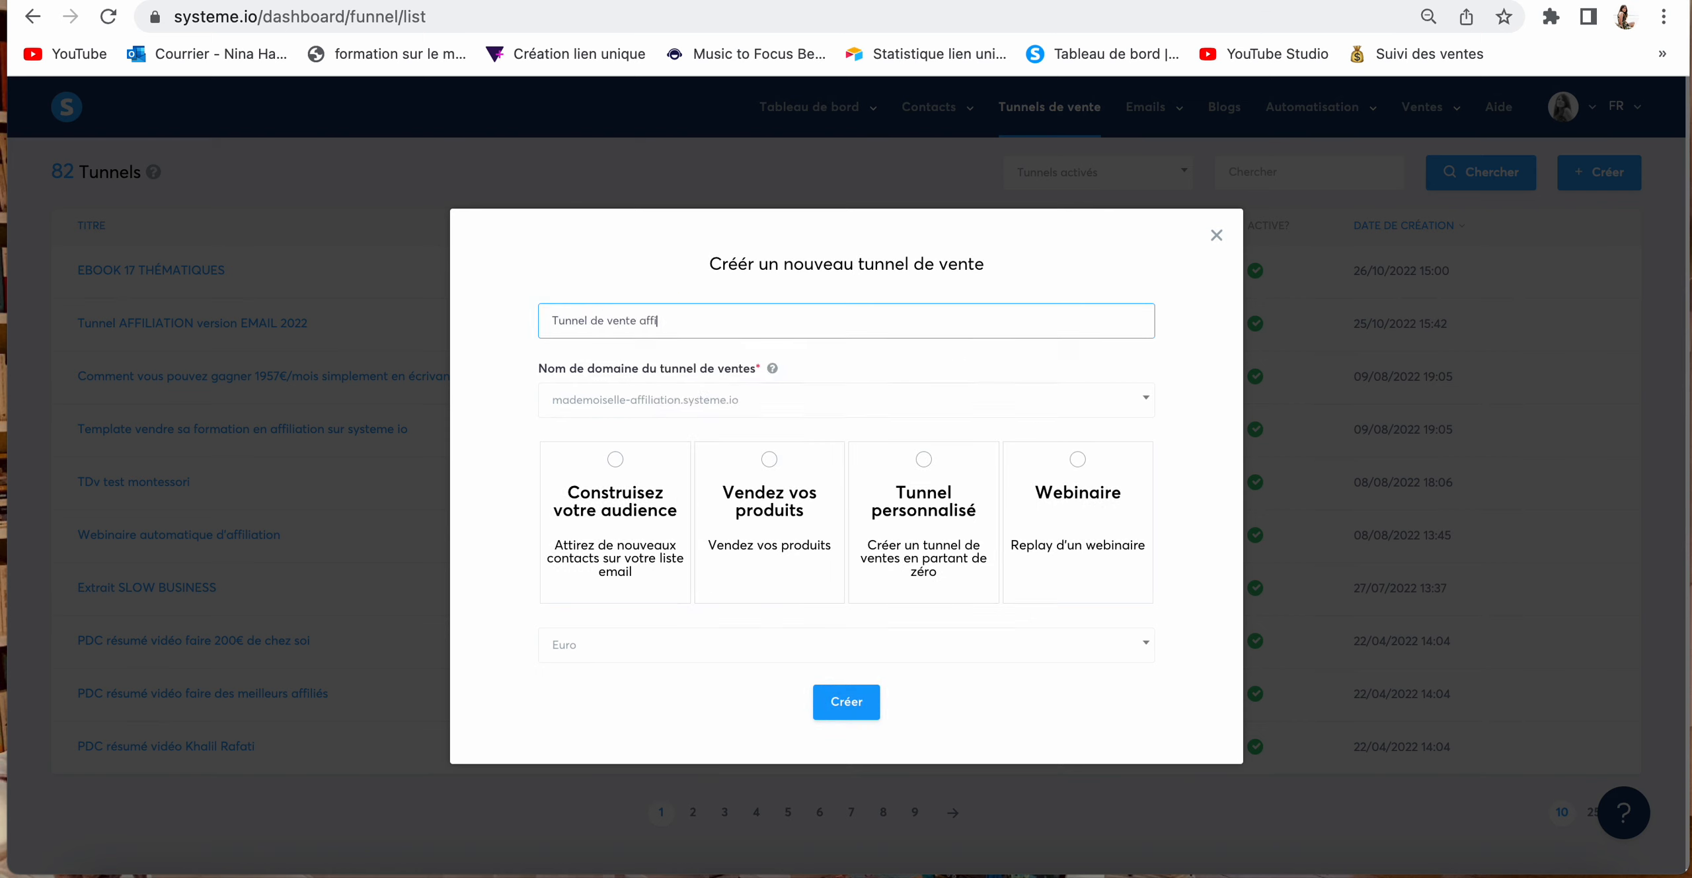
text(liation produit B)
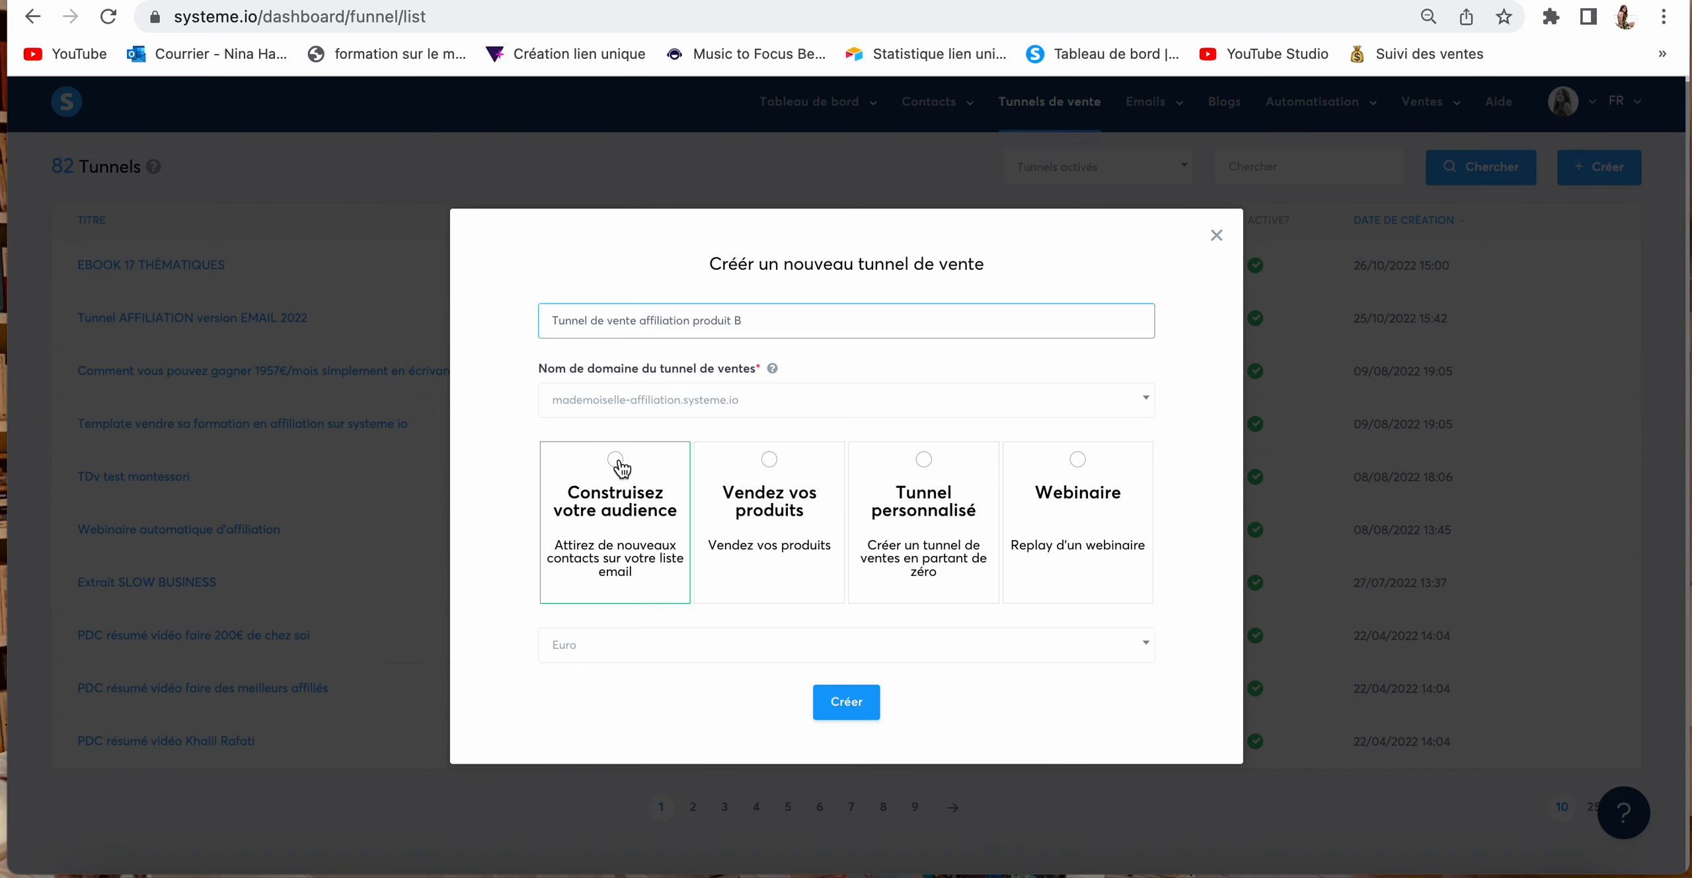
click(617, 460)
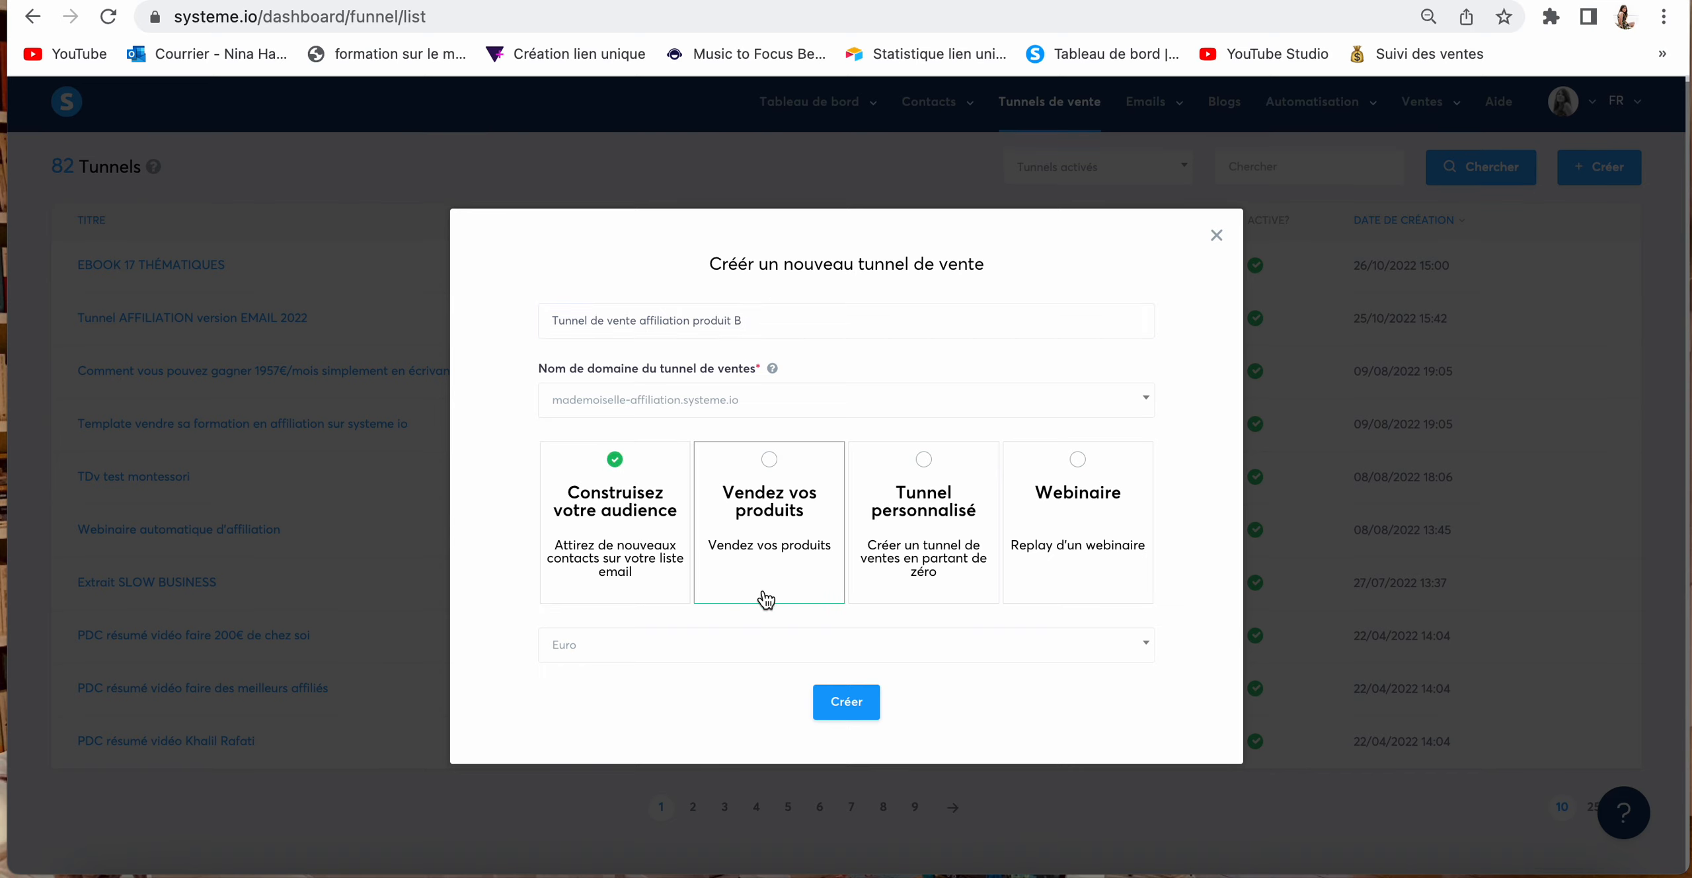
click(826, 716)
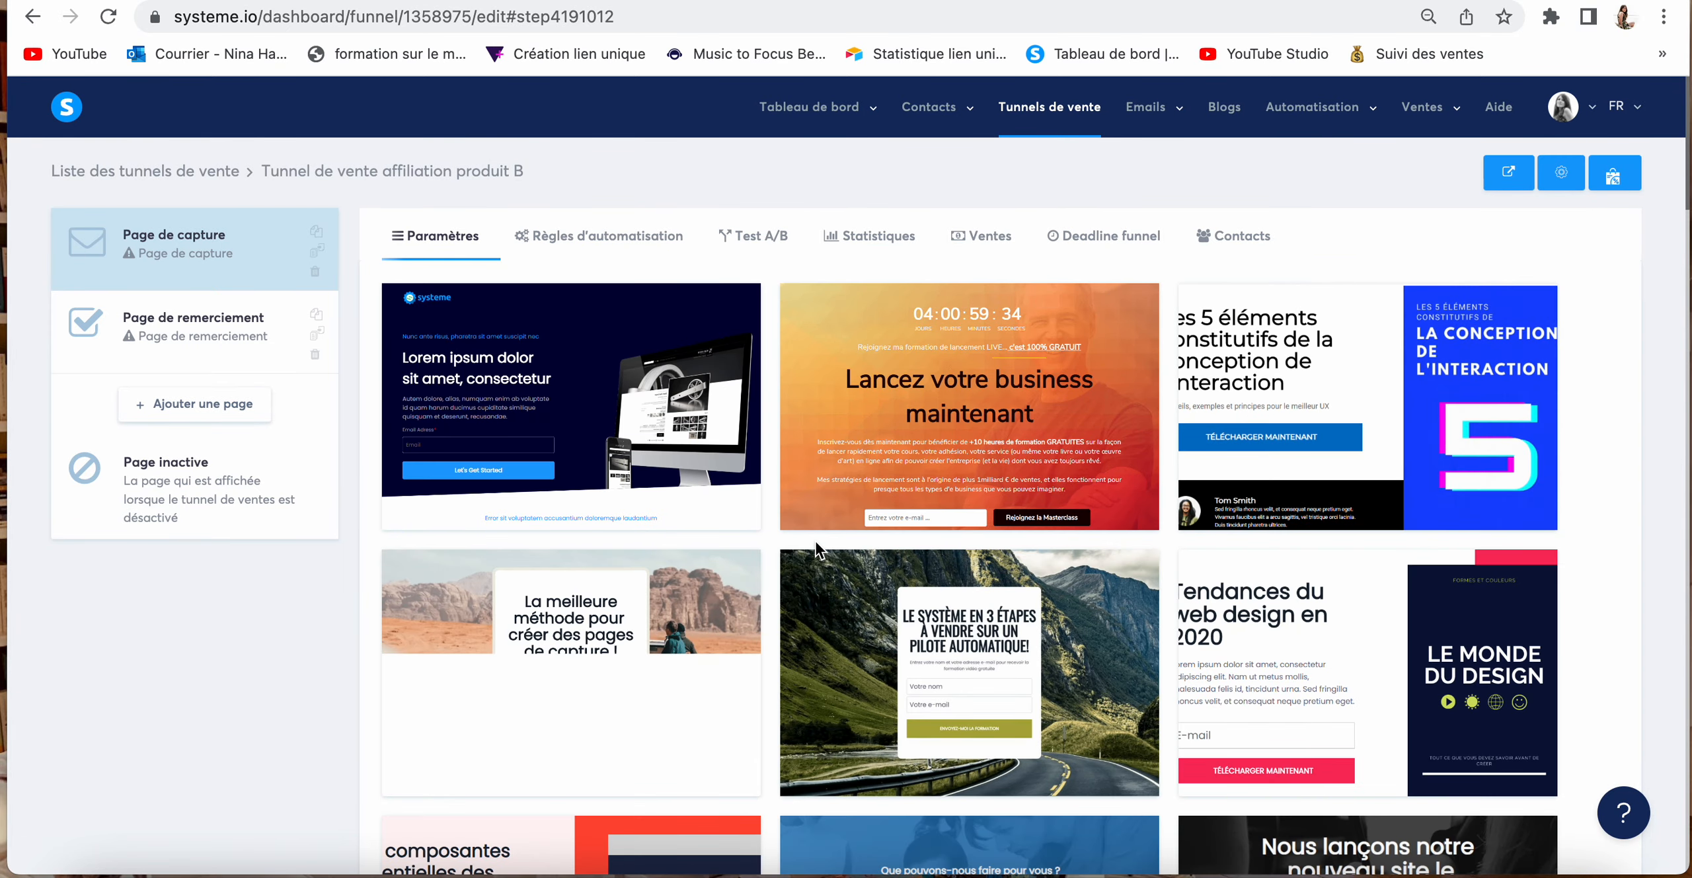
Step: Select the mountain-road template for the capture page
scroll(814, 541, down, 10)
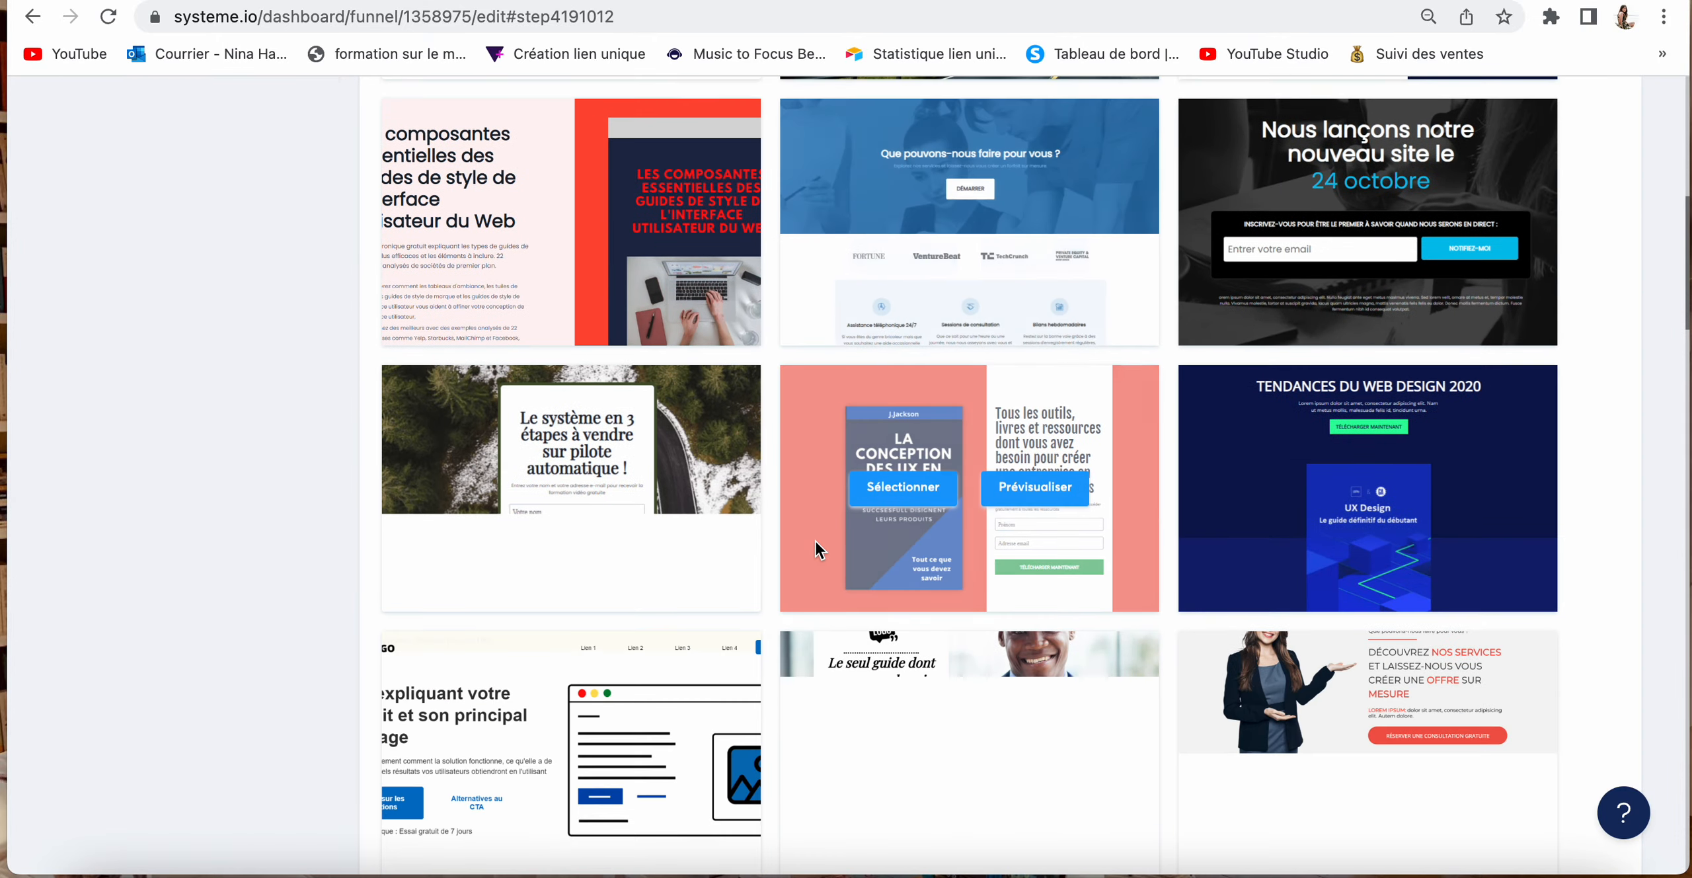
scroll(814, 540, down, 12)
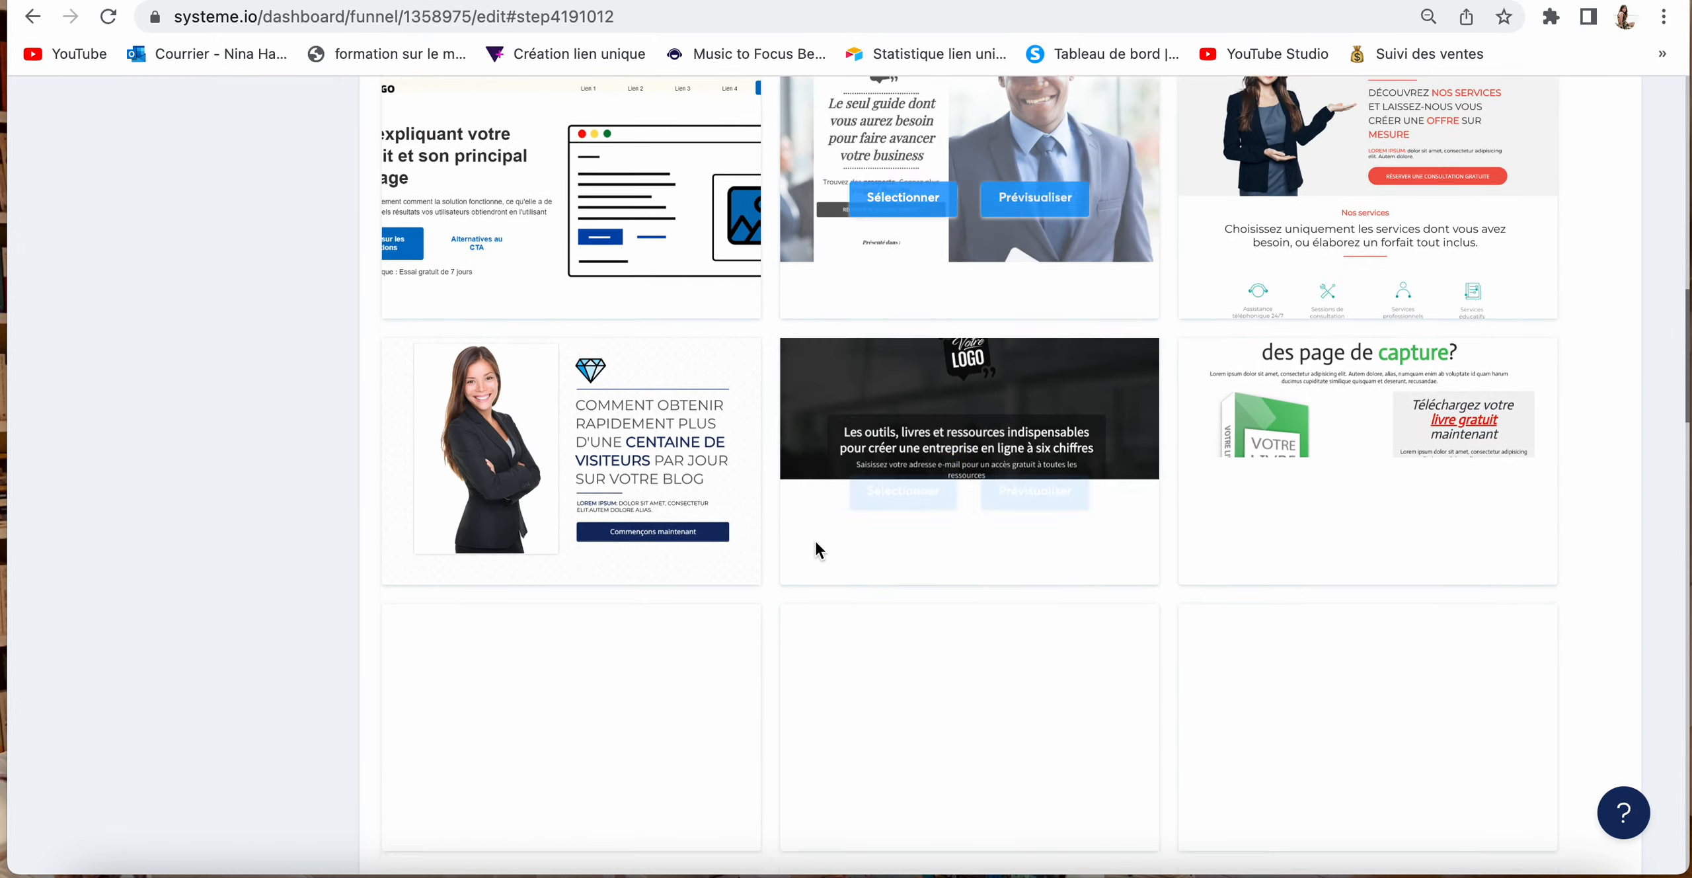
scroll(815, 539, up, 20)
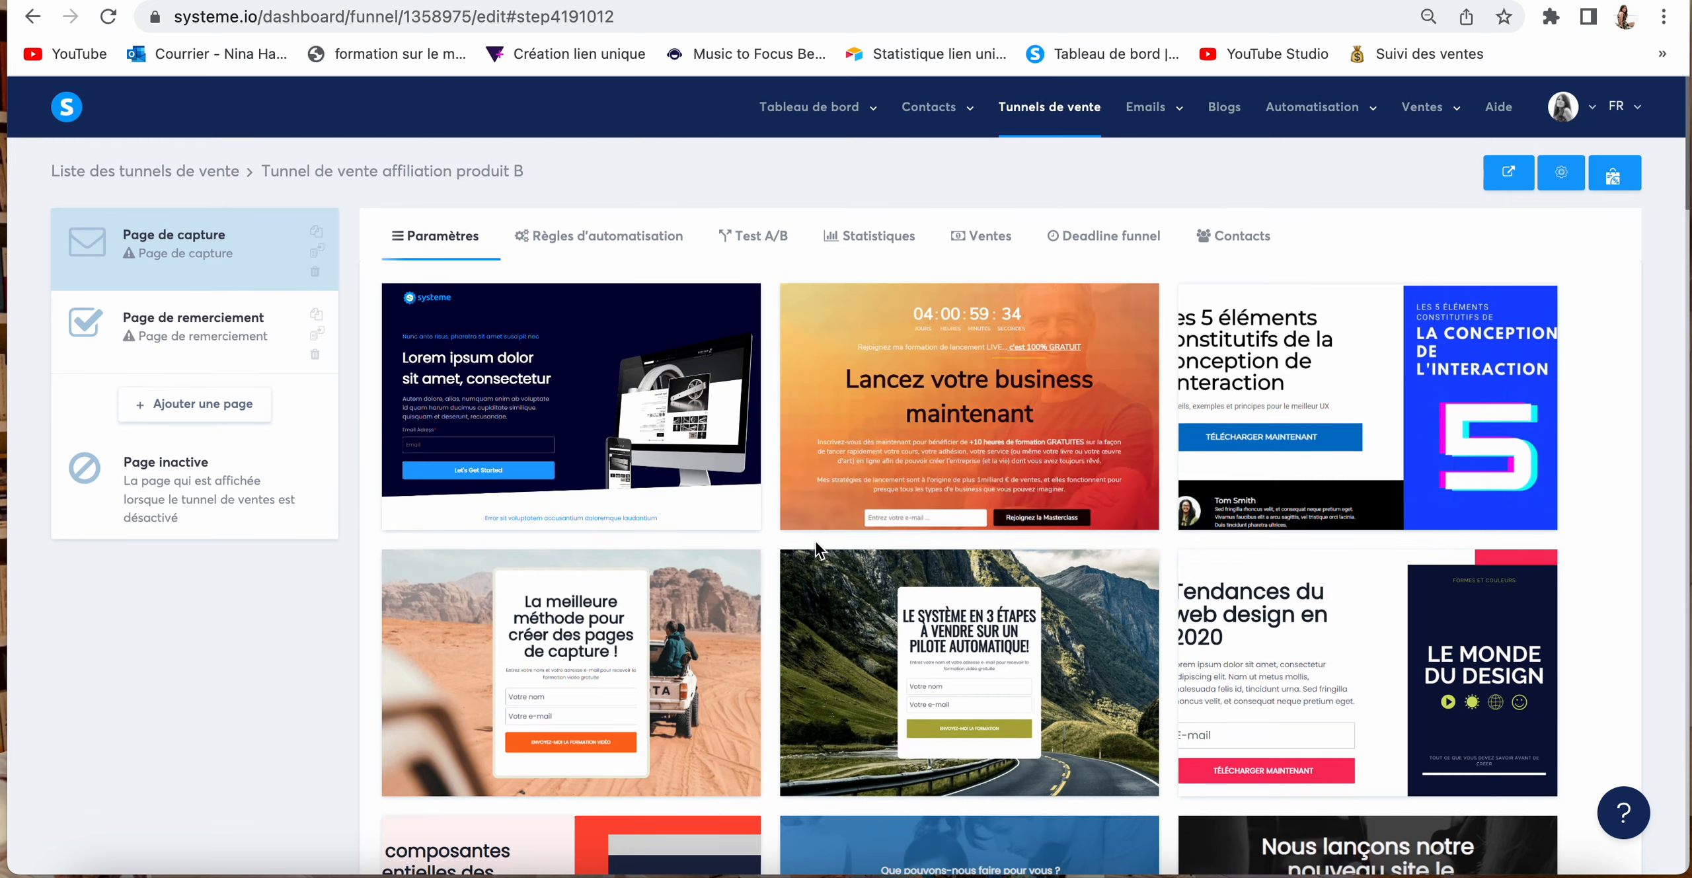
scroll(814, 540, down, 4)
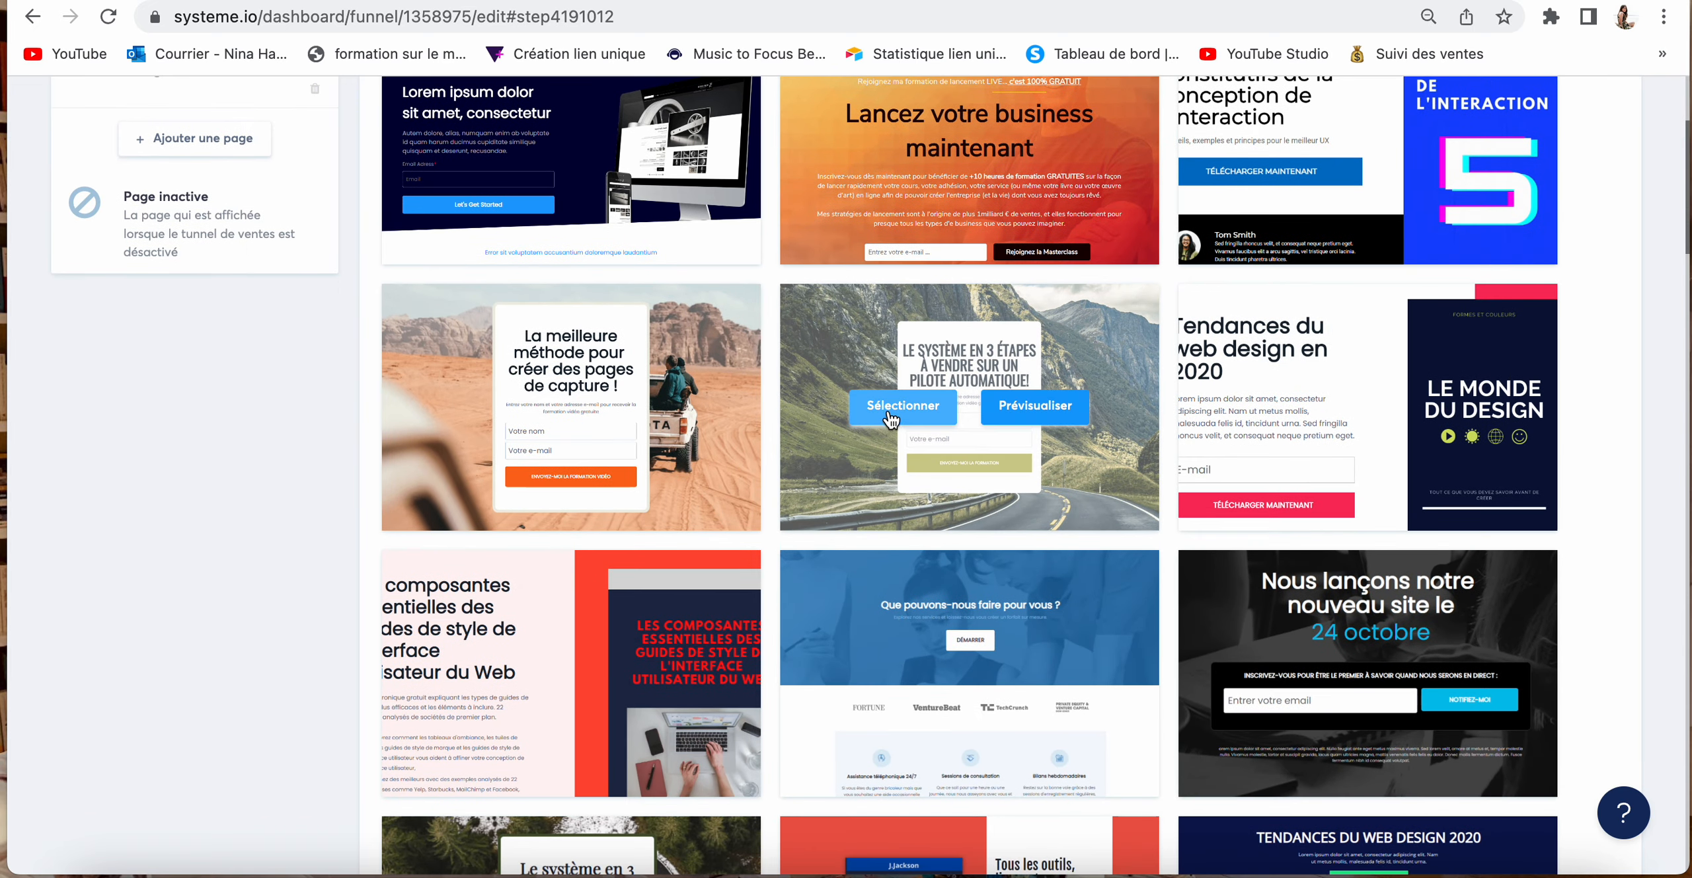
click(889, 416)
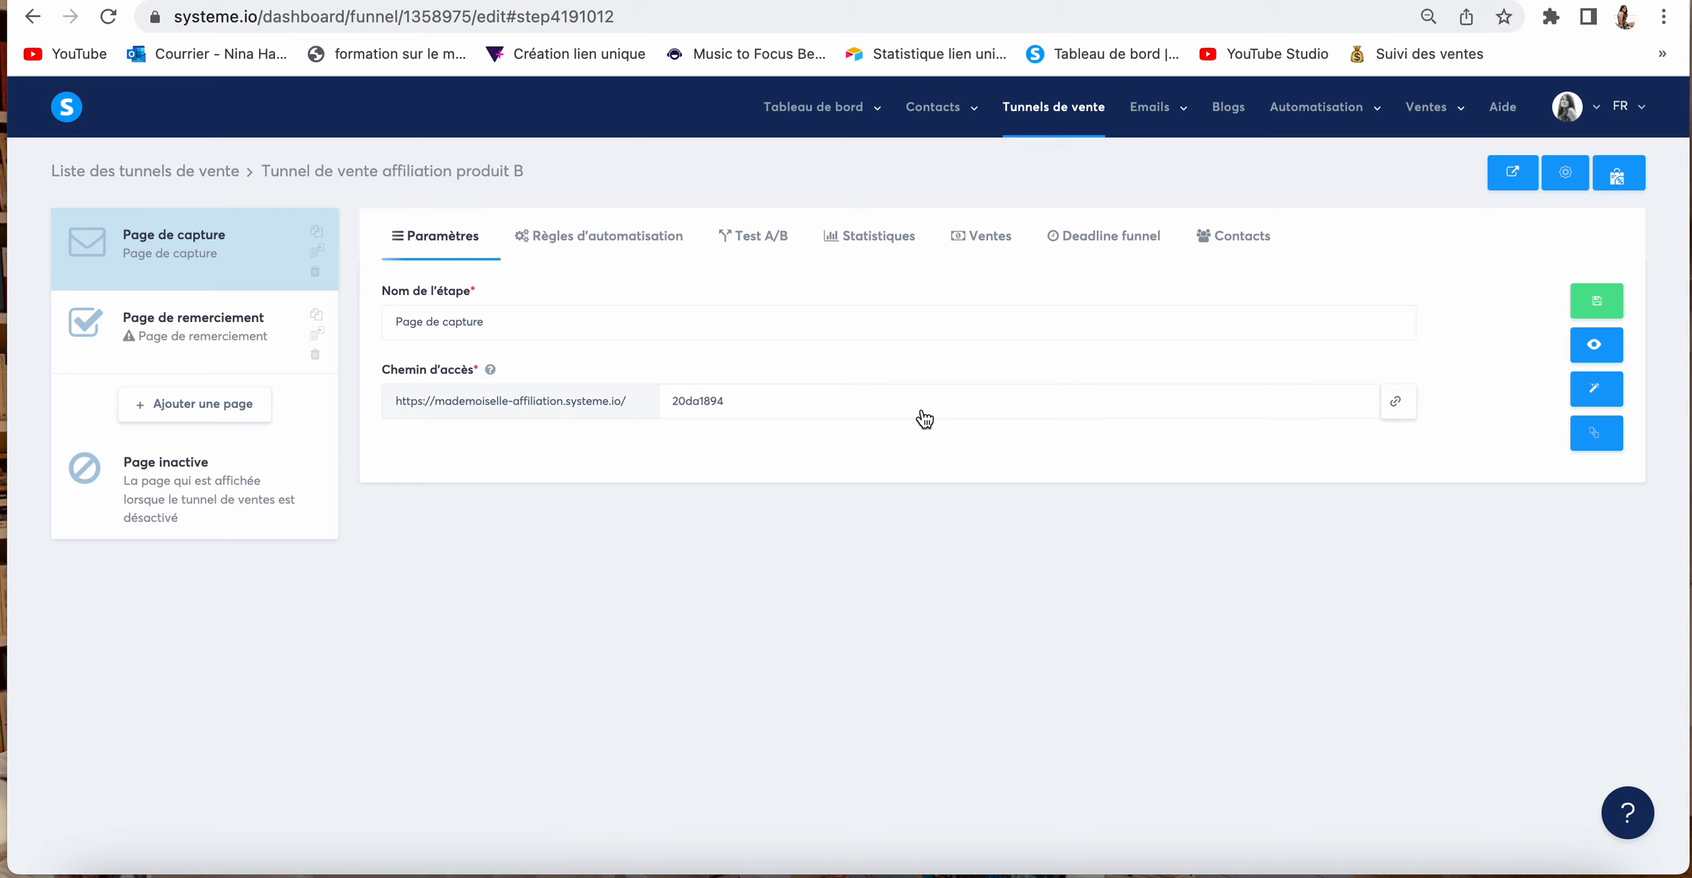
Step: Rename the capture step 'Page de capture email', save it and open the page editor
triple_click(429, 325)
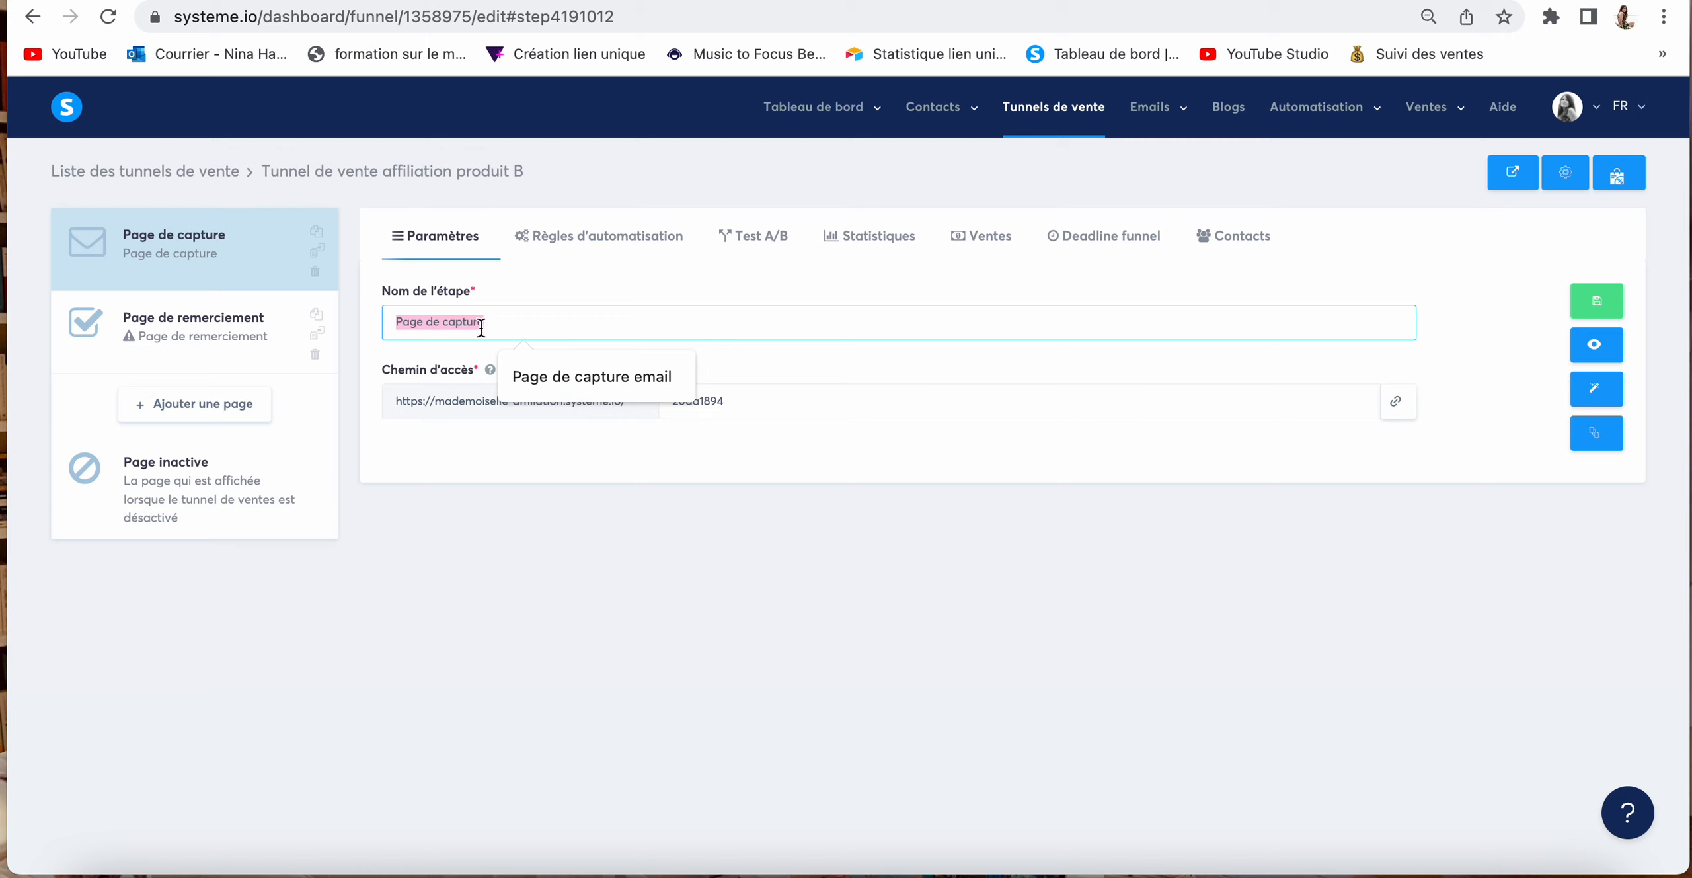
click(522, 325)
click(566, 362)
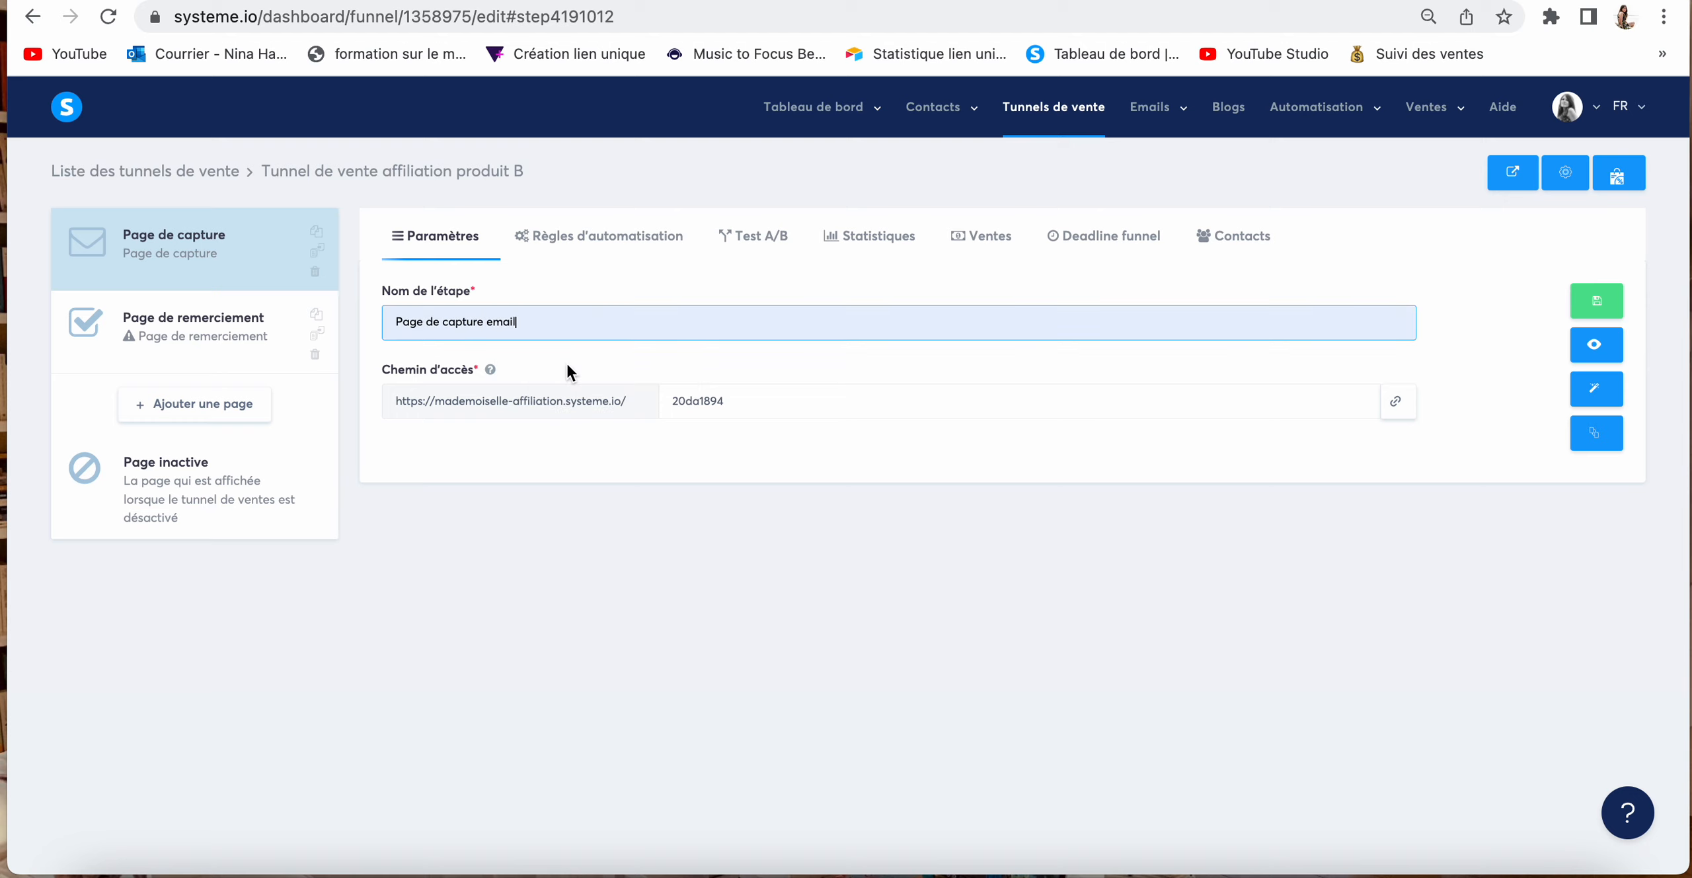
click(1586, 304)
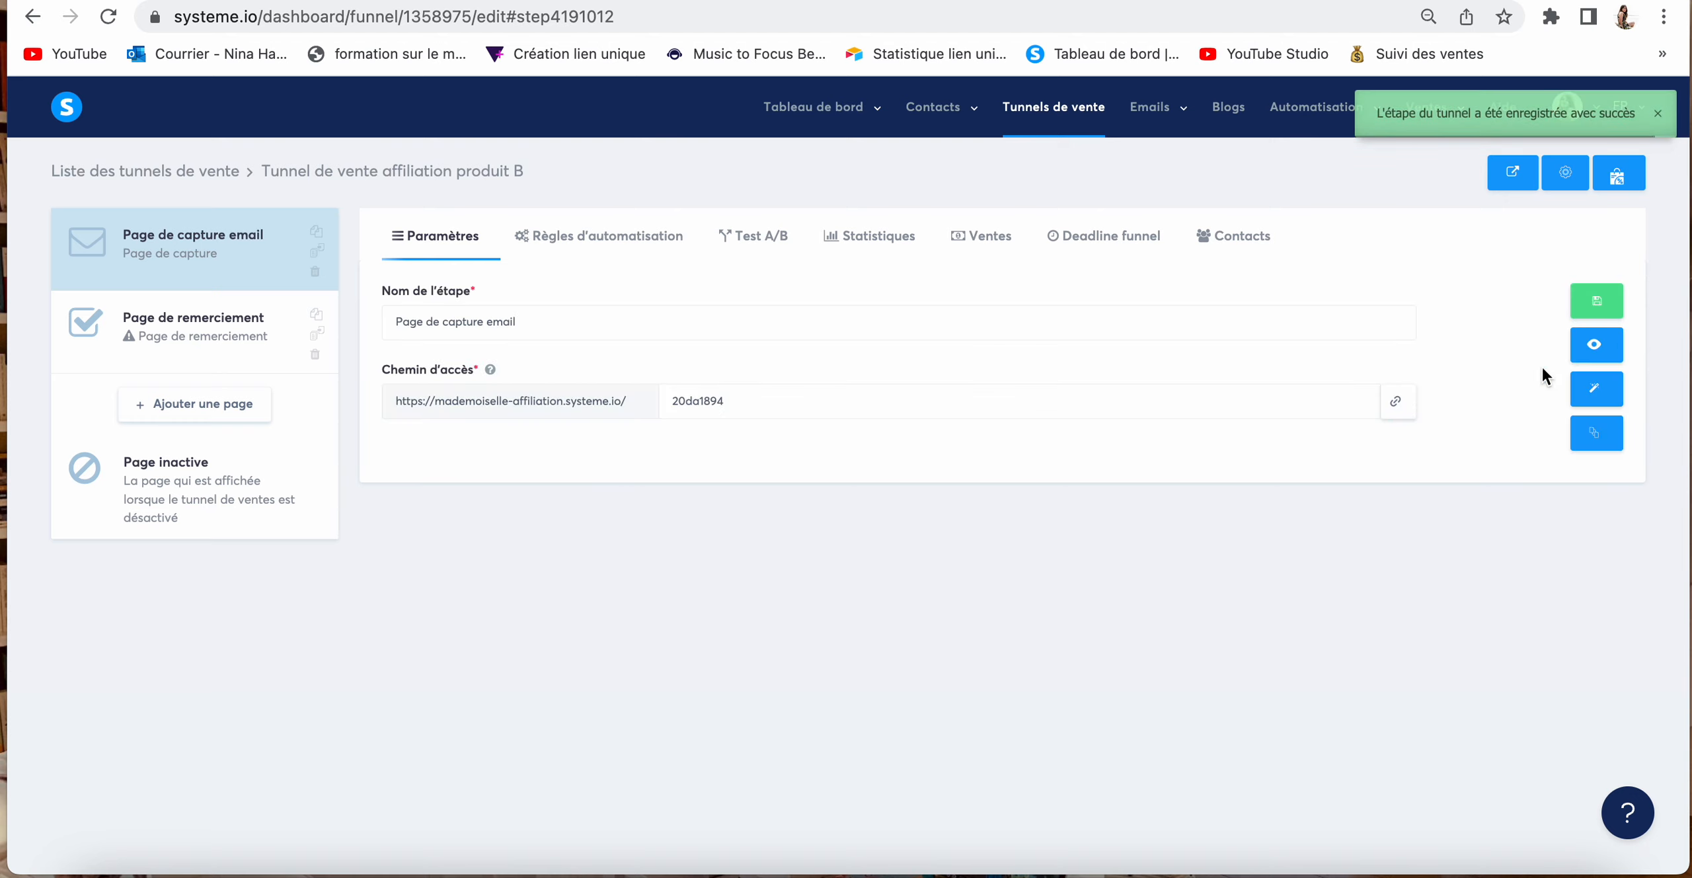
click(1600, 396)
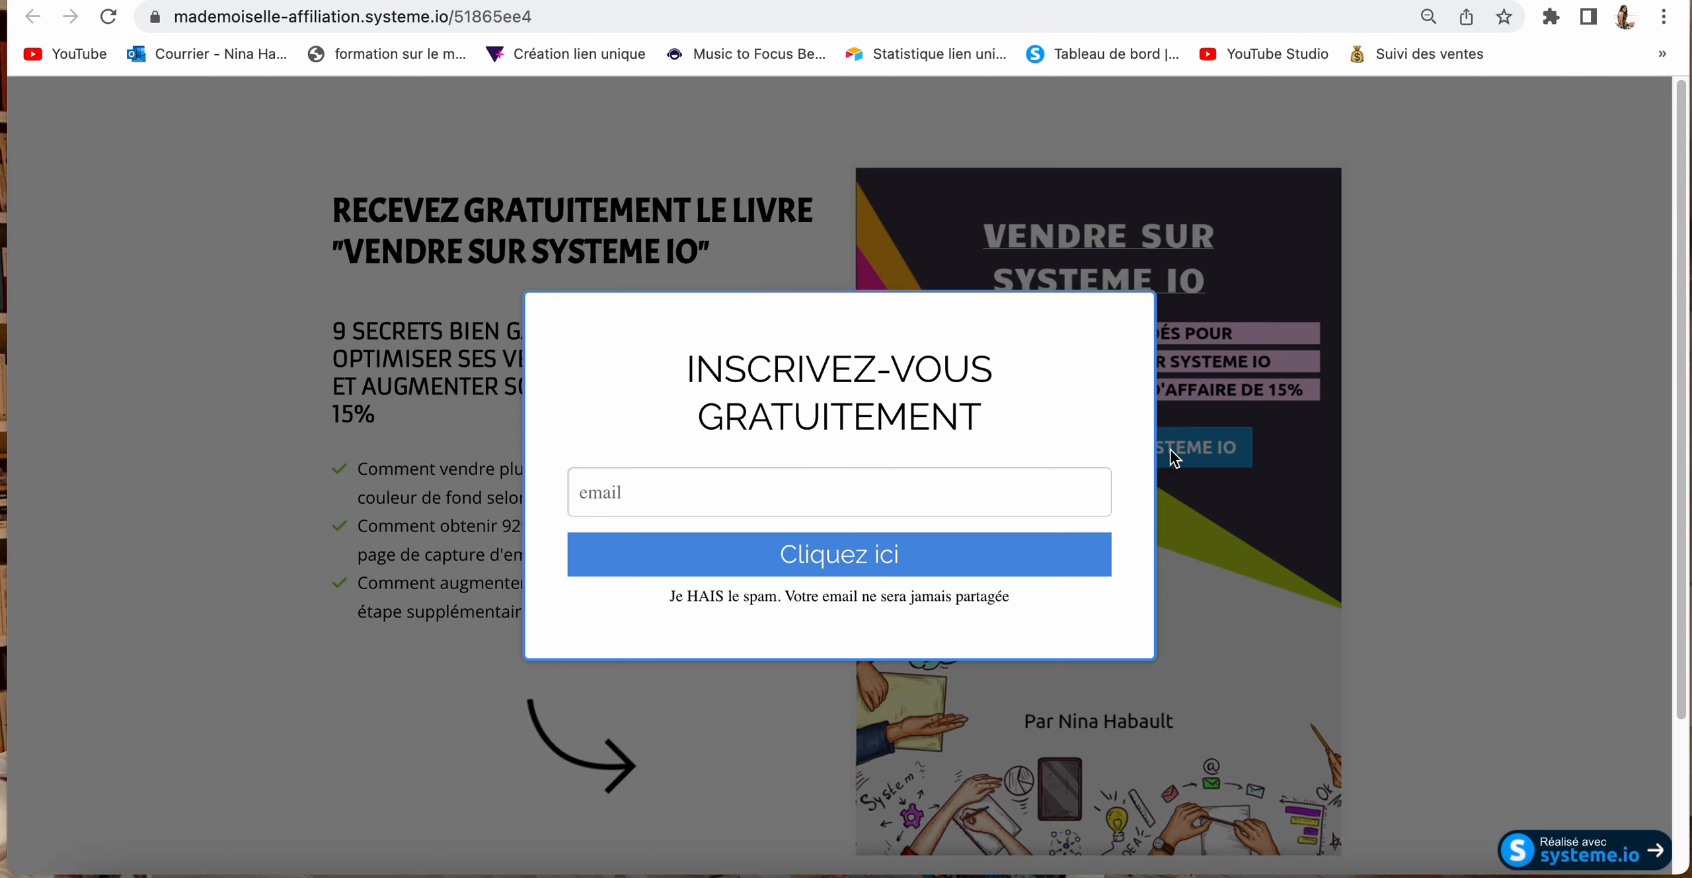
scroll(1241, 365, down, 2)
scroll(1241, 366, down, 3)
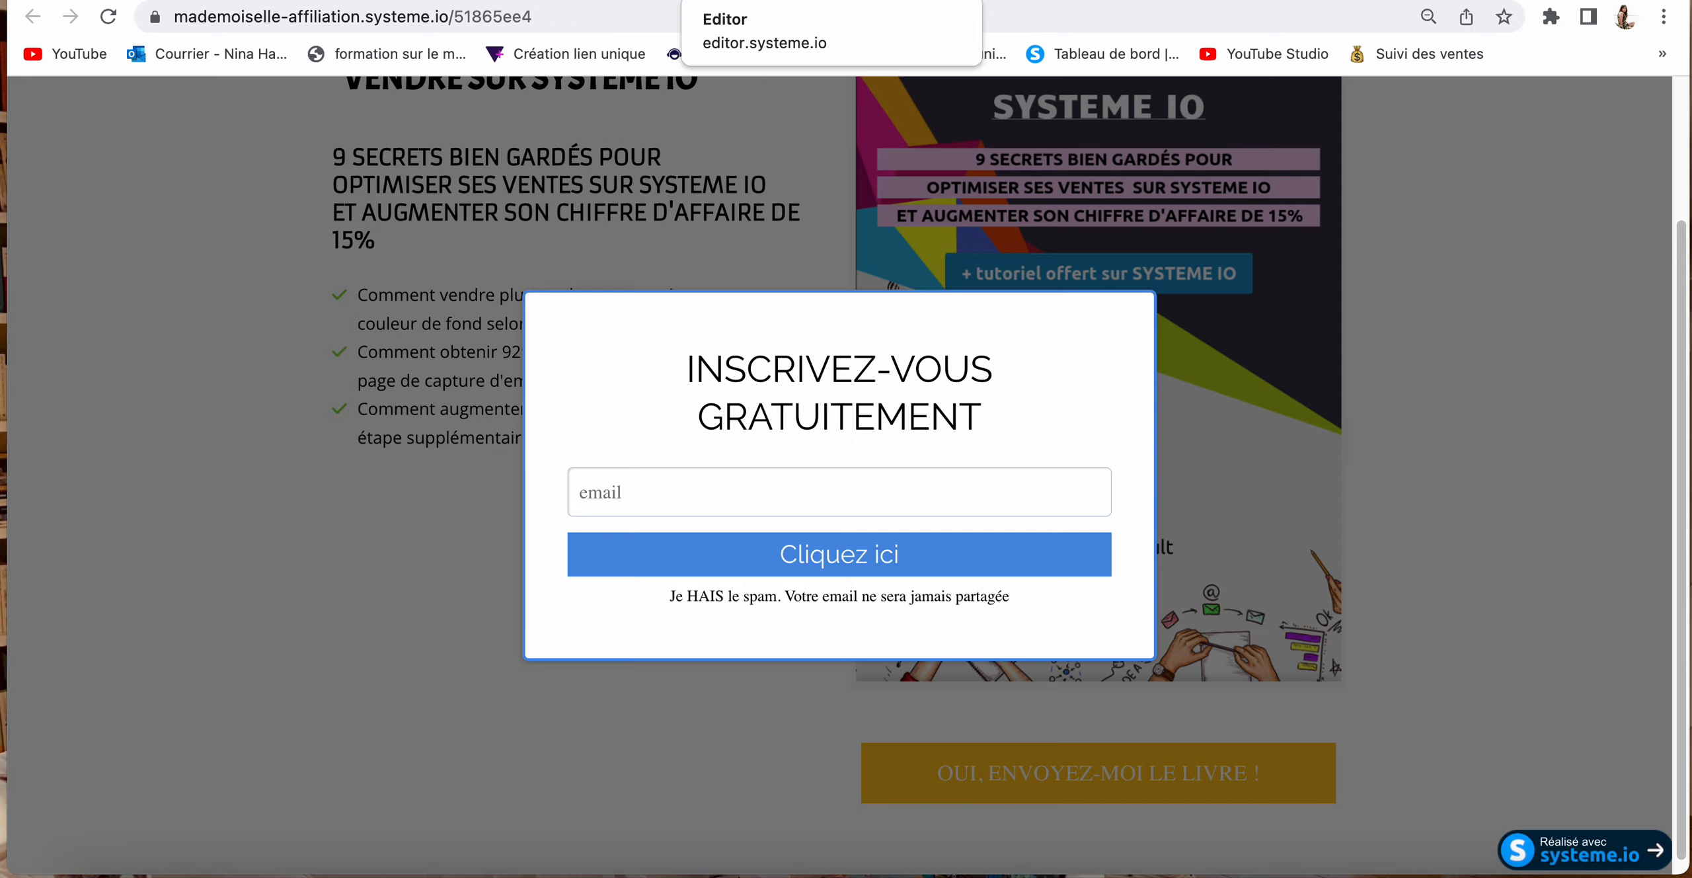
click(760, 2)
click(1094, 403)
Step: Type a draft headline 'titre : CURIOSITÉ, mystère, bénéfices' over the existing text
drag(1163, 410, 785, 308)
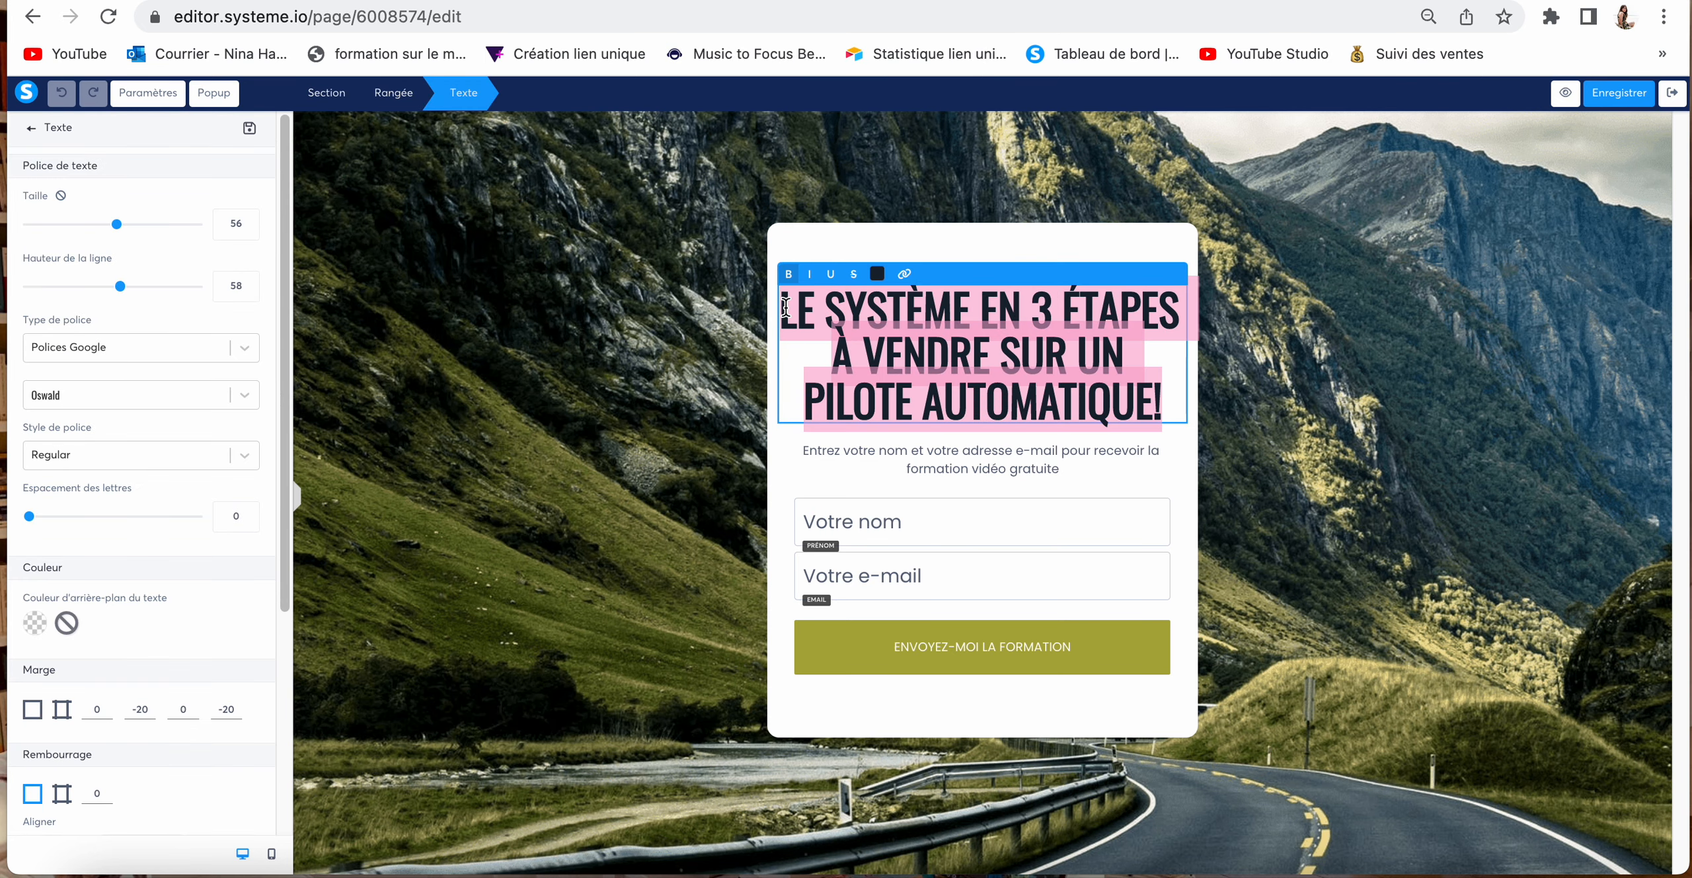
text(titre : CUR)
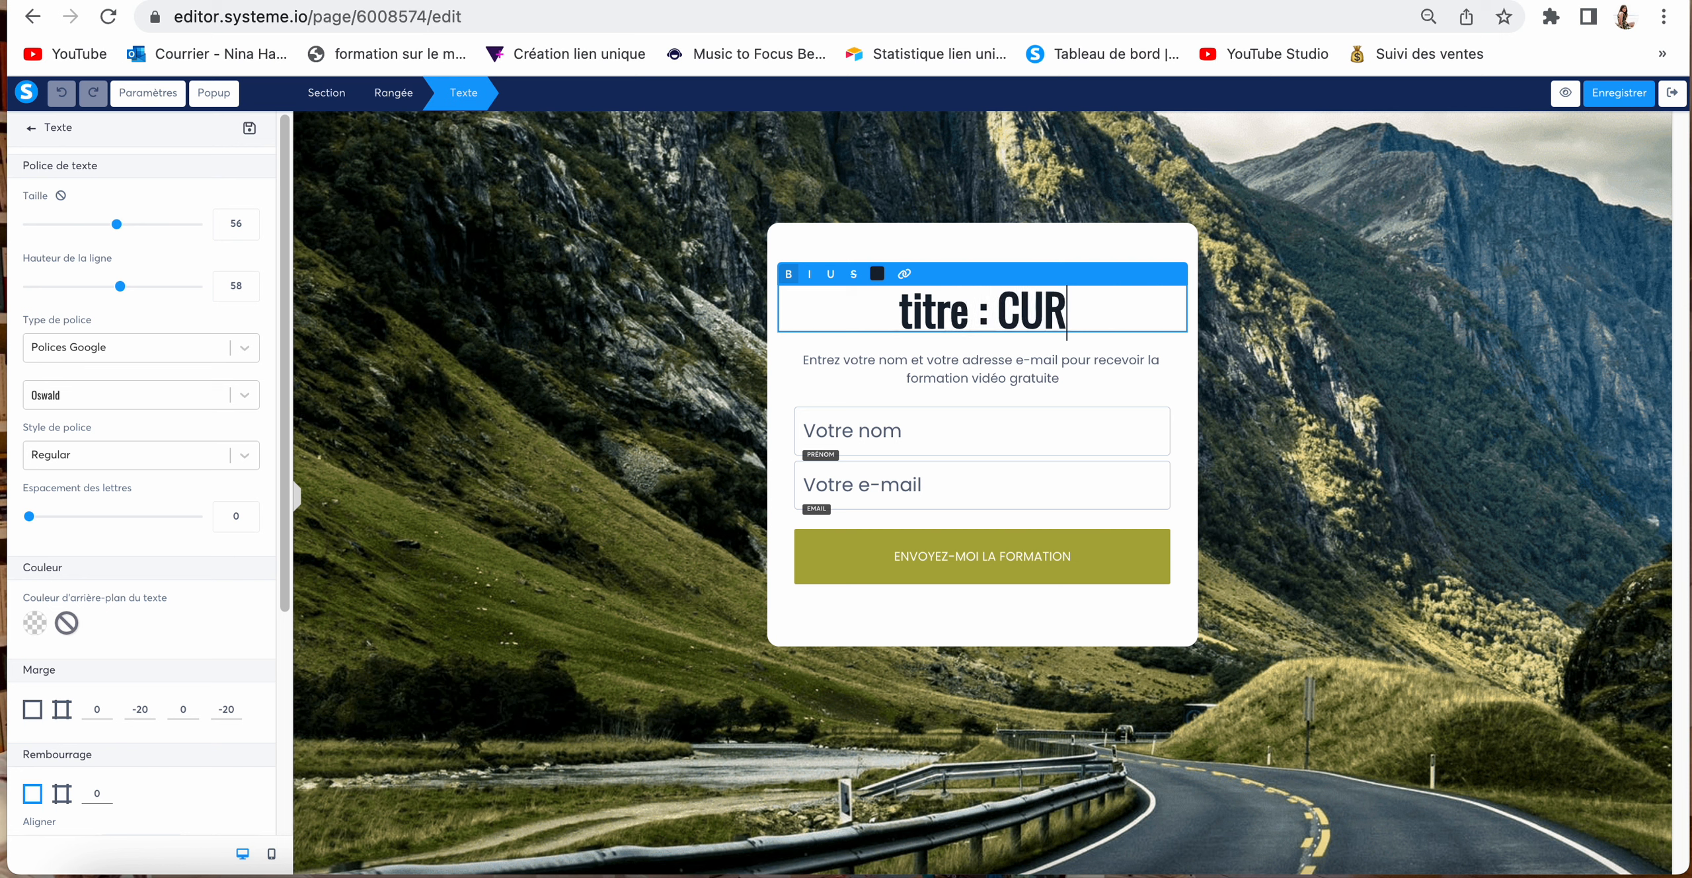
text(IOSITÉ)
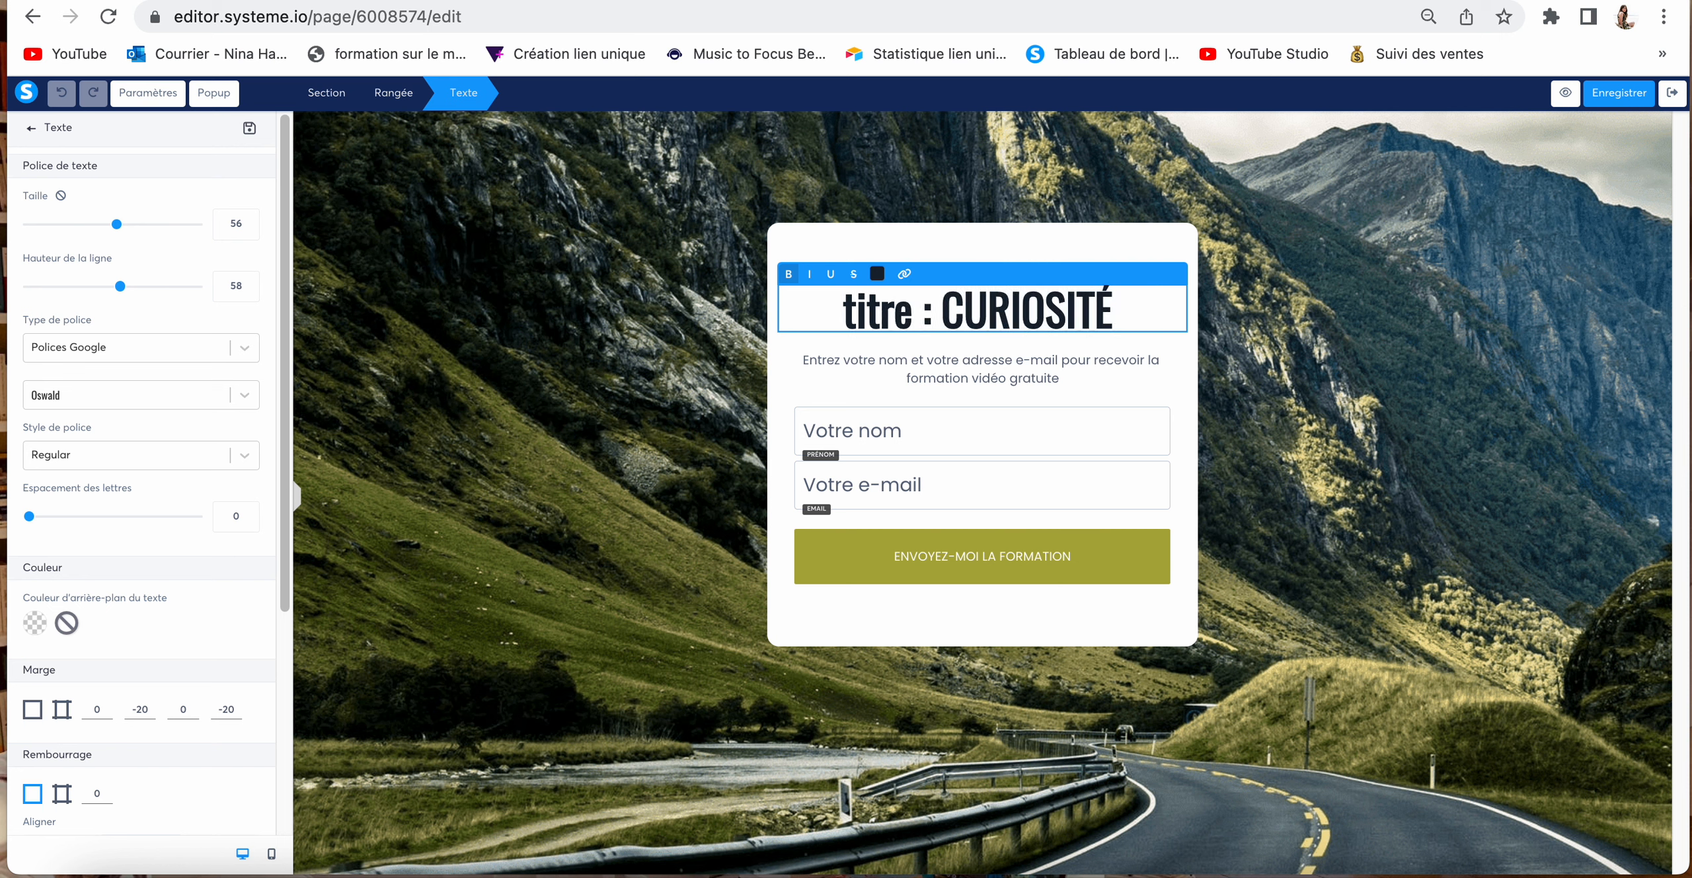
text( et)
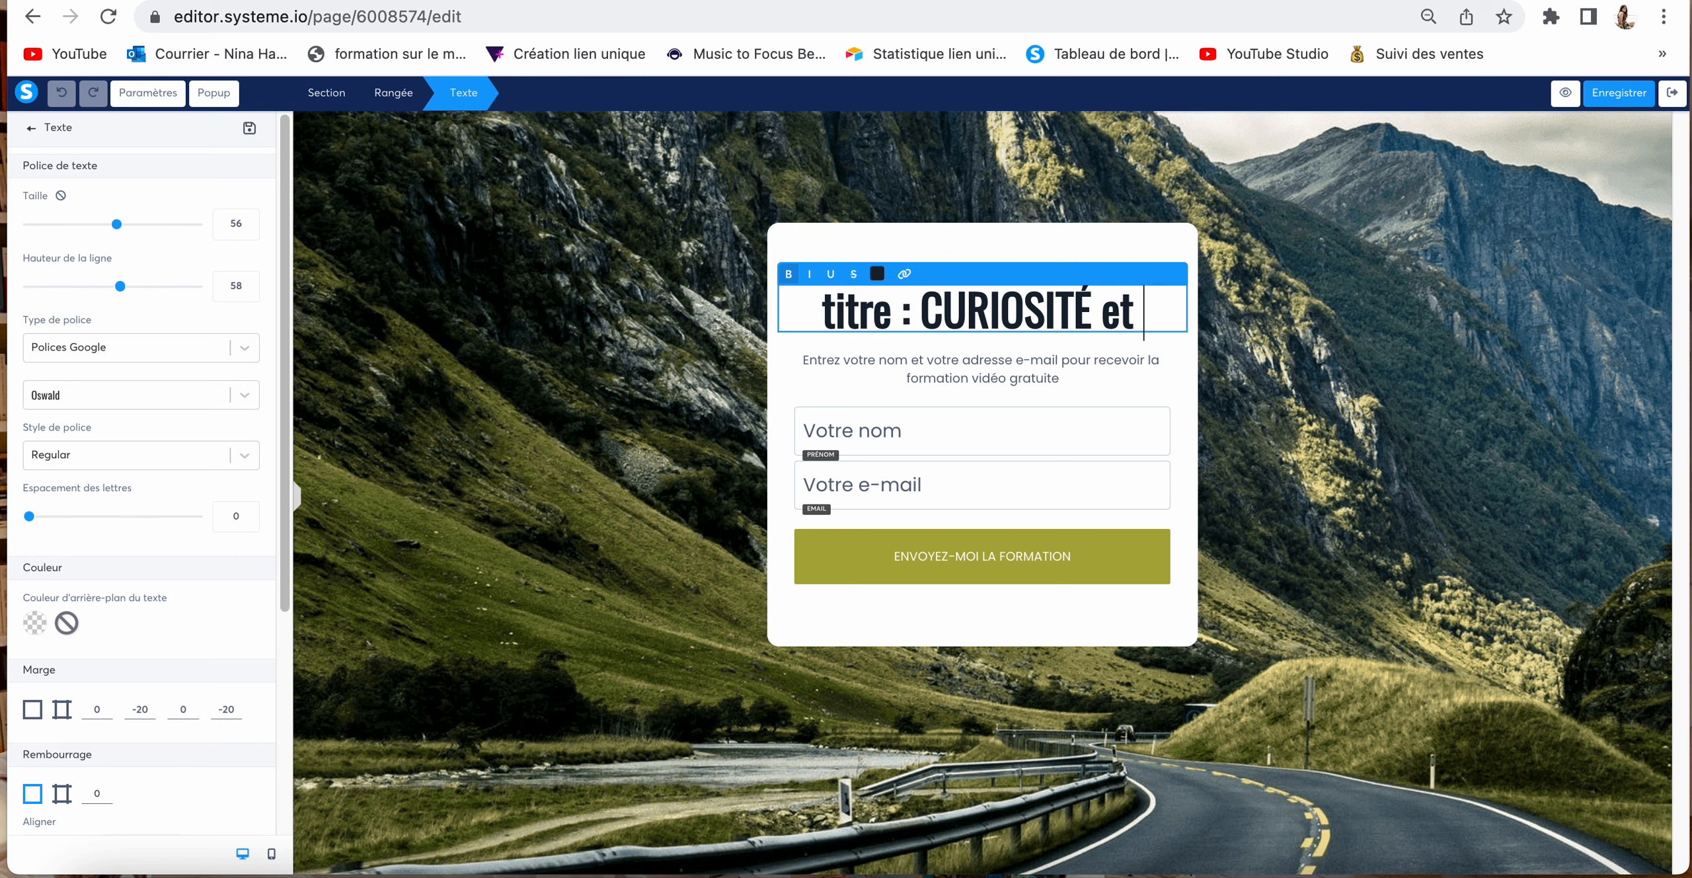
key(BackSpace)
key(BackSpace)
key(BackSpace)
key(BackSpace)
text(, mys)
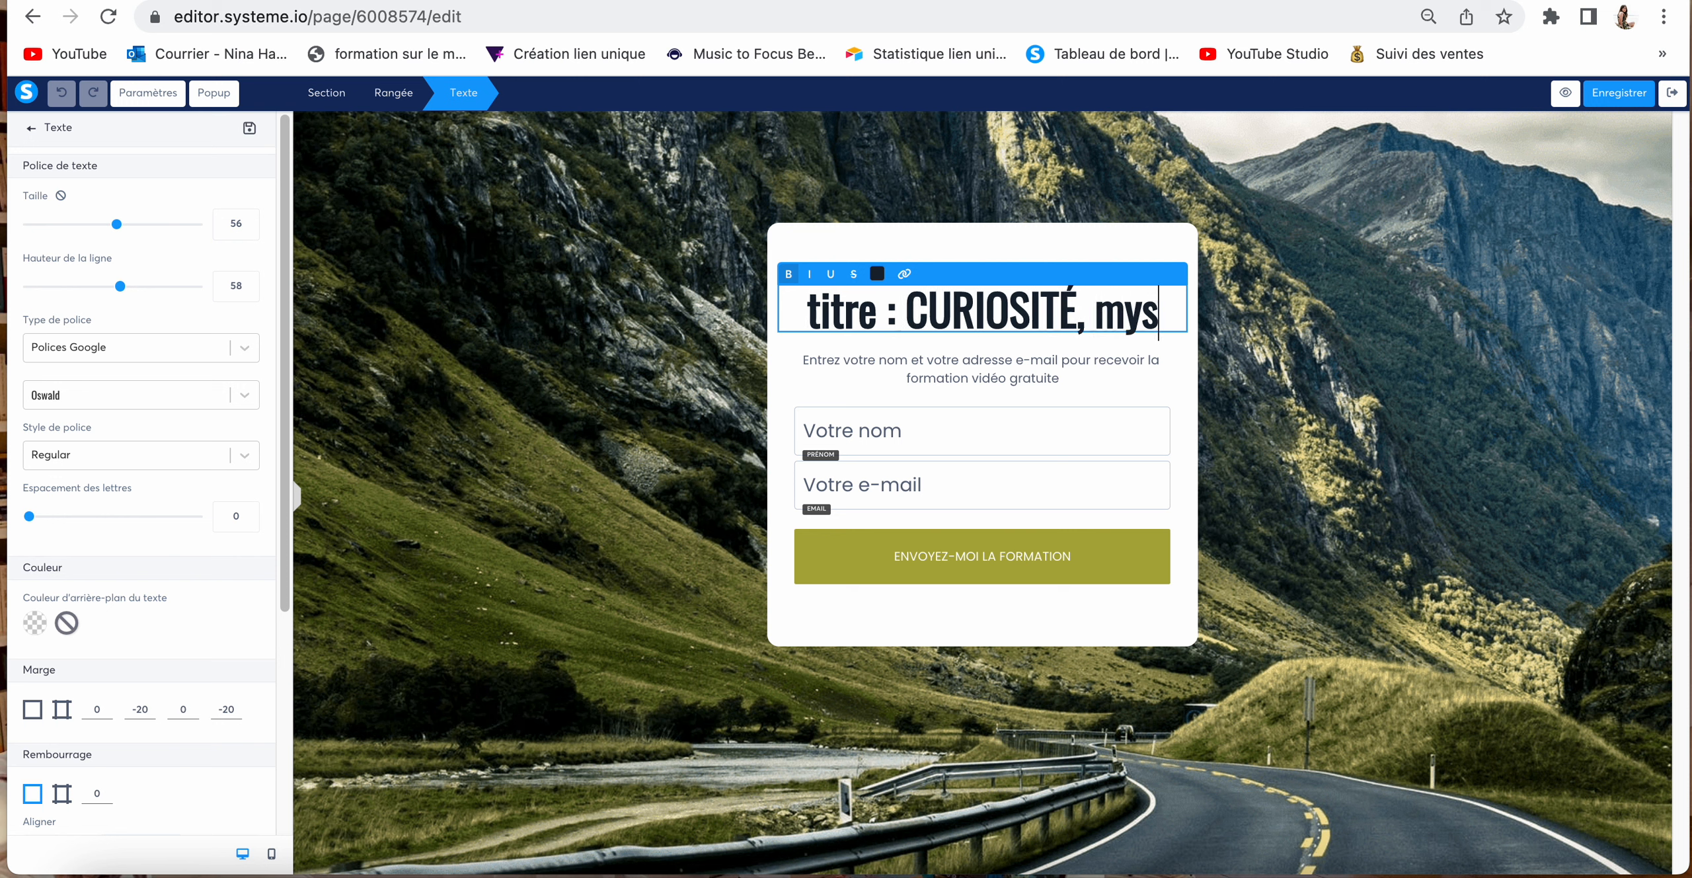
text(tère, bébé)
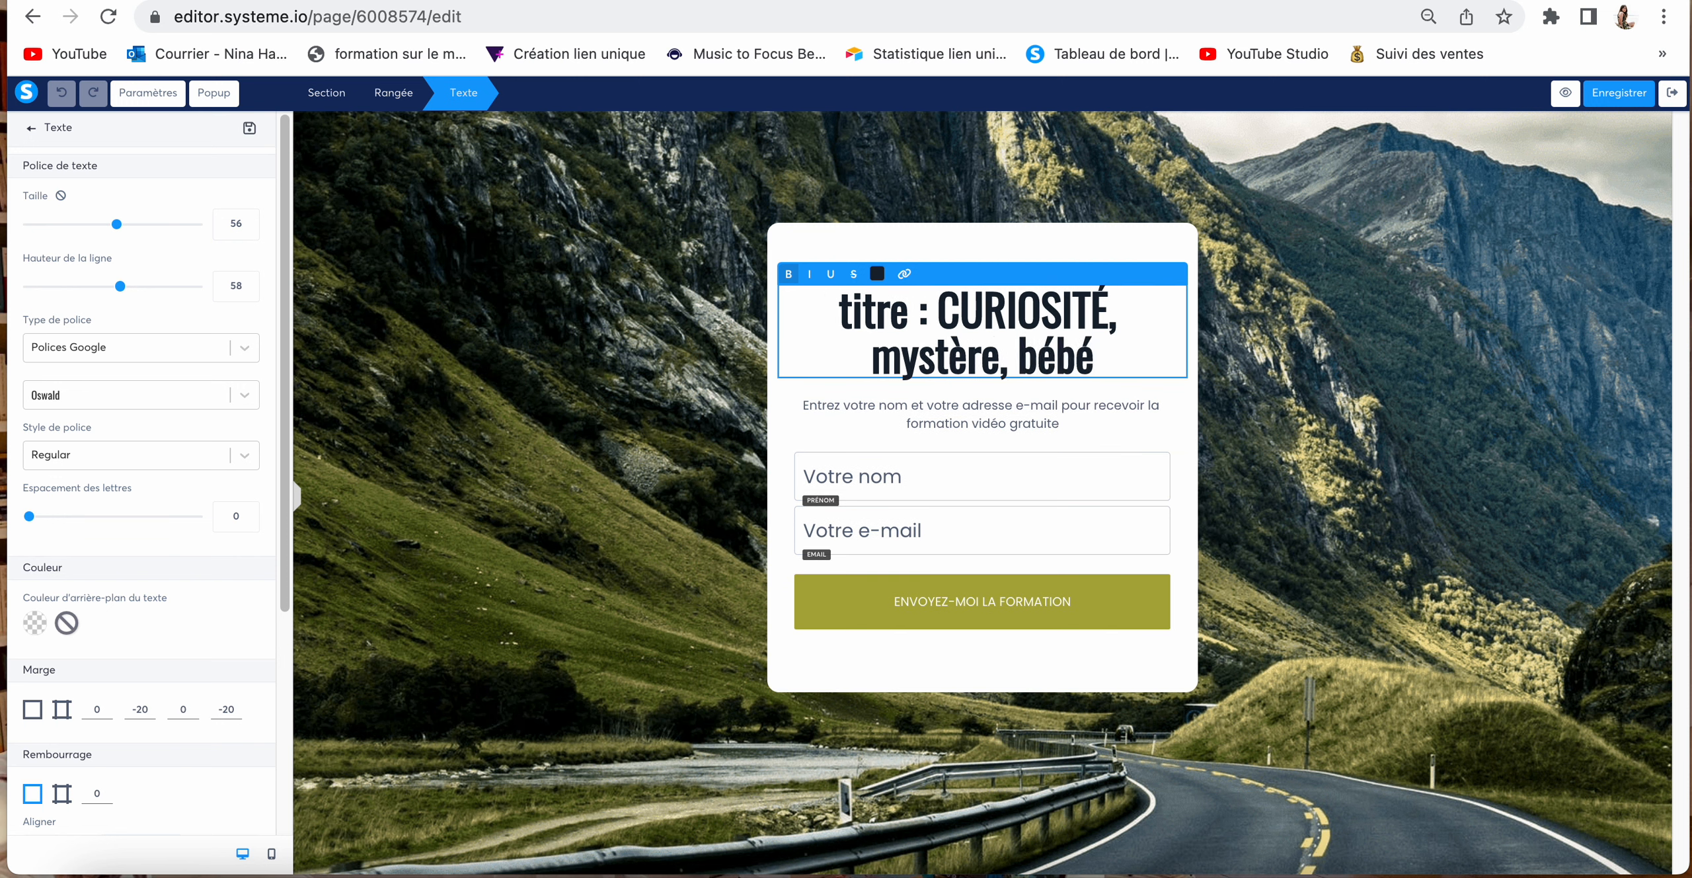
key(BackSpace)
key(BackSpace)
text(néfices)
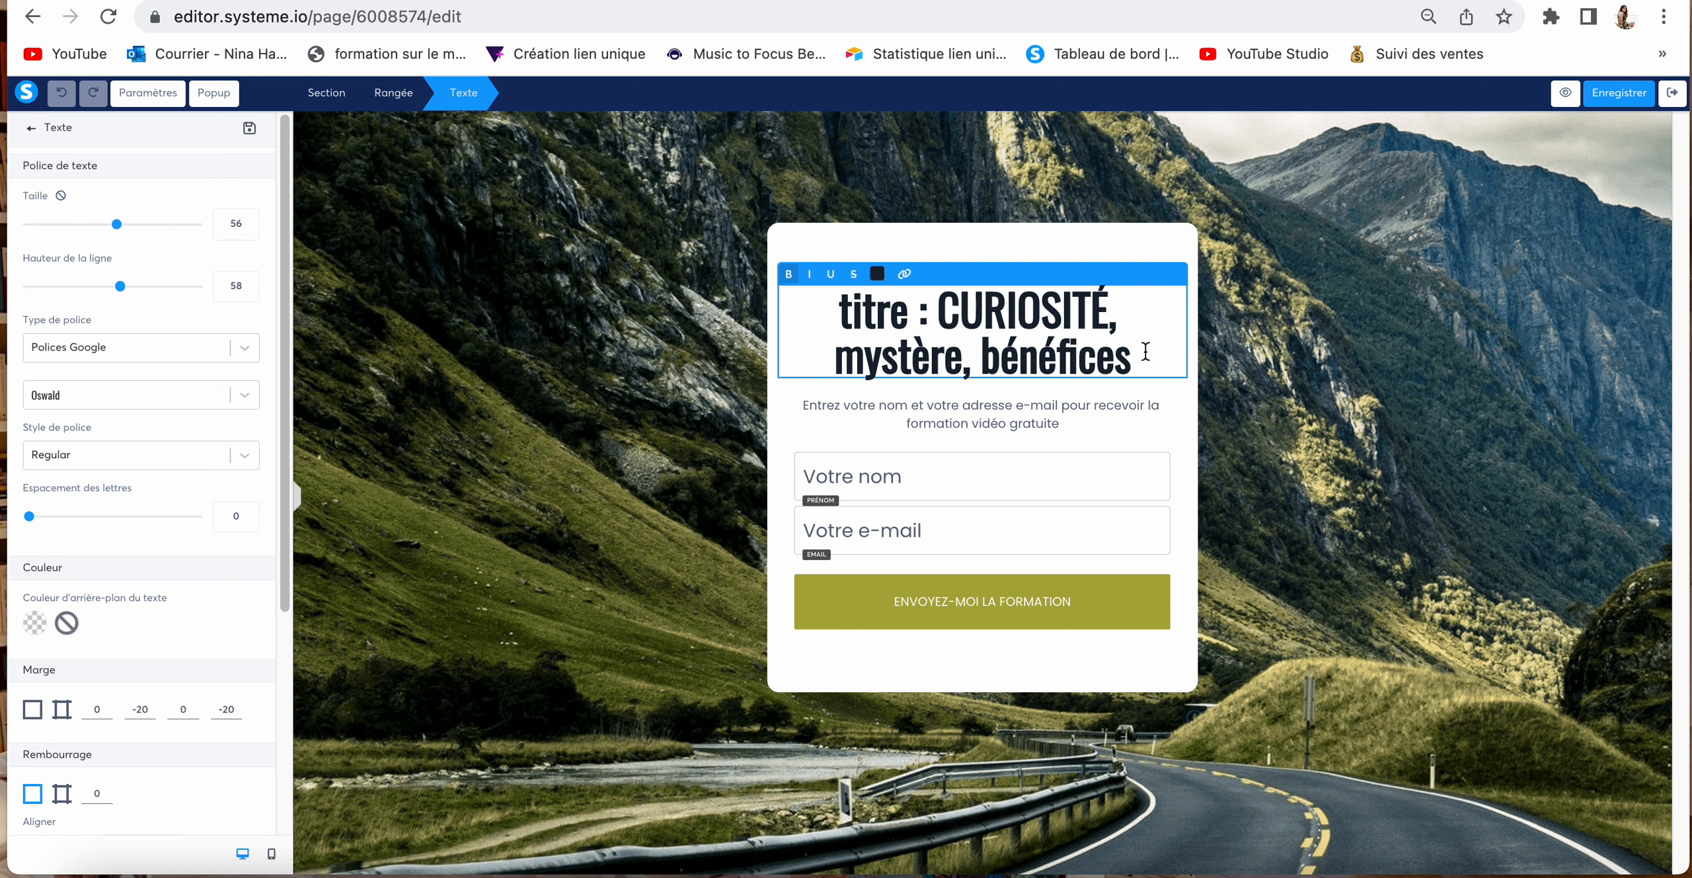
Step: Replace the draft with 'NOUVEAU : Le logiciel qui vous permet d'obtenir 100 abonnés par jour…'
drag(1146, 351, 835, 306)
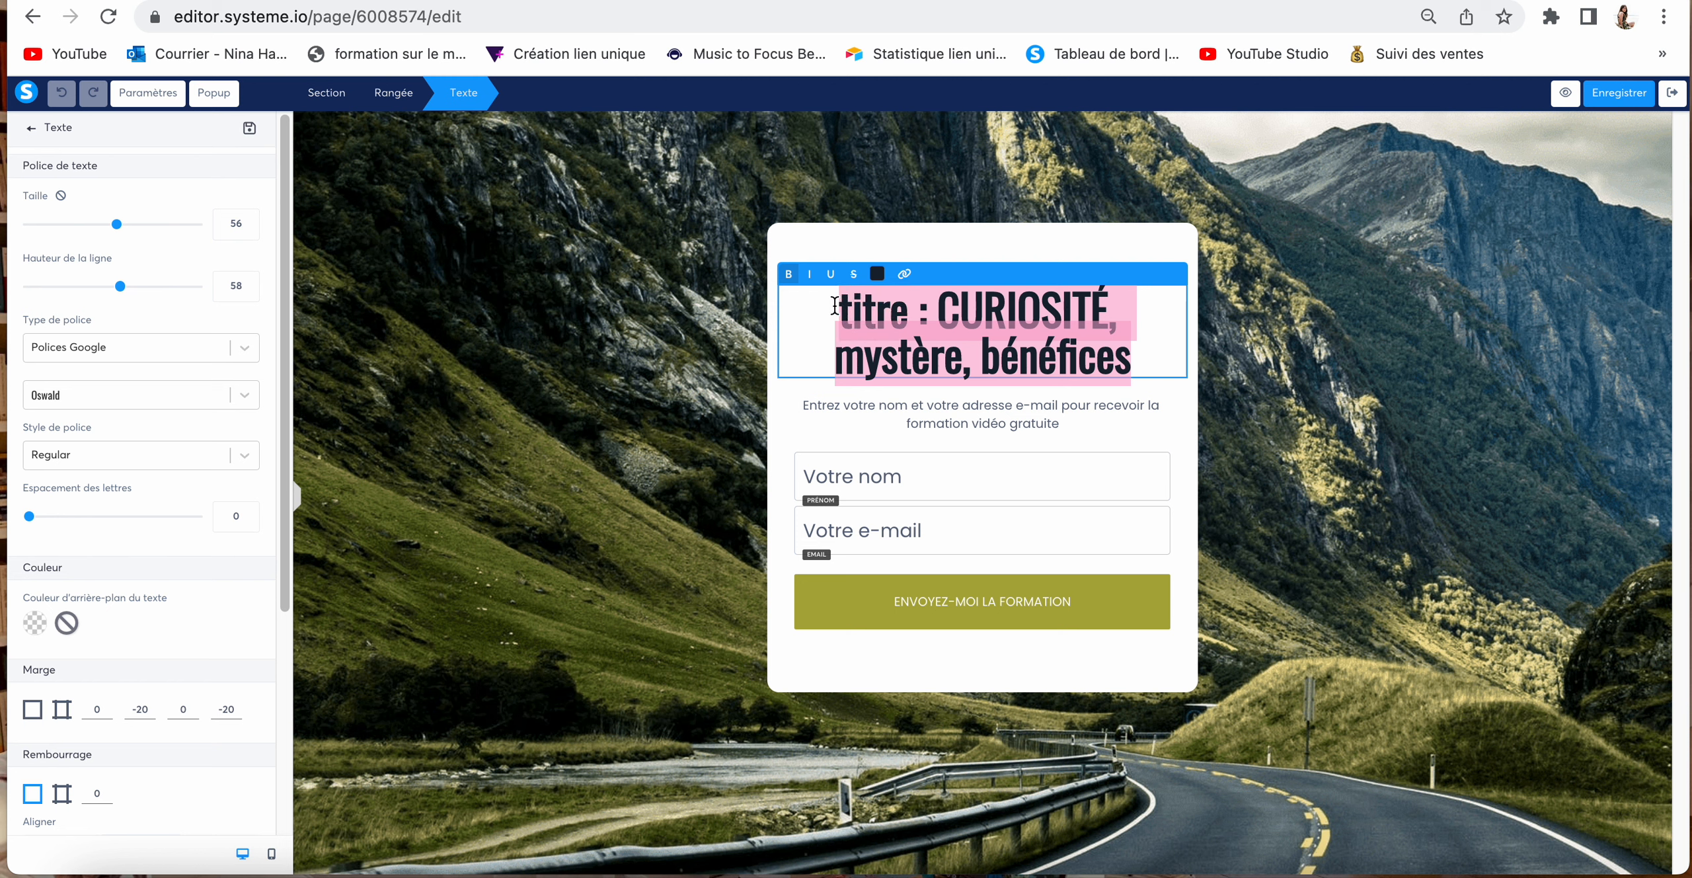
text(NOUVEAU :)
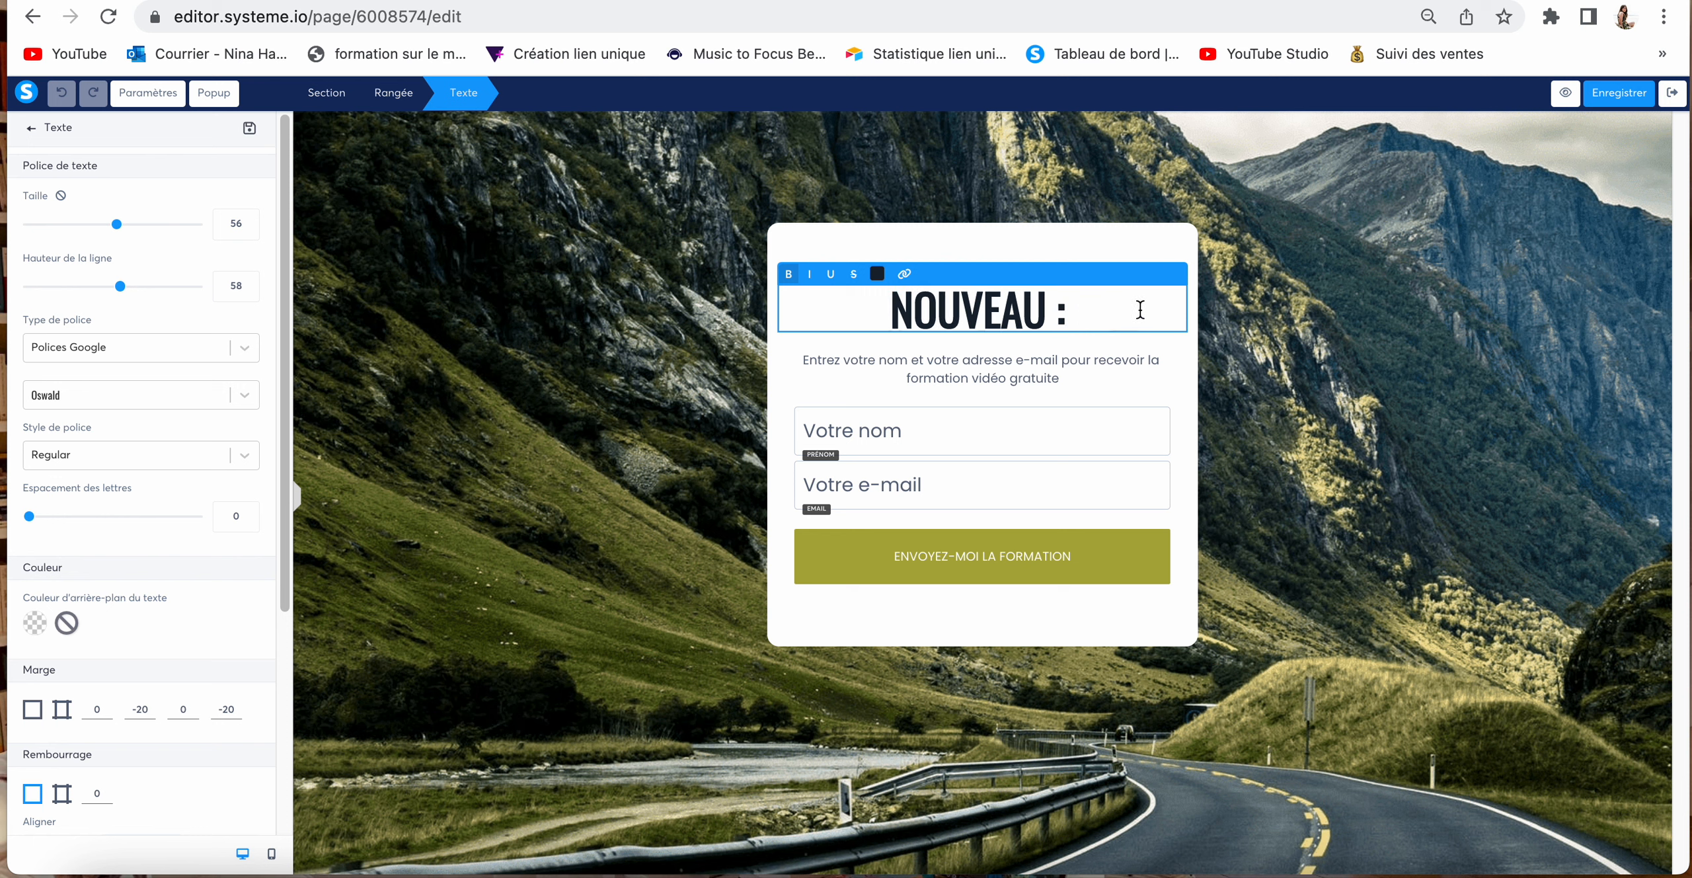
text( Le l)
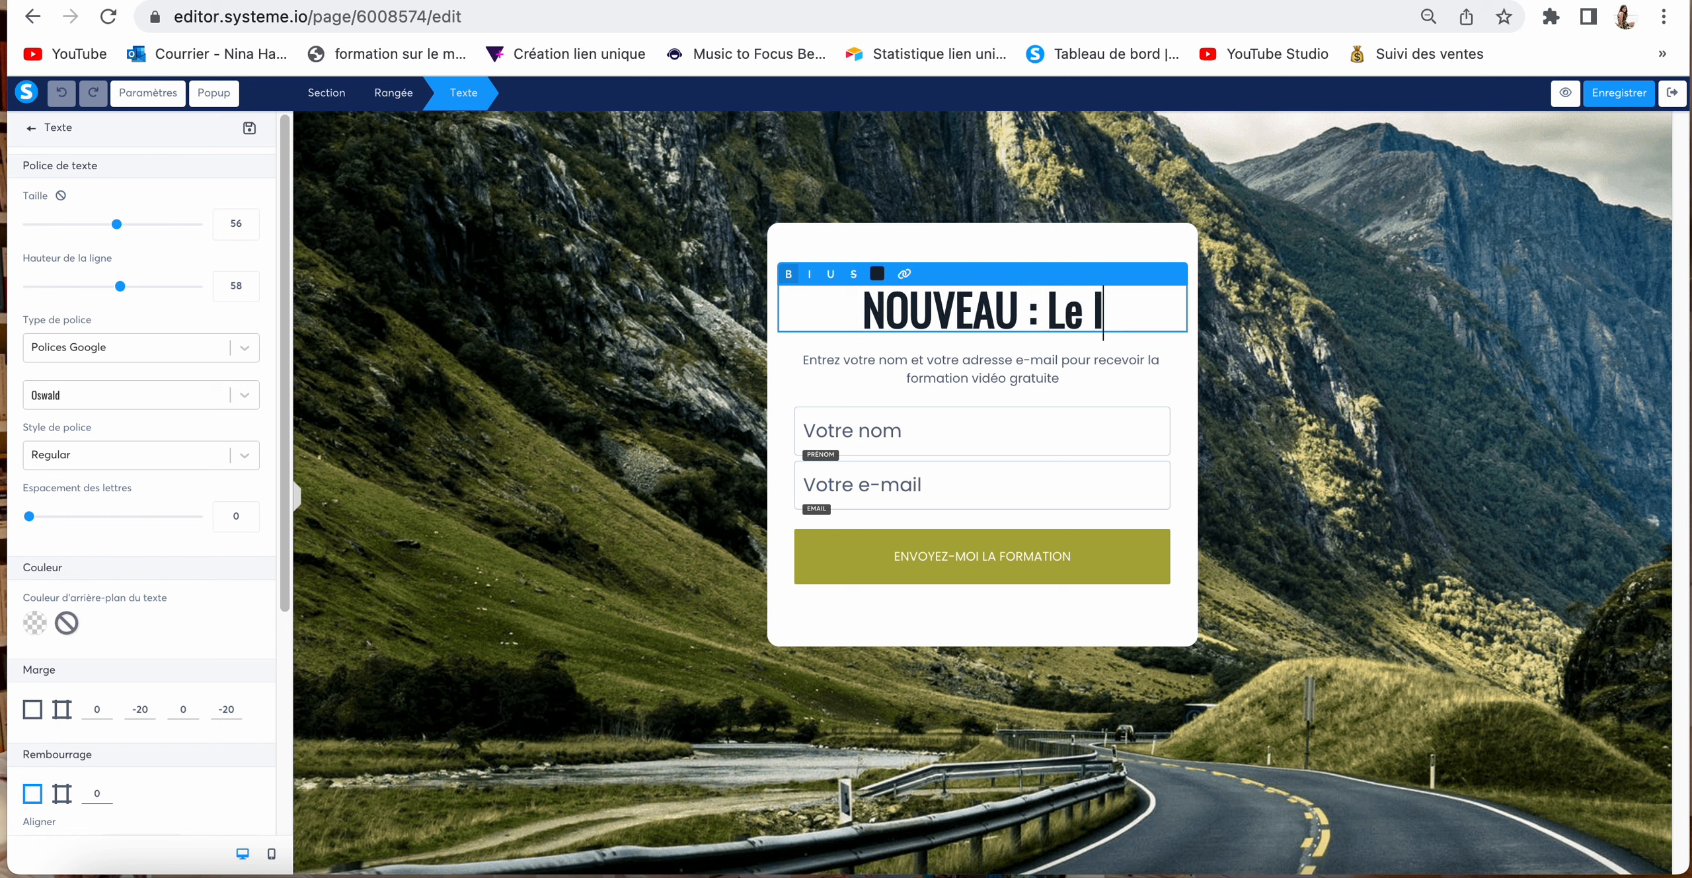
text(ogiciel qui vo)
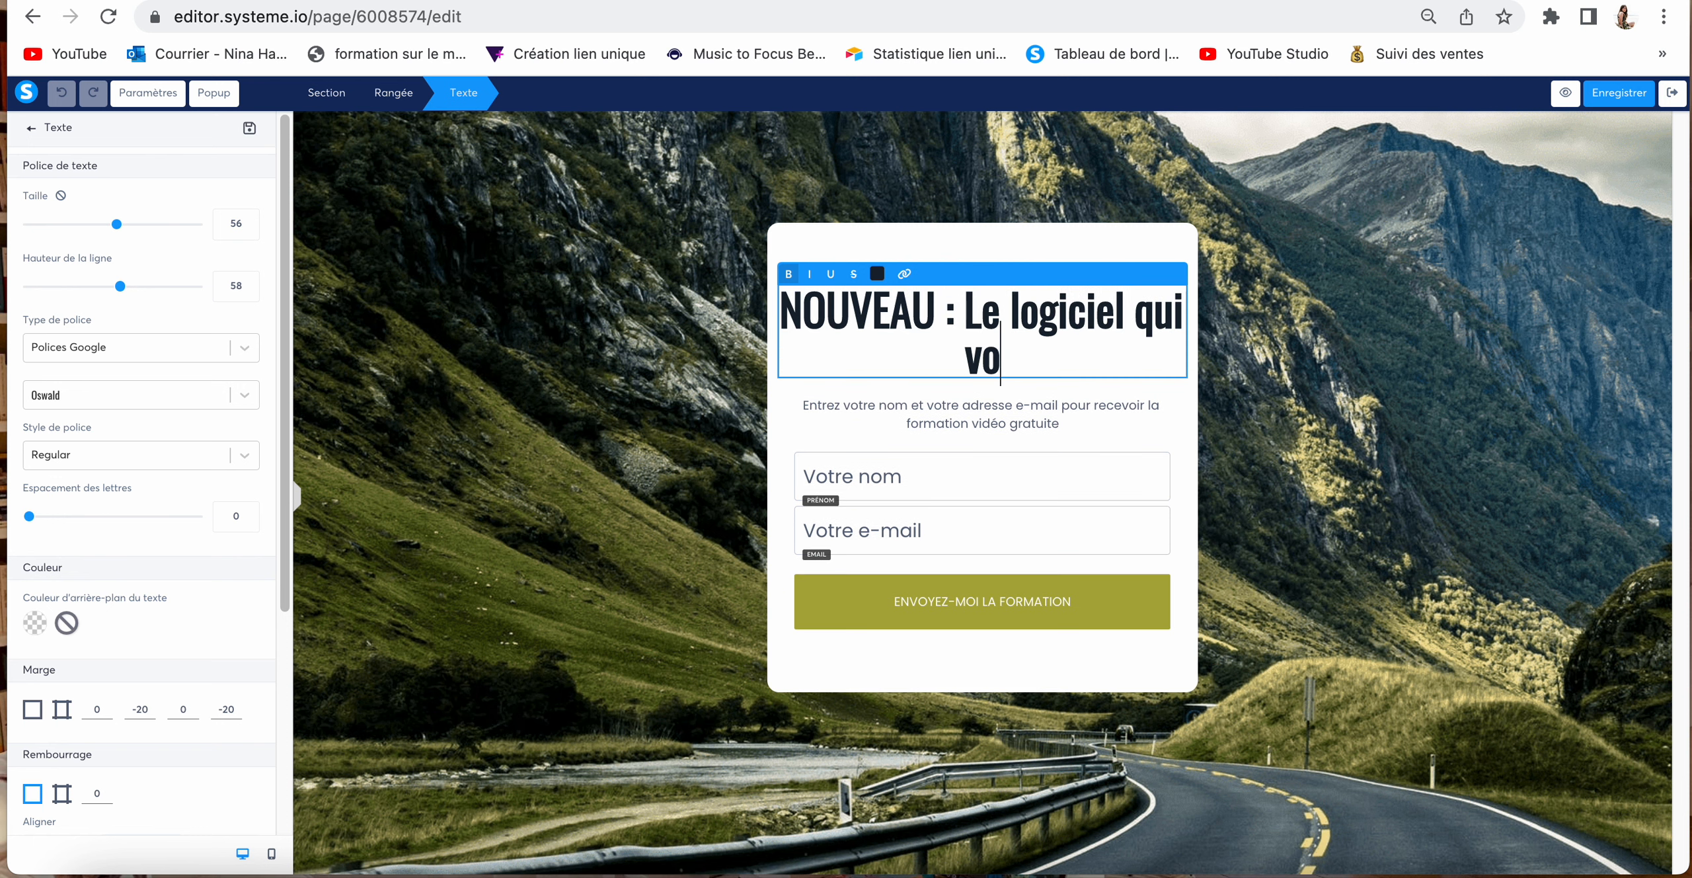
text(us permet d)
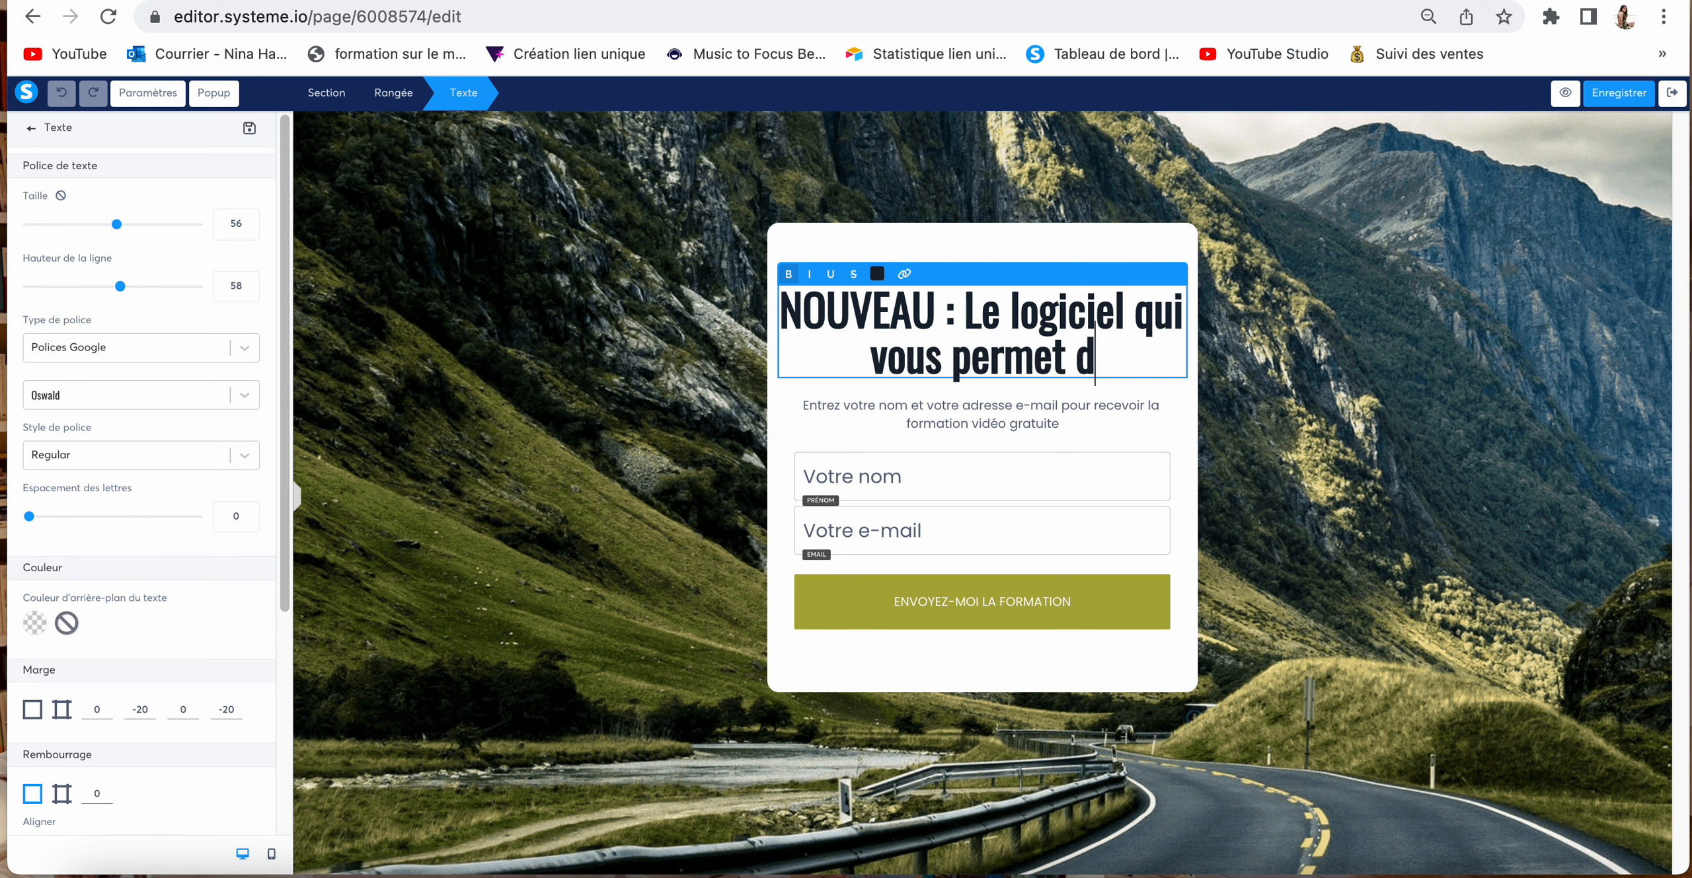
text('obtenir)
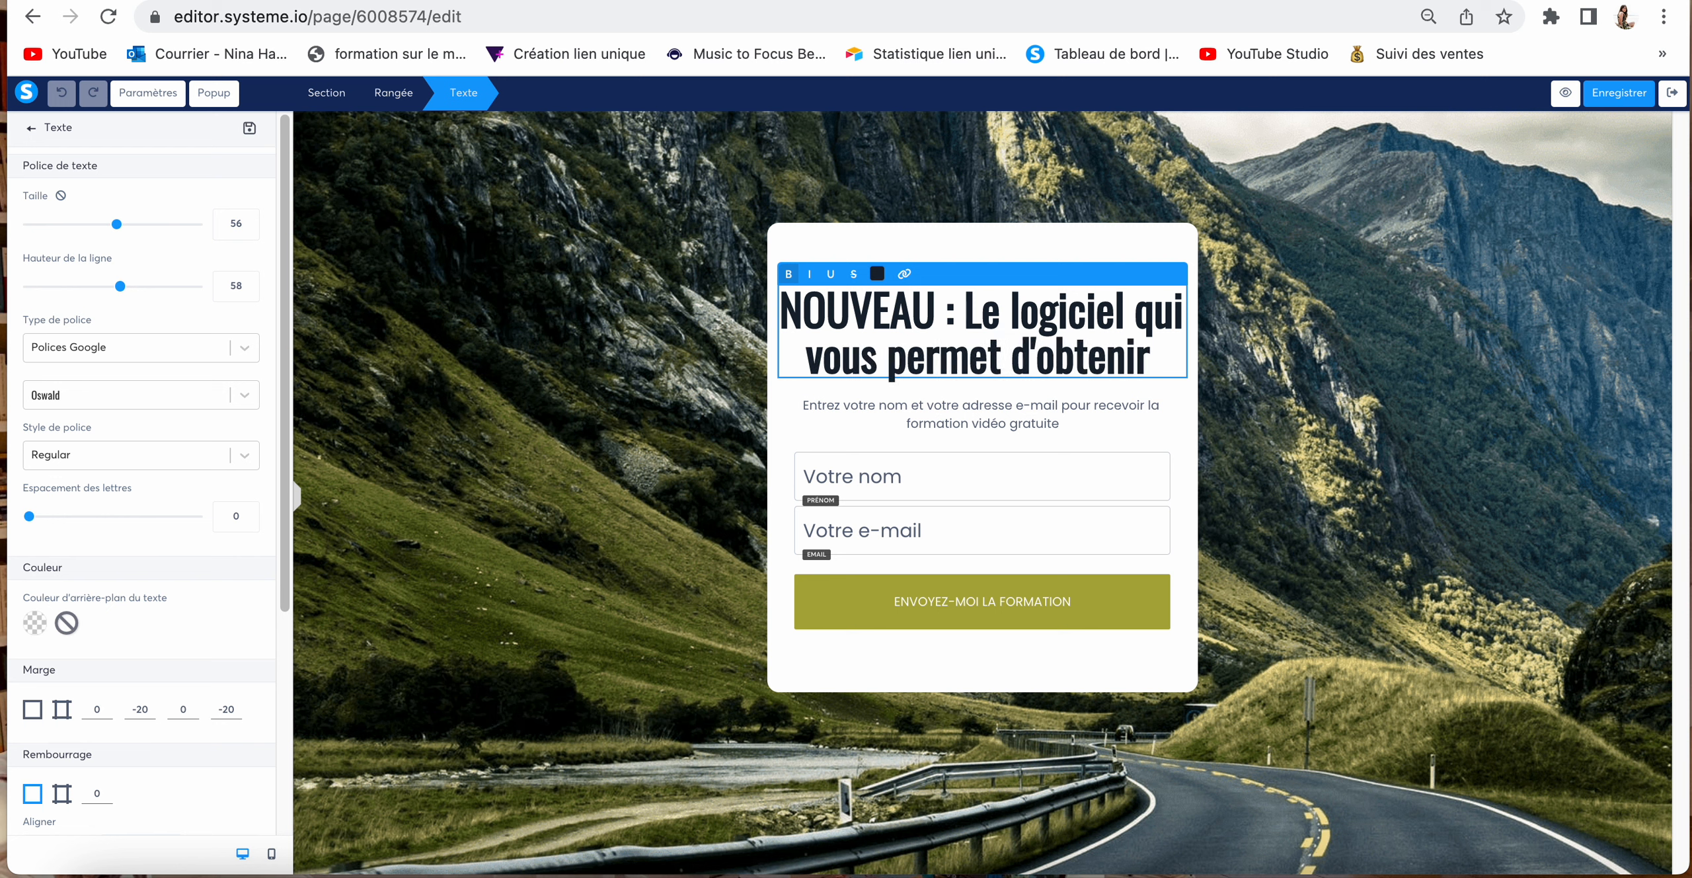
text( 100 ab)
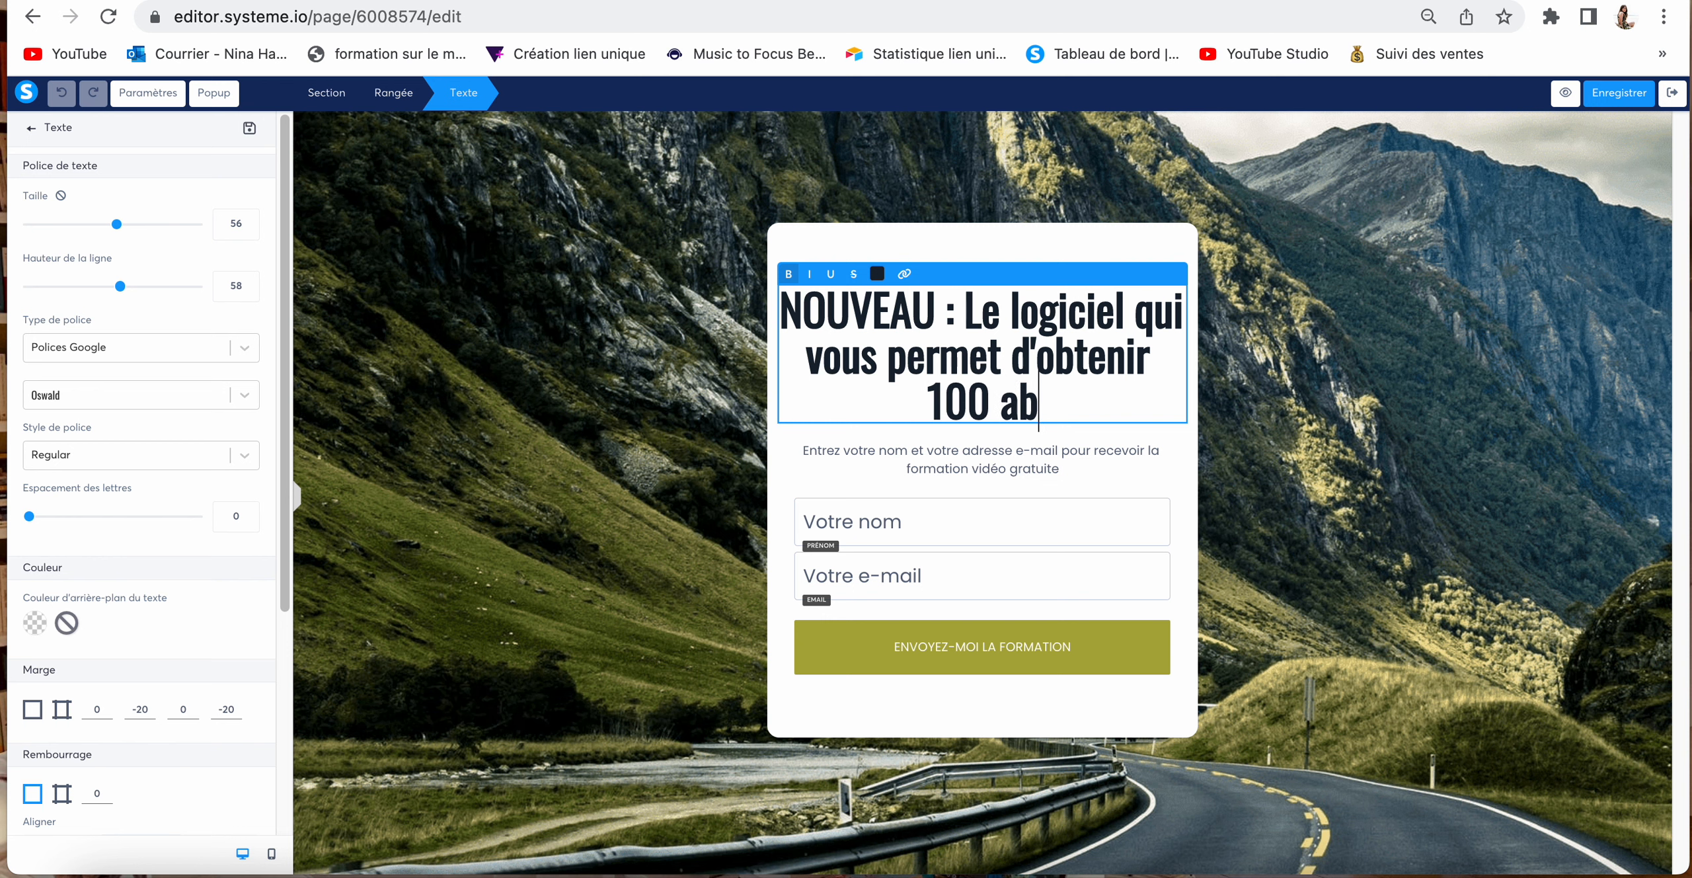
text(onnés par jour )
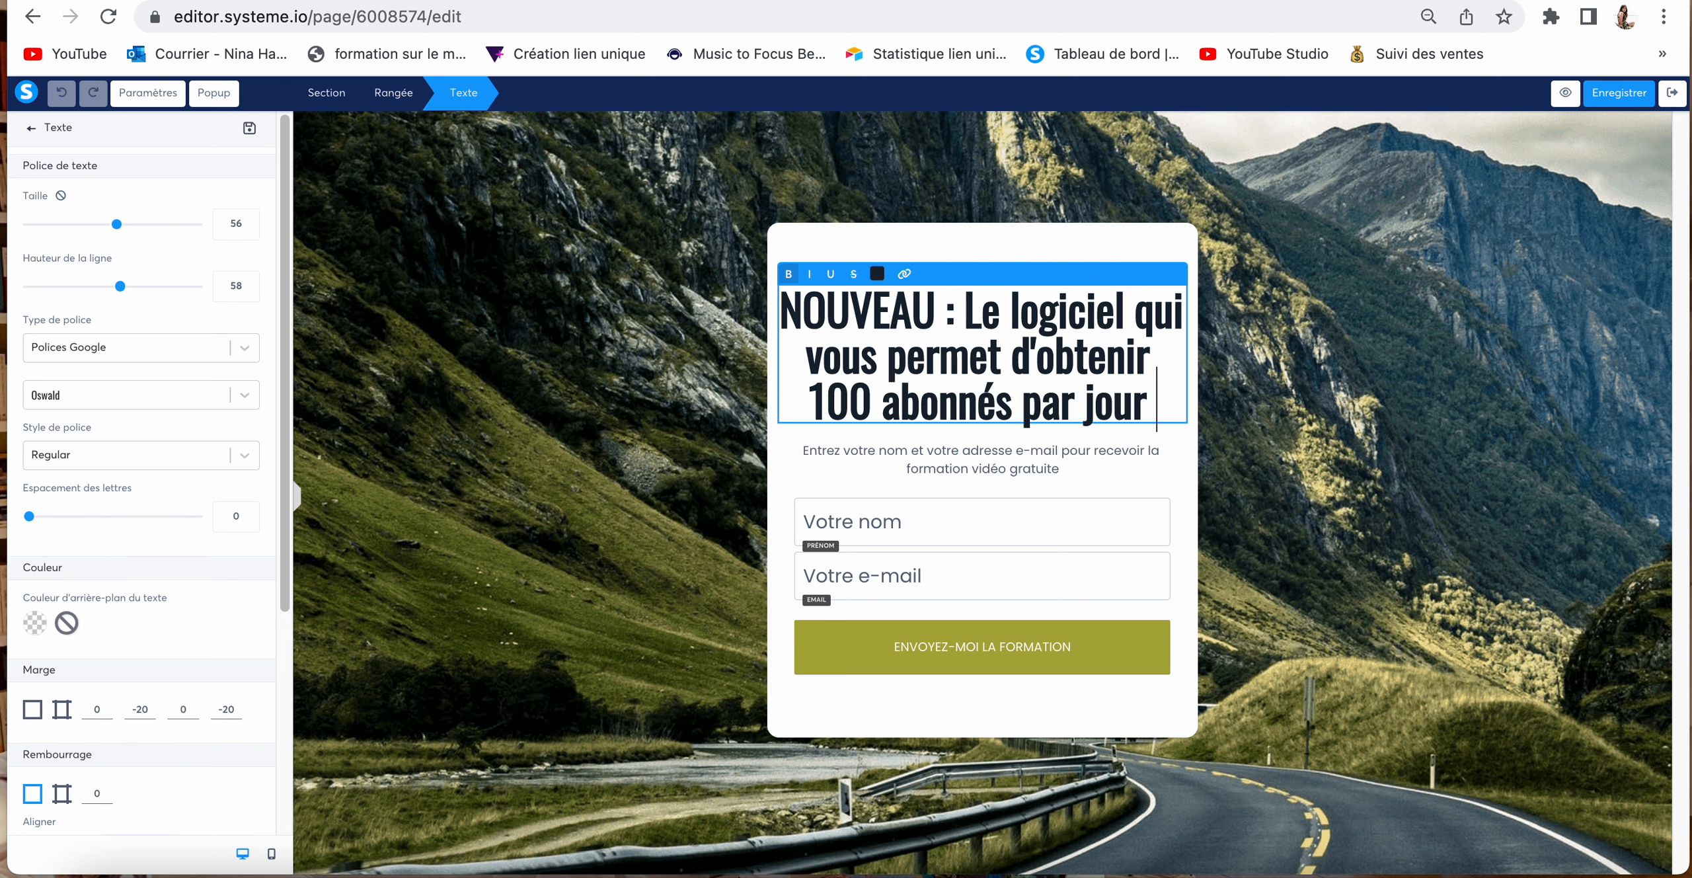
text(en auto)
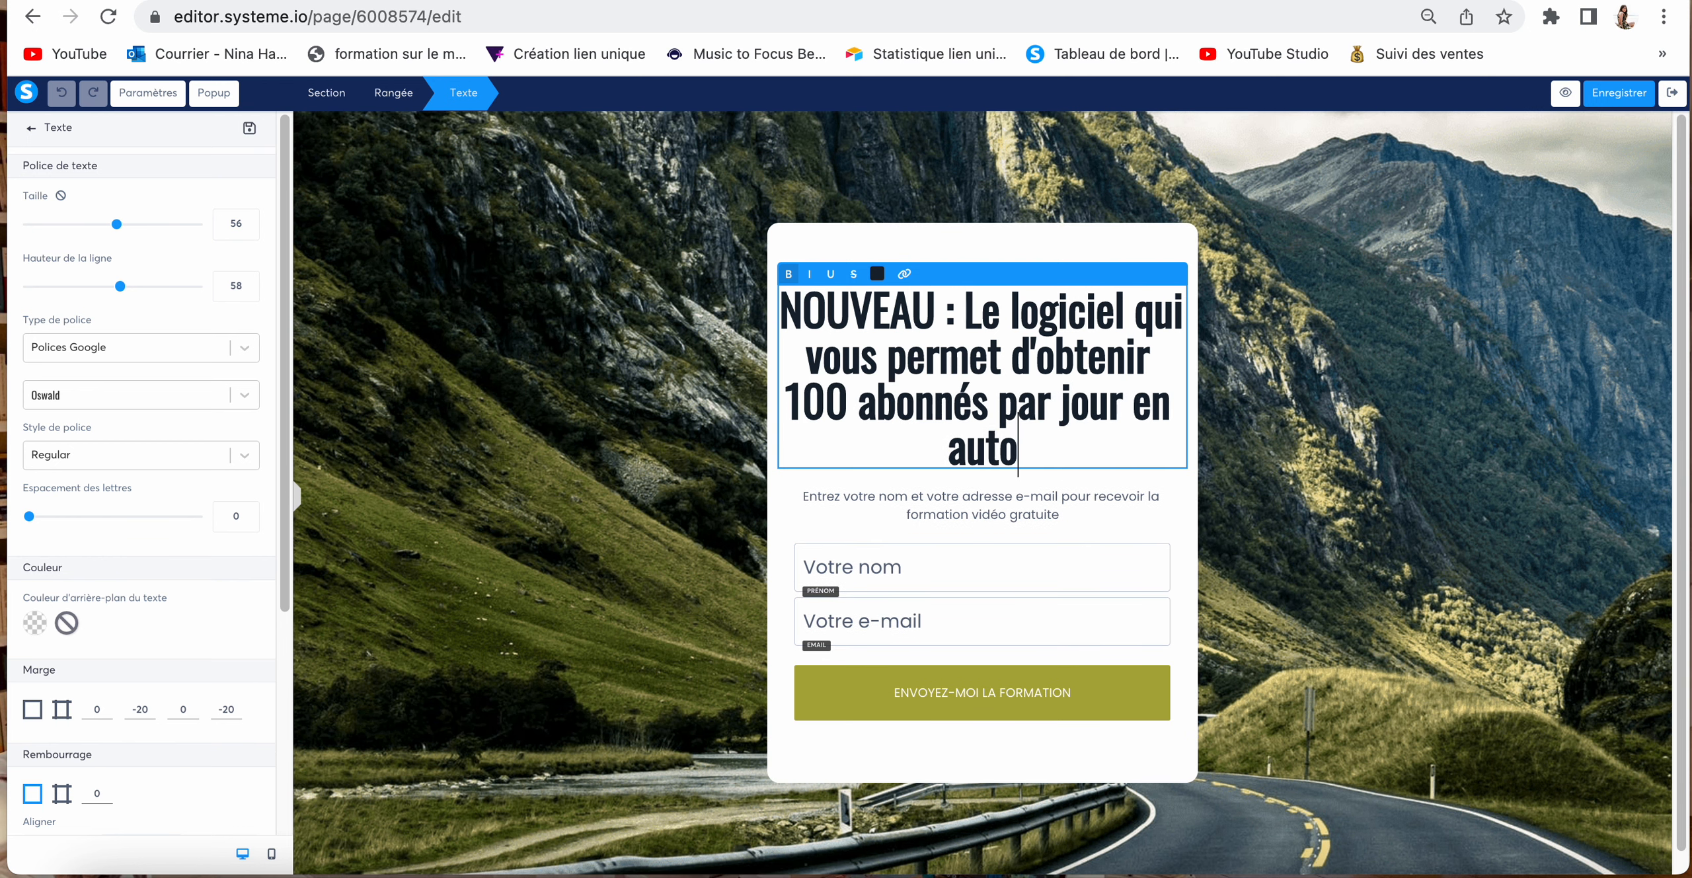
text(matique et légalement)
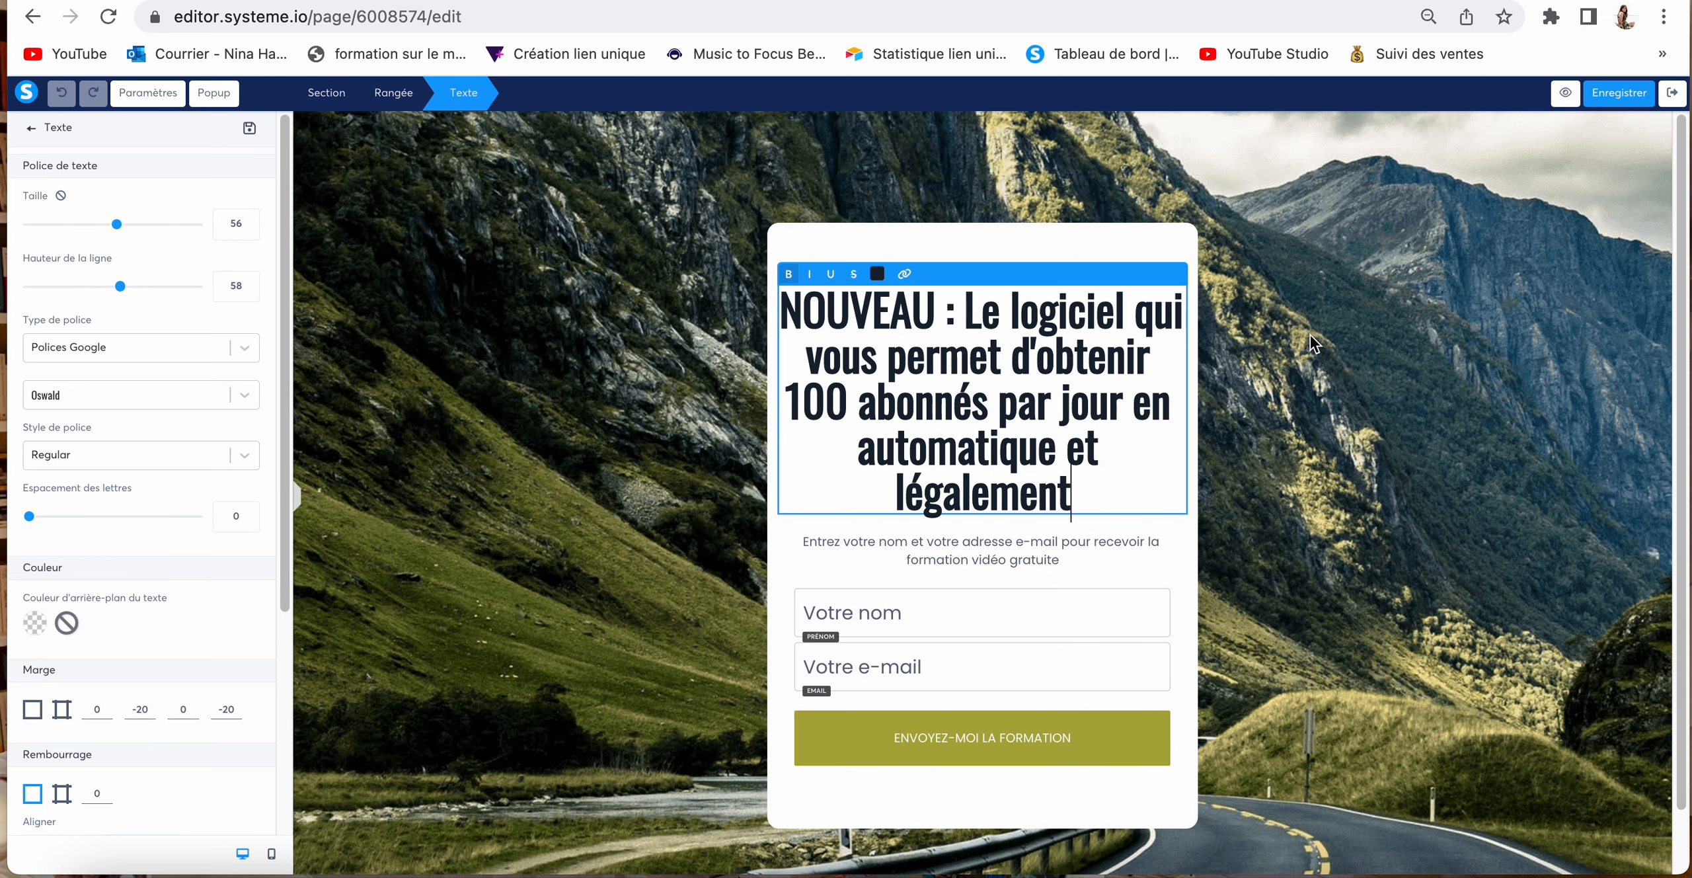
click(1357, 477)
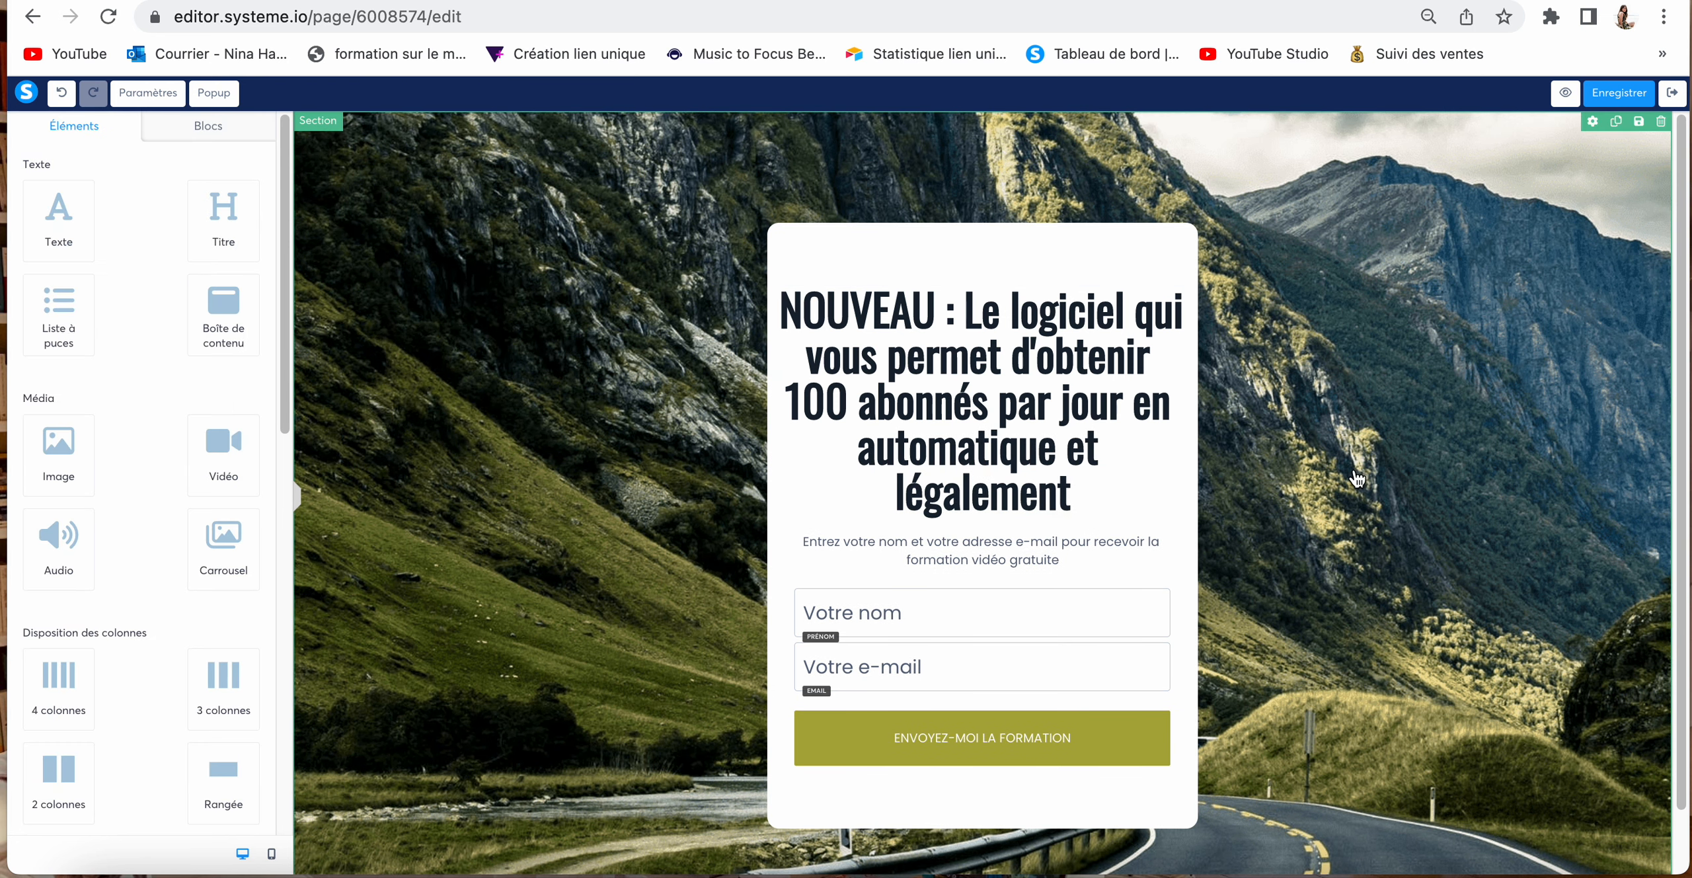
Step: Delete the 'Votre nom' field from the capture form and confirm with OK
scroll(1356, 477, down, 1)
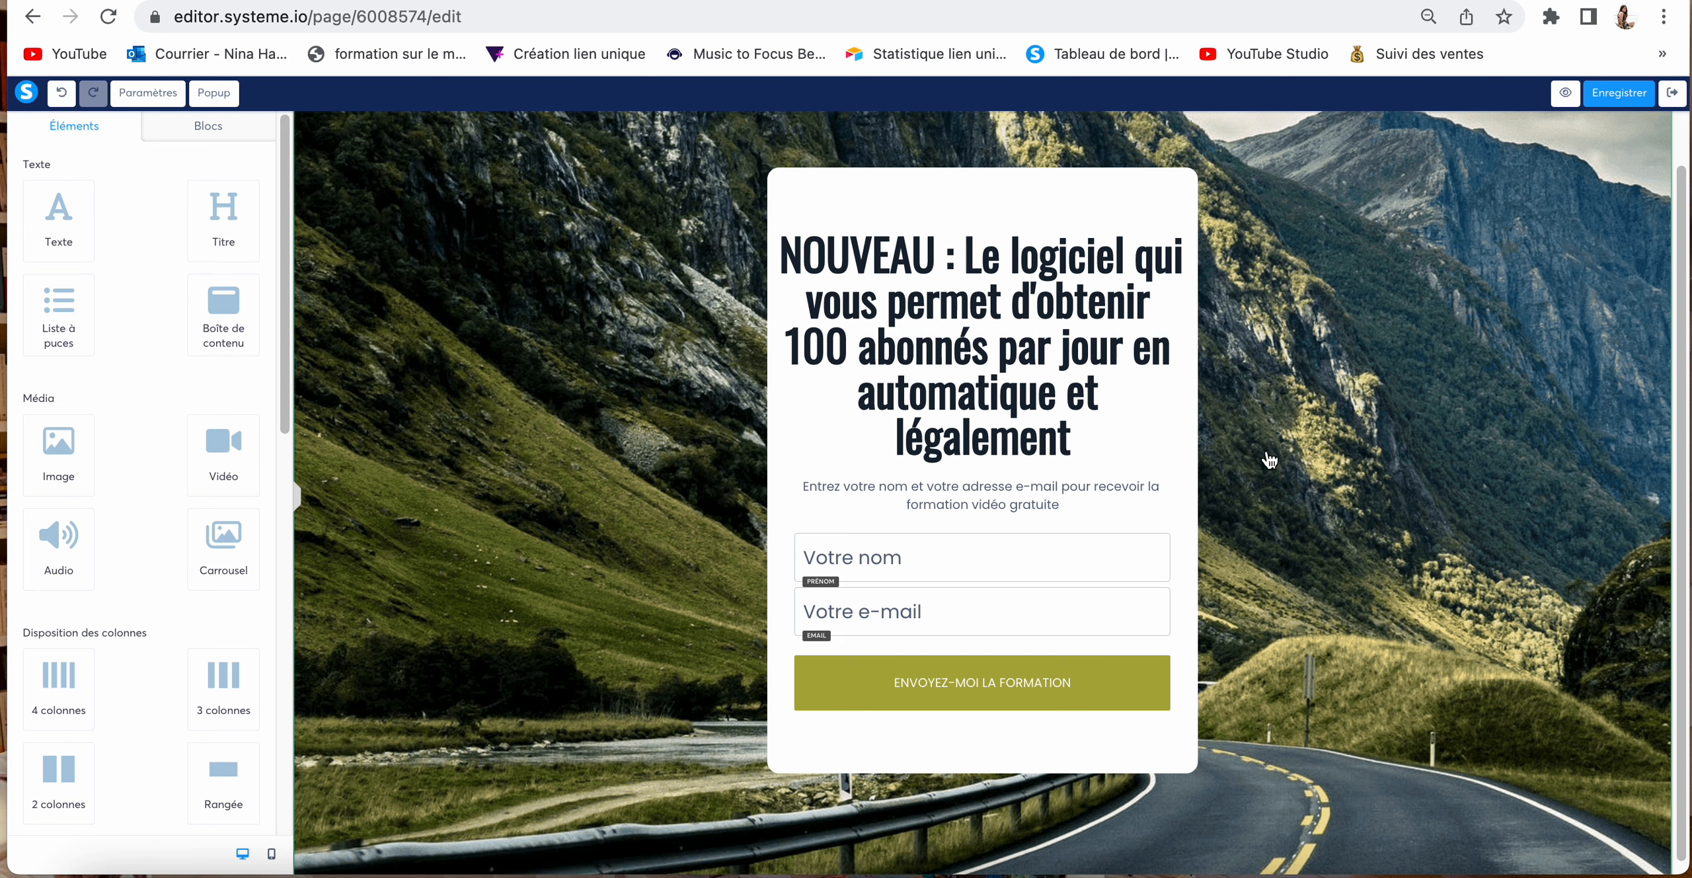
scroll(1321, 599, down, 1)
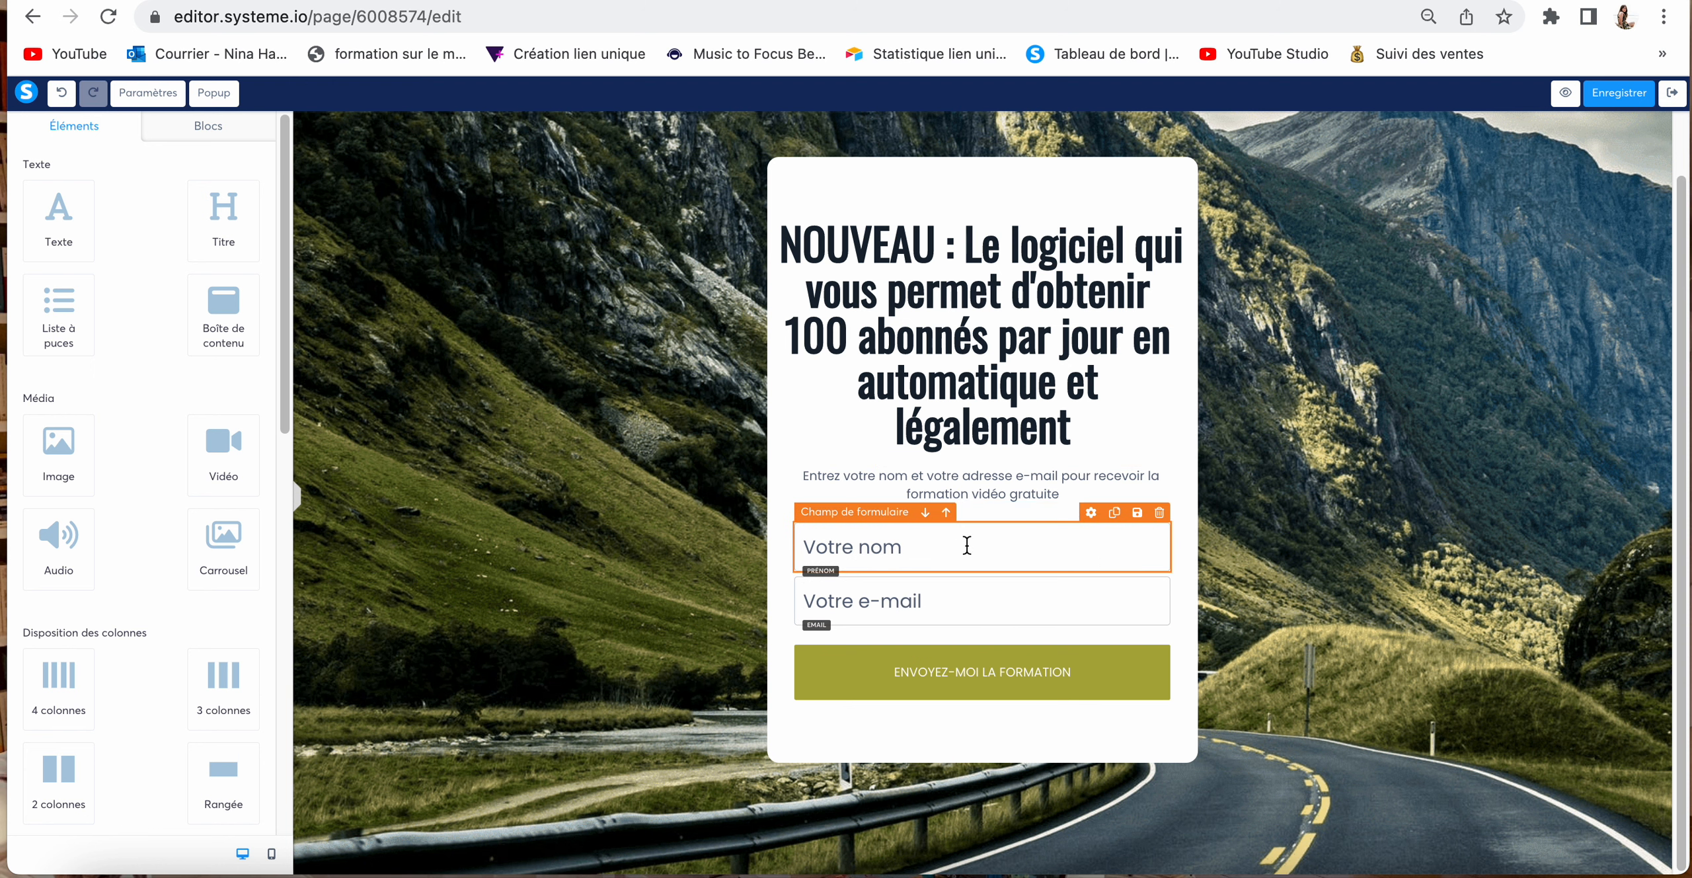
click(1160, 512)
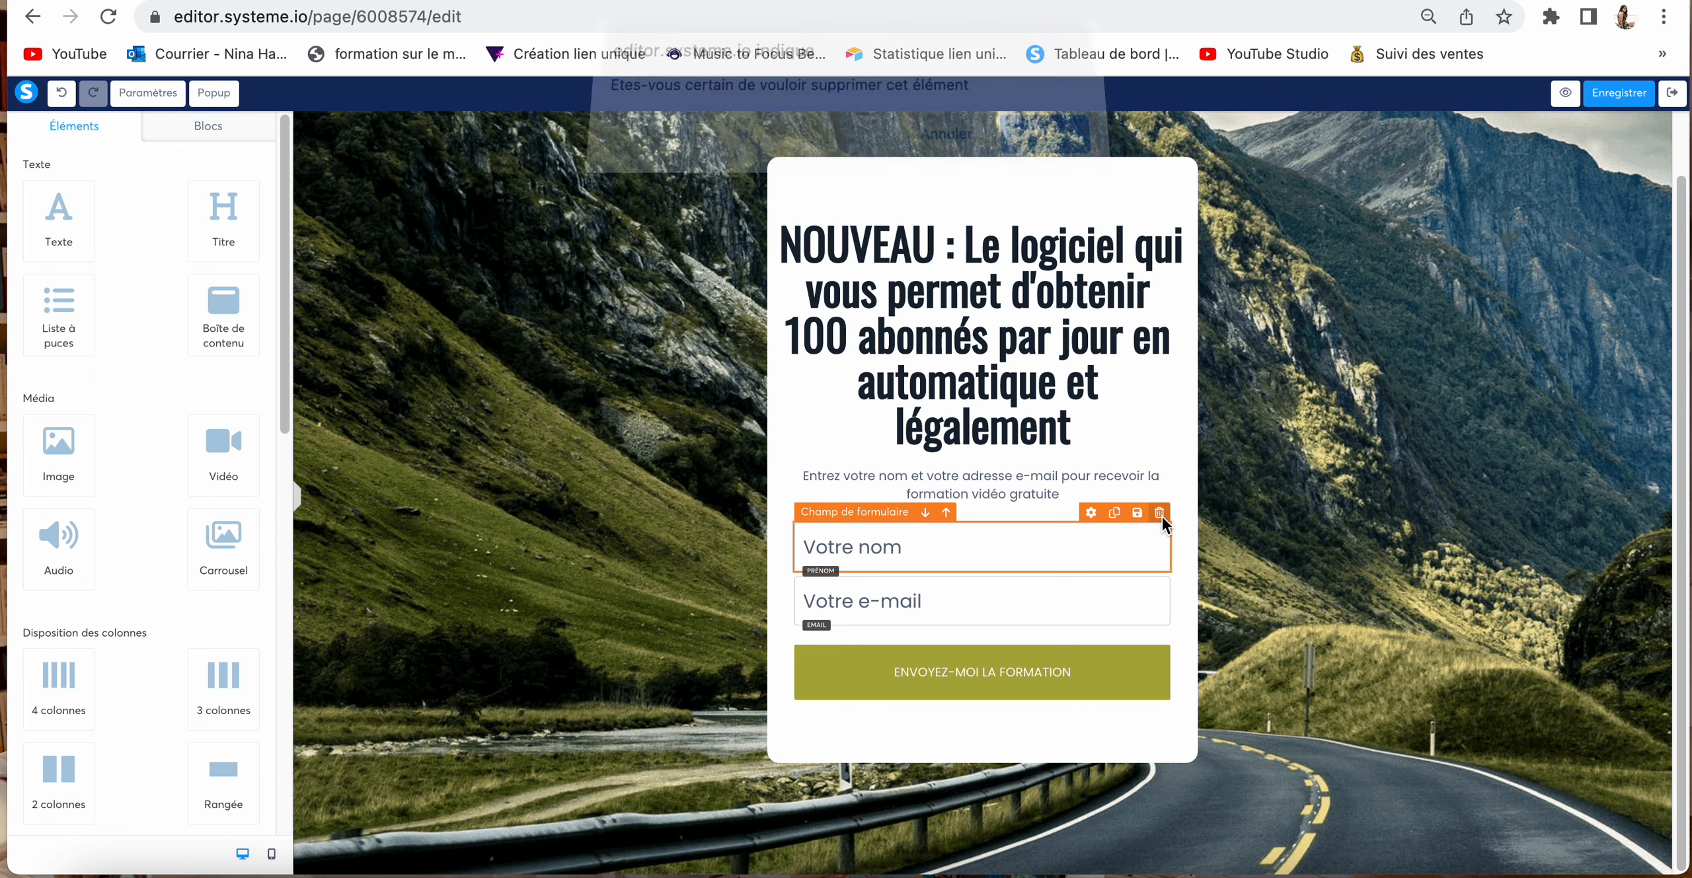
click(1020, 140)
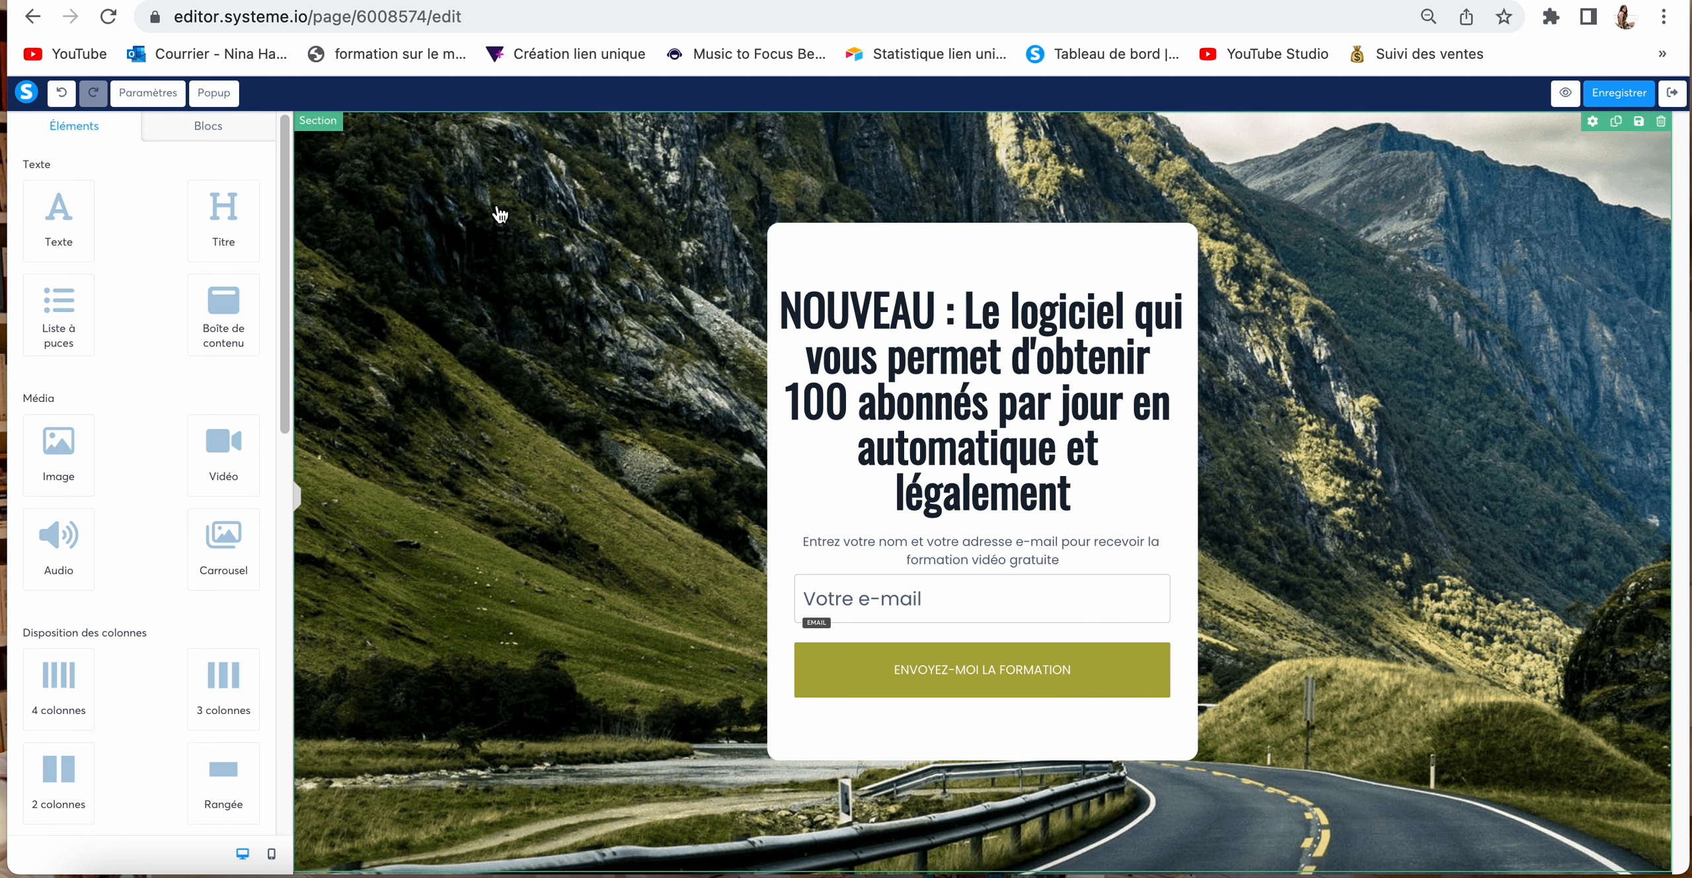
click(1580, 232)
click(1581, 232)
Step: Set the section background to the woman-reading-a-glowing-book image from Vos images
click(1594, 123)
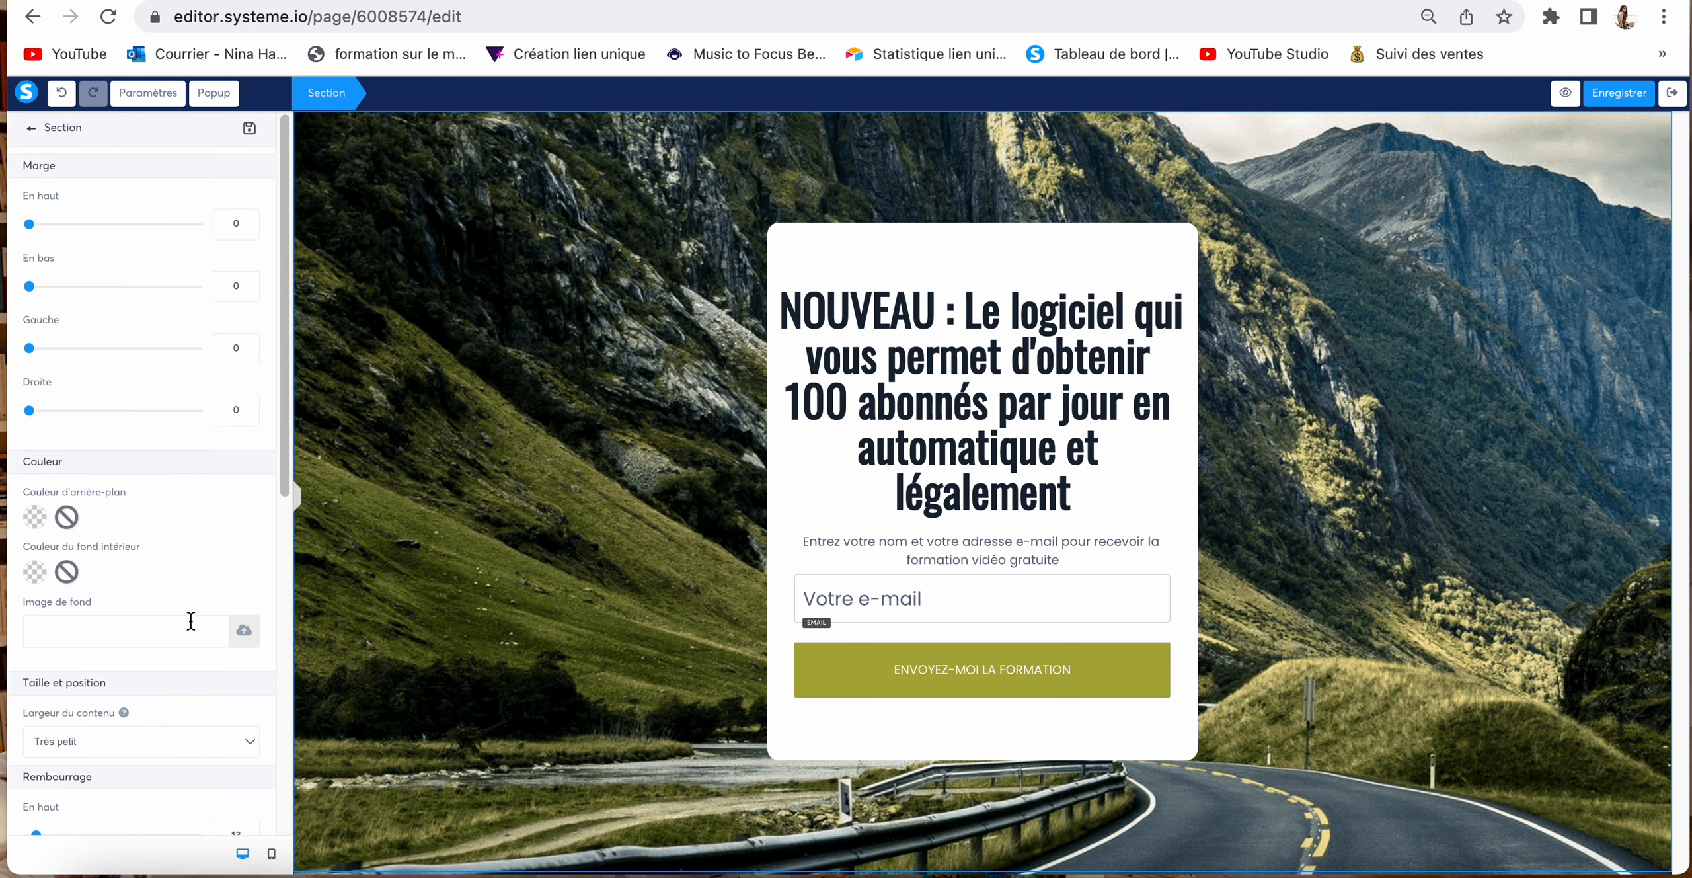
scroll(191, 621, down, 3)
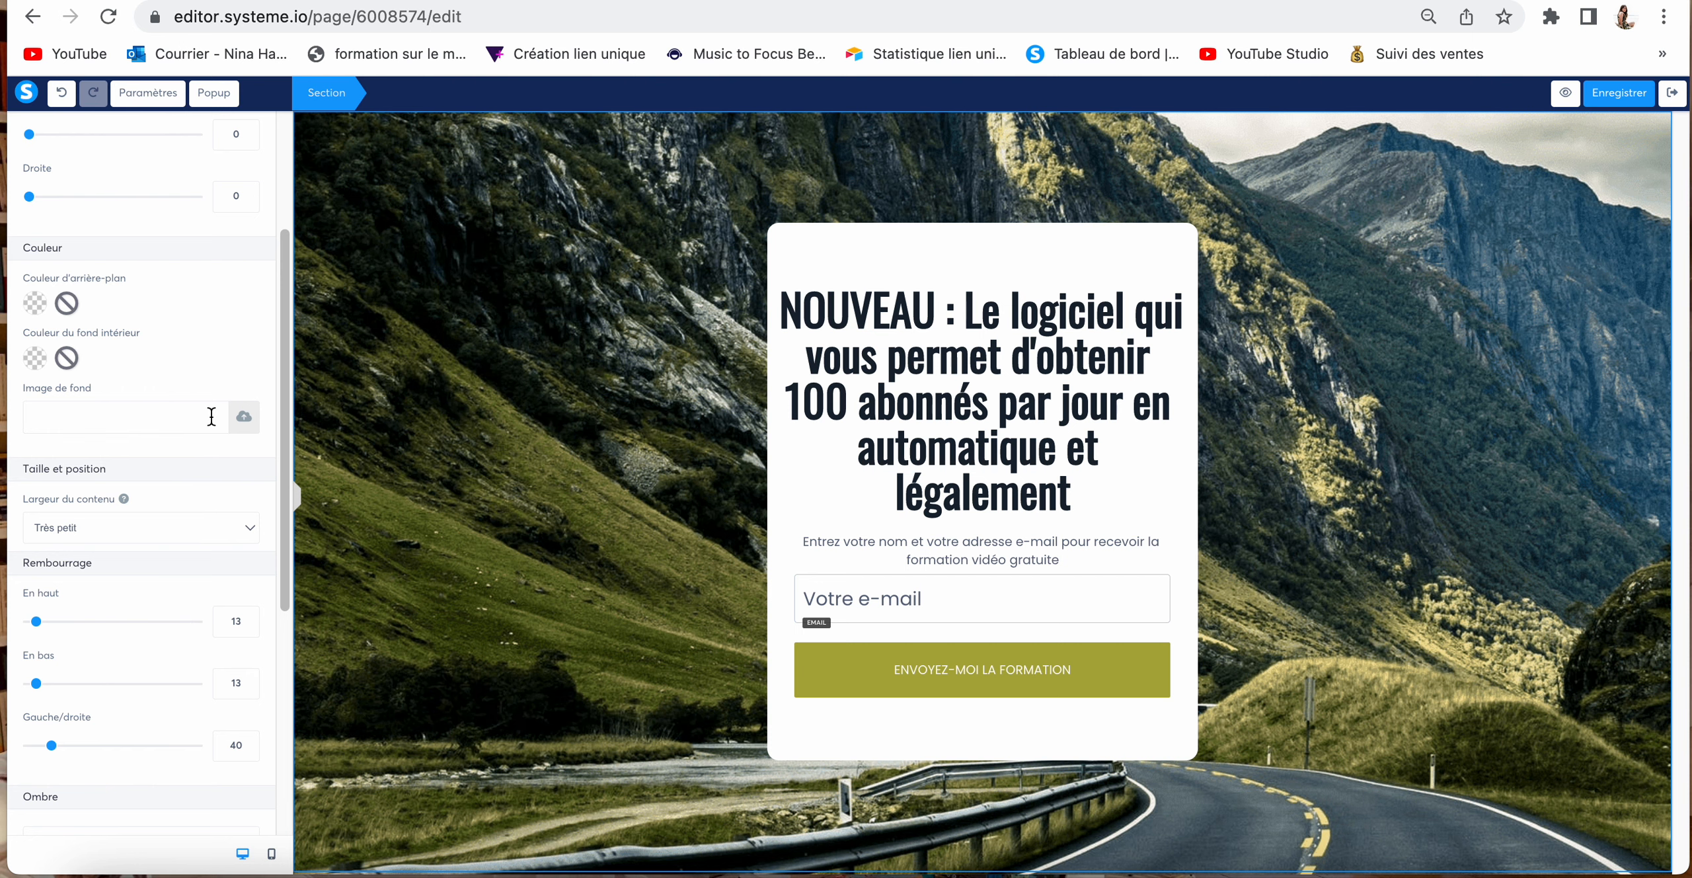
click(244, 417)
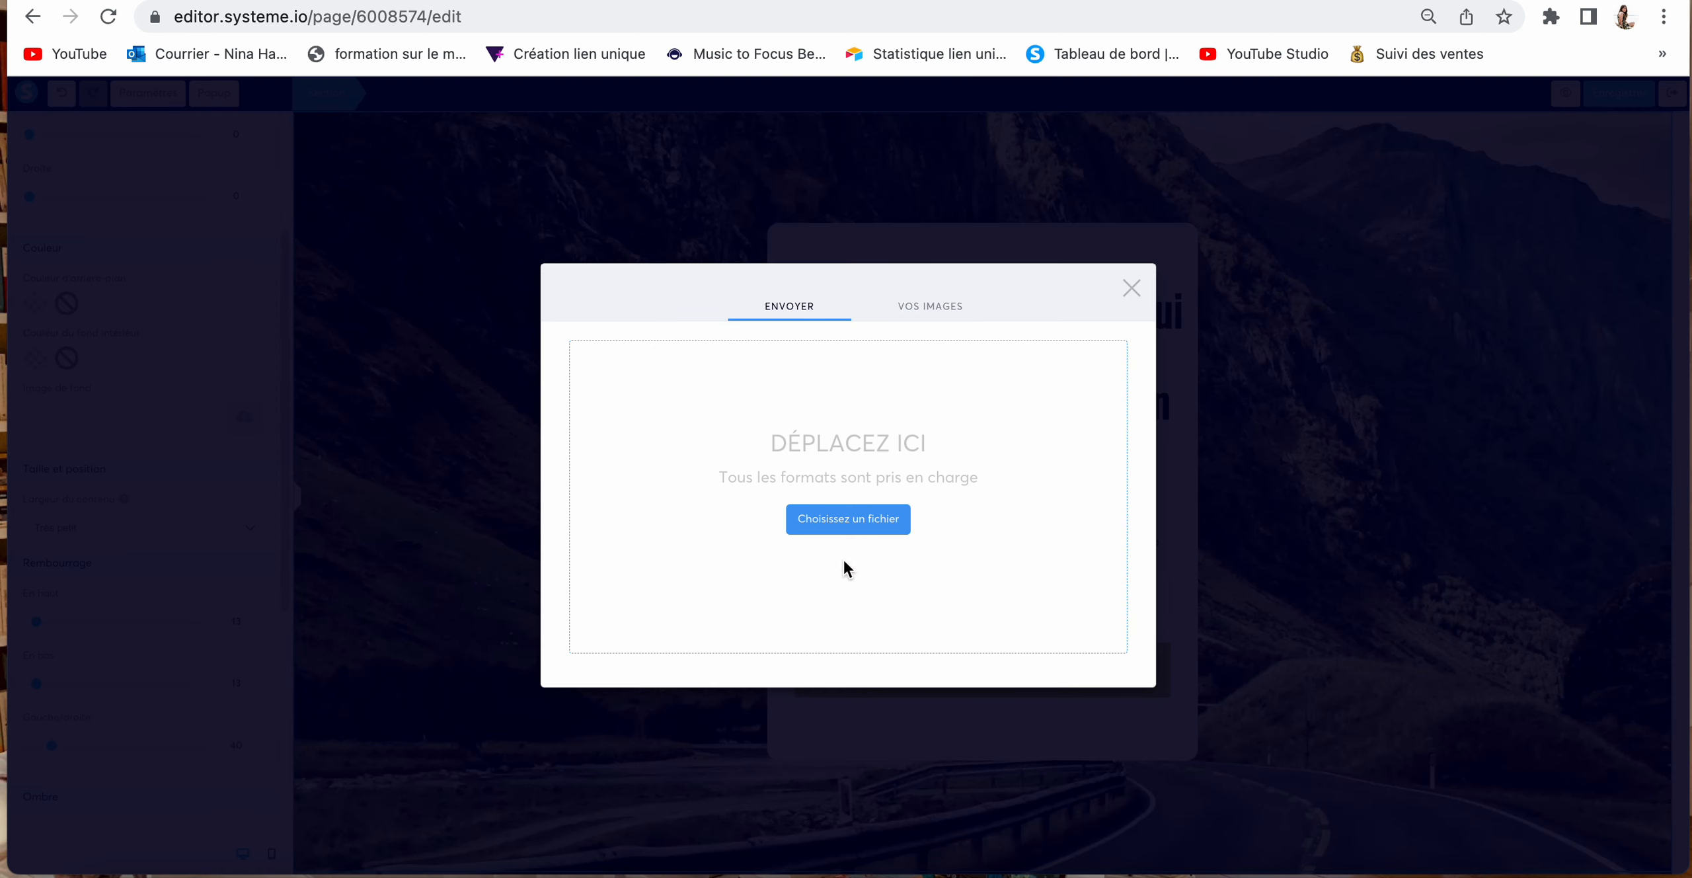
click(931, 316)
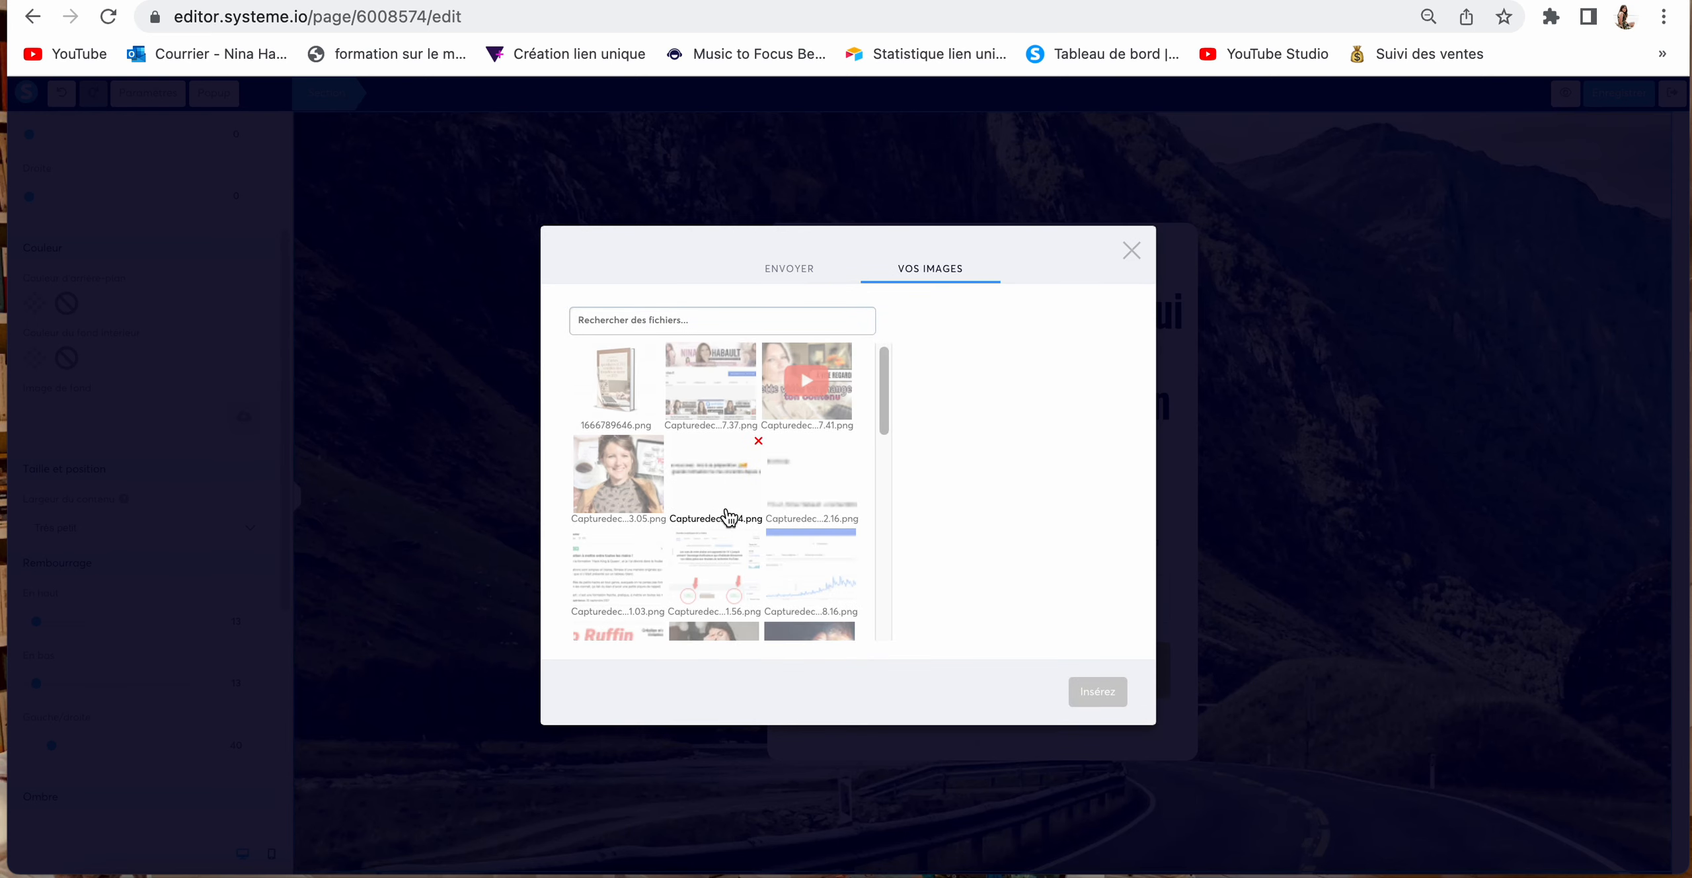
scroll(729, 517, down, 3)
click(808, 453)
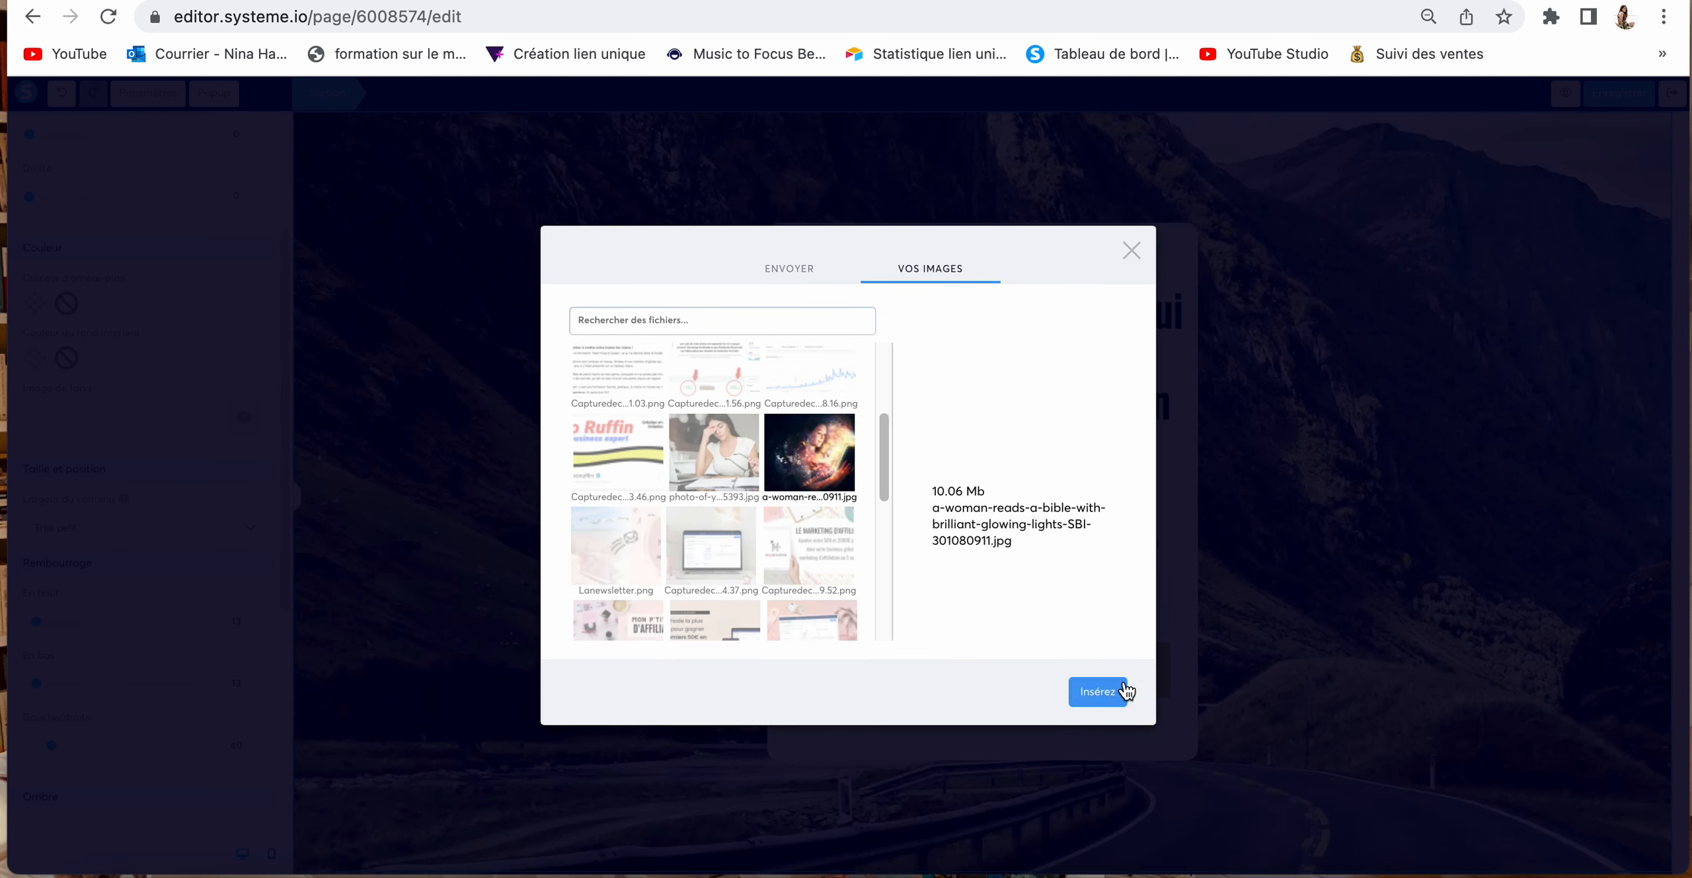
click(1099, 692)
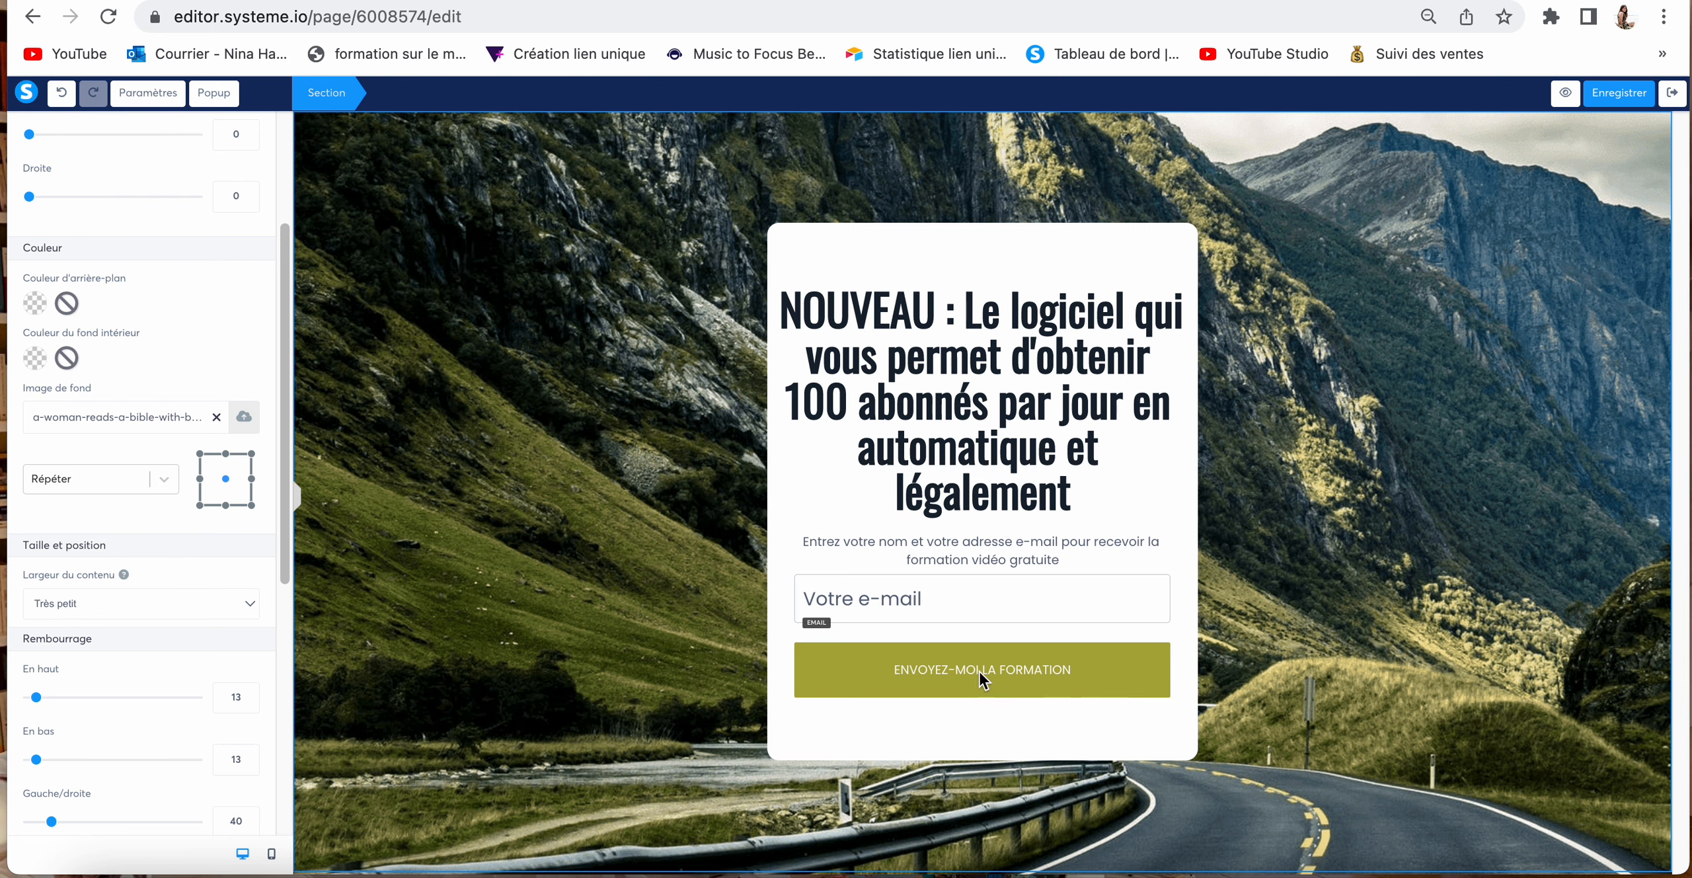
Step: Set the background display to 'Plein centre (Fixed)' after briefly trying full width
scroll(138, 616, down, 1)
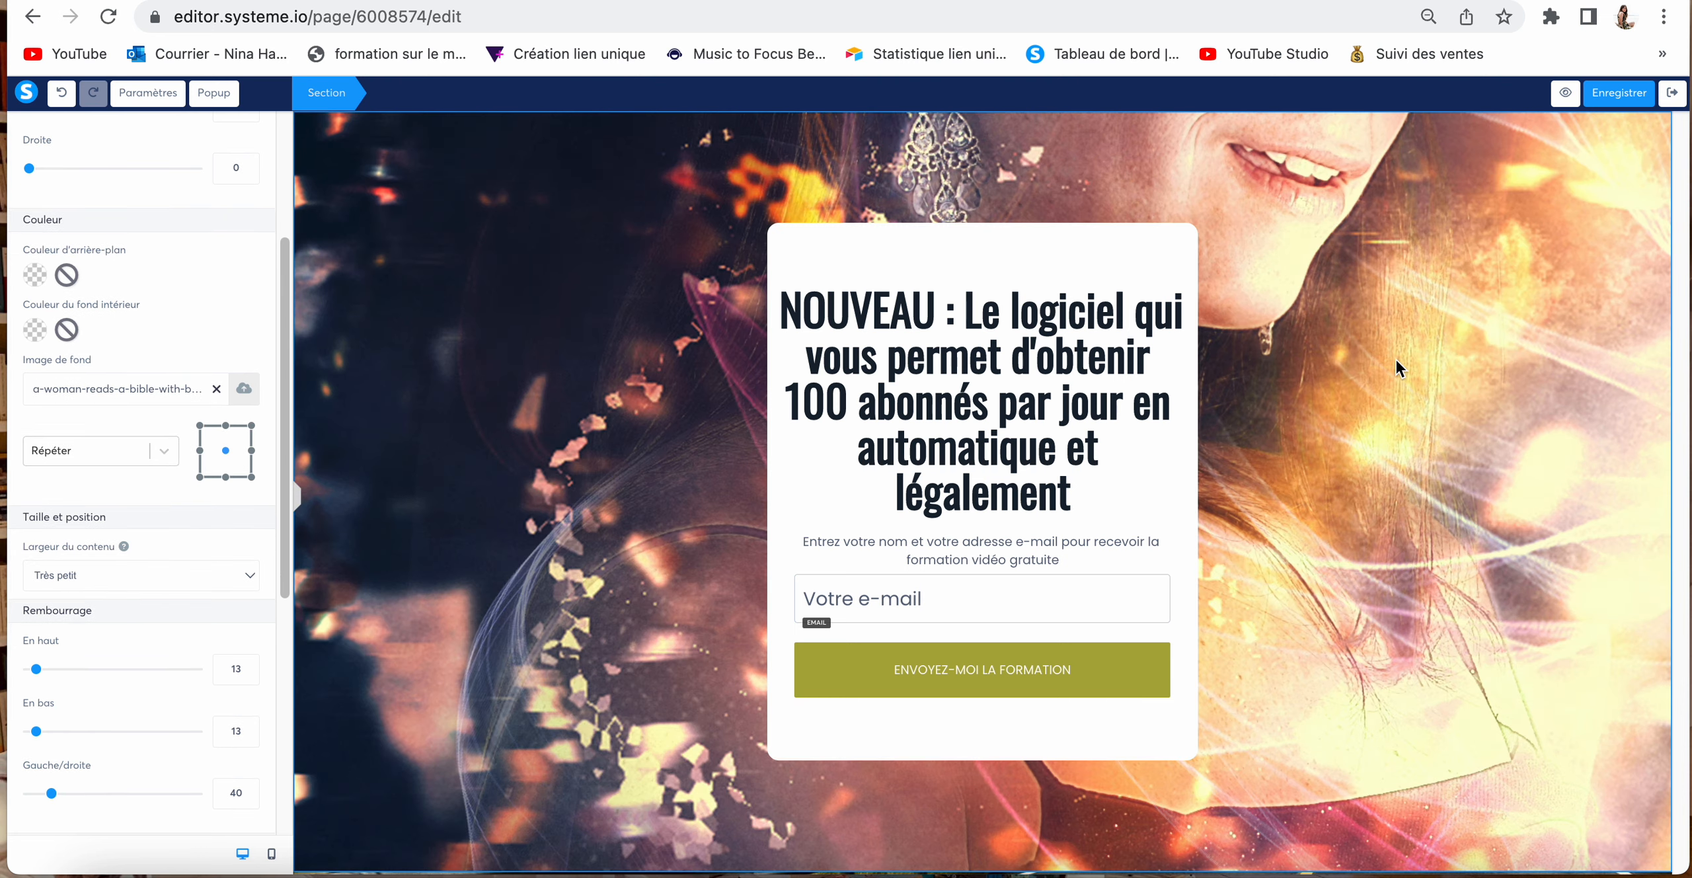
scroll(123, 522, down, 1)
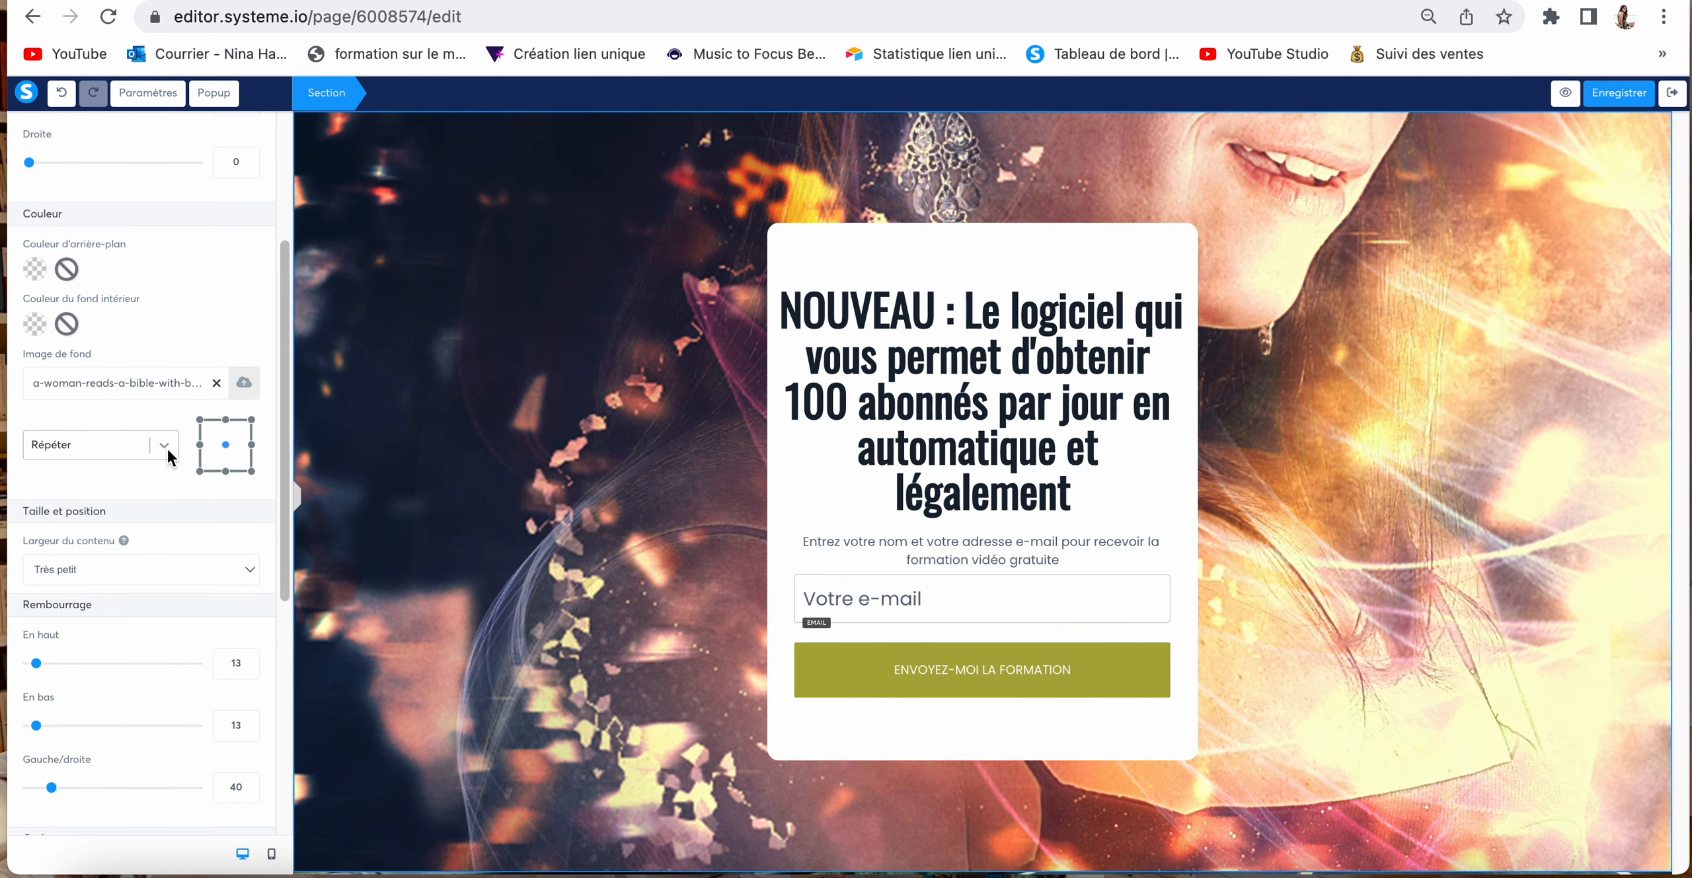
click(165, 455)
click(74, 503)
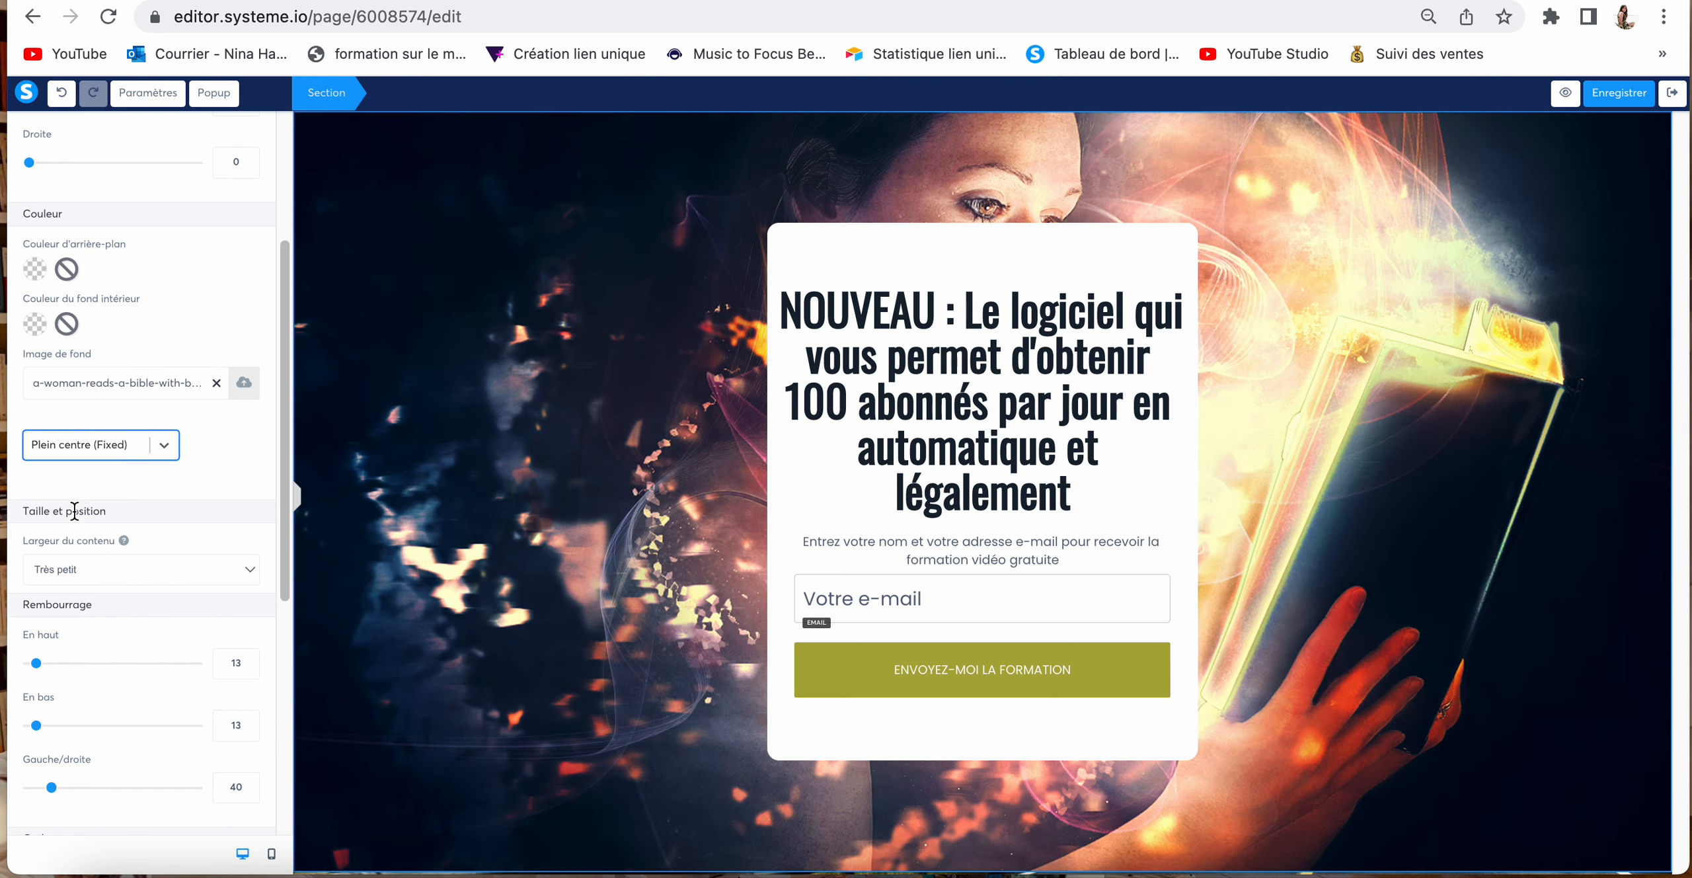
click(97, 447)
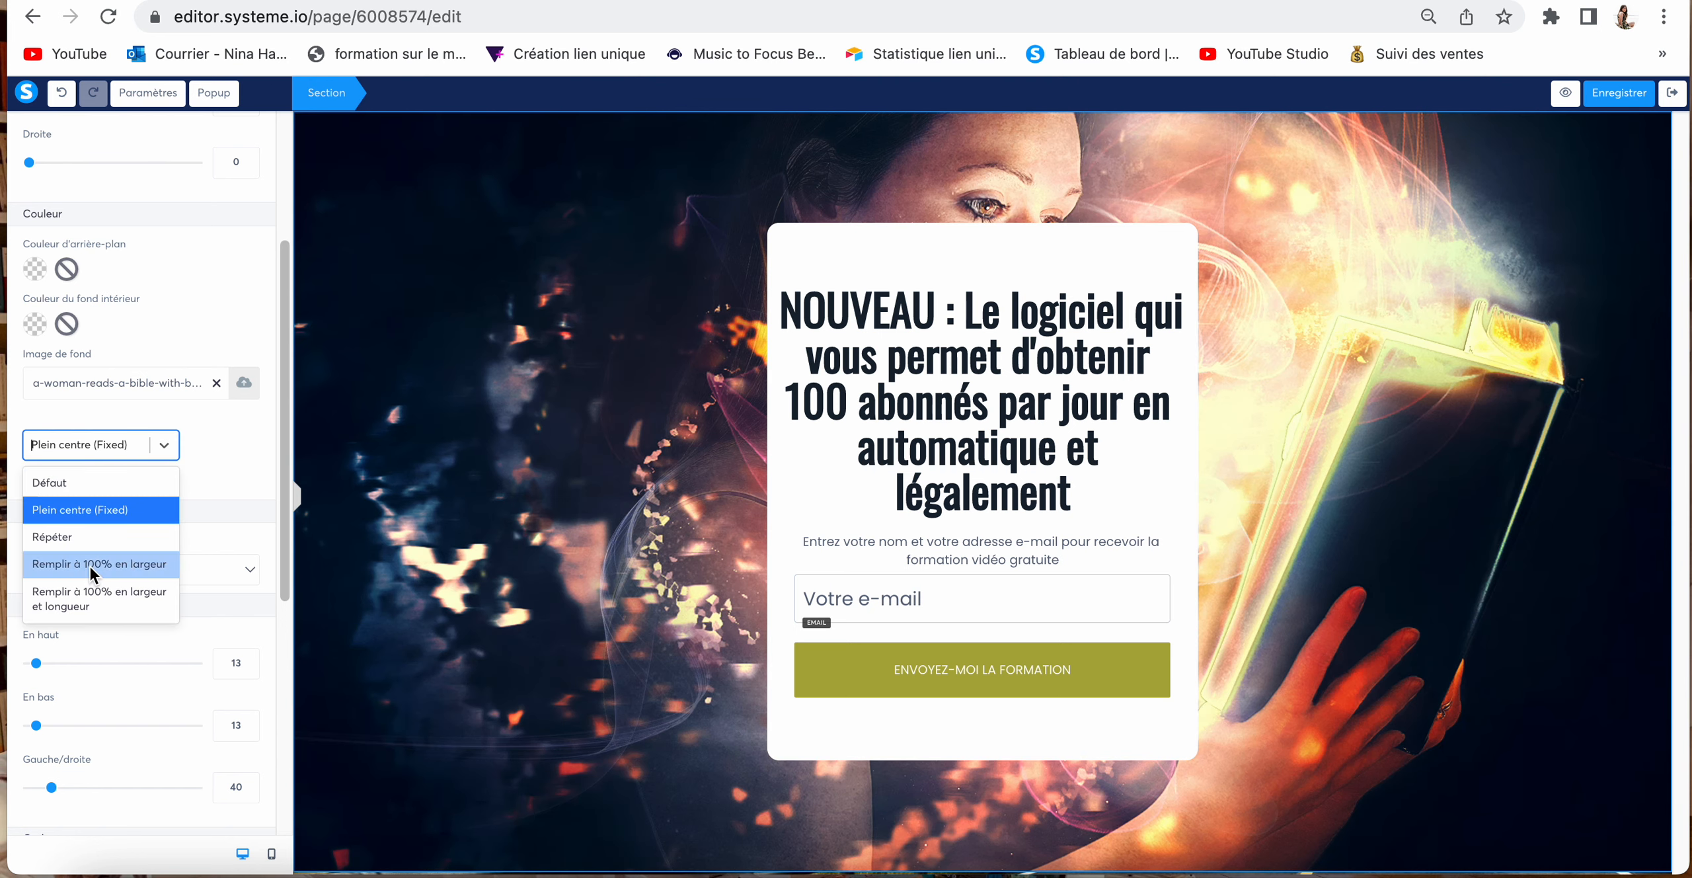
click(90, 566)
click(84, 450)
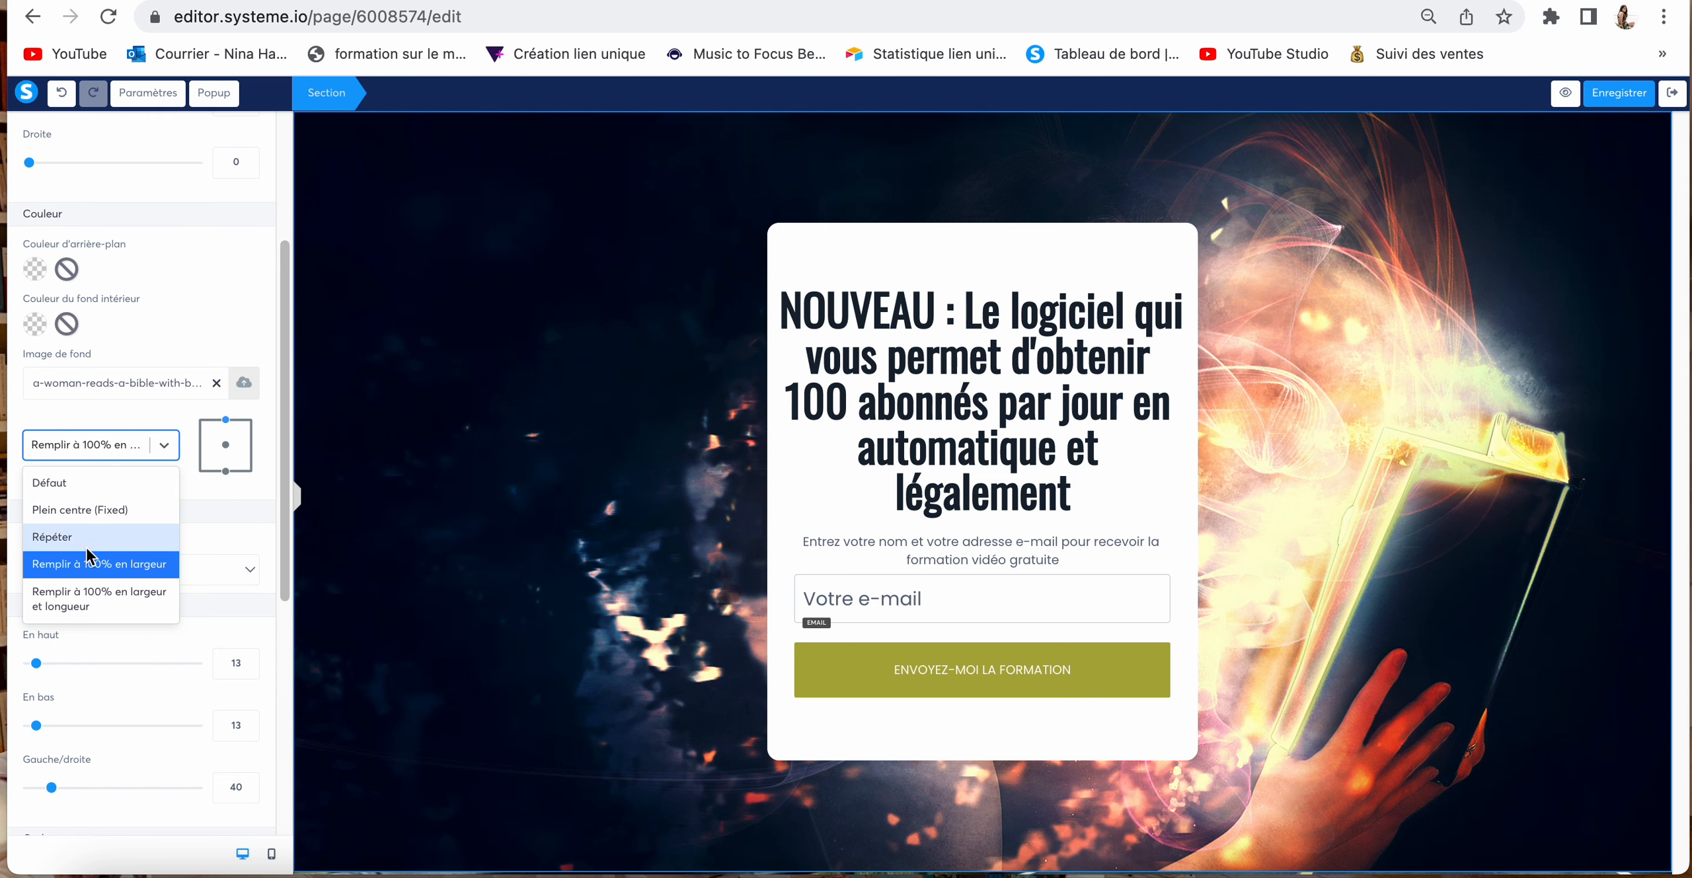
click(72, 505)
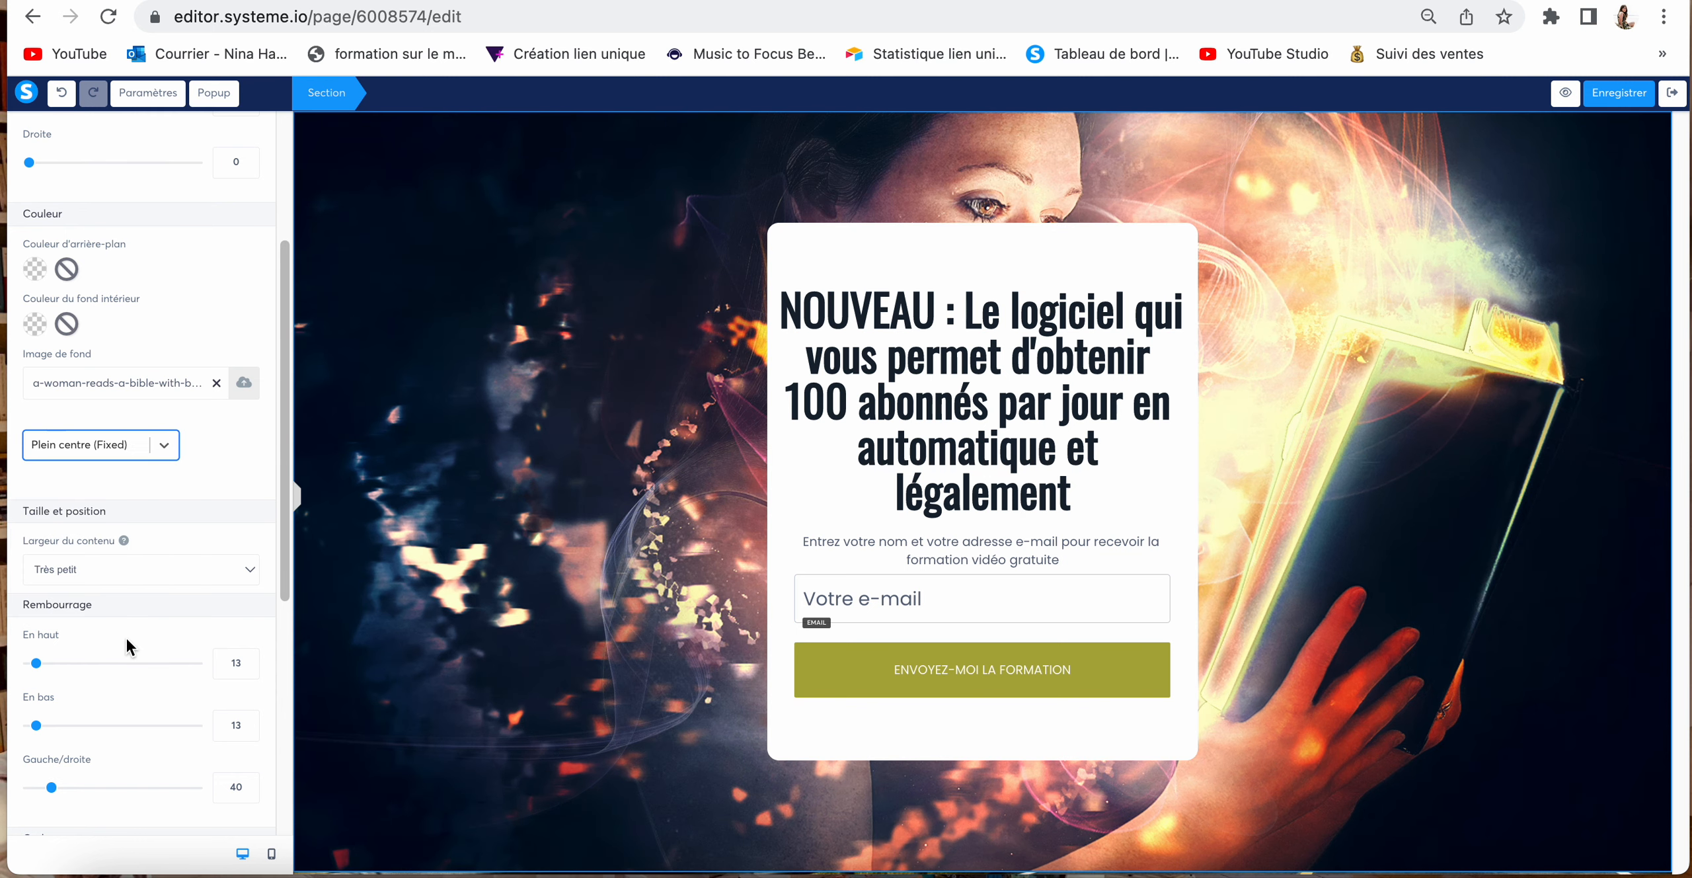
scroll(127, 646, down, 1)
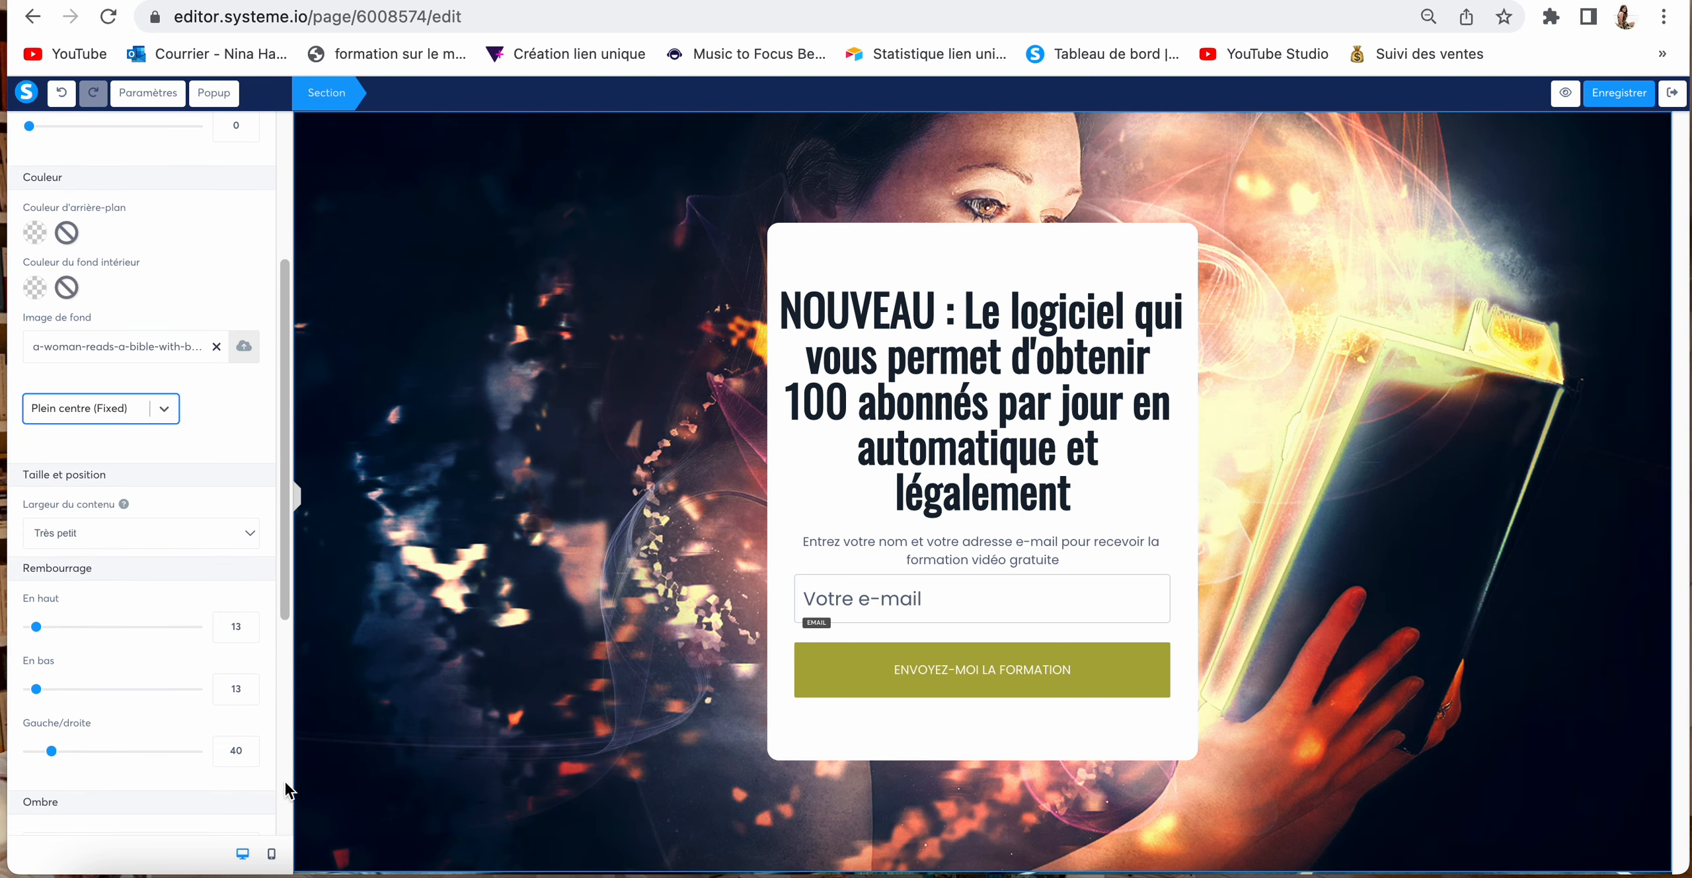
click(272, 854)
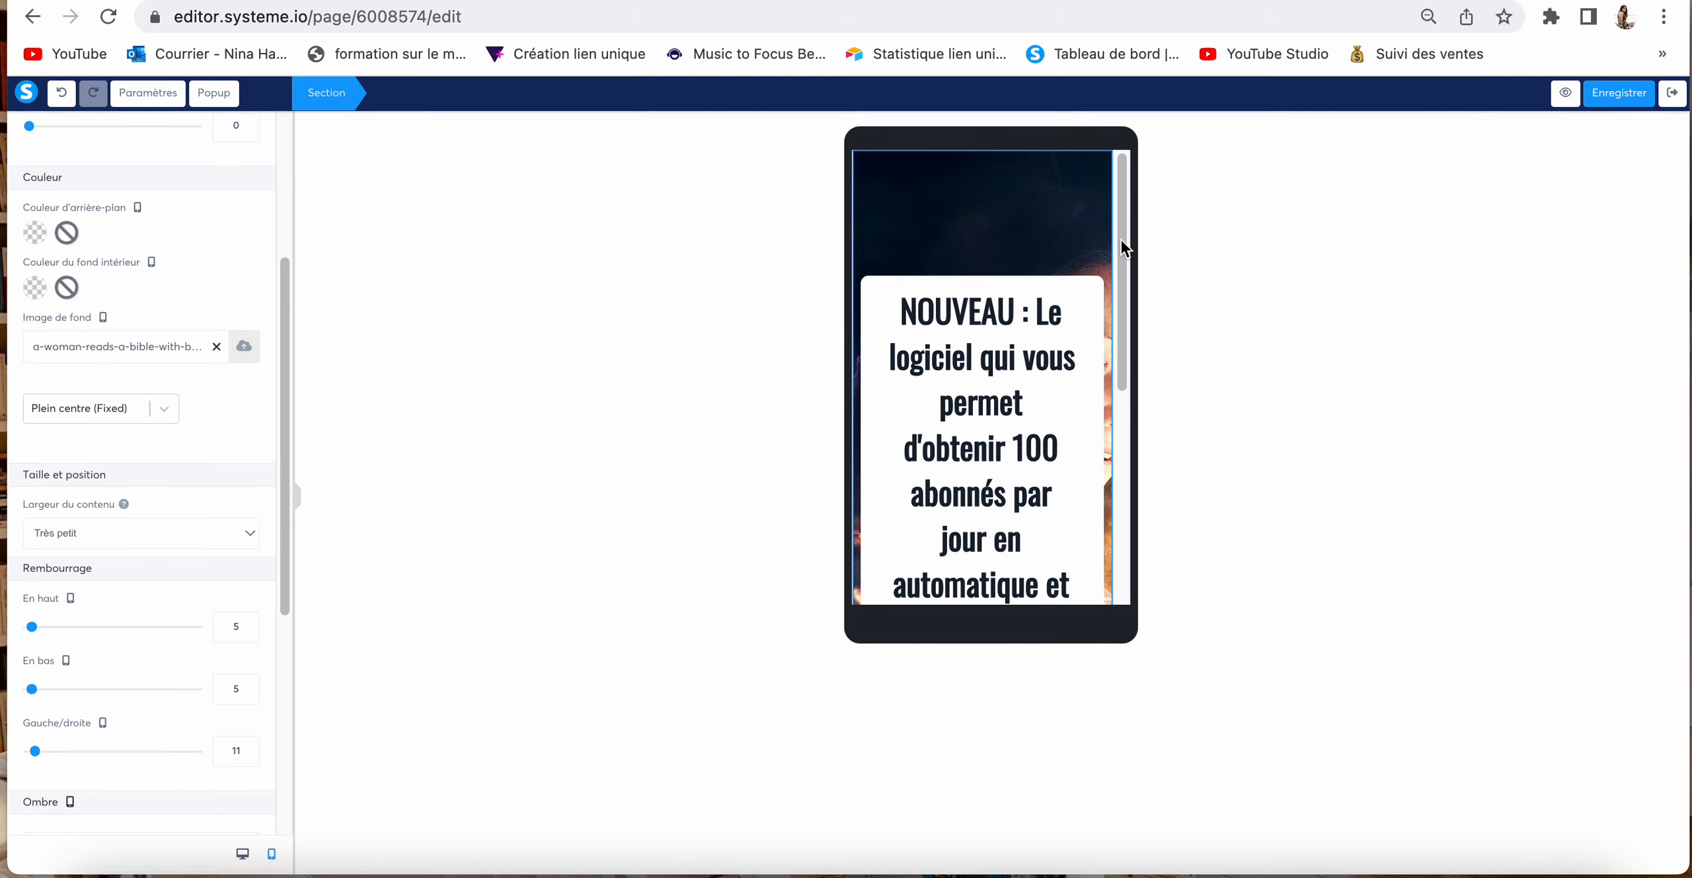
click(1121, 299)
scroll(1011, 430, down, 4)
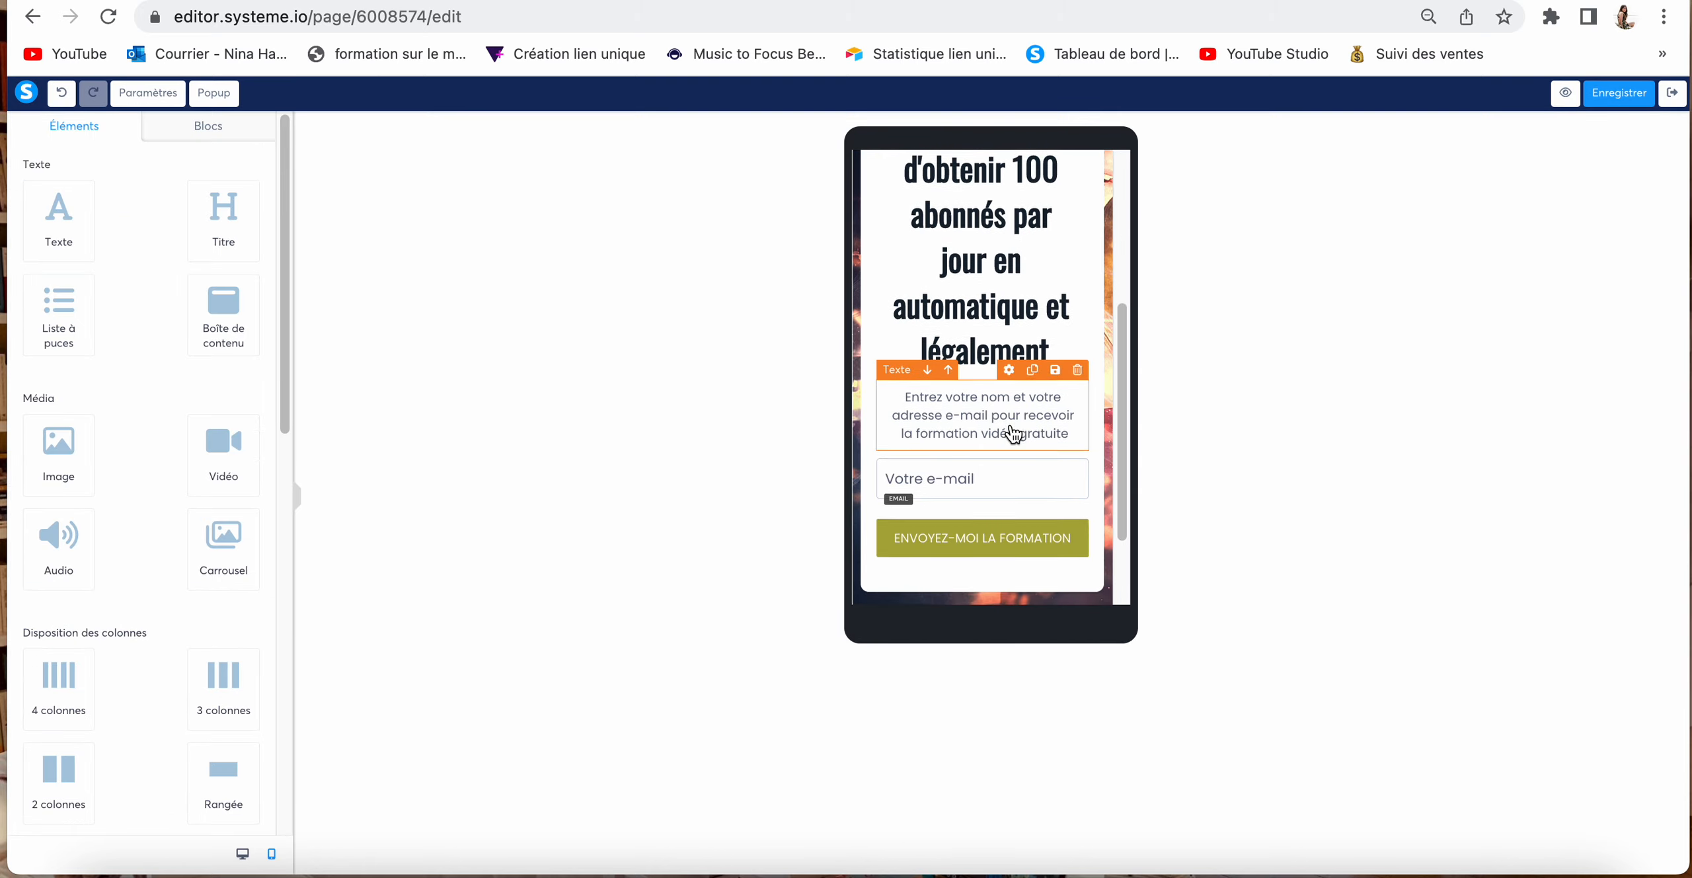
scroll(1013, 433, down, 2)
scroll(1013, 433, up, 6)
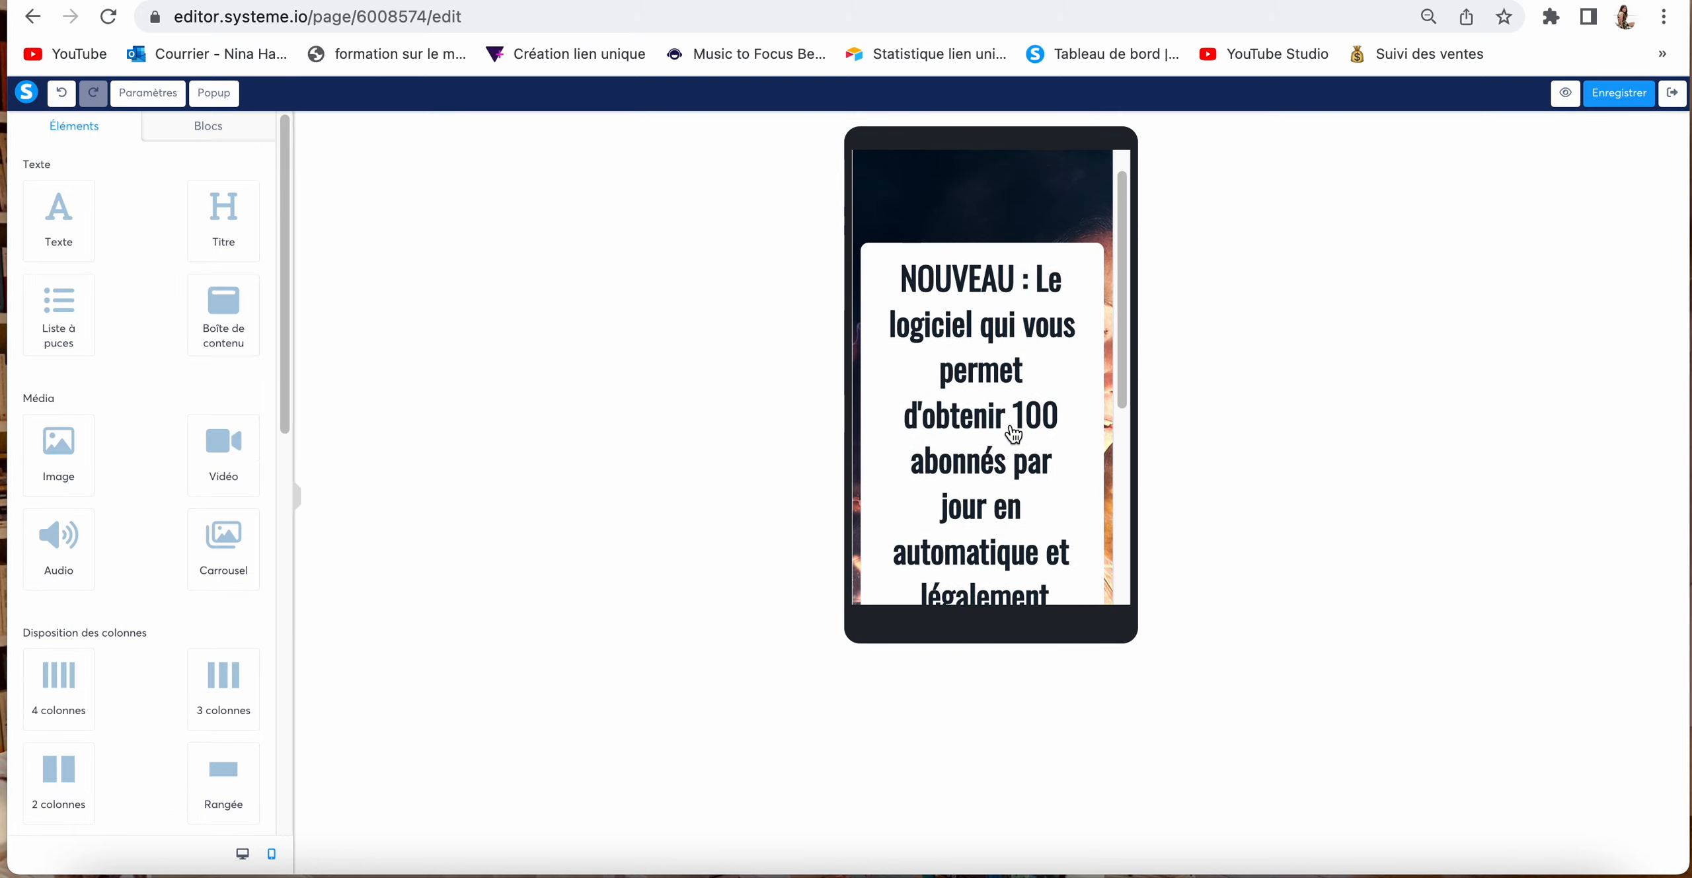
scroll(1014, 433, down, 4)
scroll(1014, 433, up, 5)
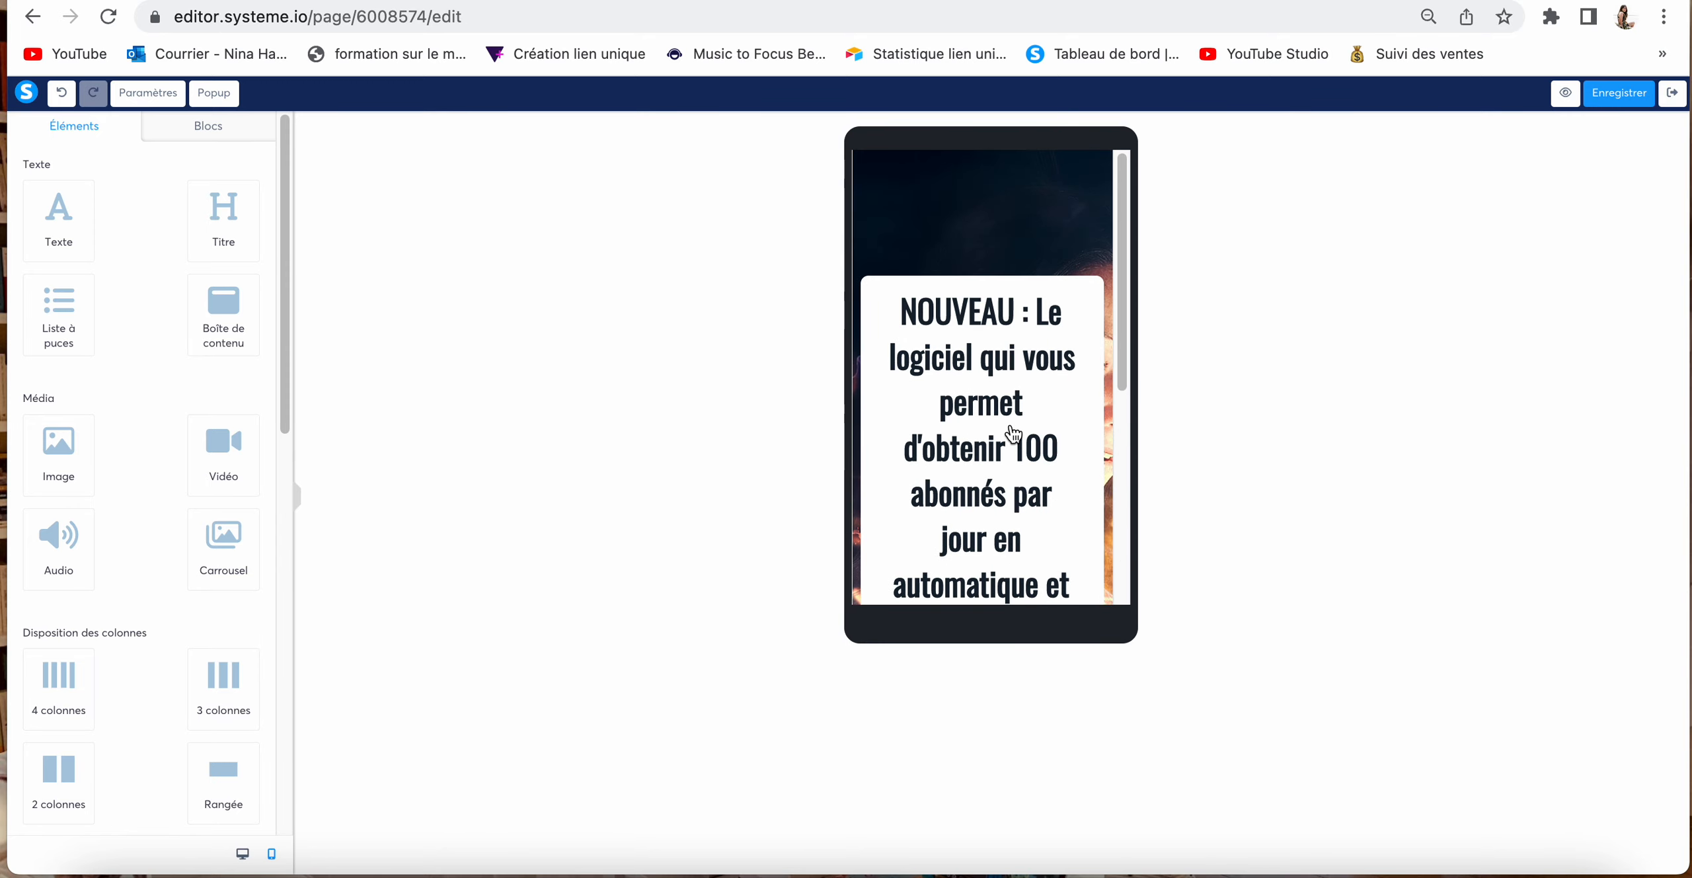
click(243, 854)
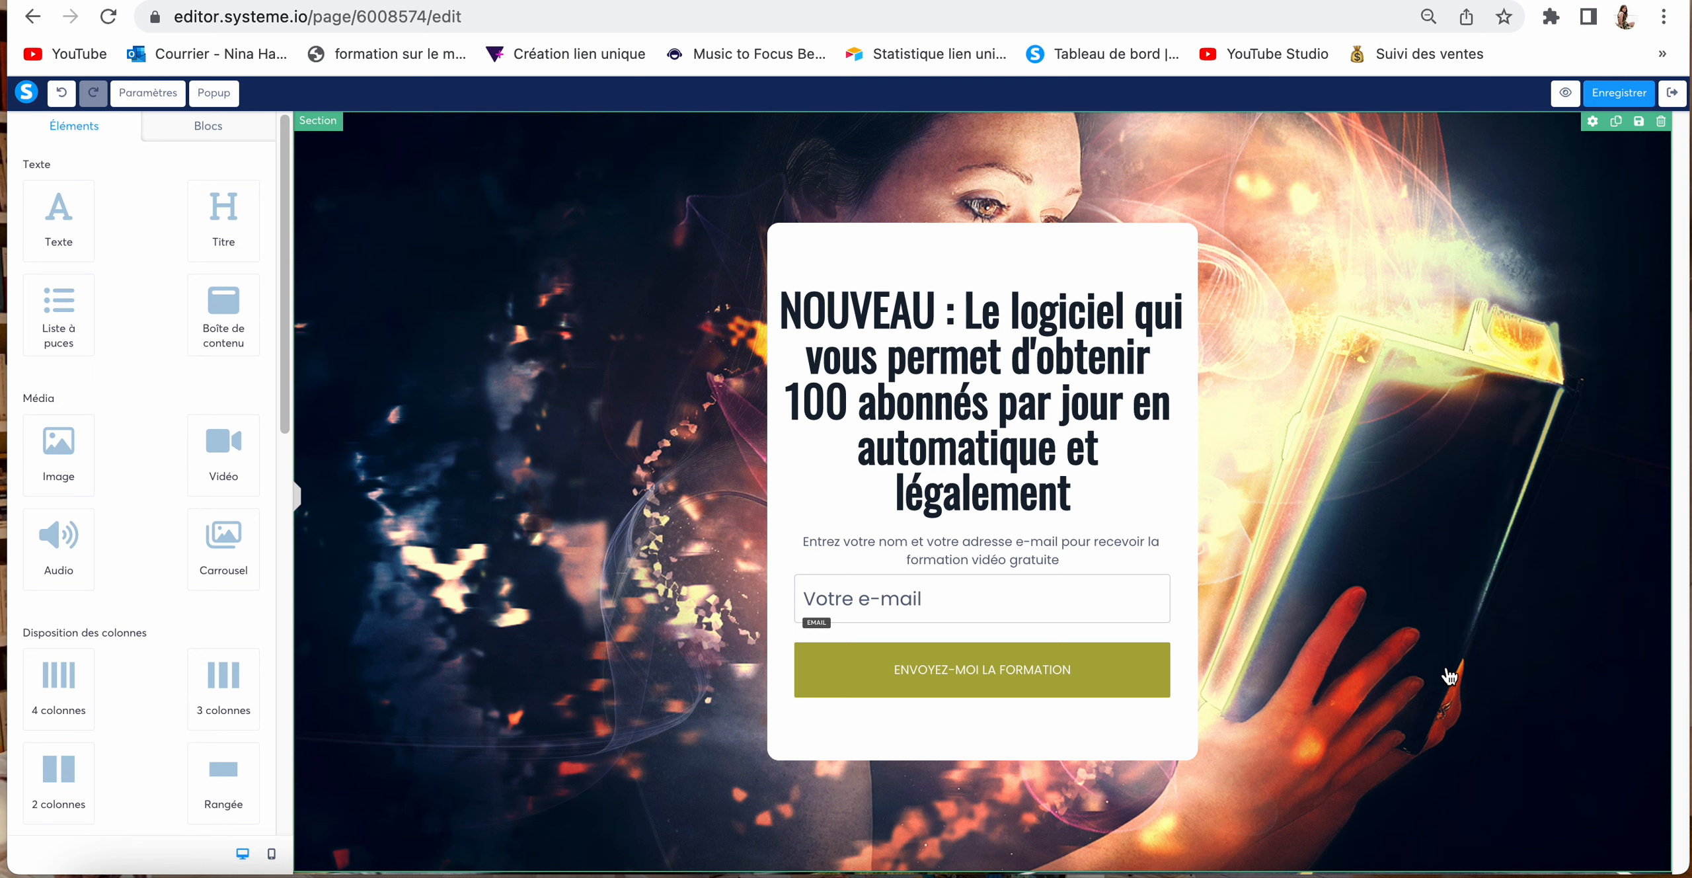
Step: Keep the button on 'Enregistrer le contact' redirecting 'Vers l'étape suivante dans le tunnel', then save
click(933, 585)
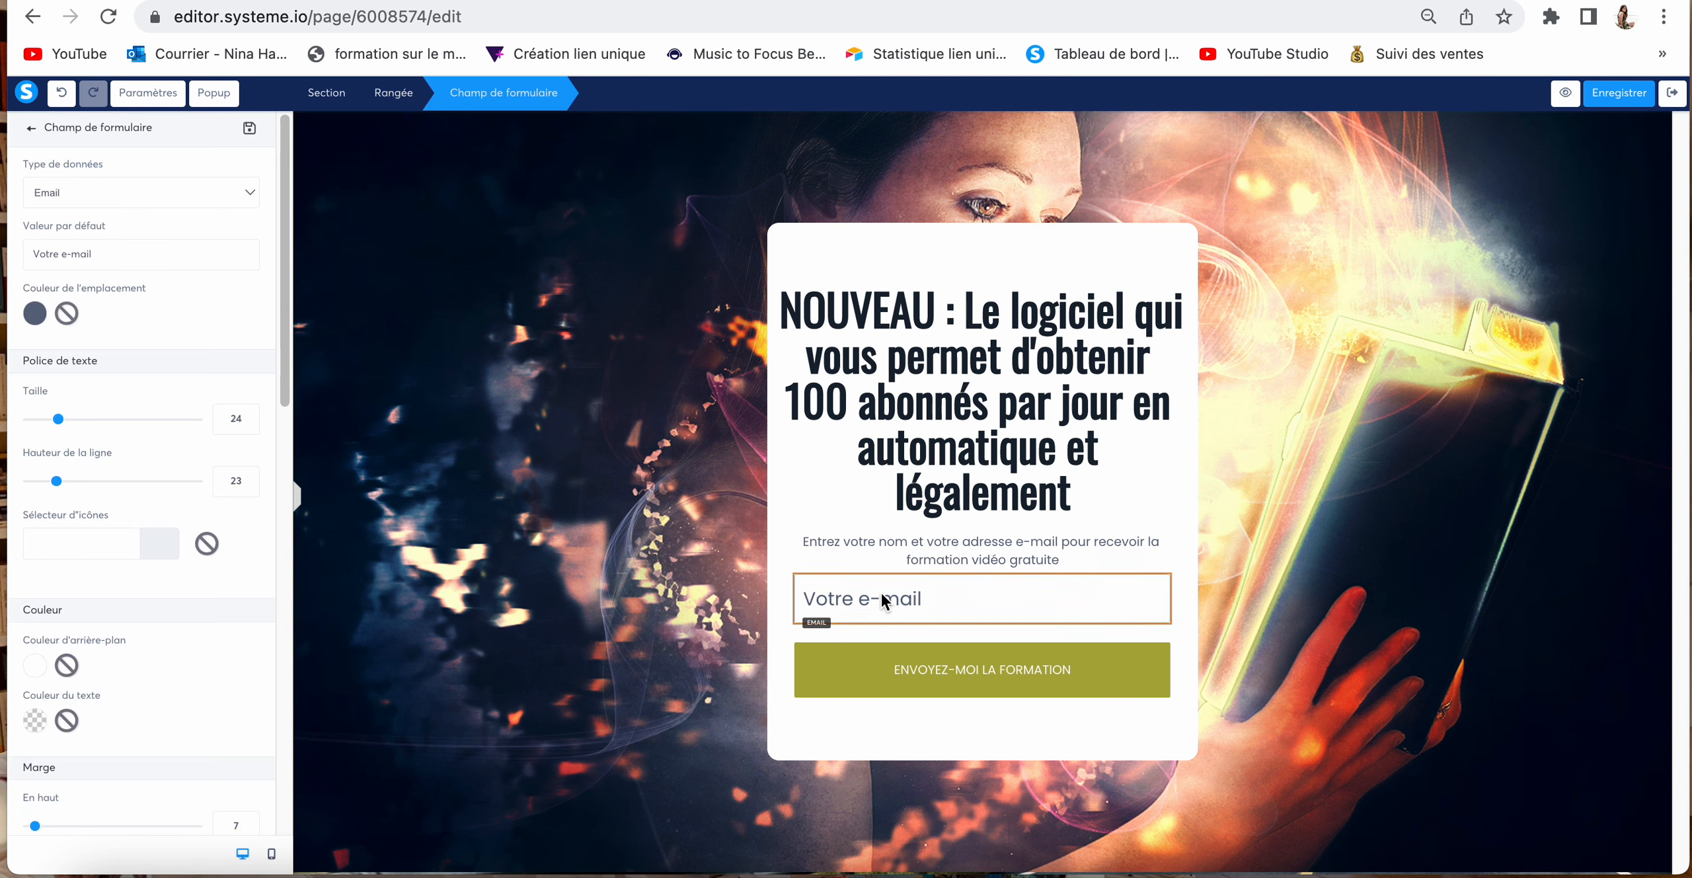
click(31, 129)
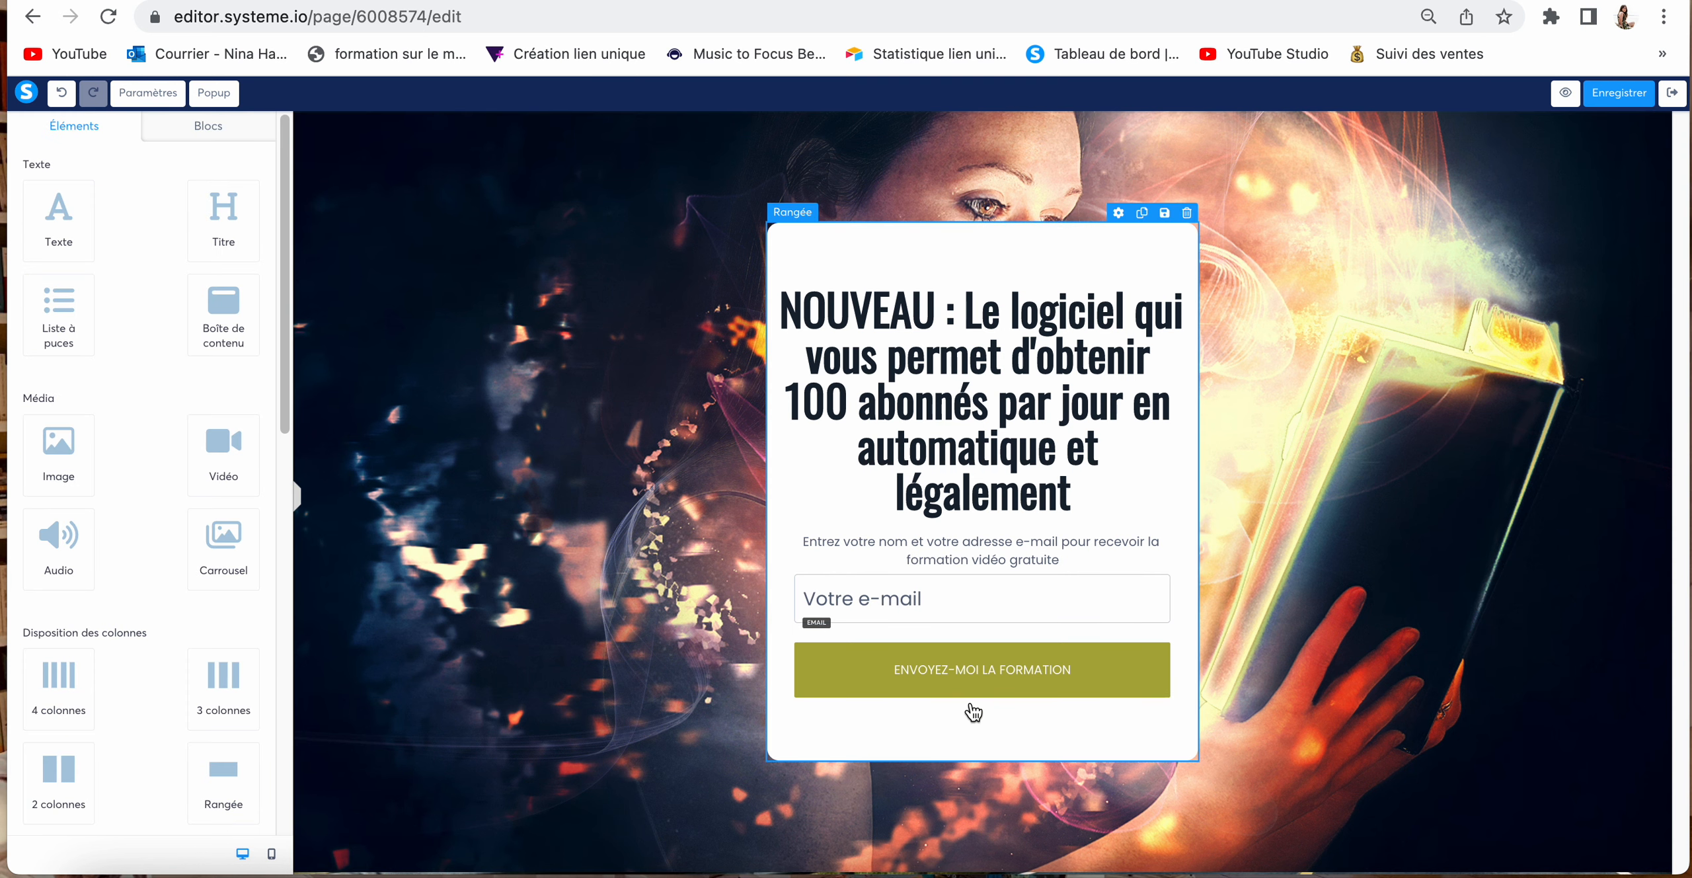
click(995, 689)
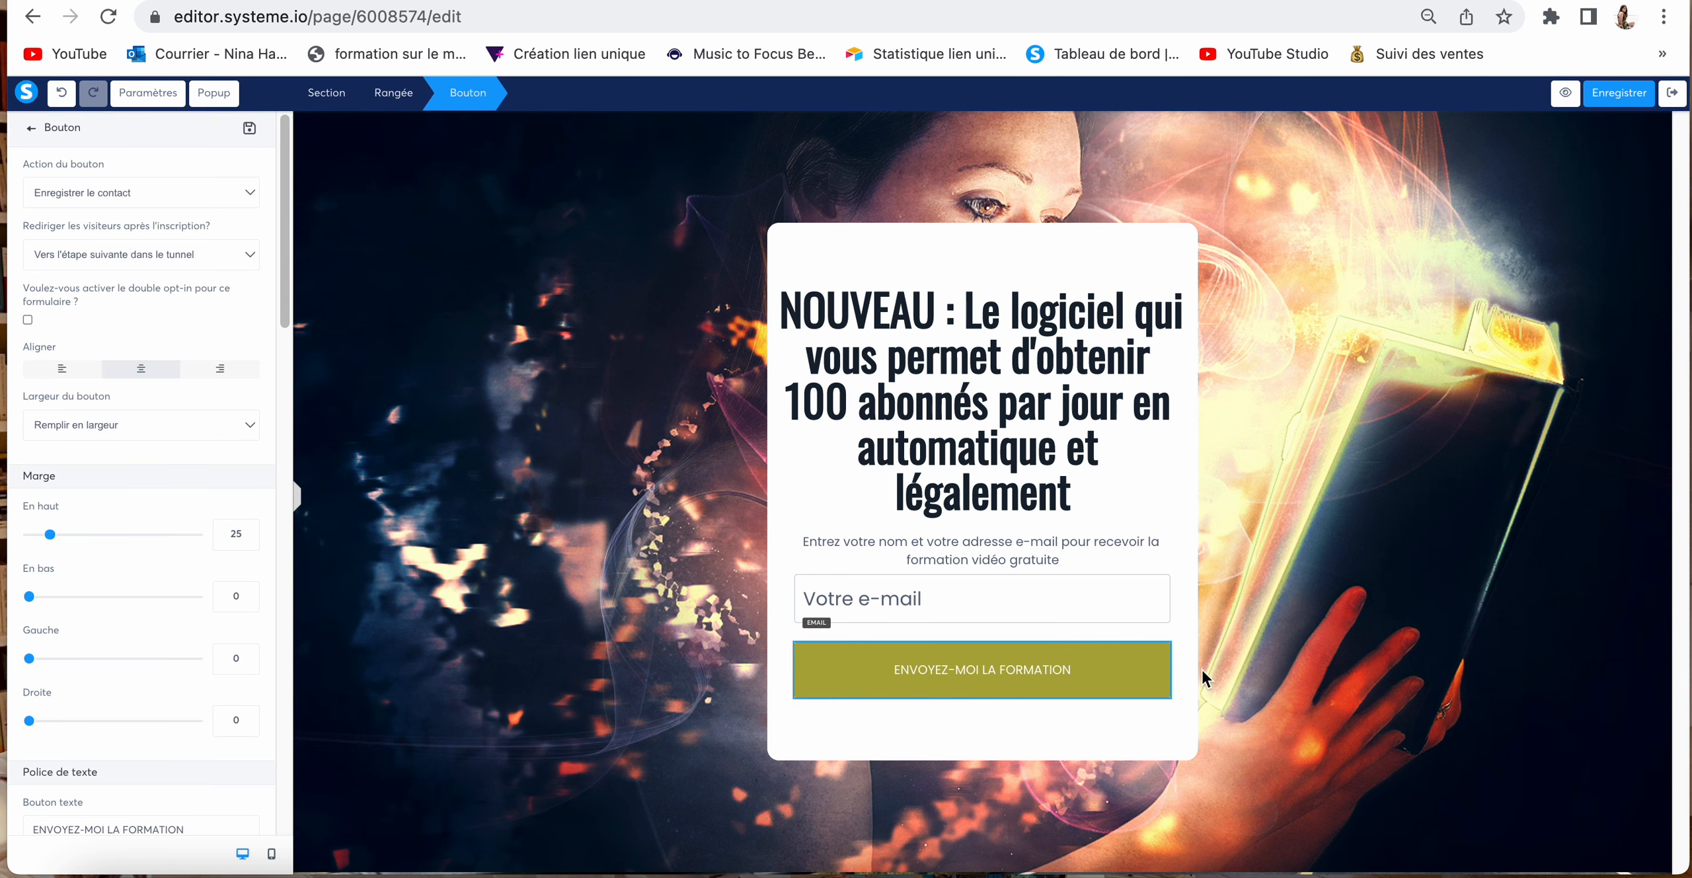
click(85, 191)
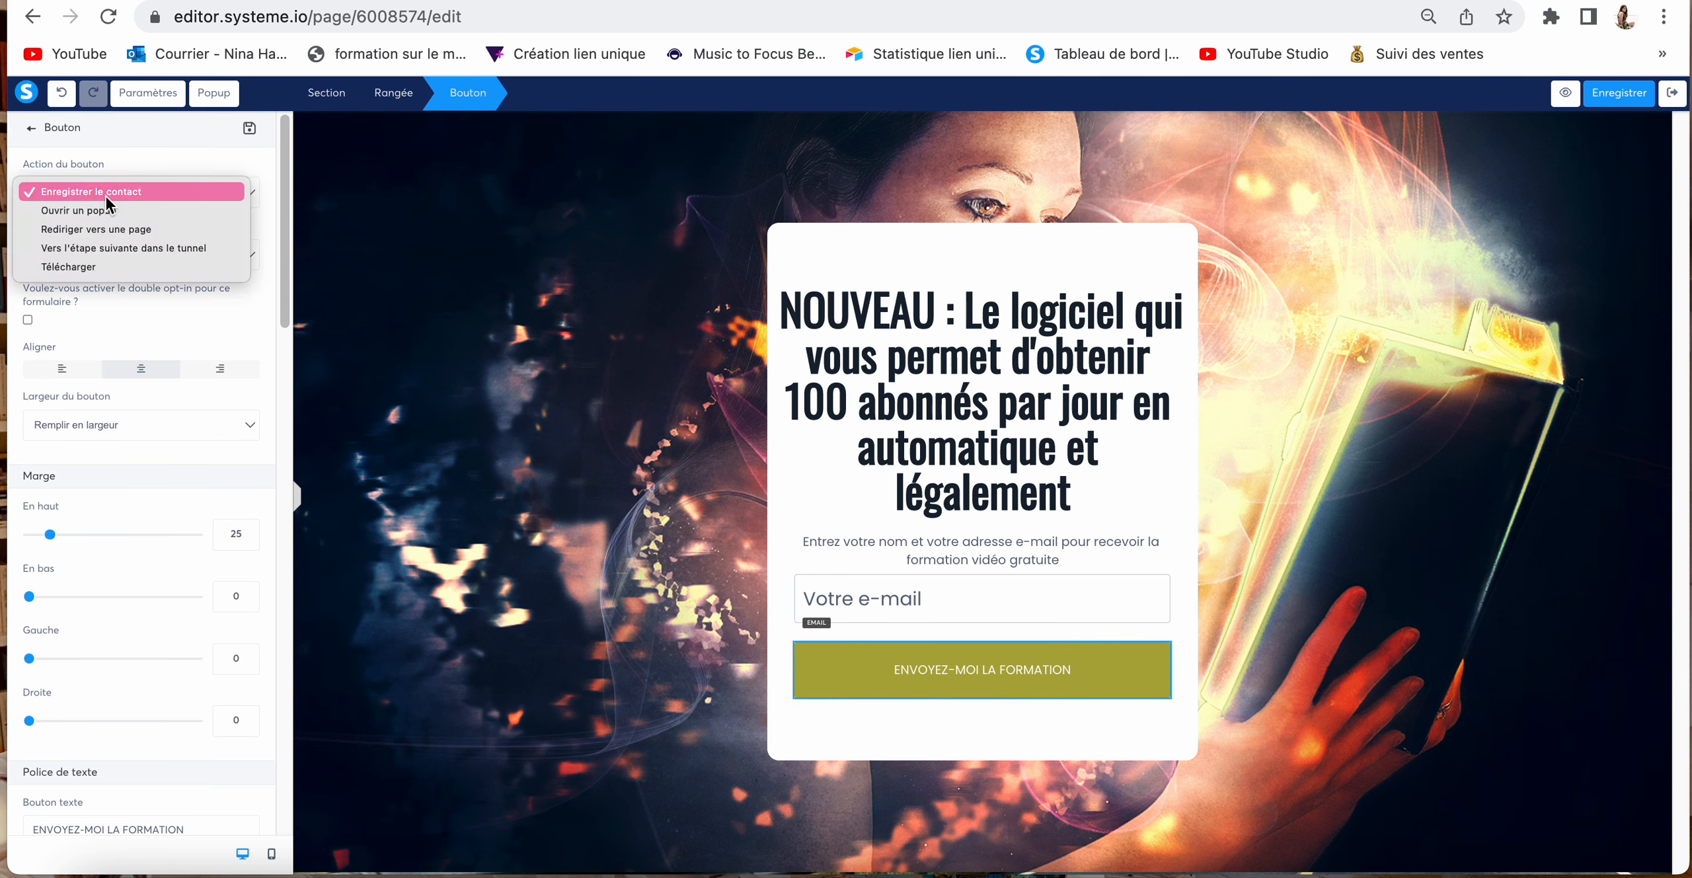
click(92, 192)
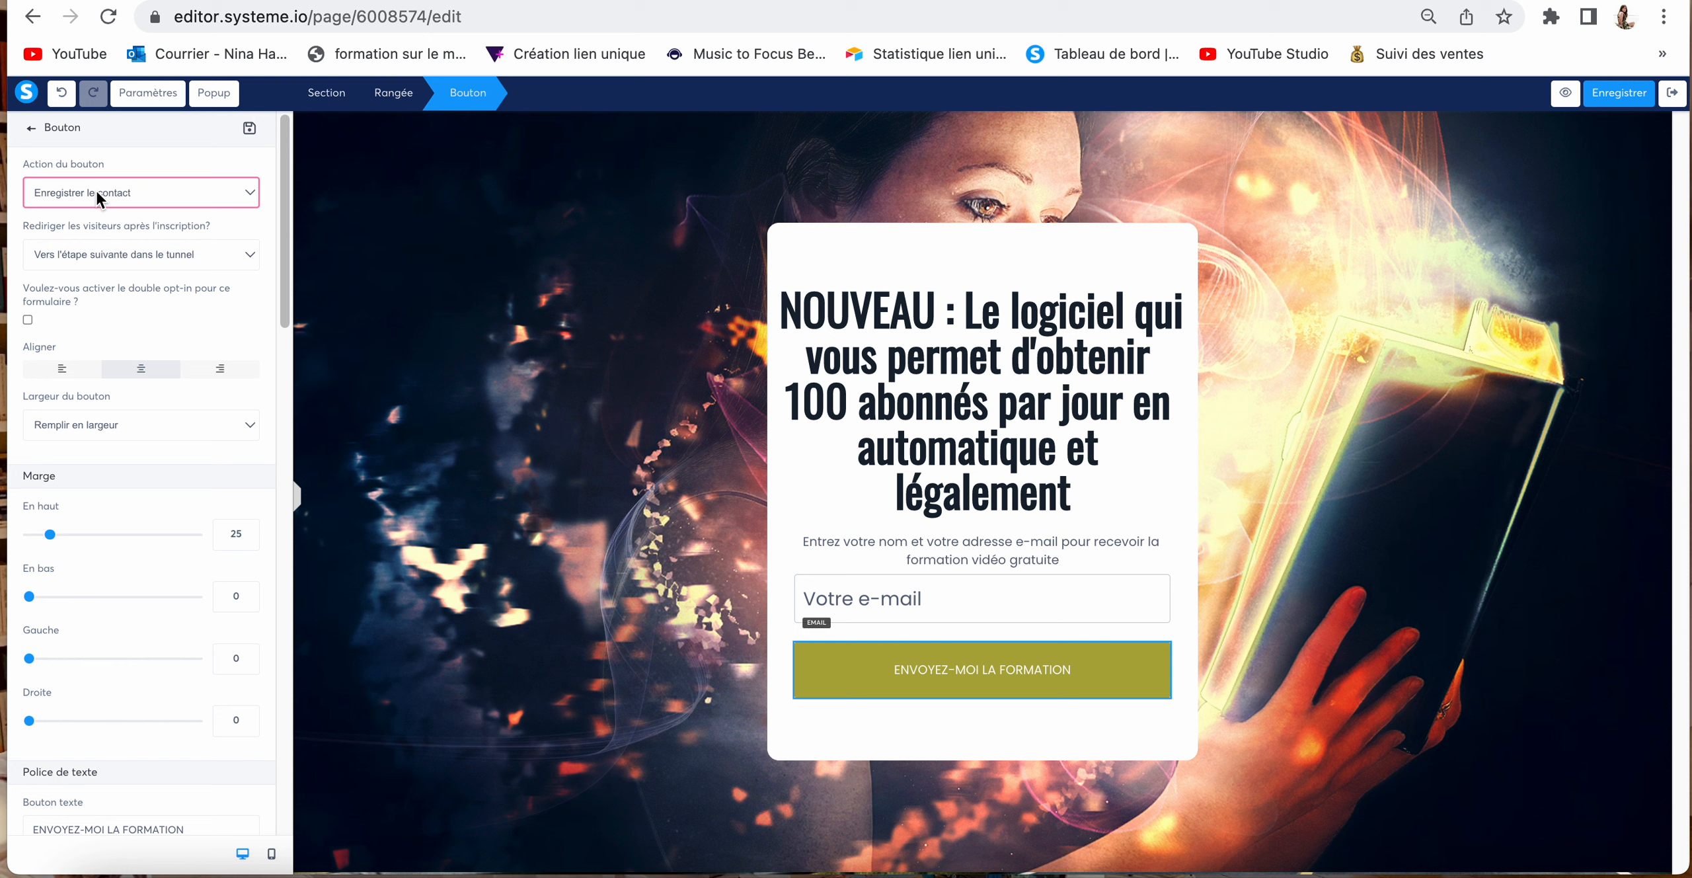
click(157, 257)
click(129, 257)
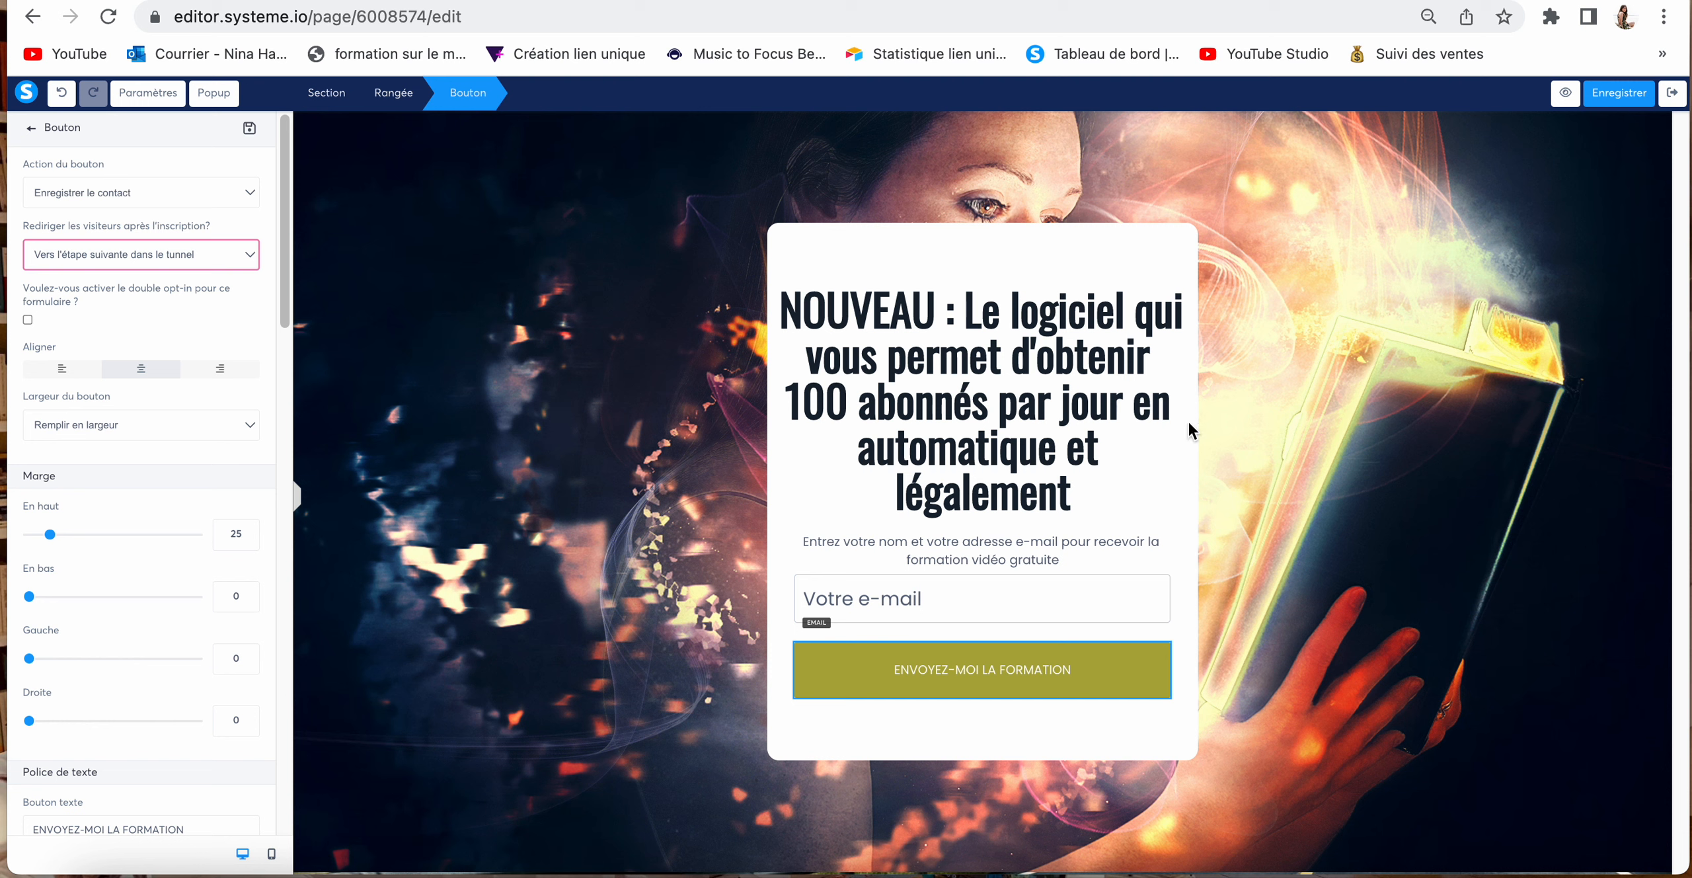
click(1618, 93)
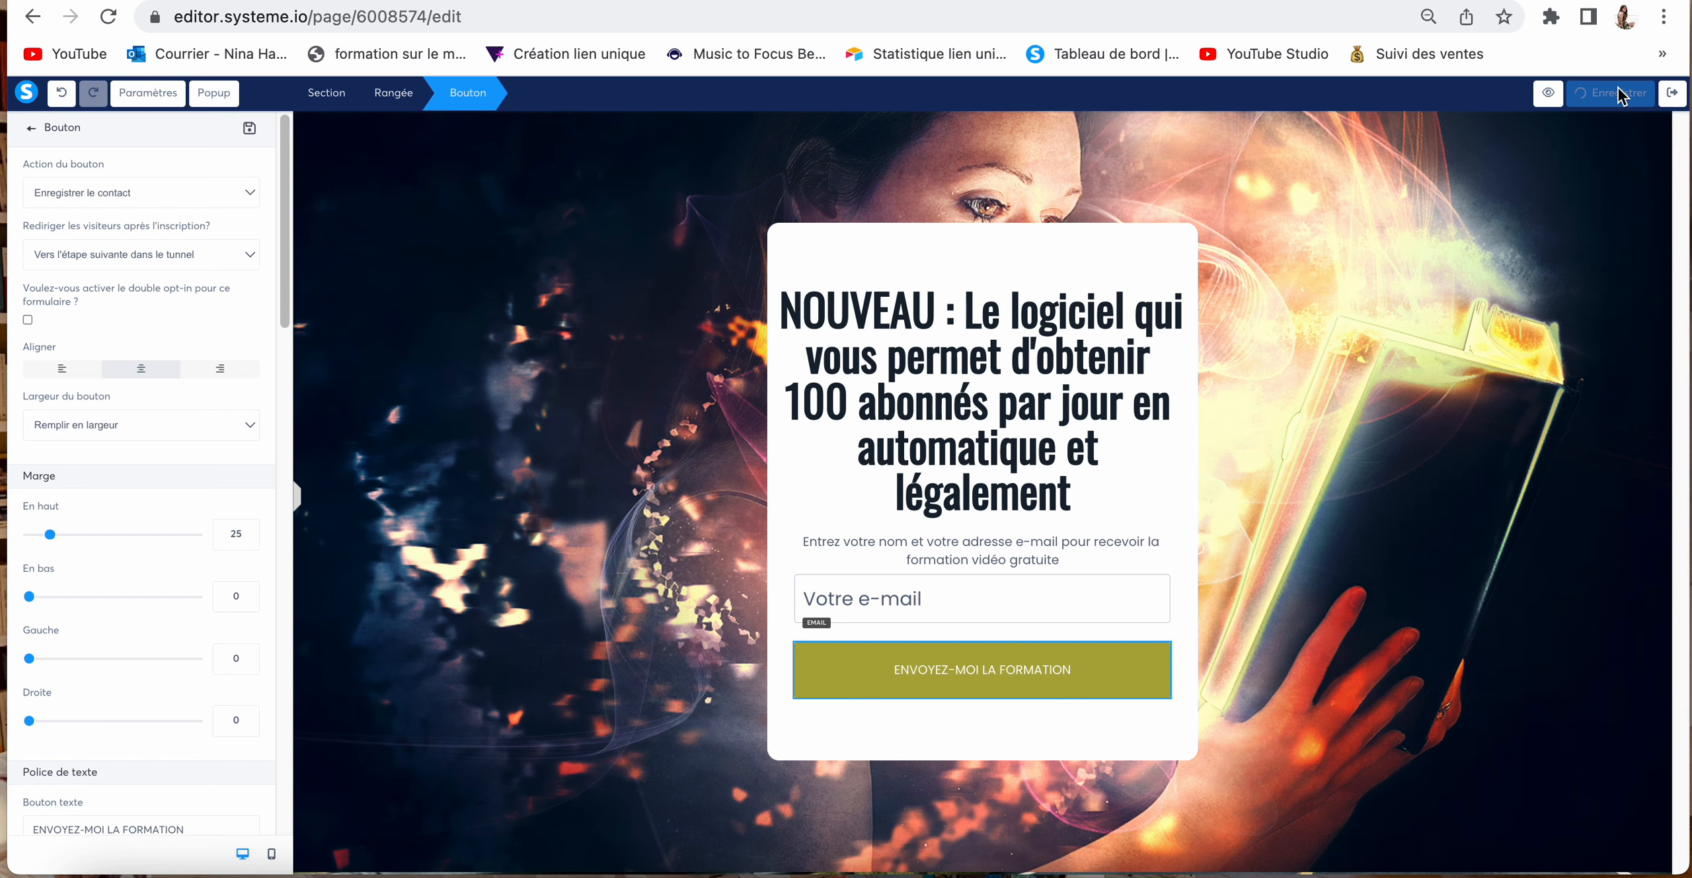
Step: Apply the 'Parfait !' template to the Page de remerciement step and open it in the page editor
click(1674, 93)
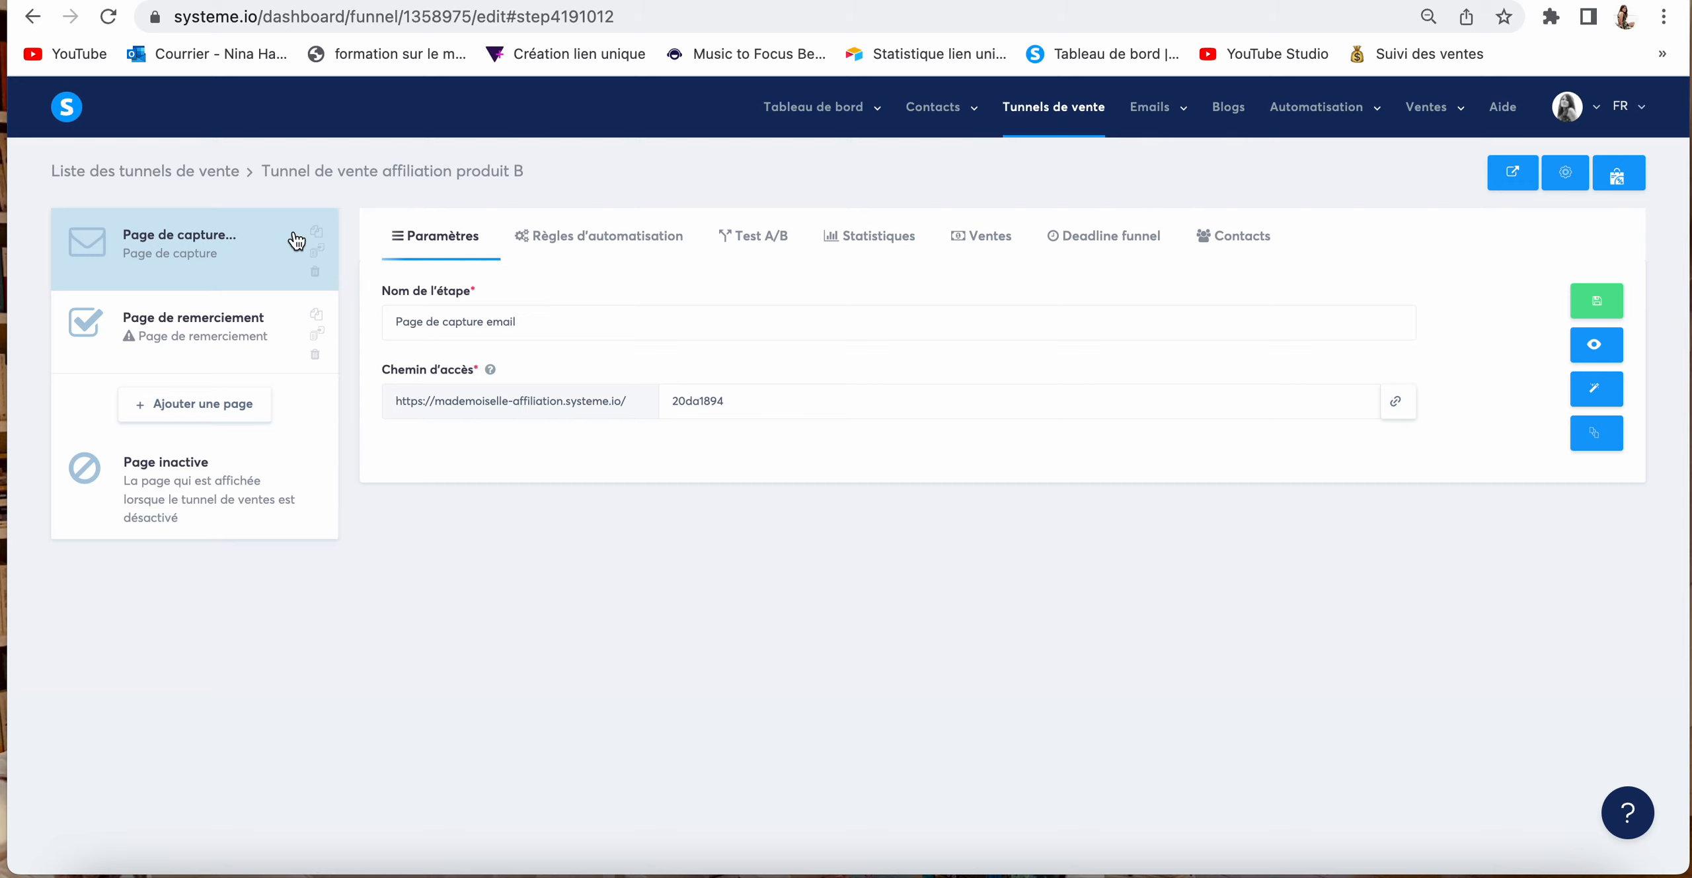
click(168, 341)
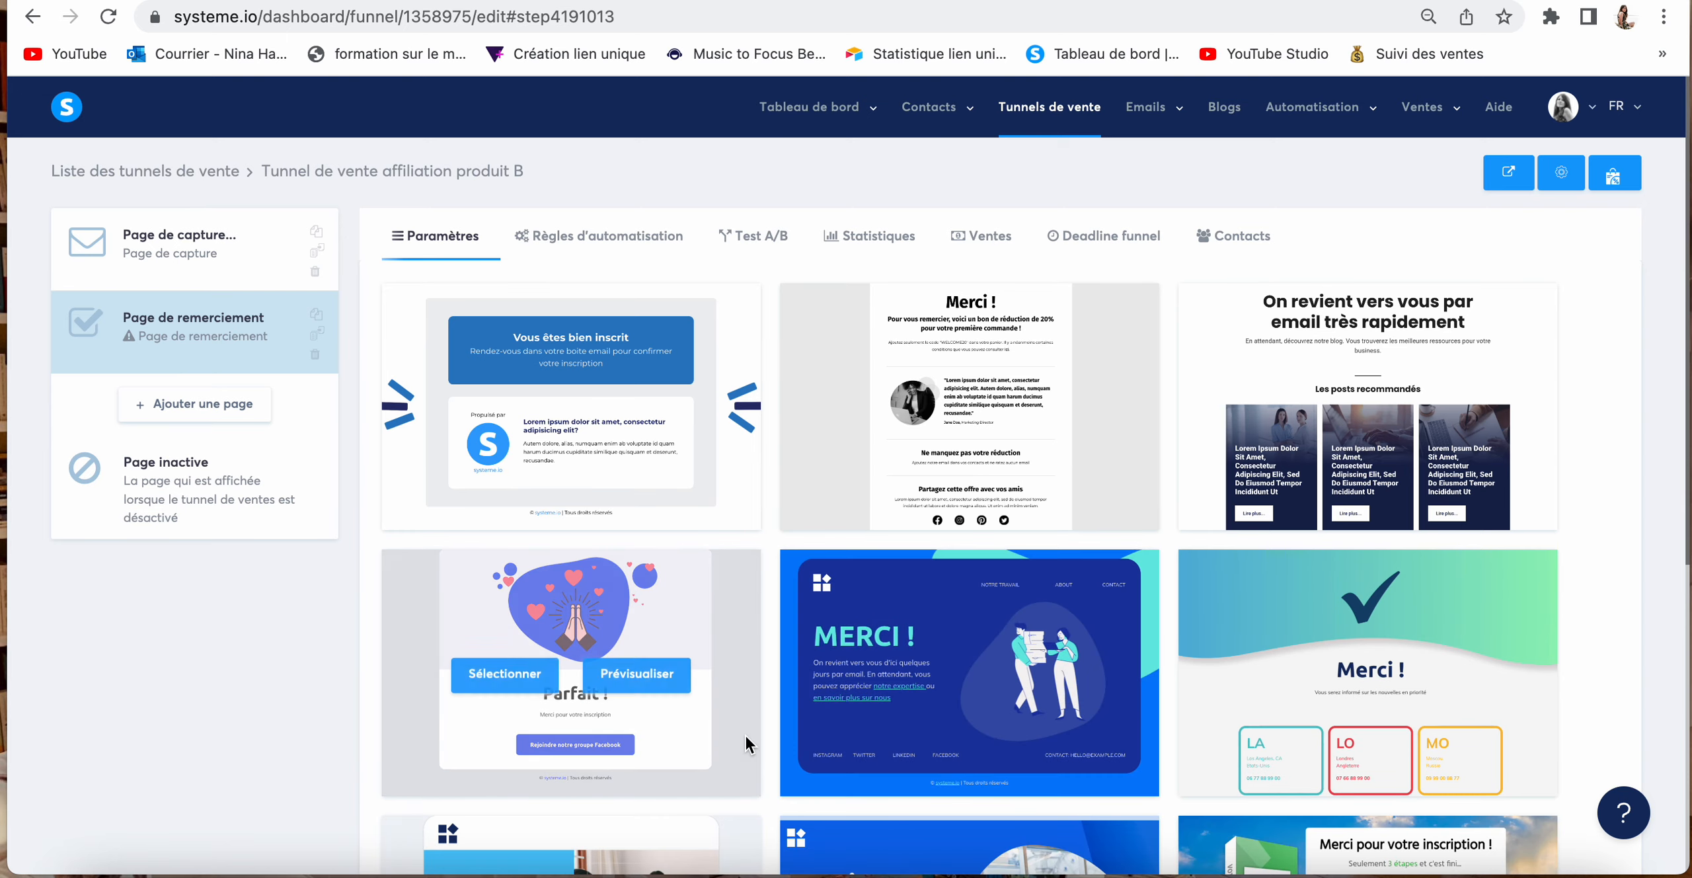
scroll(746, 733, down, 2)
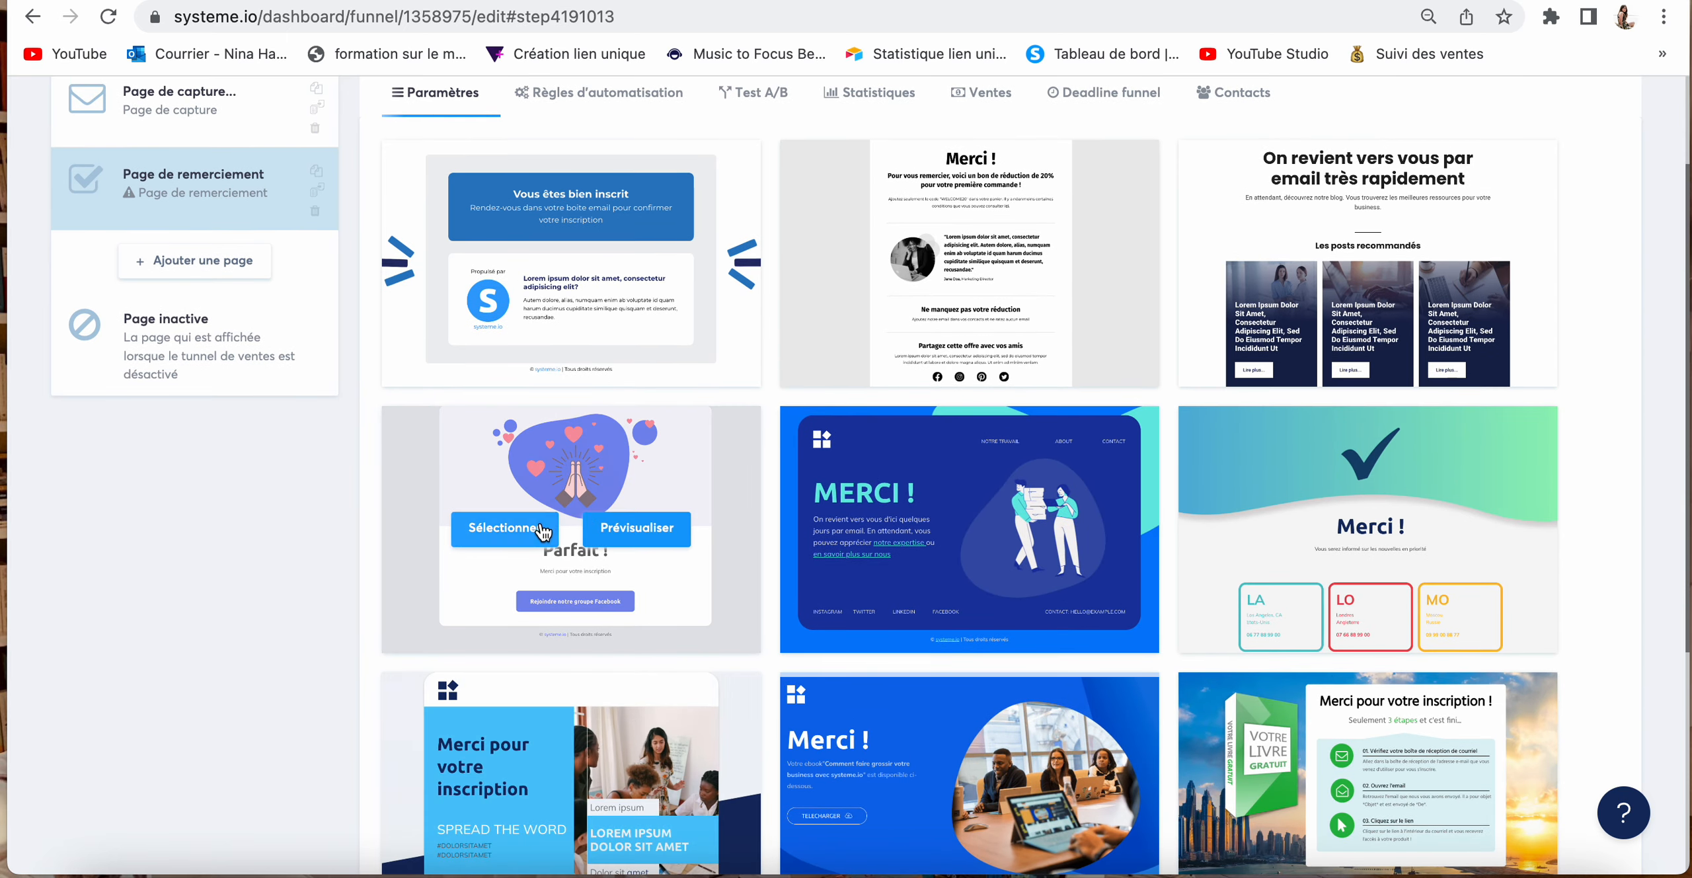
click(542, 532)
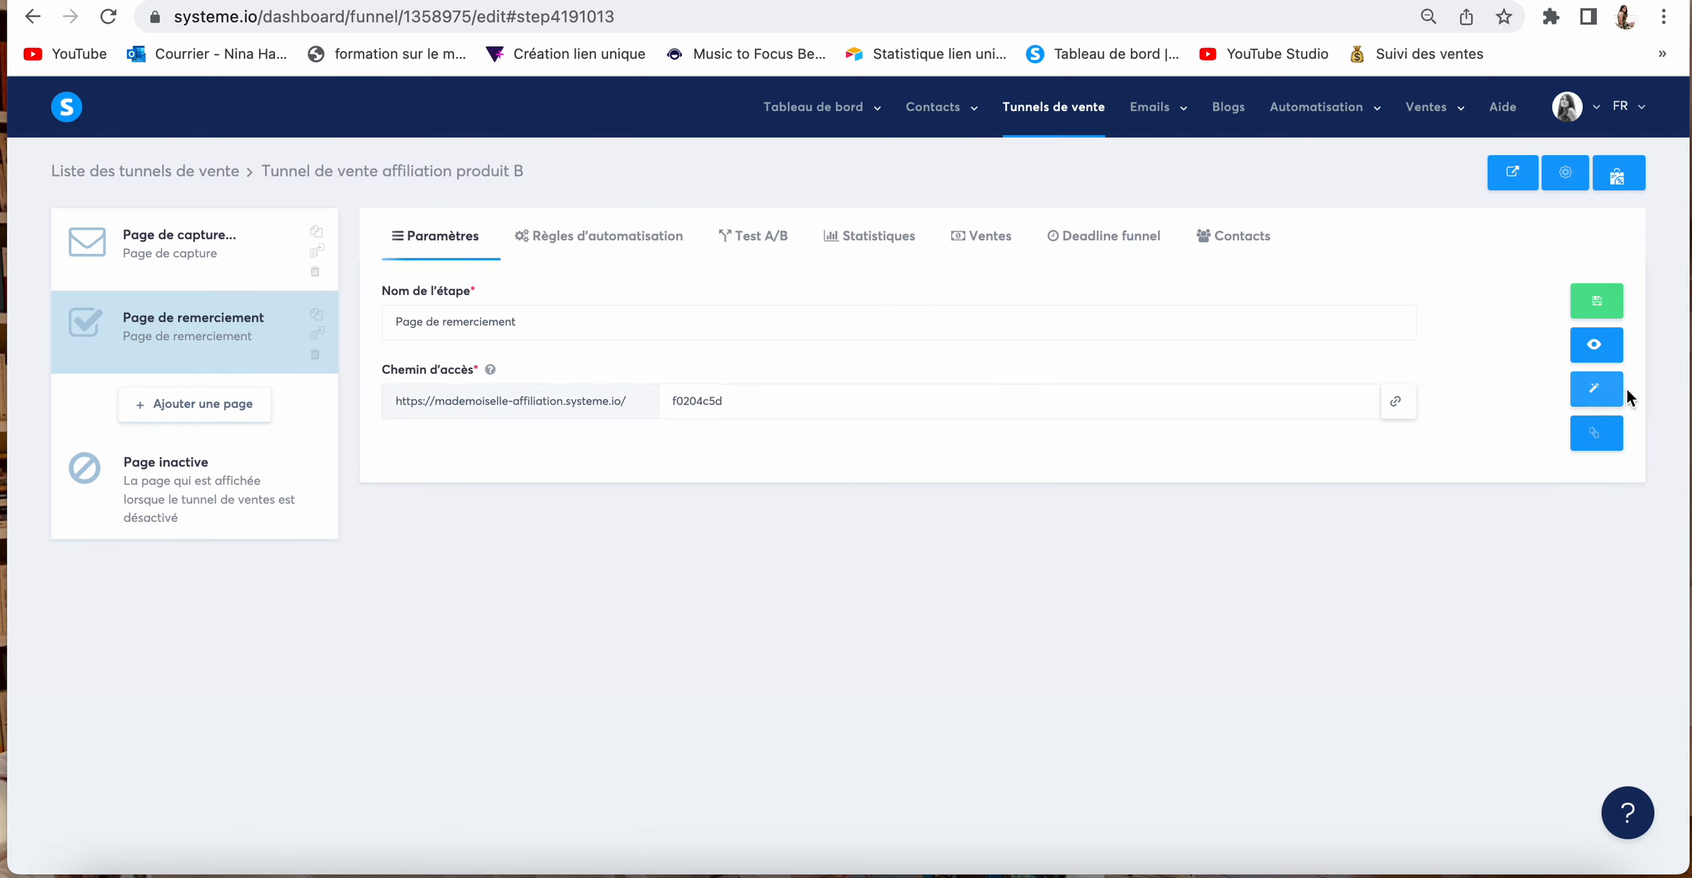
click(1597, 390)
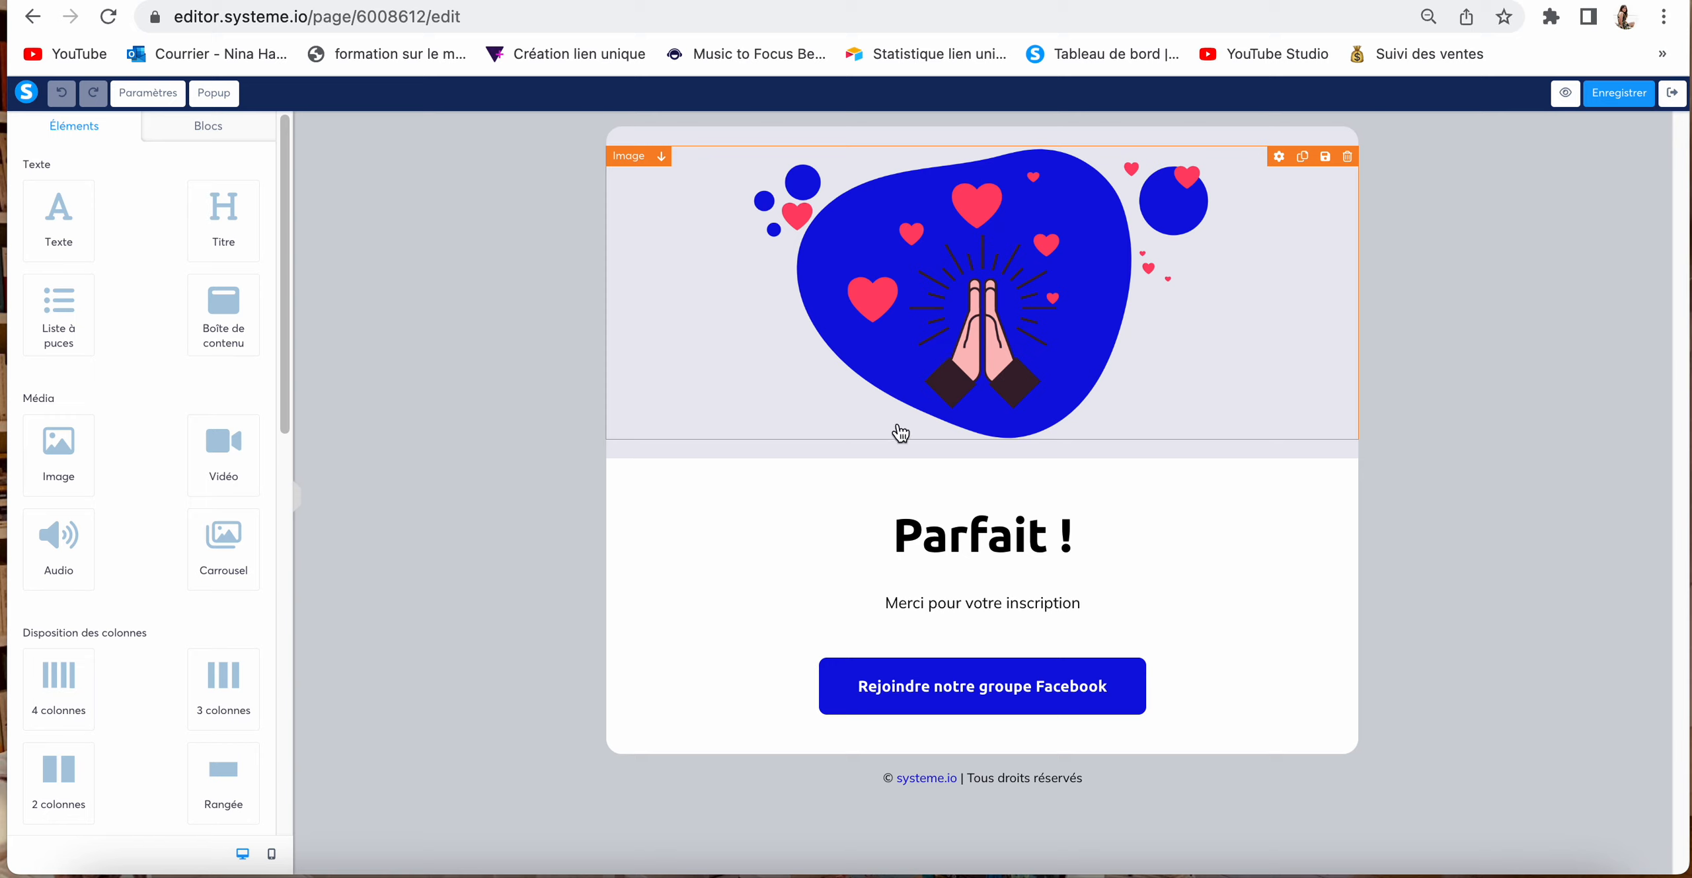
Step: Change the Facebook group button's label to 'Cliquez ici'
click(1064, 691)
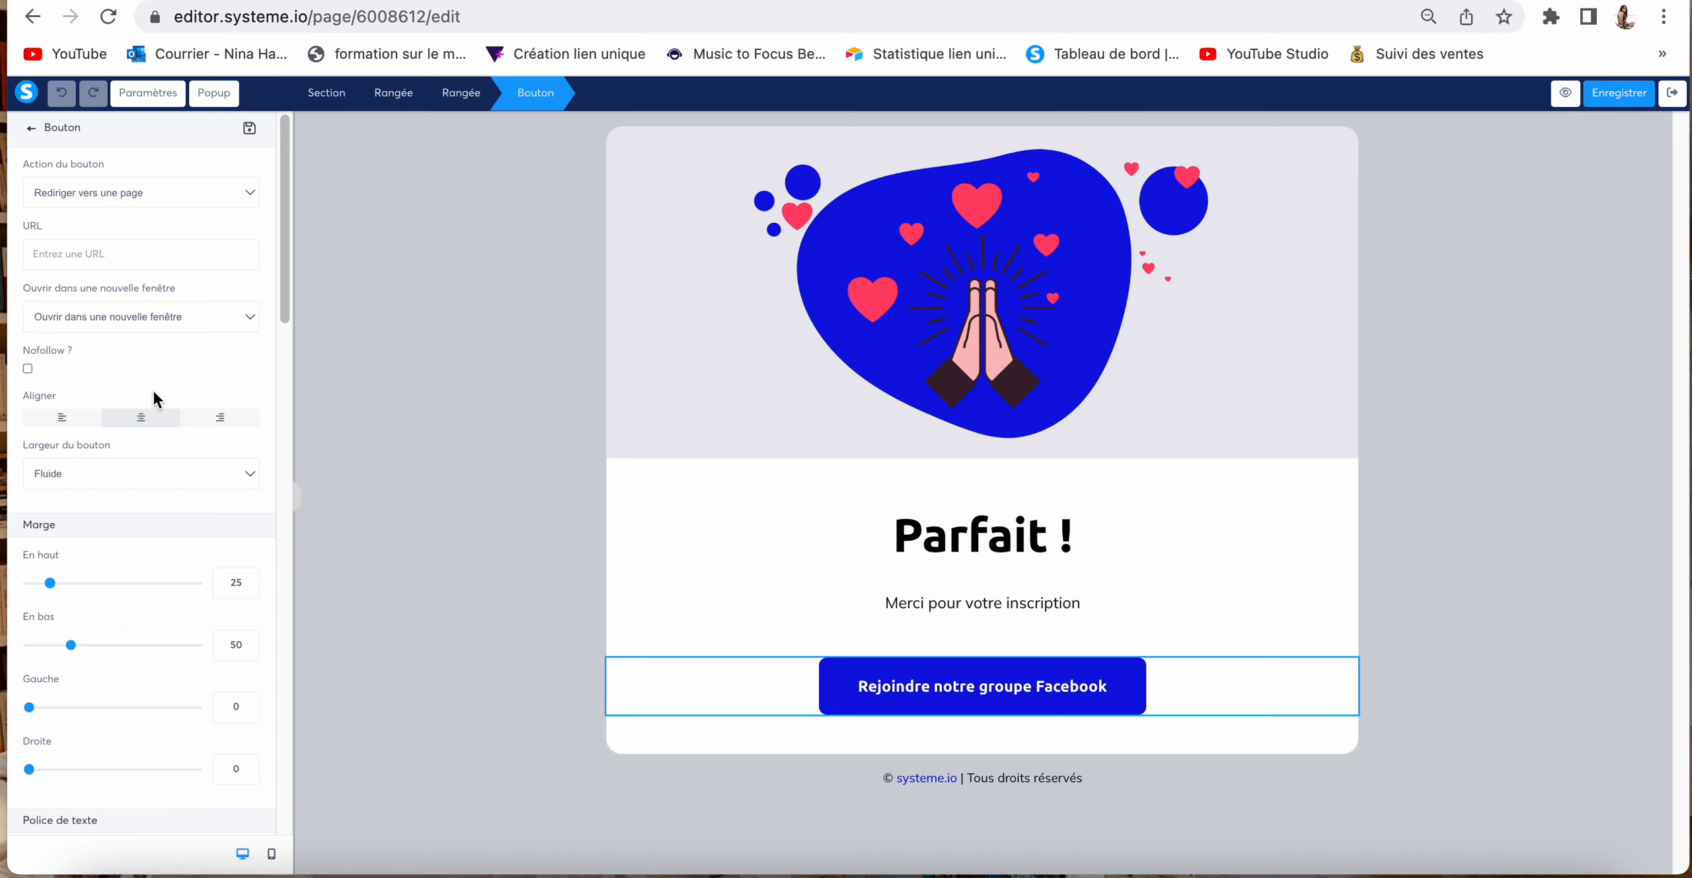
scroll(153, 399, down, 5)
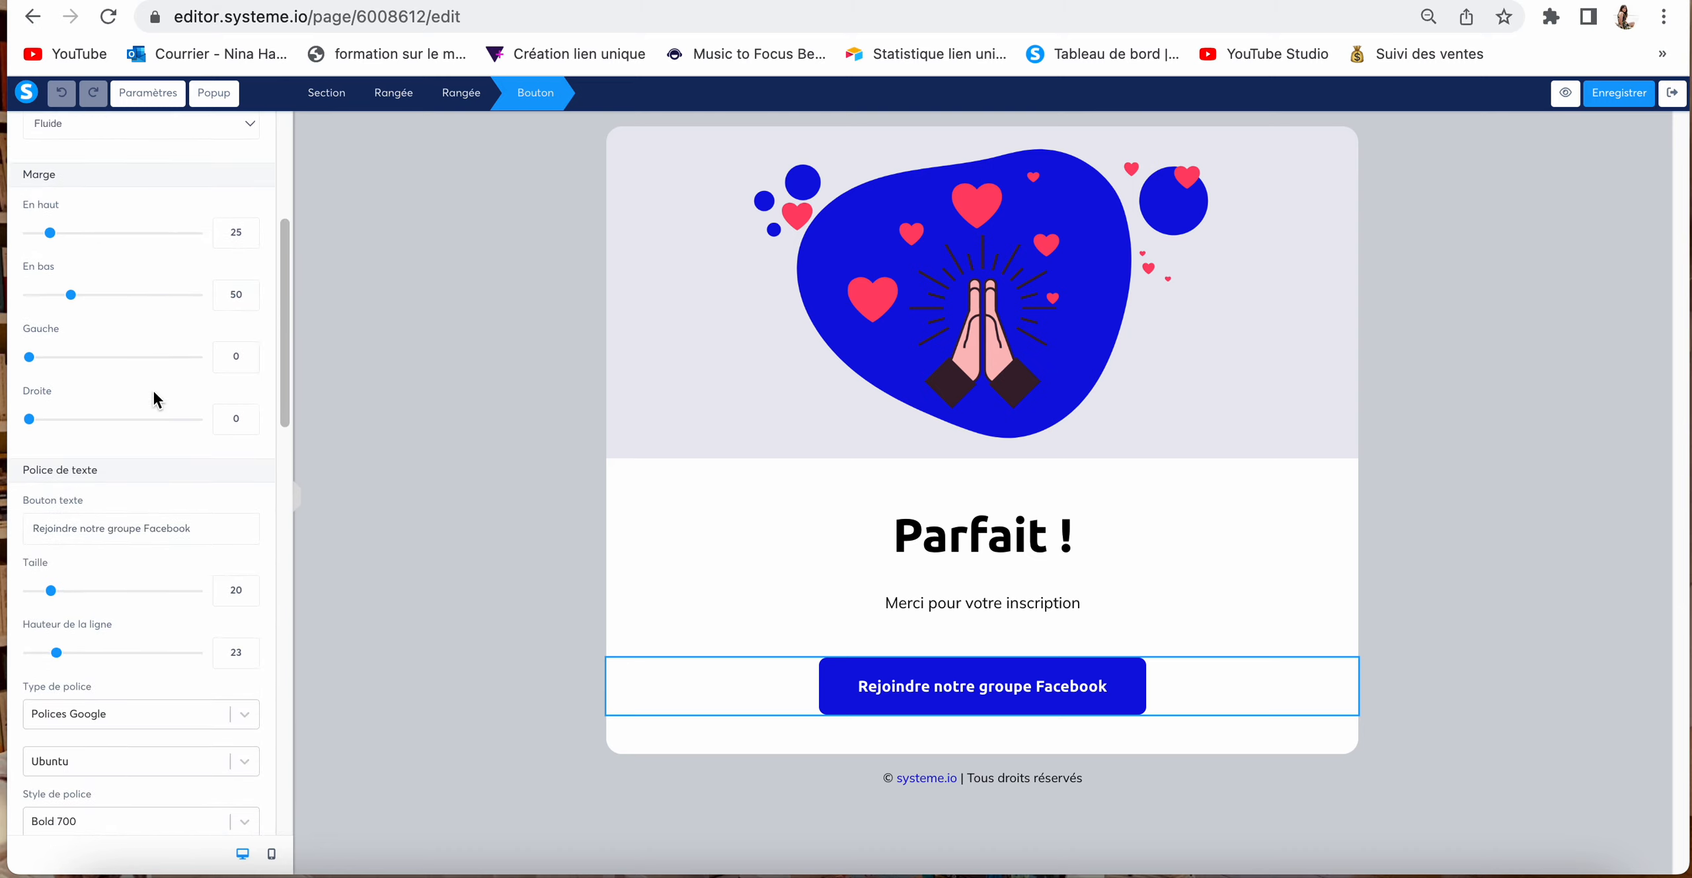
scroll(154, 399, down, 1)
click(225, 474)
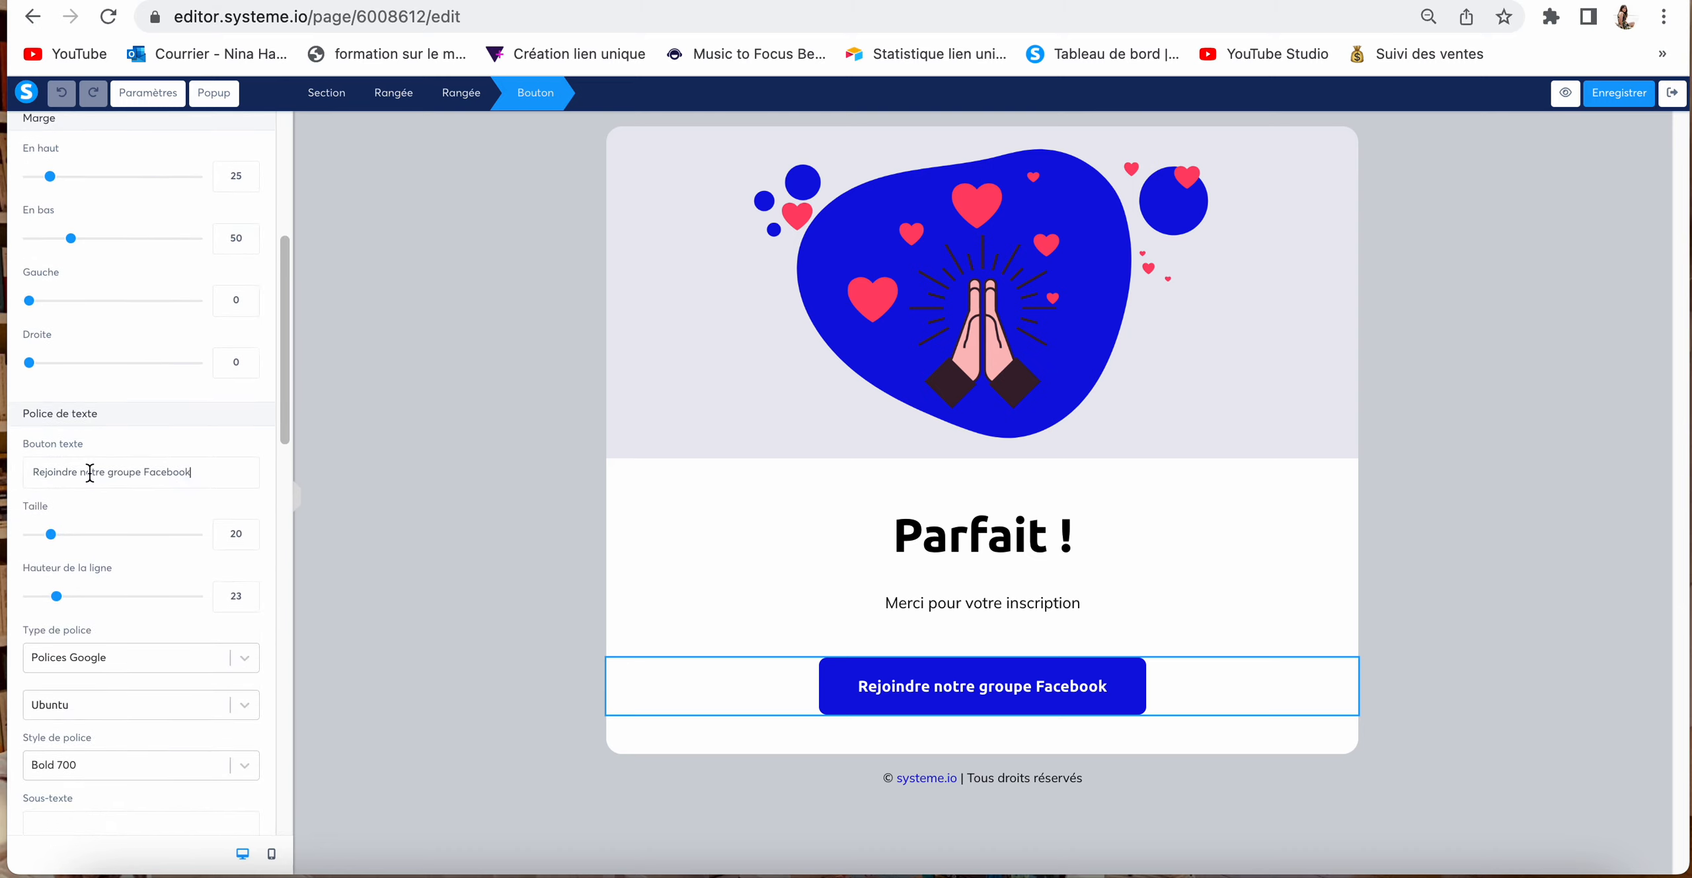
triple_click(90, 474)
text(Cliquez ici)
Step: Paste the systeme.io link into the button's URL field and save the thank-you page
scroll(60, 291, up, 4)
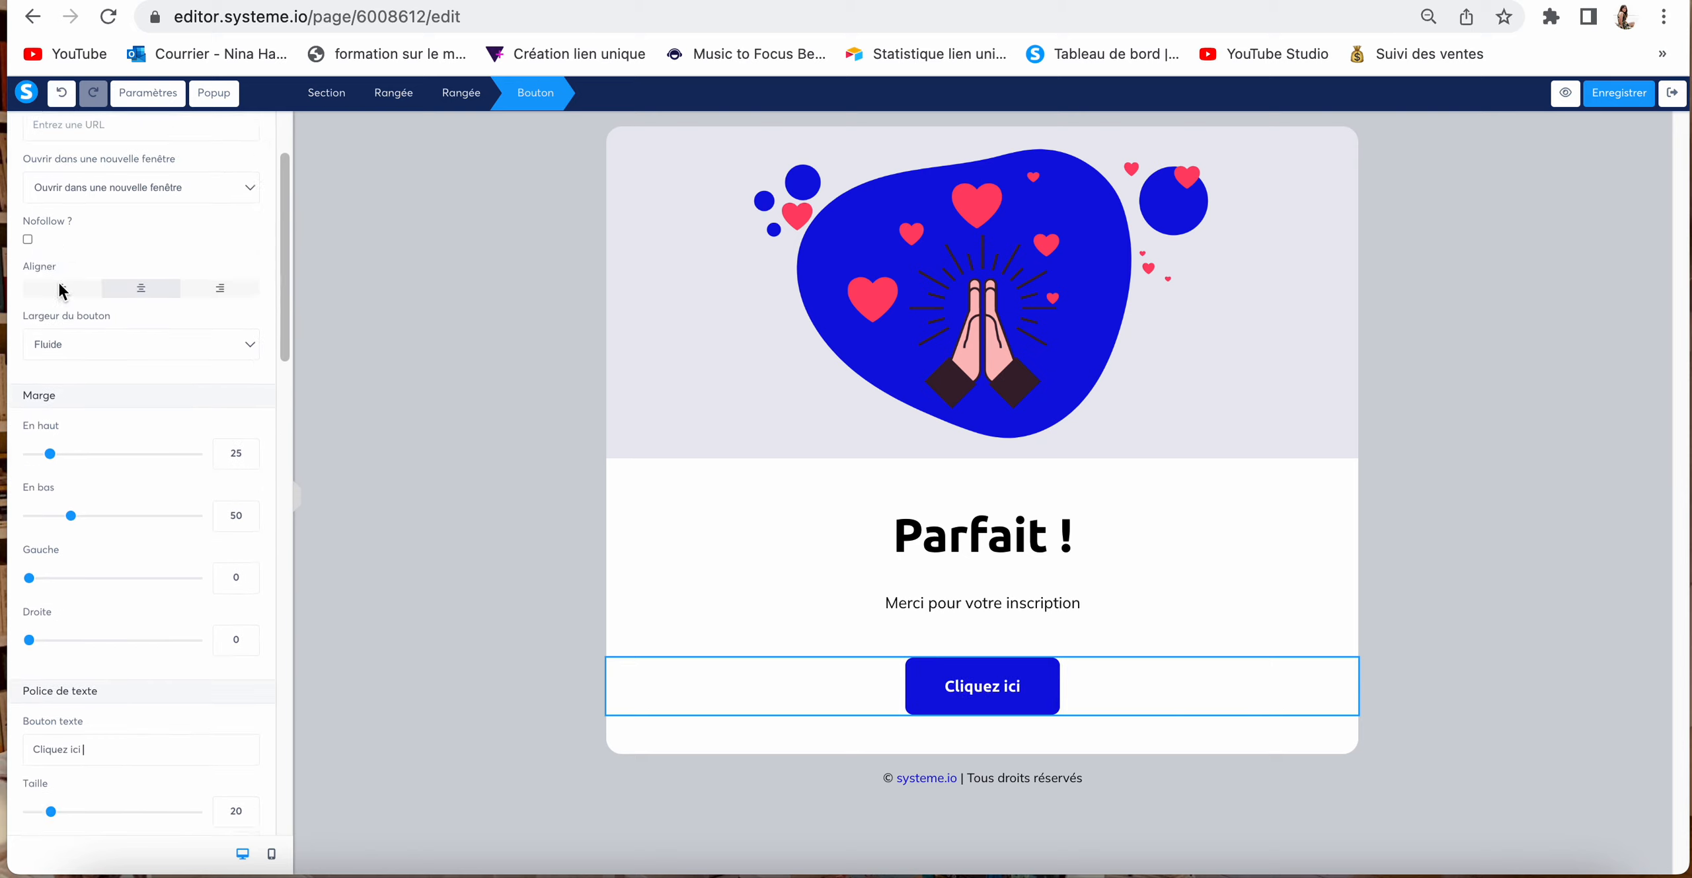
scroll(59, 291, up, 3)
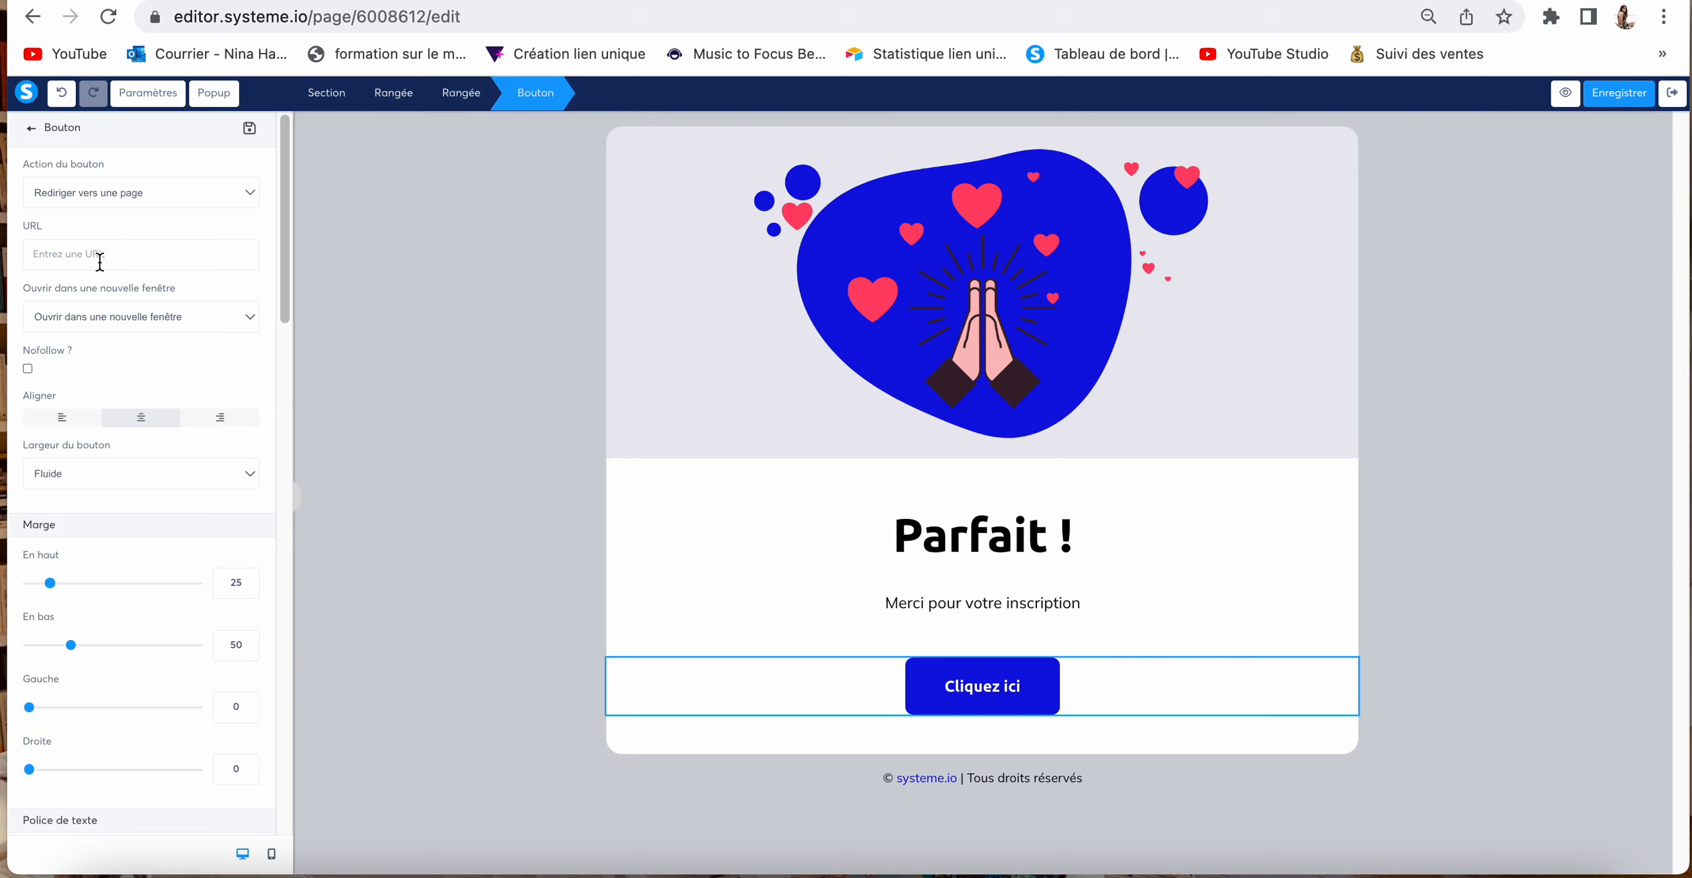
key(ctrl+v)
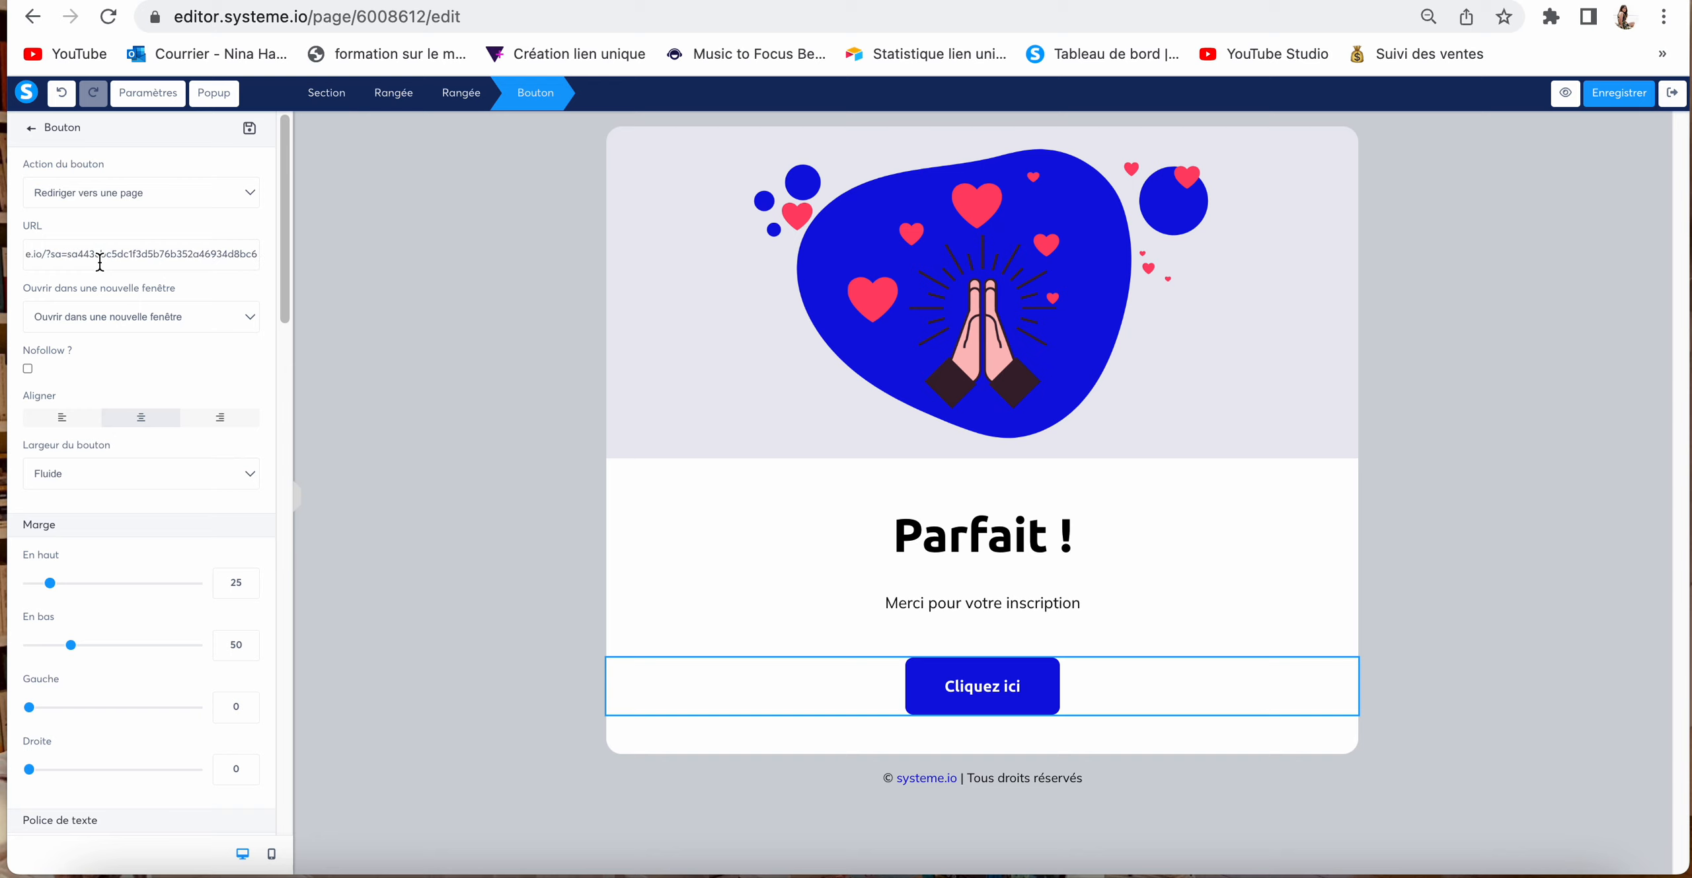
scroll(76, 267, left, 1)
scroll(61, 259, left, 2)
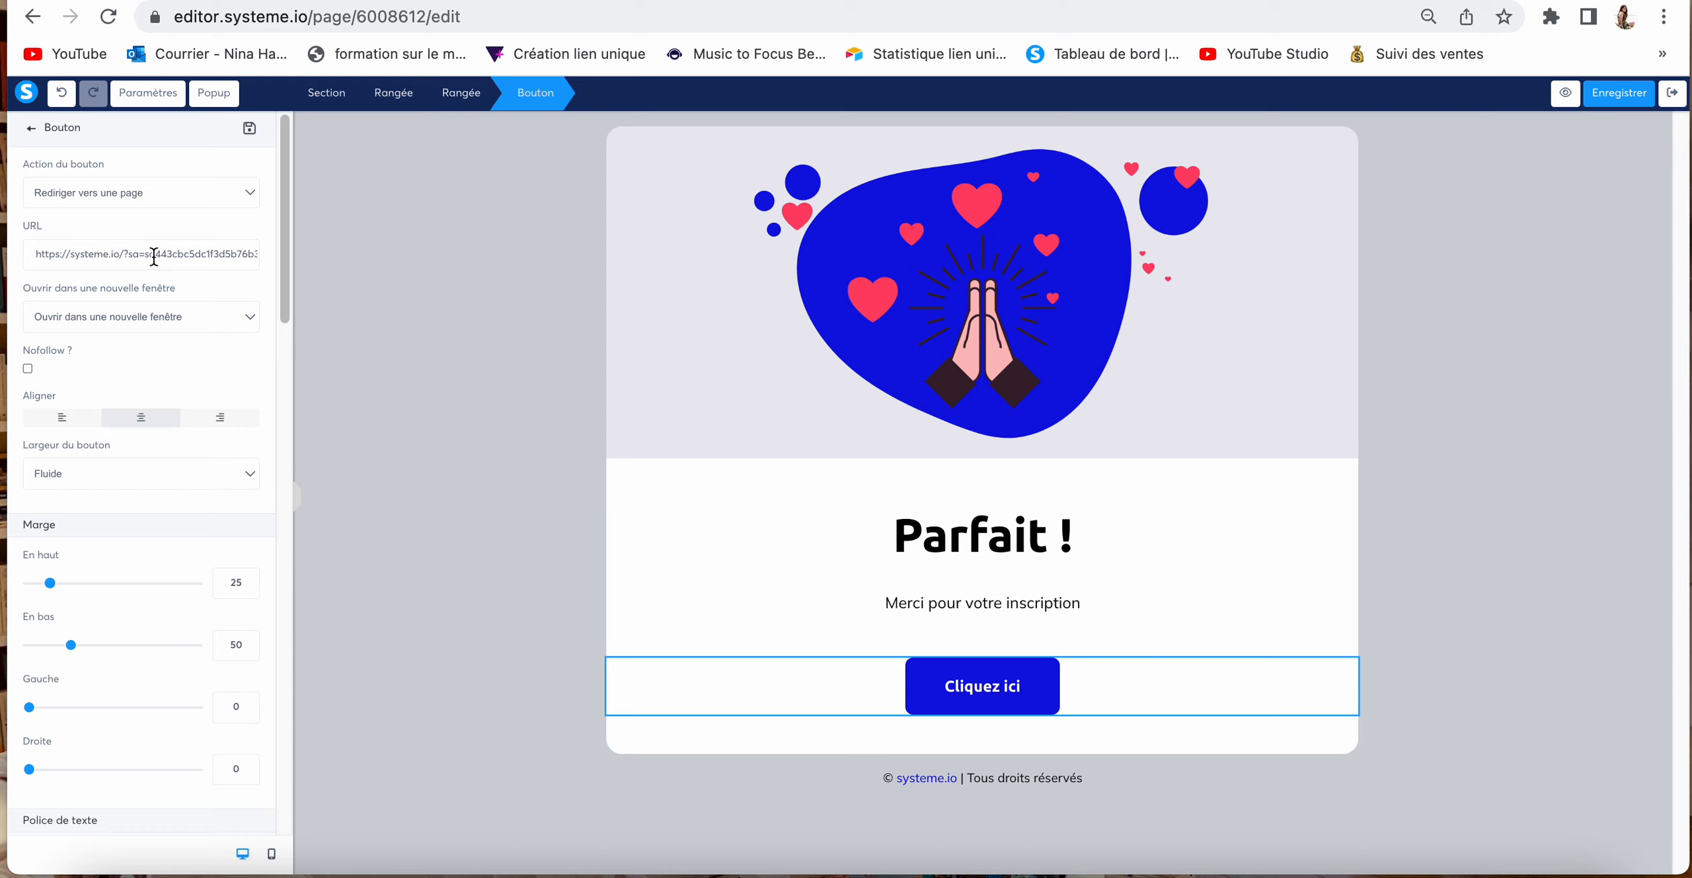
scroll(161, 257, right, 3)
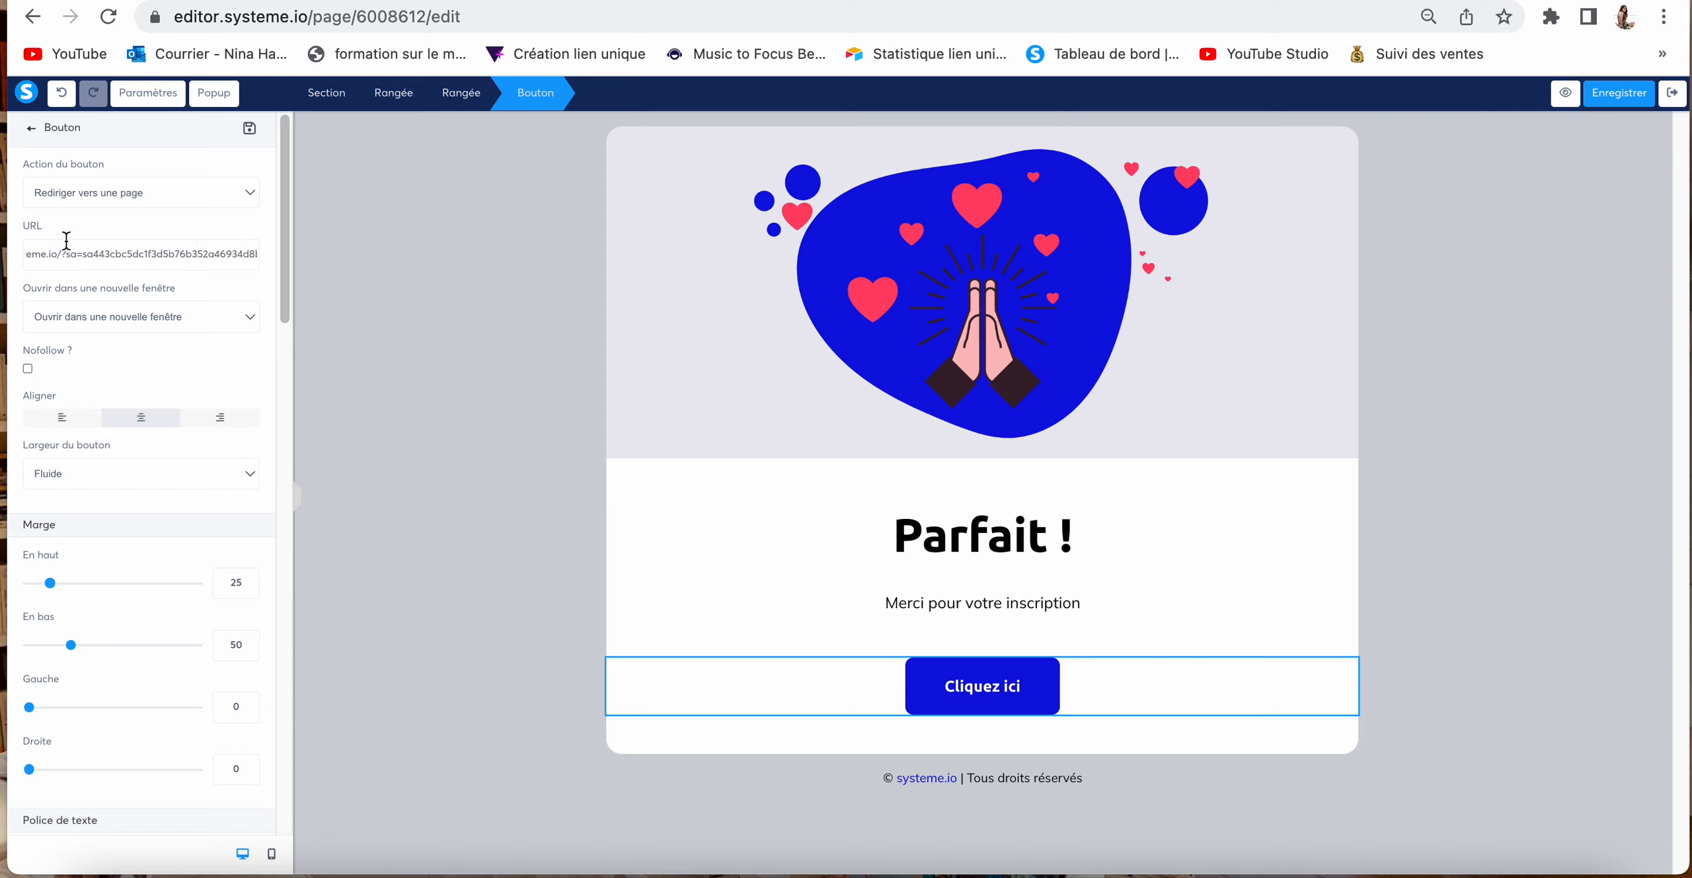
scroll(60, 257, left, 3)
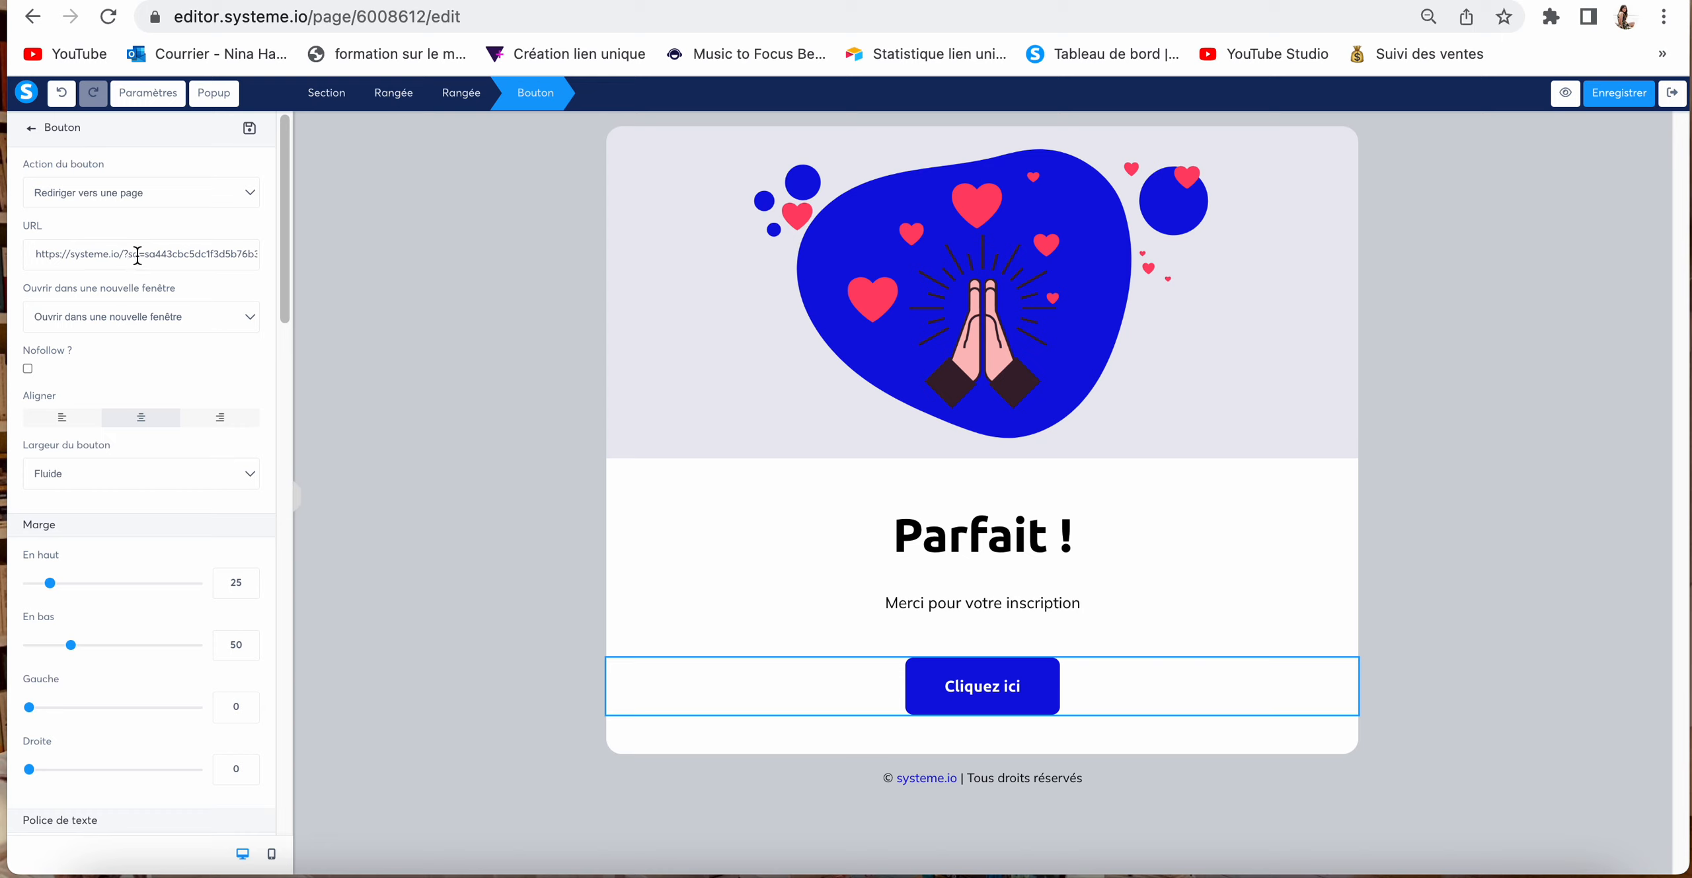
scroll(189, 256, right, 3)
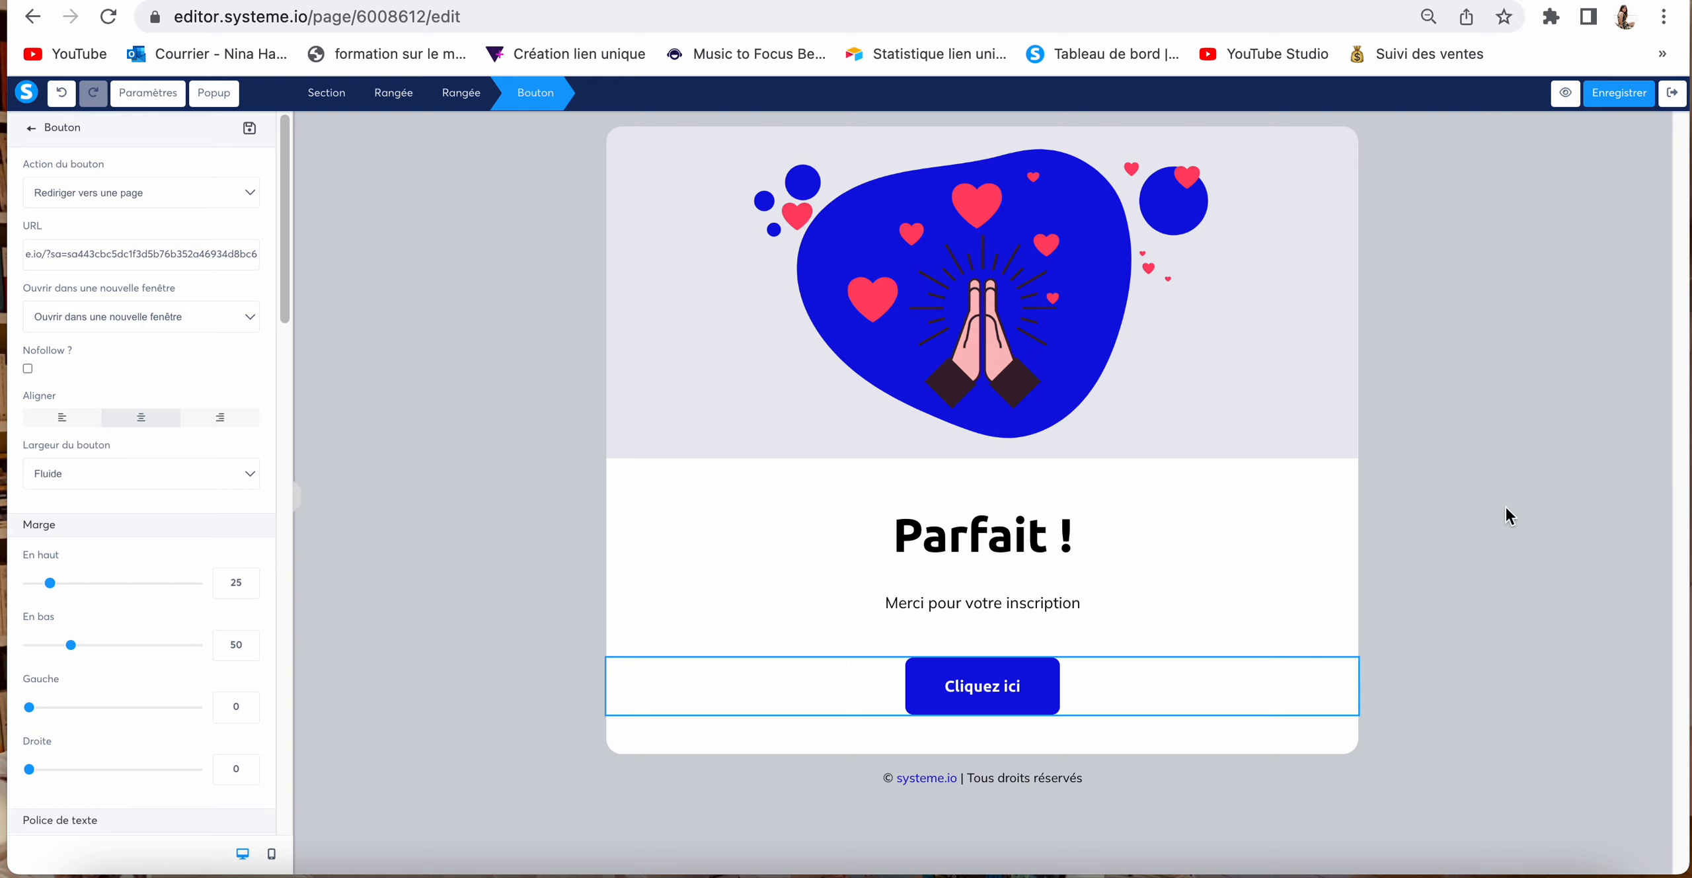
click(1616, 93)
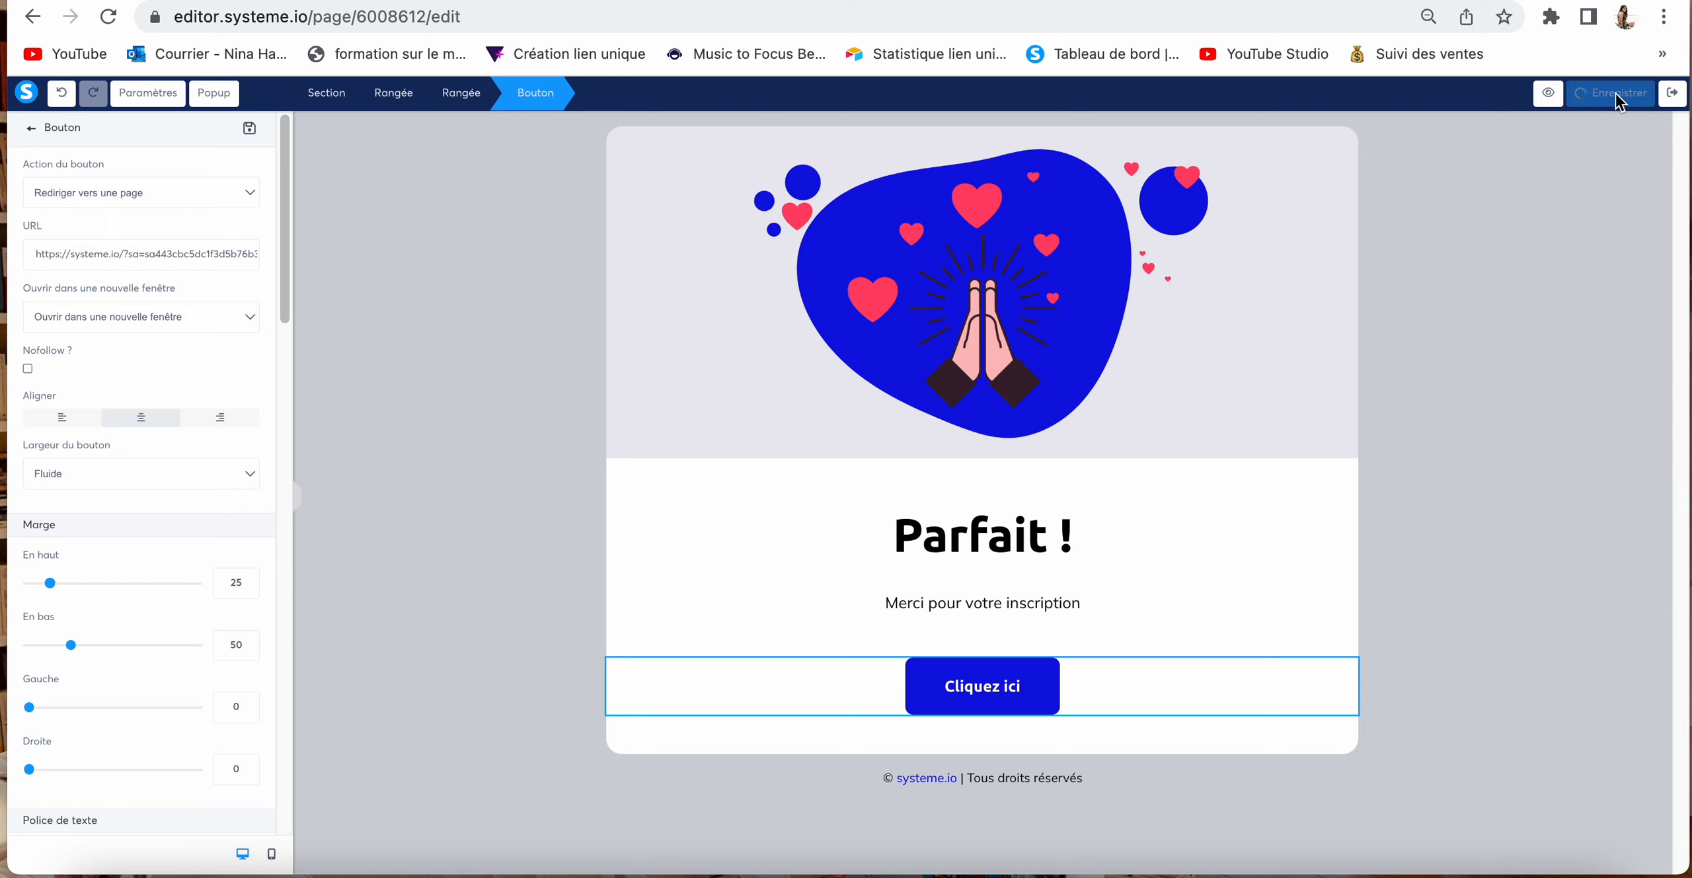
click(1673, 94)
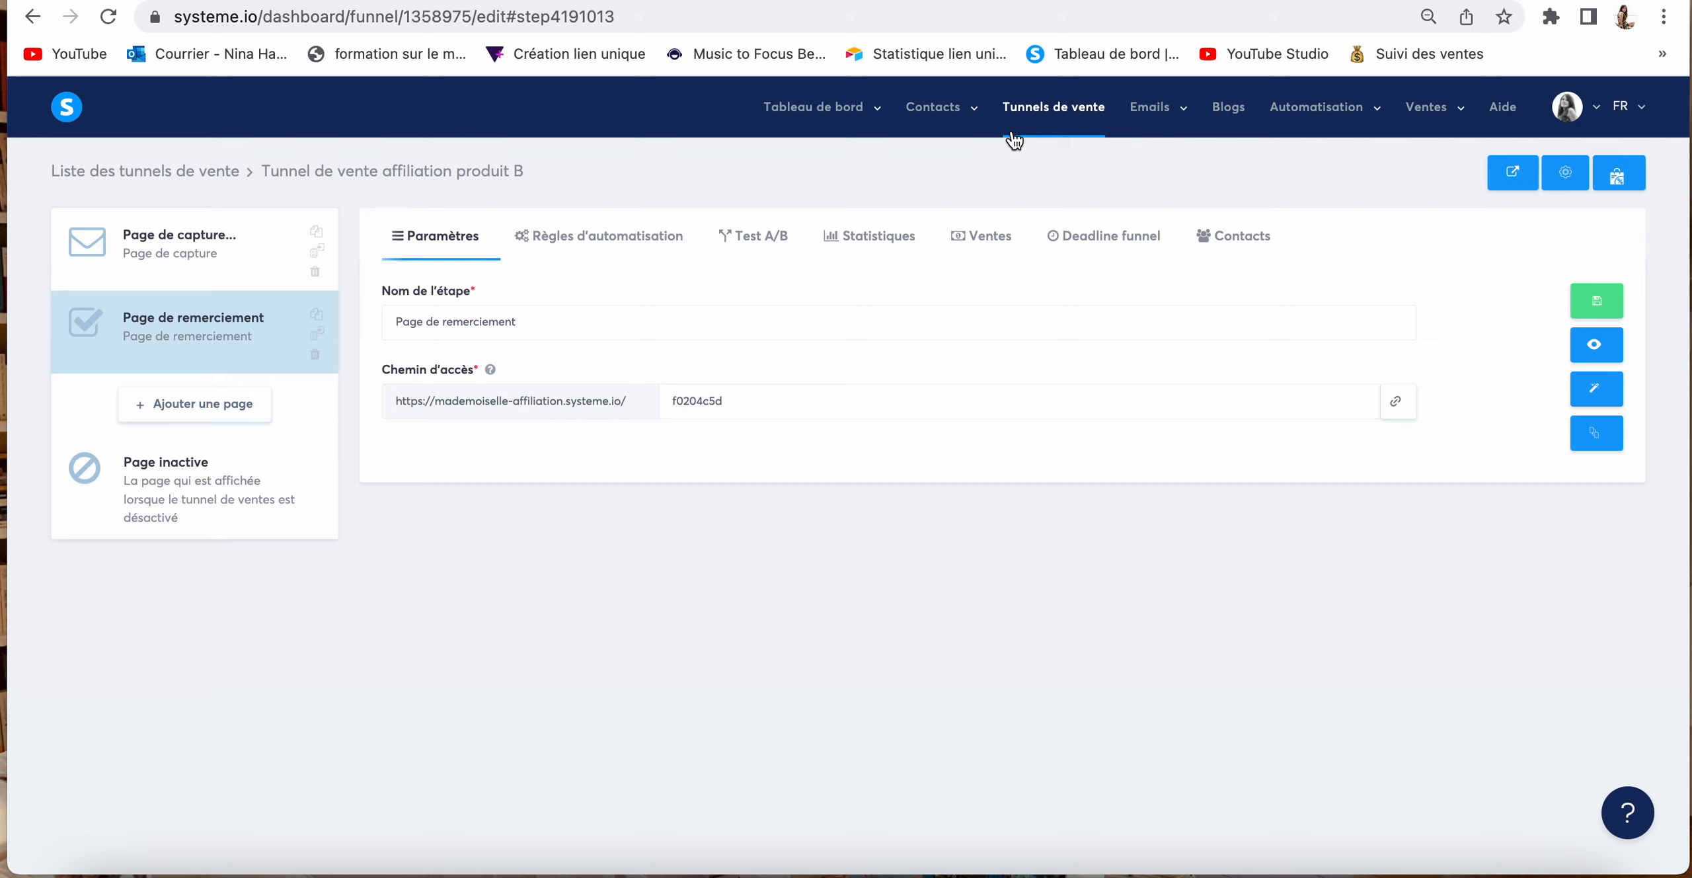
Step: Create a new email campaign named 'email affiliation produit B'
mouse_move(1157, 121)
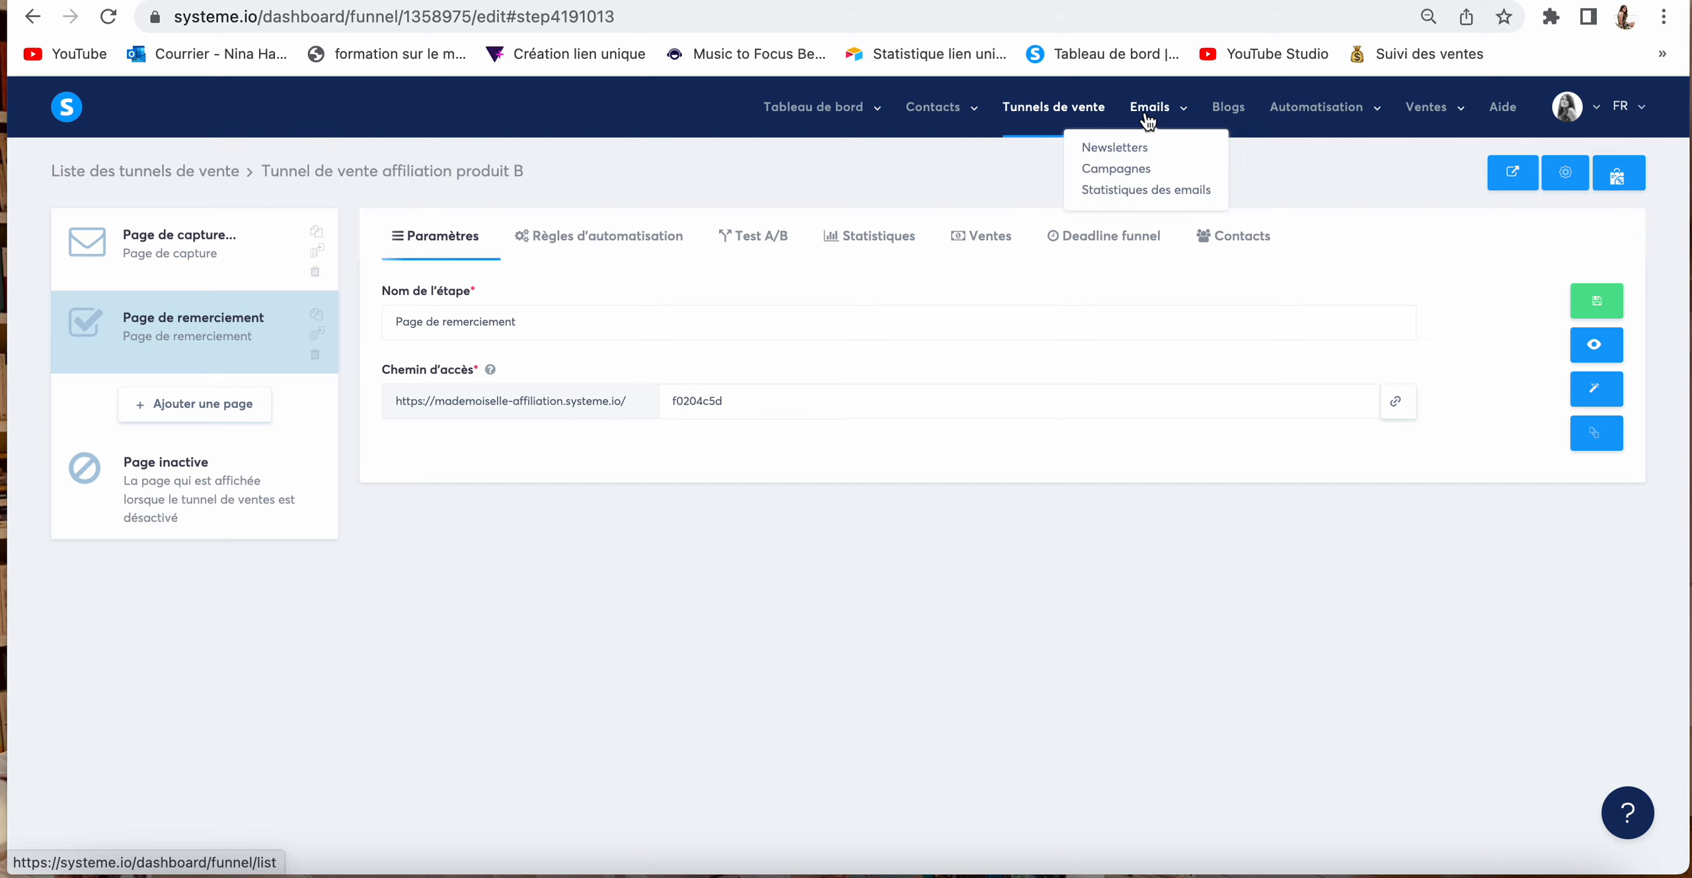
click(1130, 171)
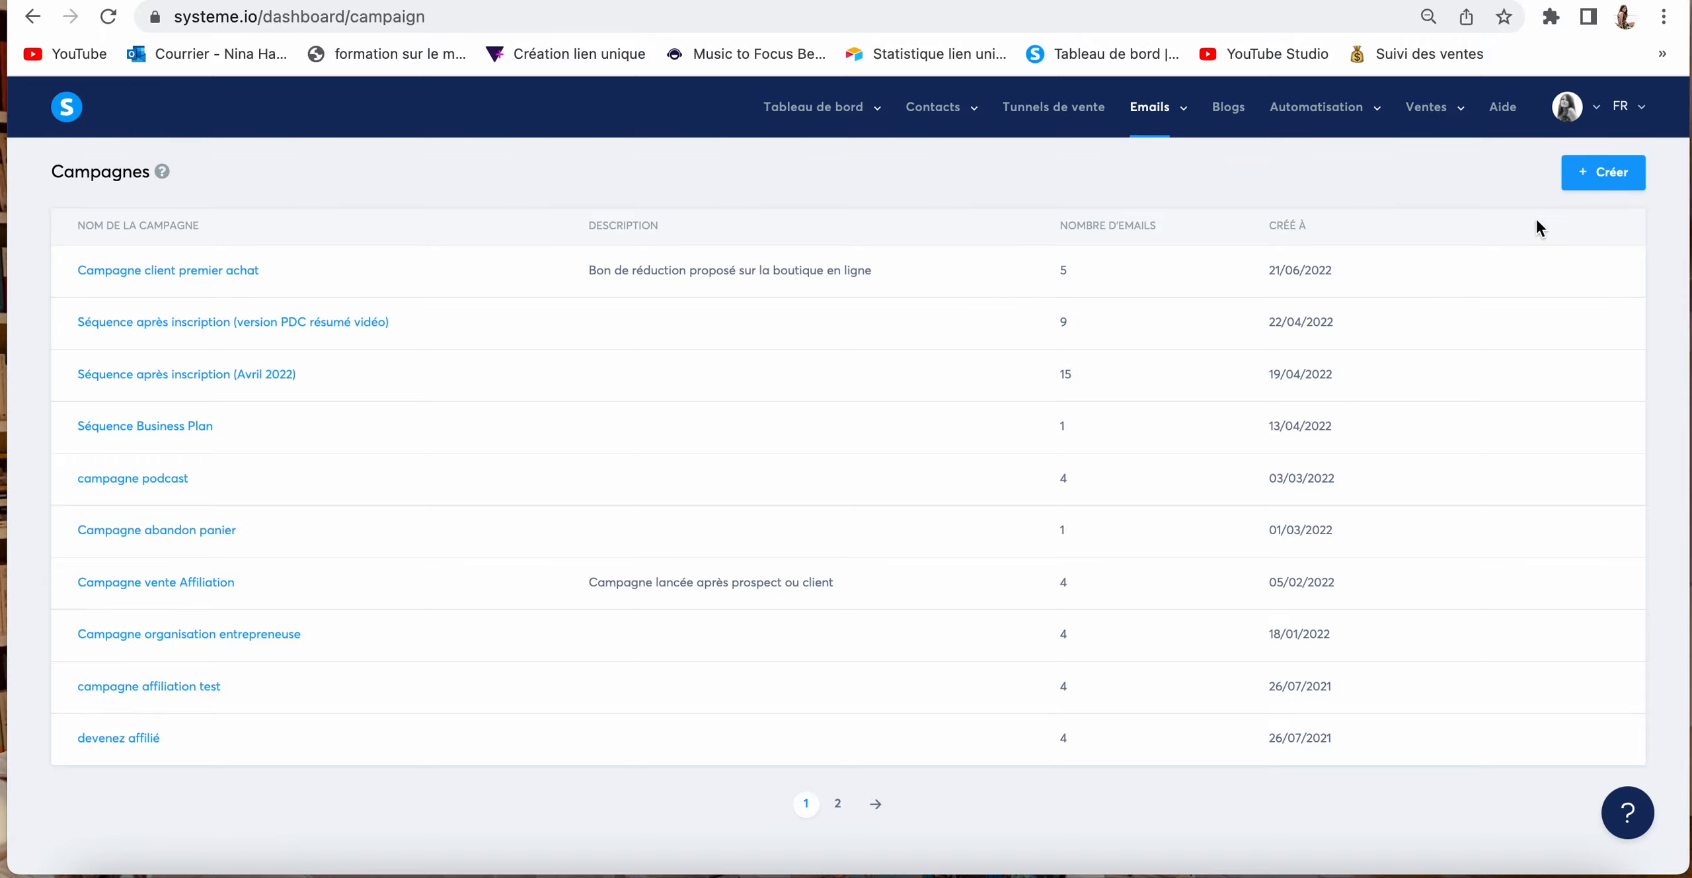
click(1586, 177)
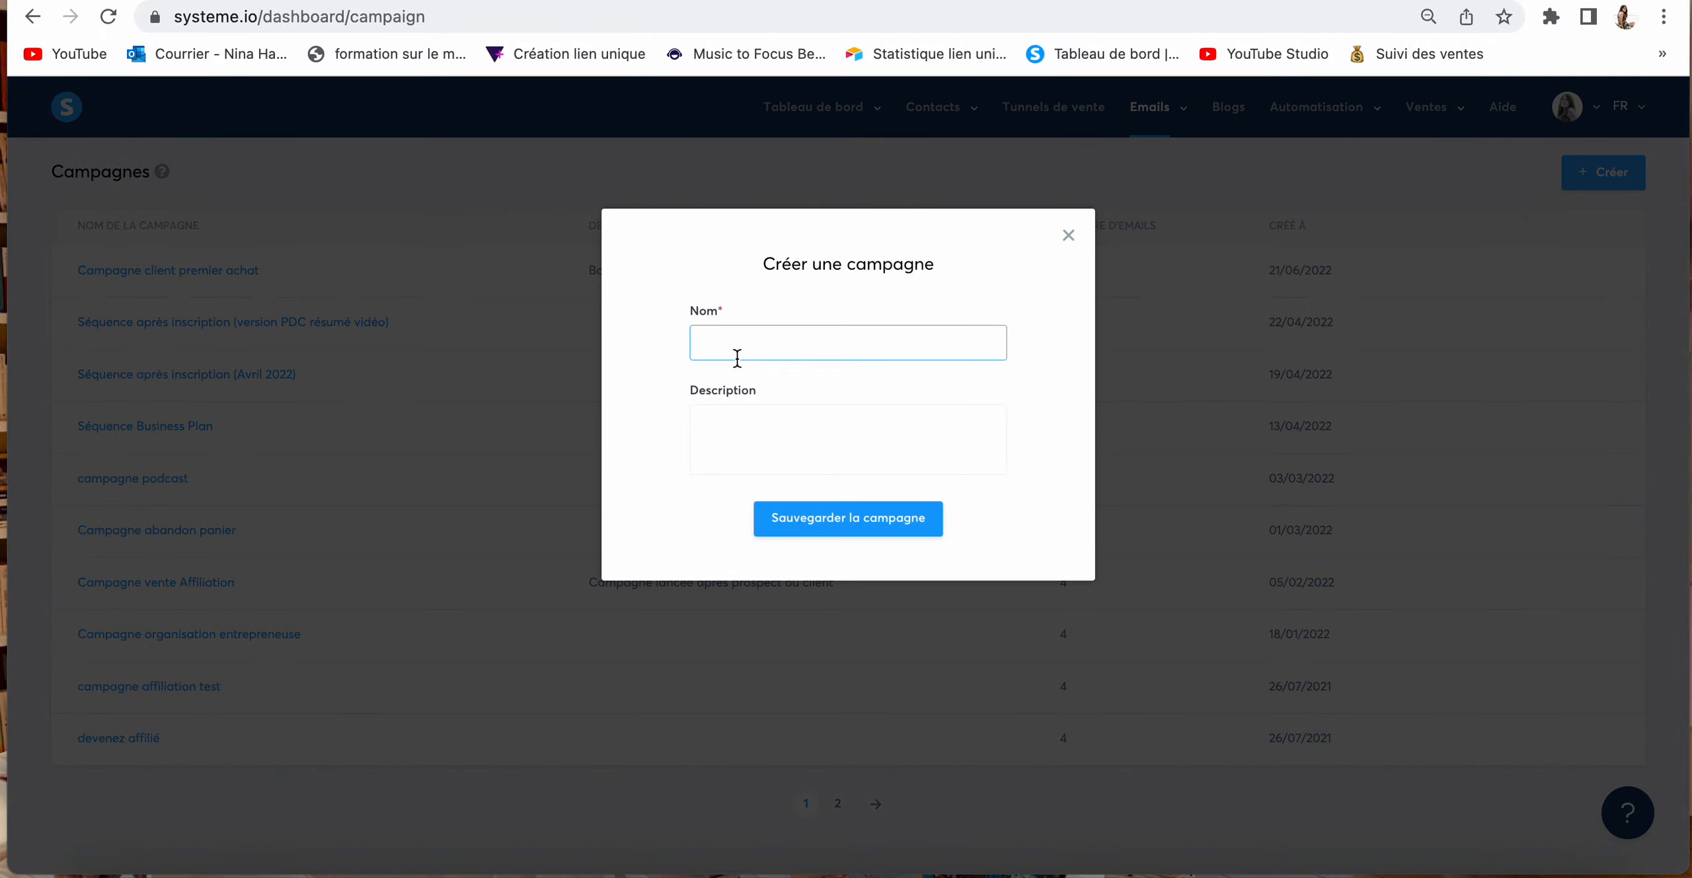
text(email affiliation produit B)
click(801, 522)
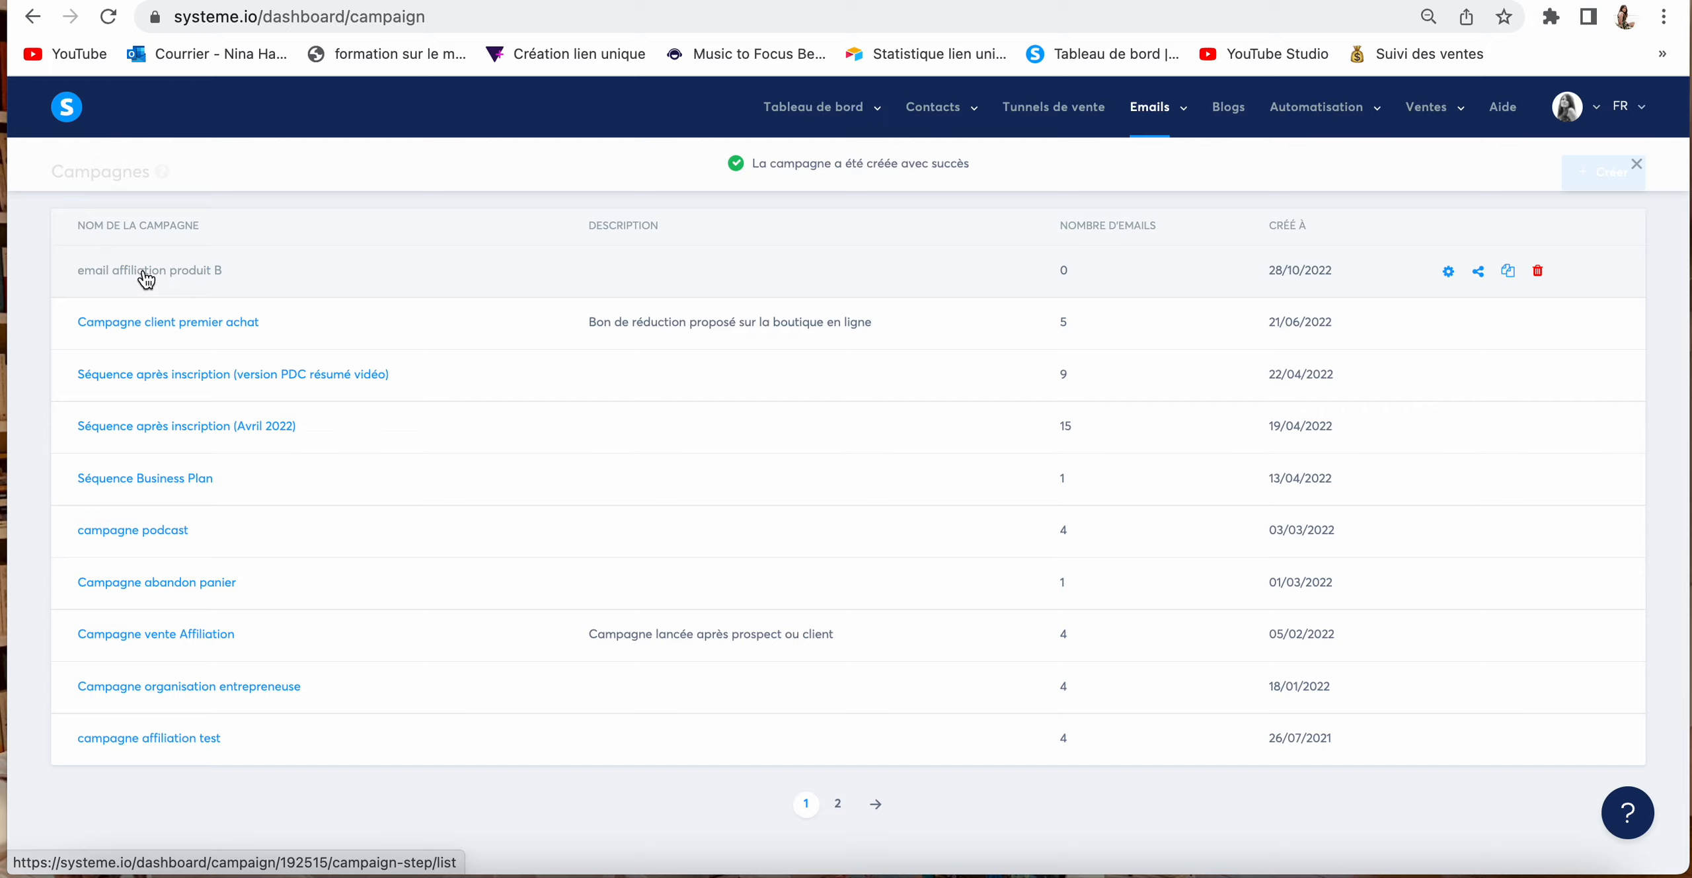
Step: Add an email step with subject 'objet d'email n°1' using the classic editor
click(137, 272)
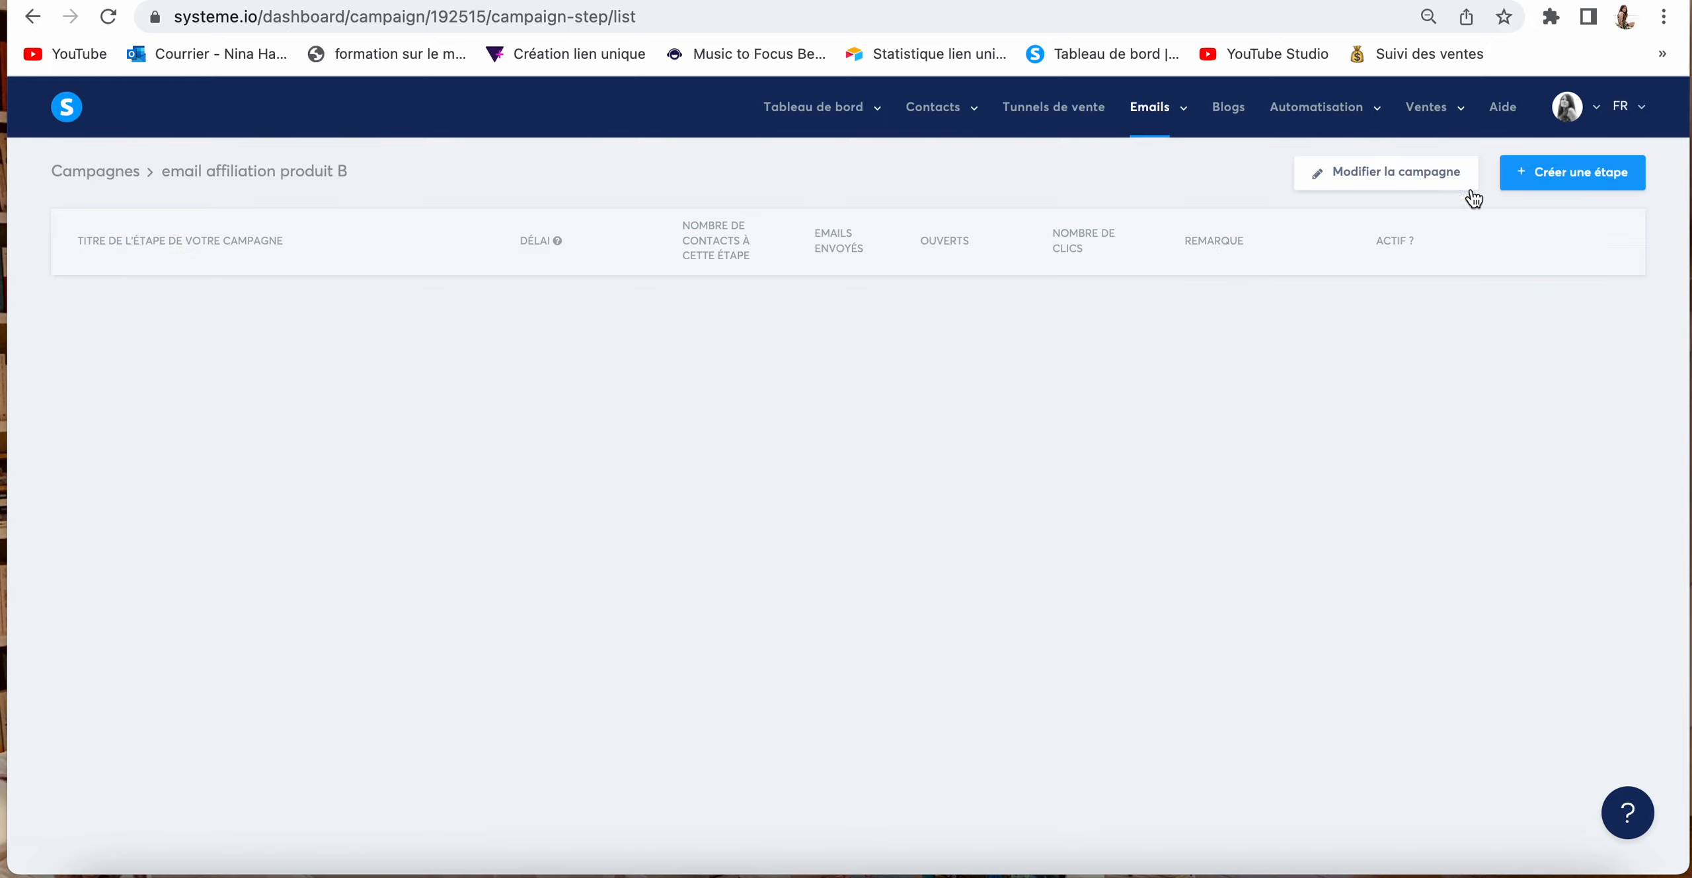
click(1522, 179)
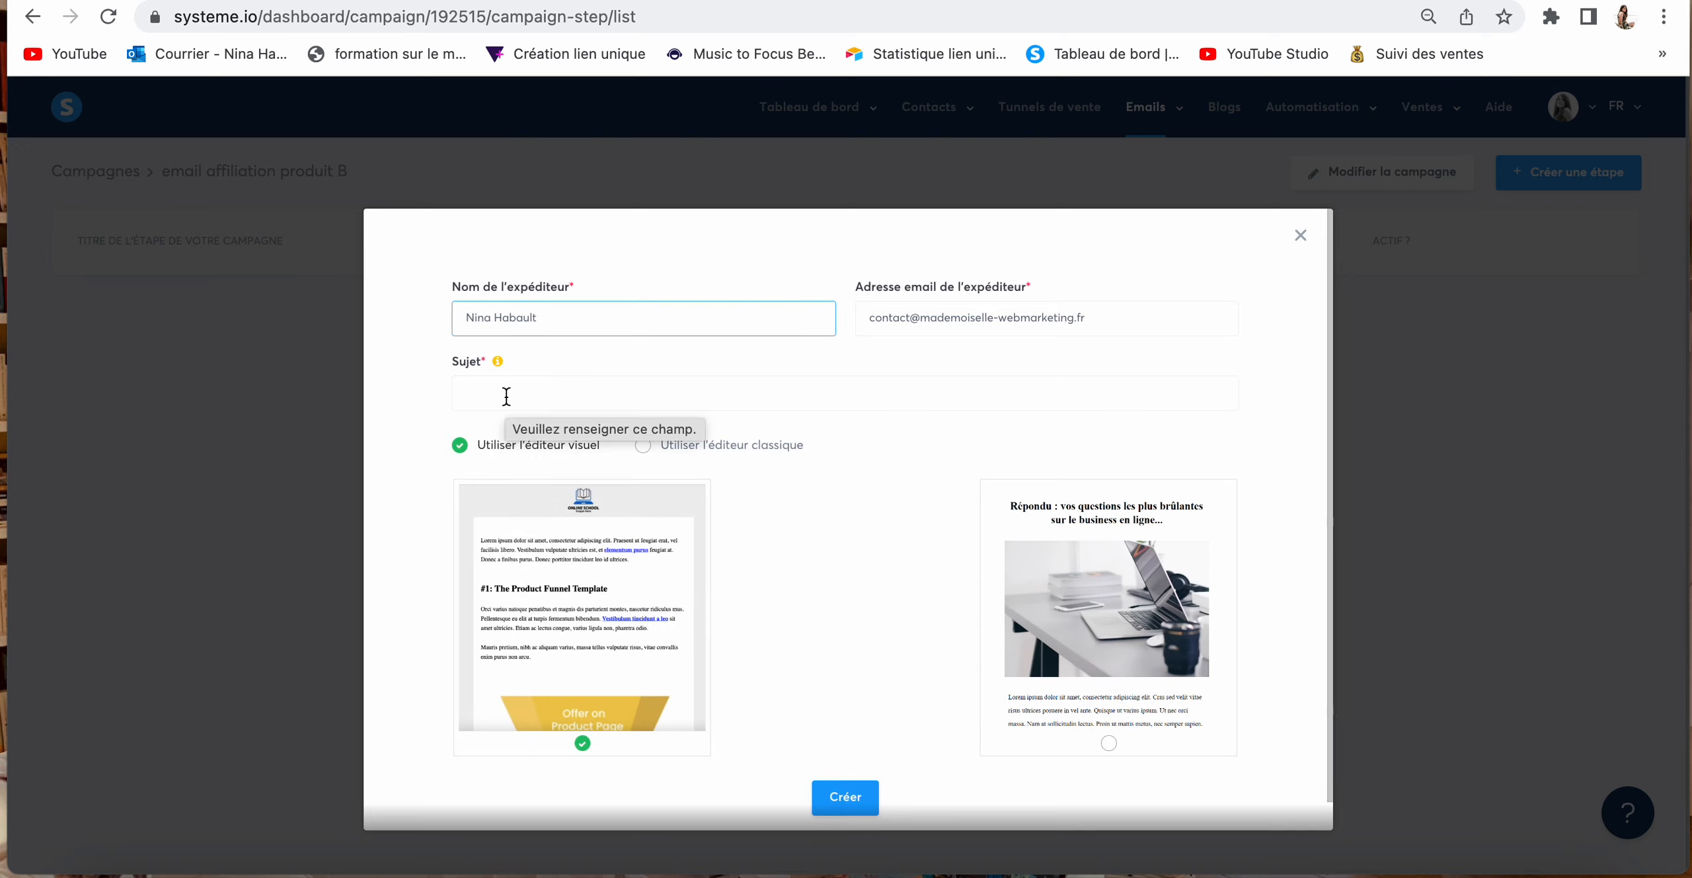
click(506, 396)
text(objet d'email n°1)
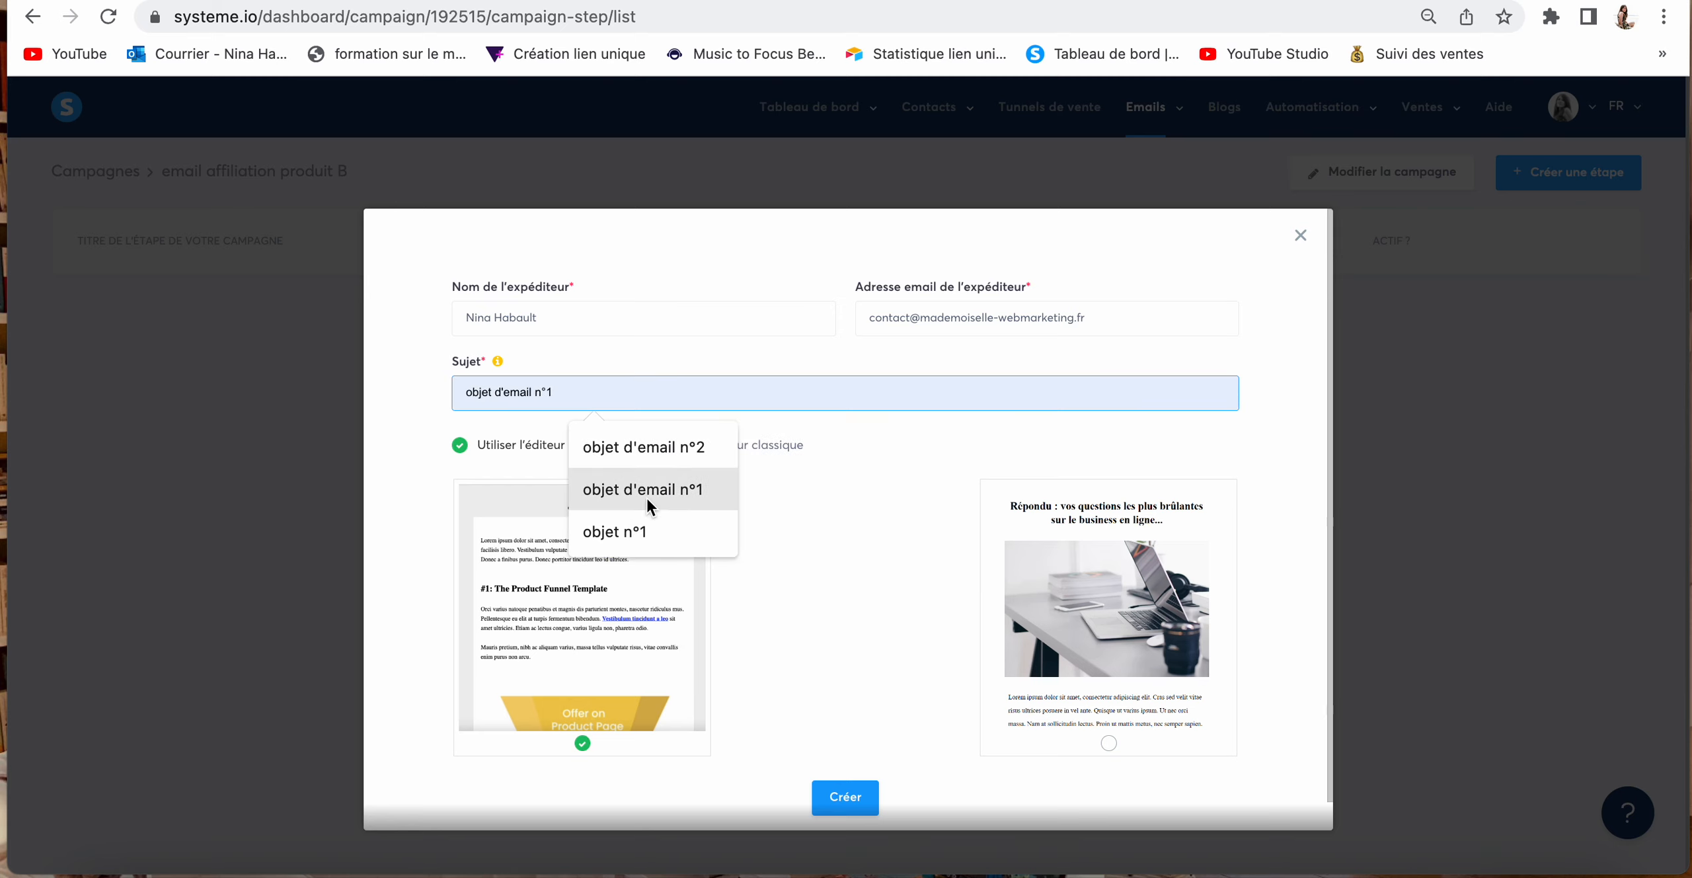
click(650, 493)
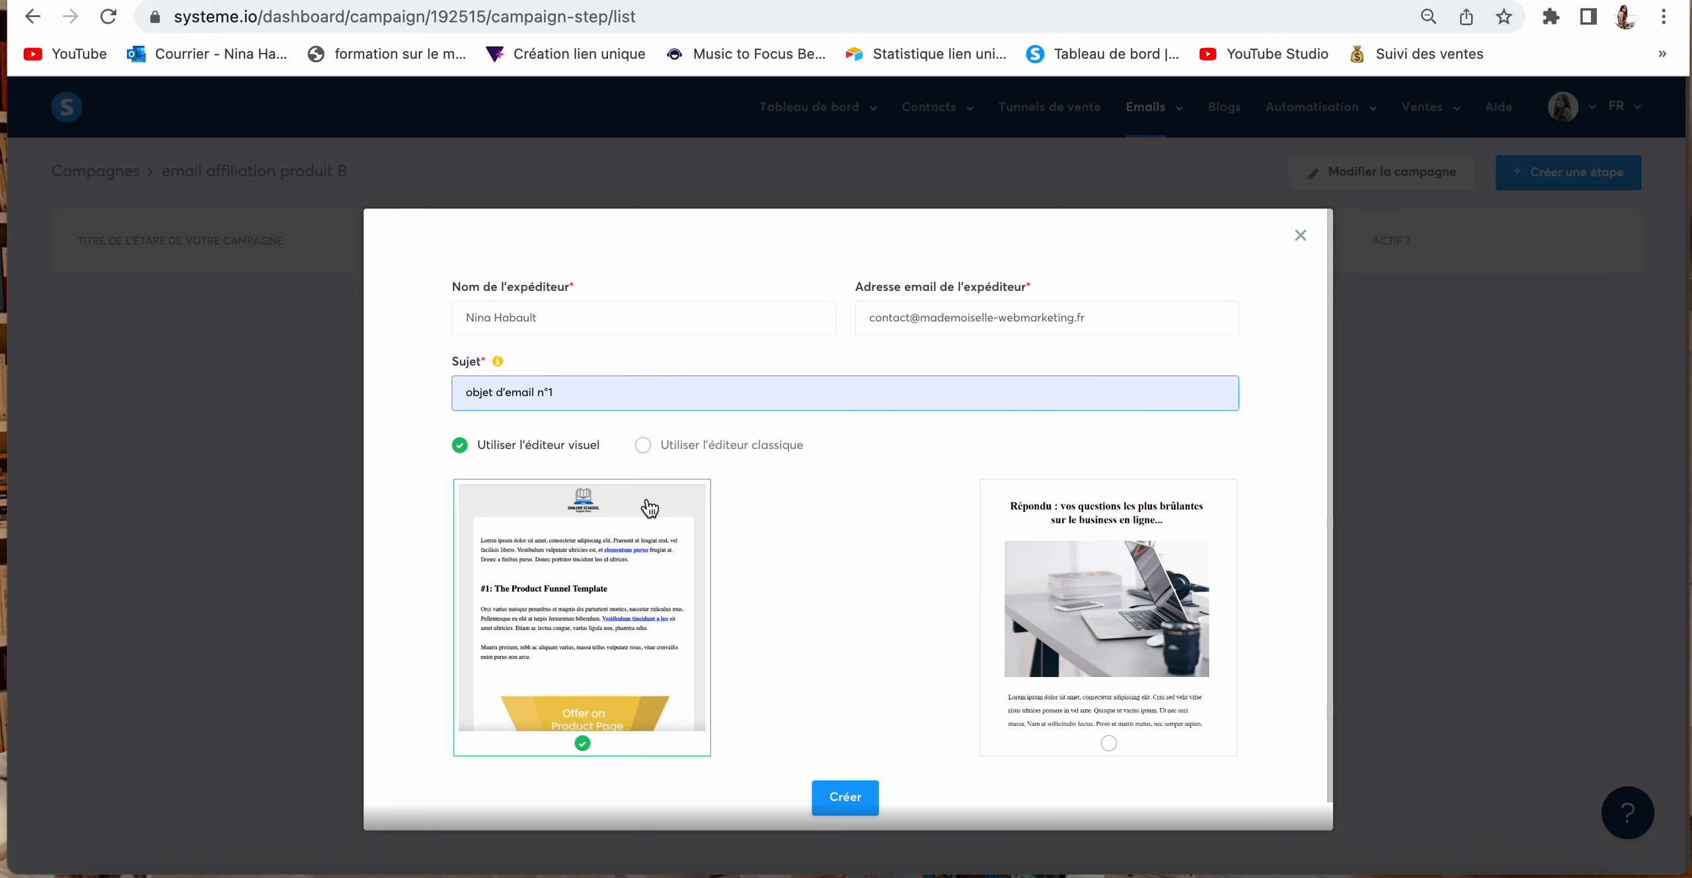
scroll(619, 486, down, 1)
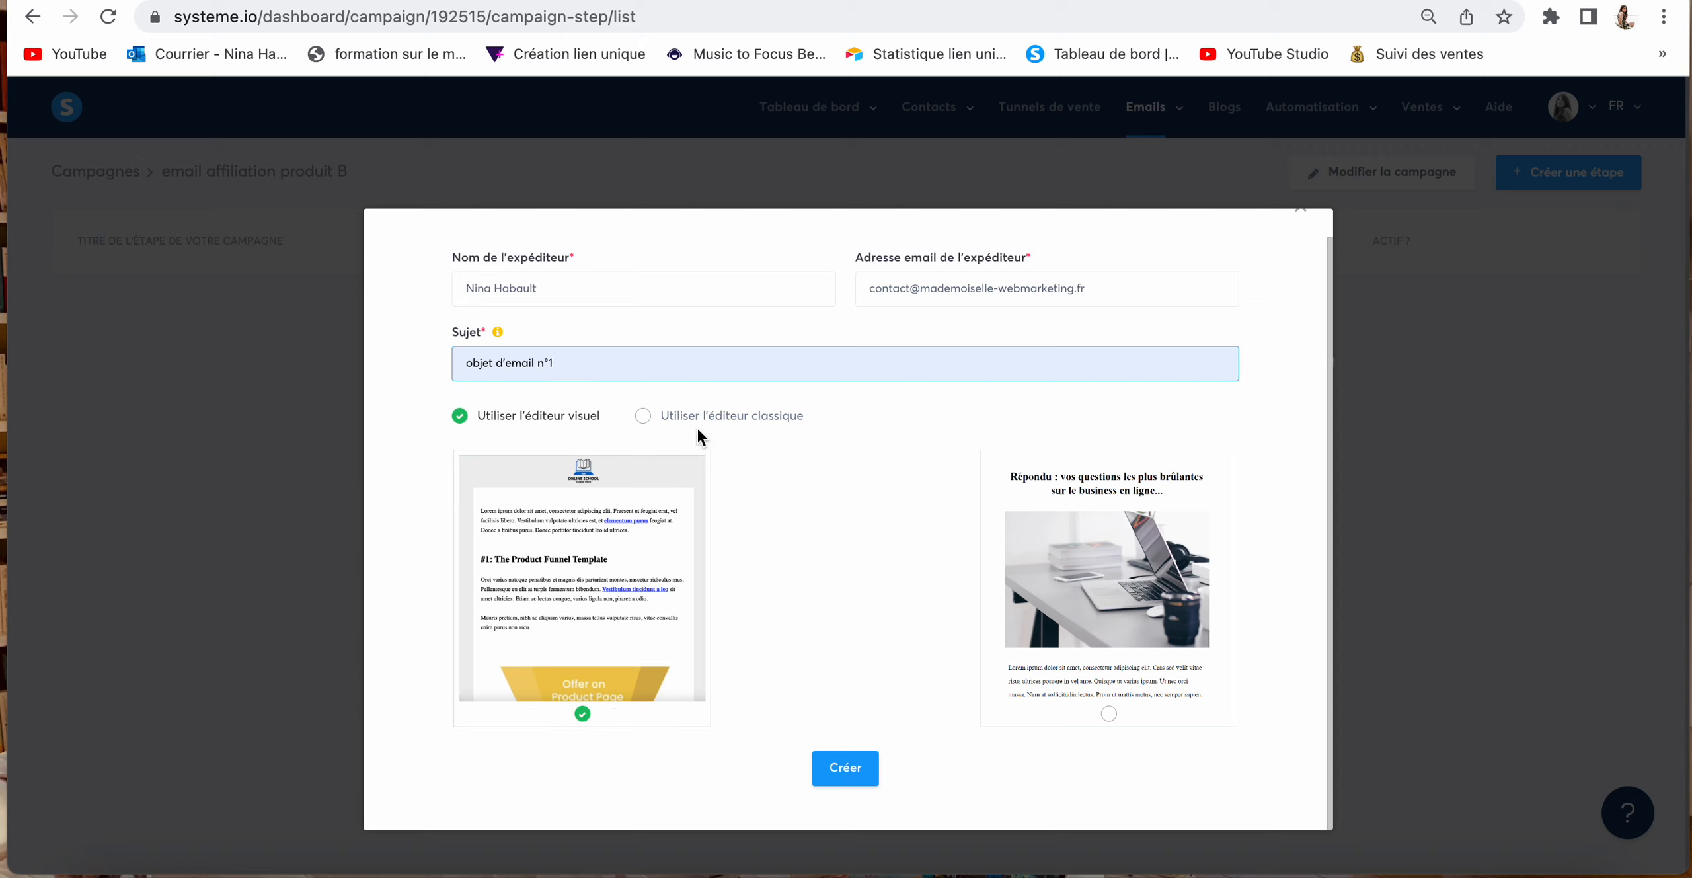
click(651, 418)
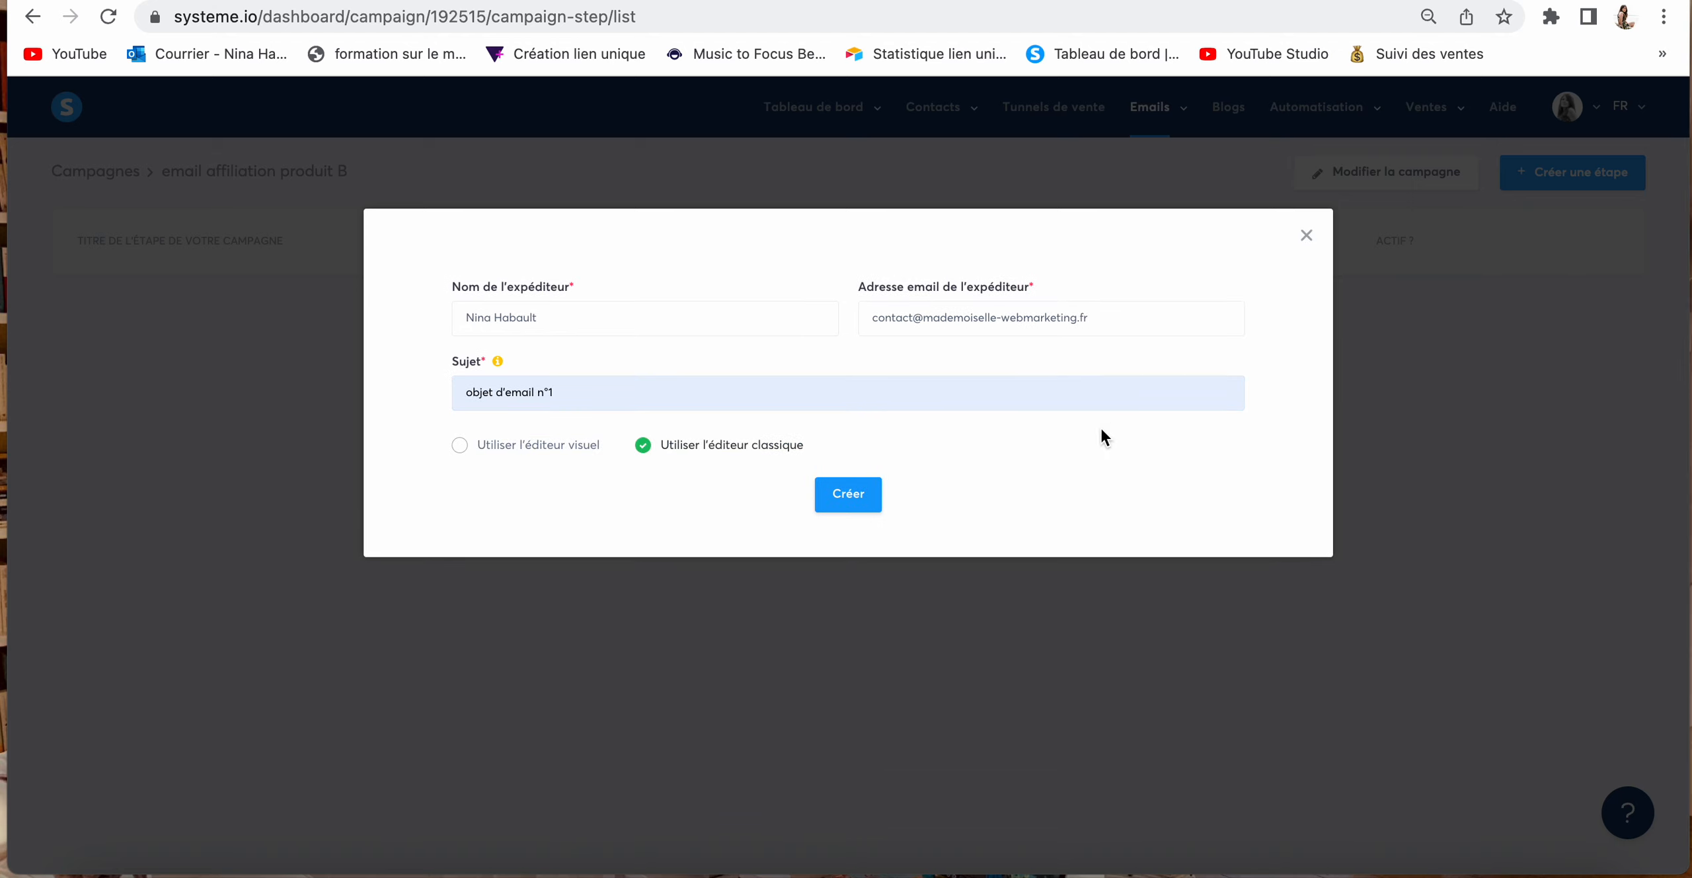
click(846, 497)
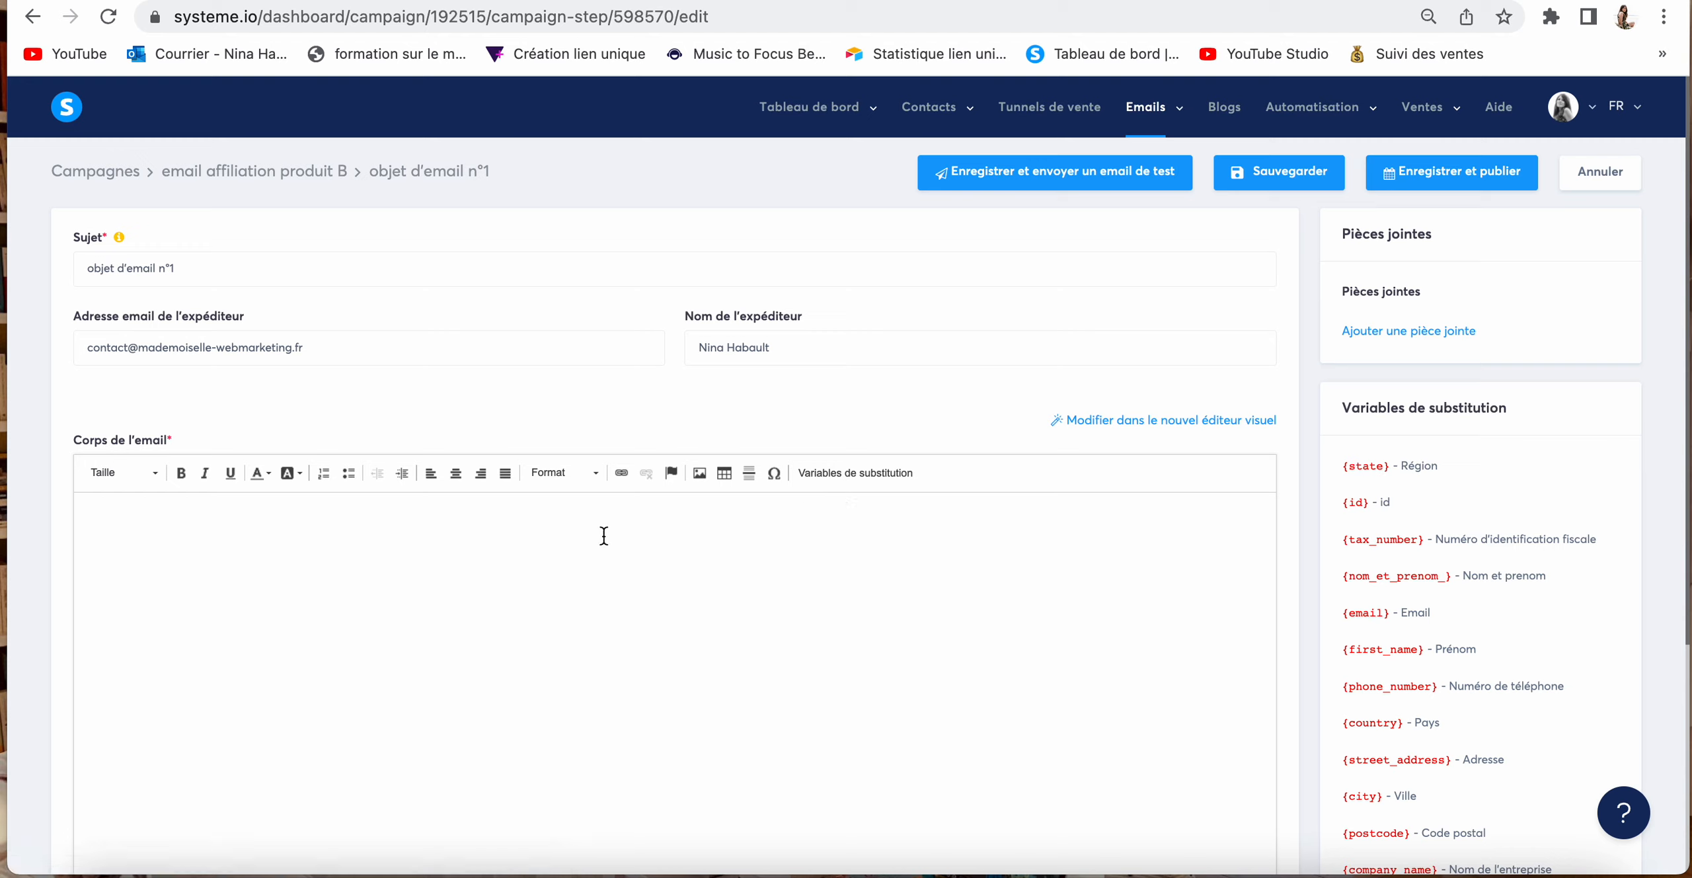
Step: Write the email body: 'Bonjour,', the PDF reminder, the 15% Instagram software offer, and a signature
click(318, 570)
text(Bonjour,)
key(Return)
key(Return)
text(Cela fait quelques jours qu)
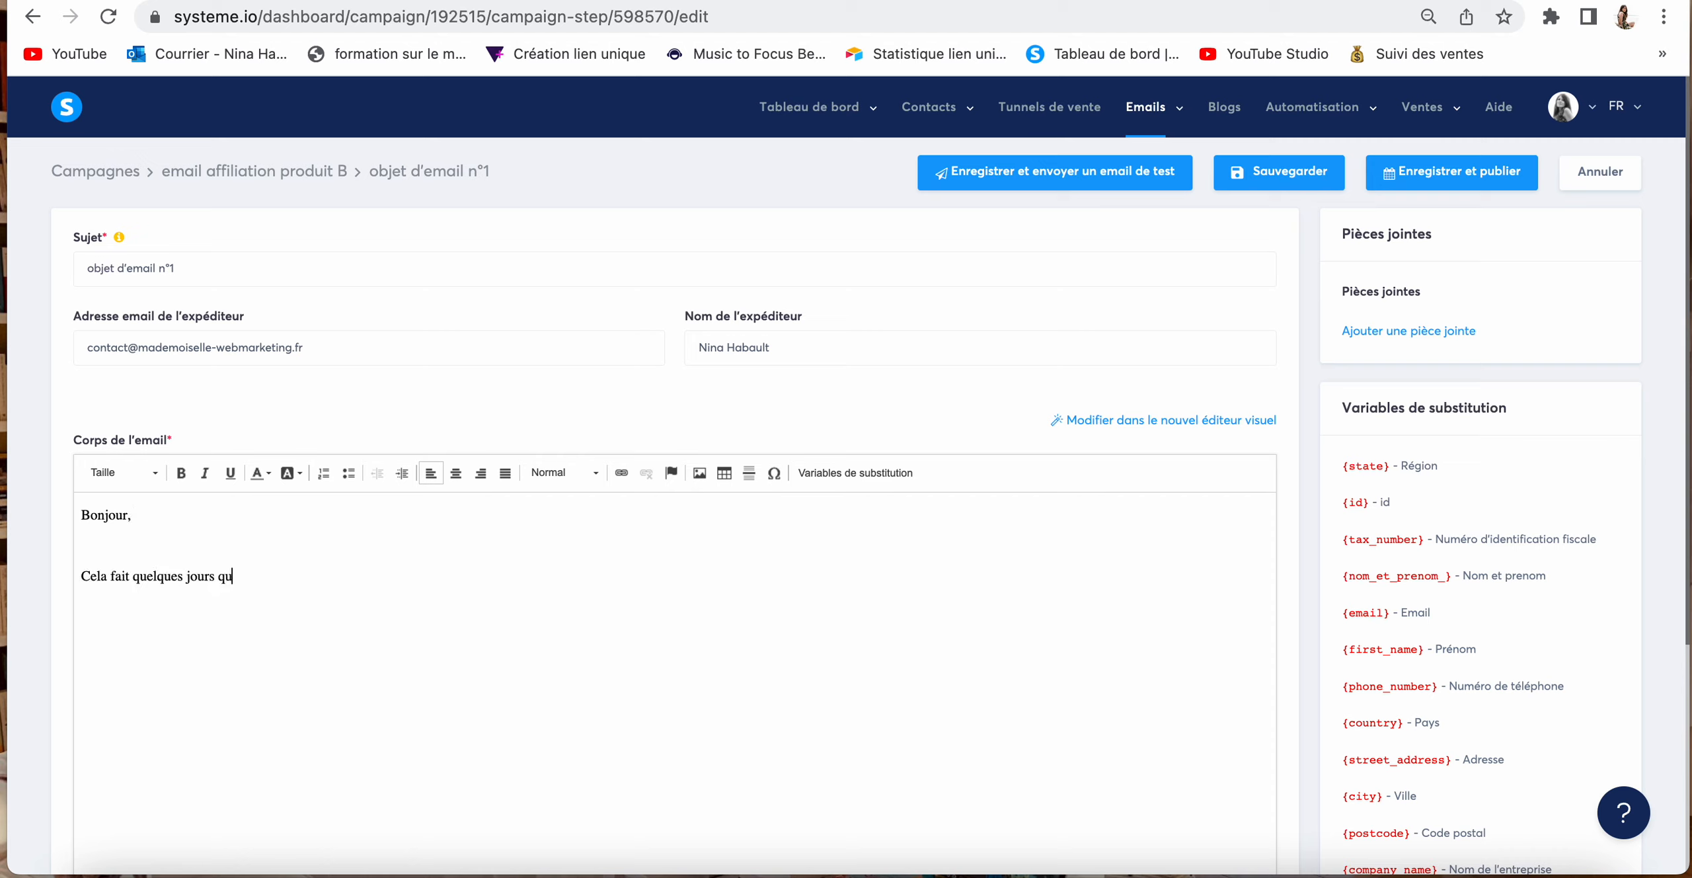
text(e vous avez téléchargé le PDF "B)
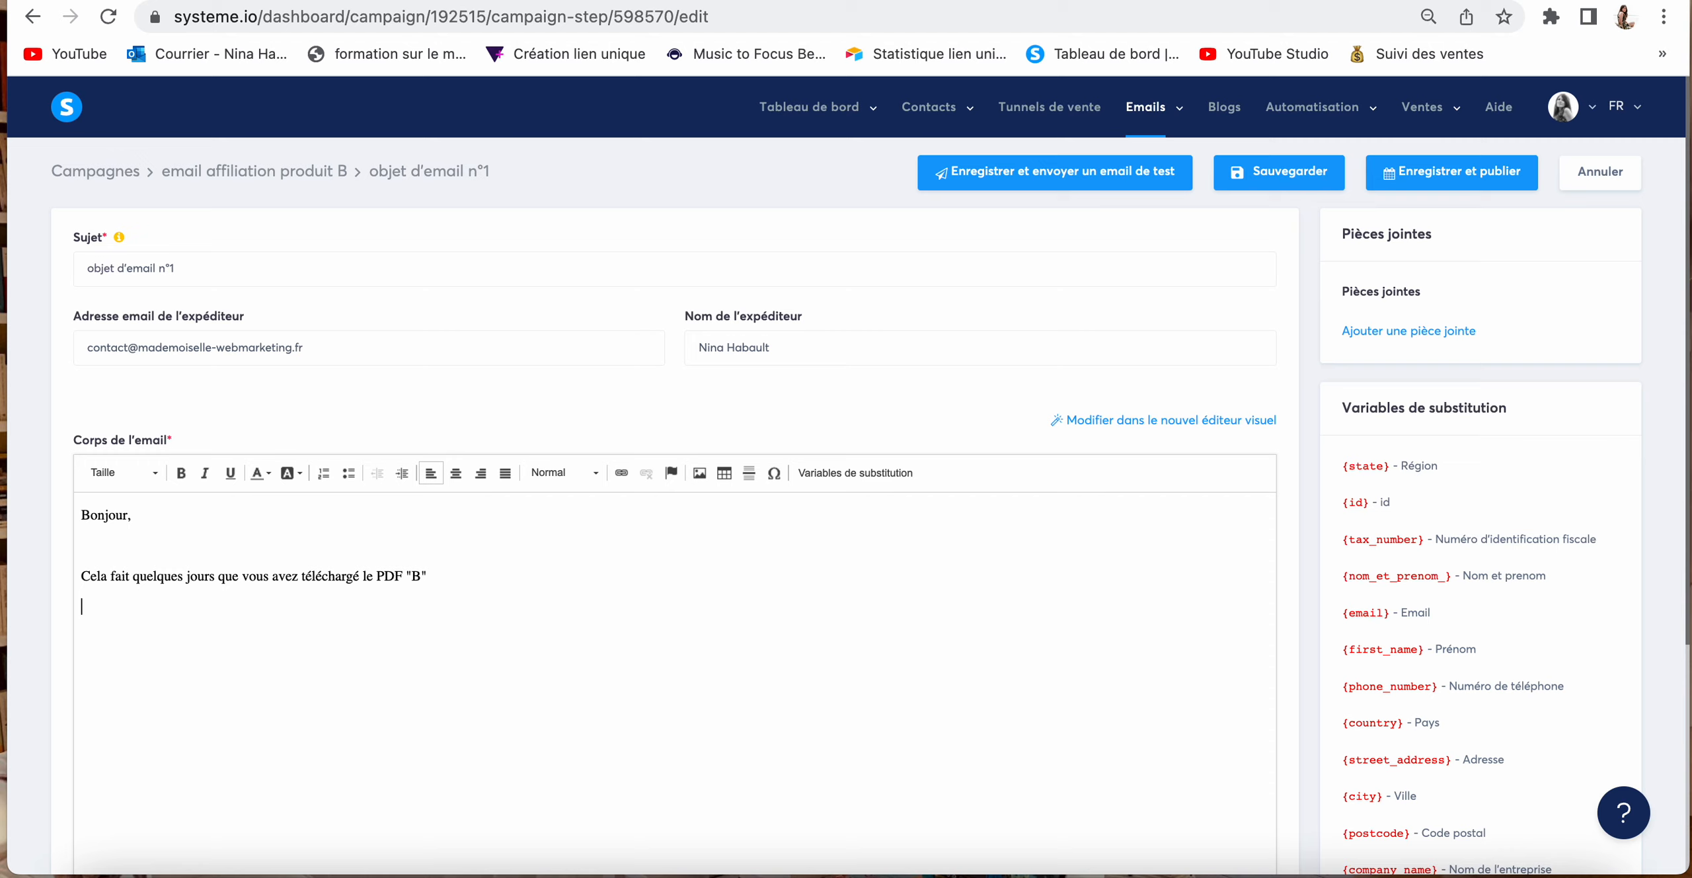
text(Si ce n'est pas encore fait, profite)
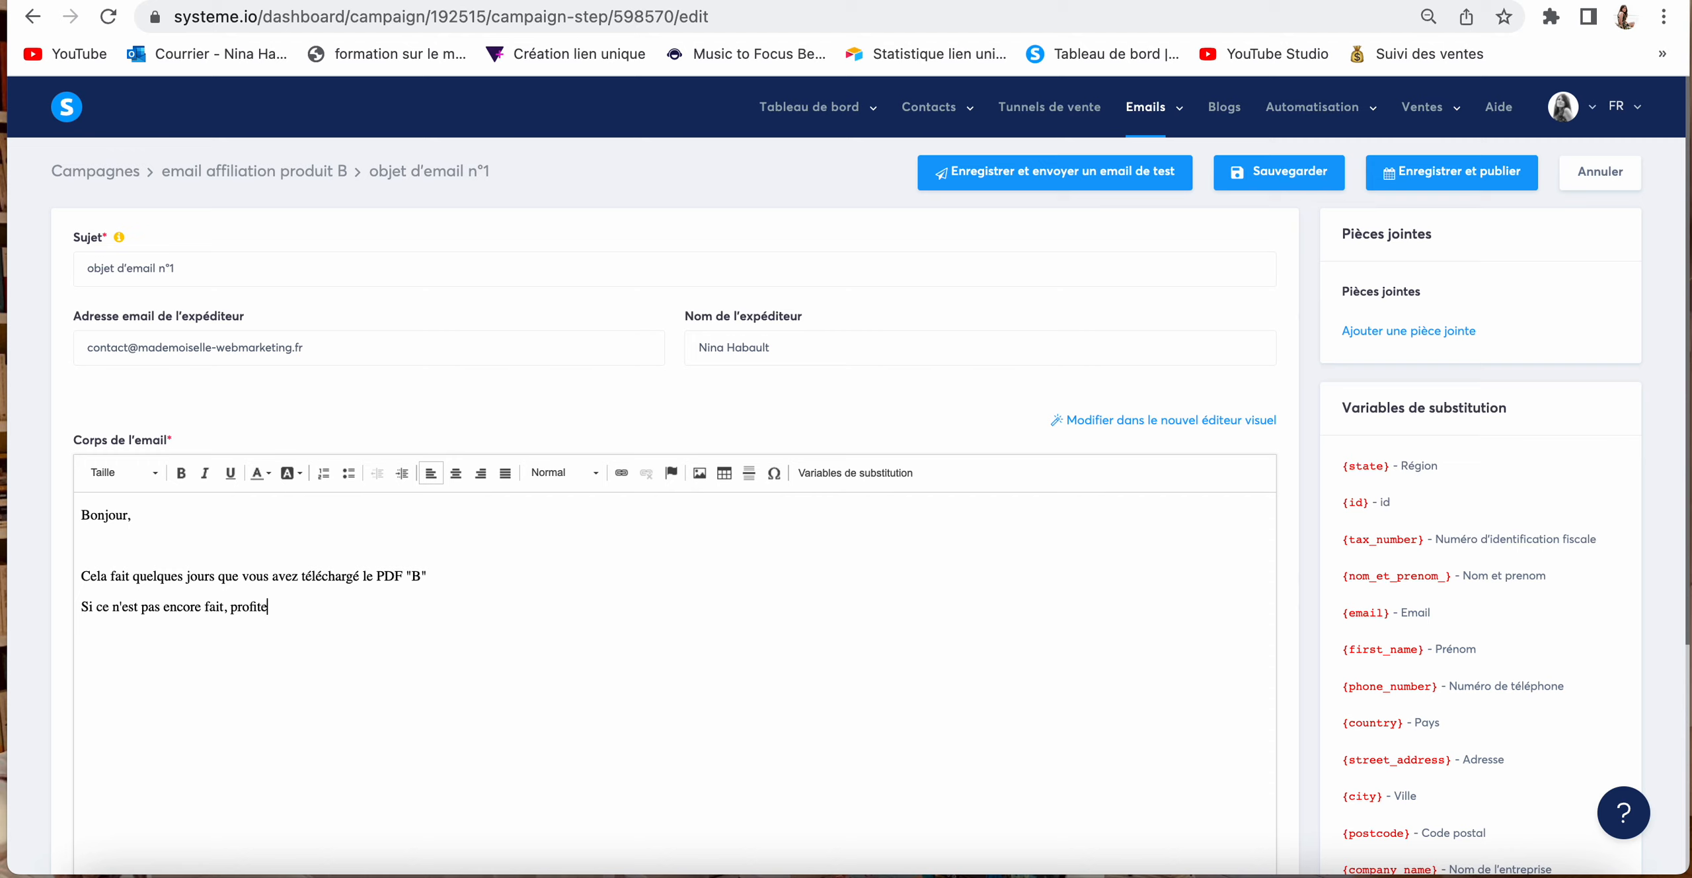
text(z de 16)
text(%d)
key(BackSpace)
text(sur le logiciel instagram)
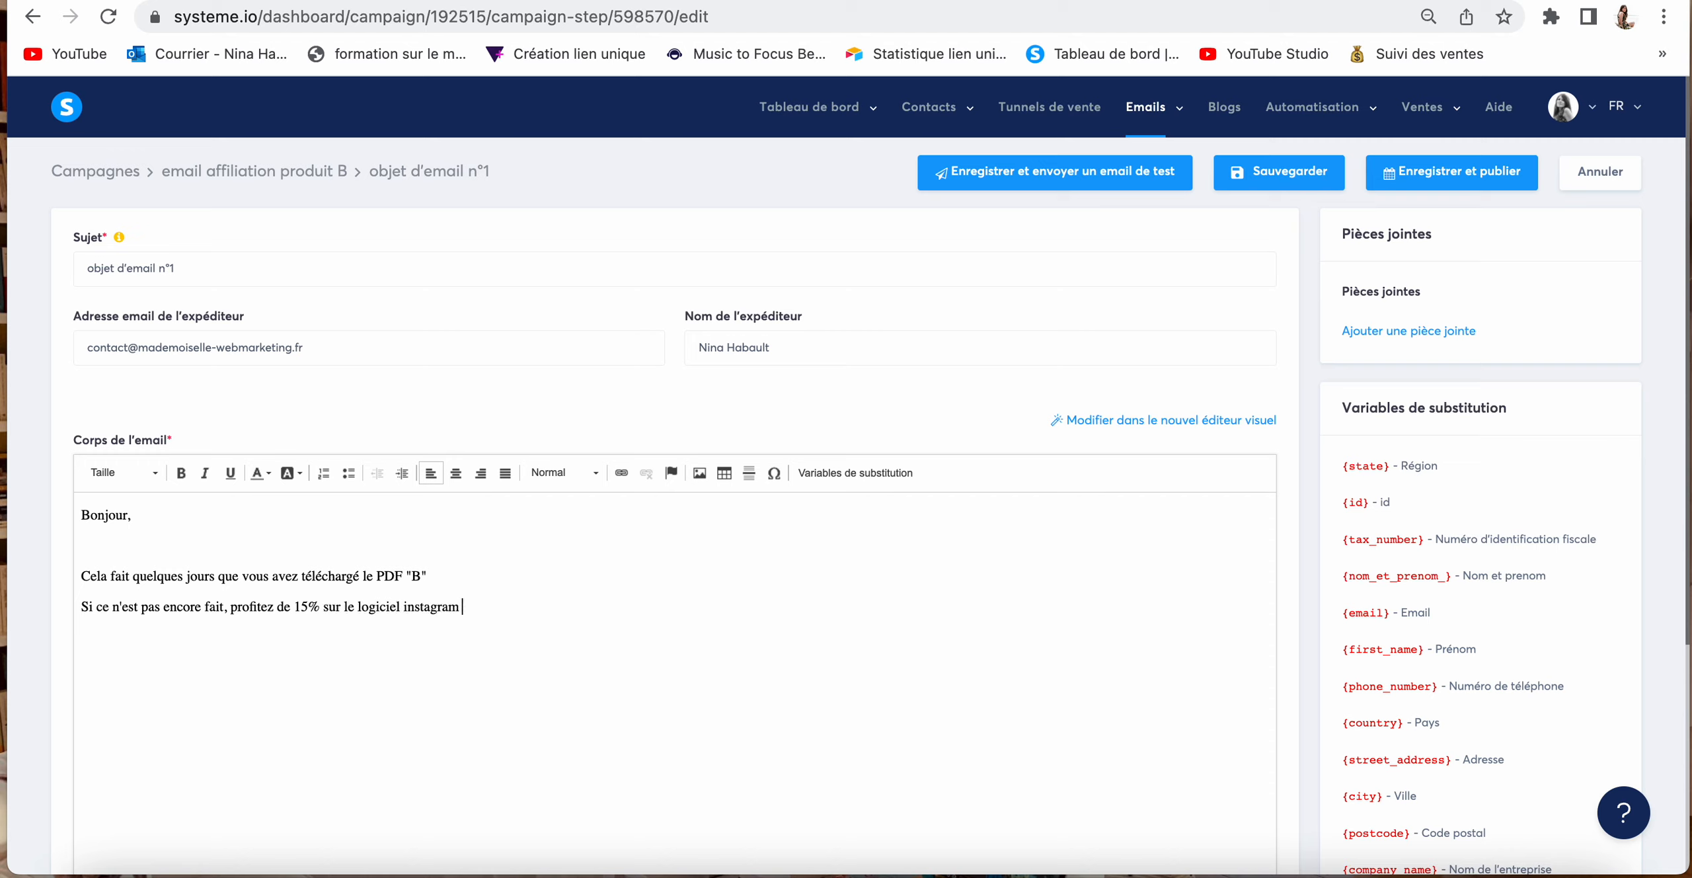
text( en cliquant ici)
key(Return)
text(Nina)
key(Up)
Step: Link the 15% offer line to the affiliate URL
triple_click(141, 606)
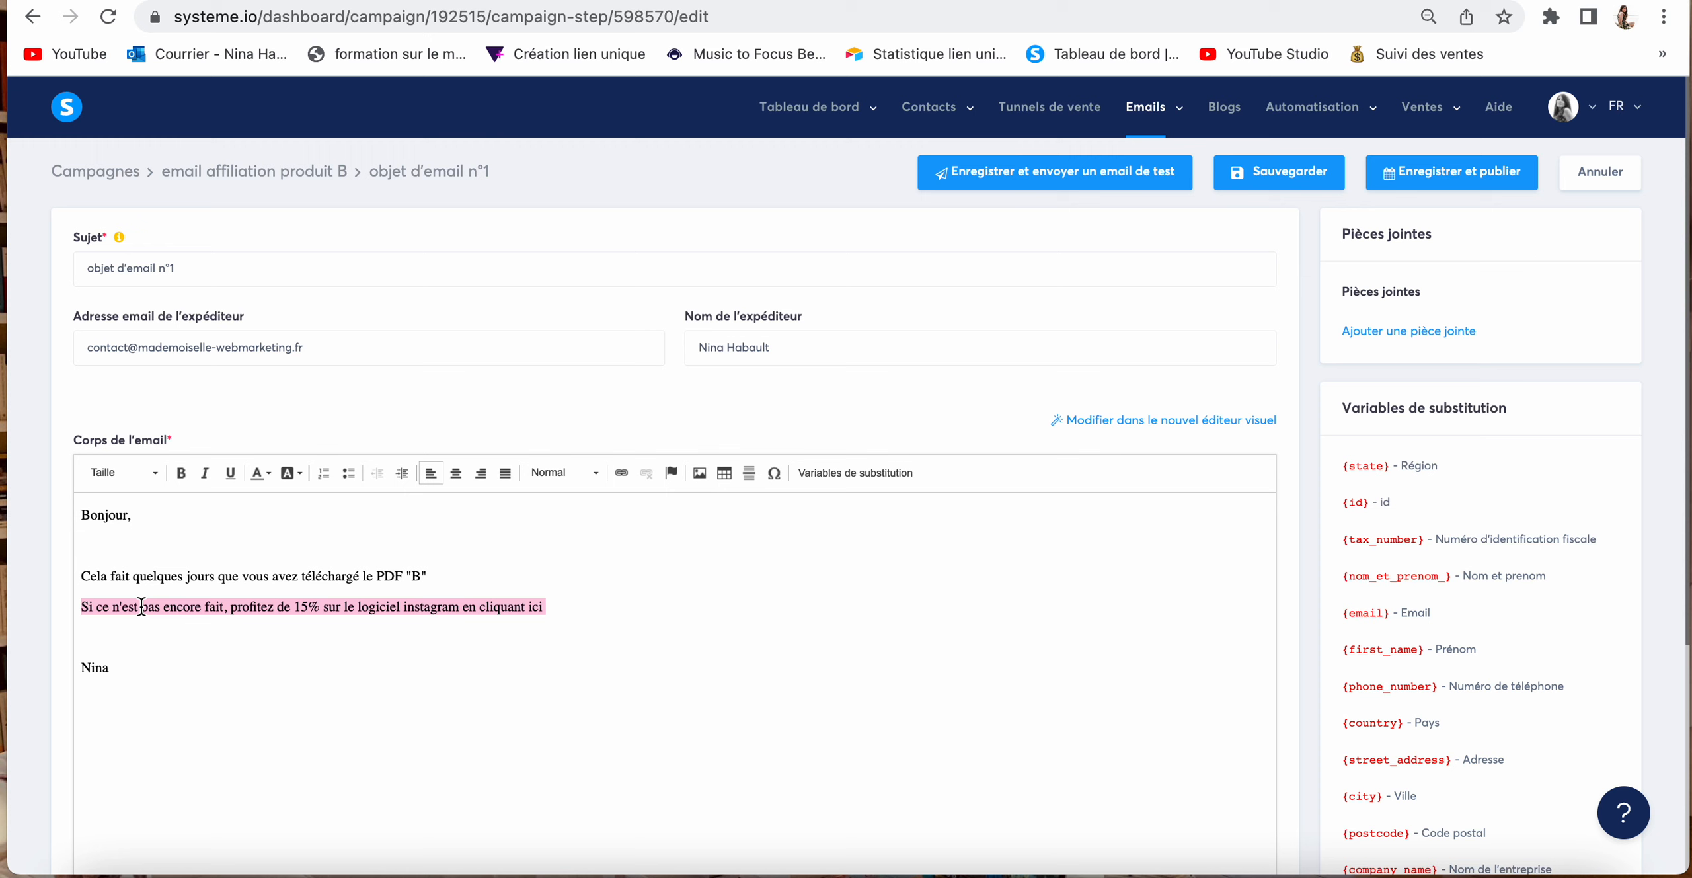
click(623, 474)
text(https://systeme.io/?sa=sa443cbc5dc1f3d5b76b352a46934d8bc6)
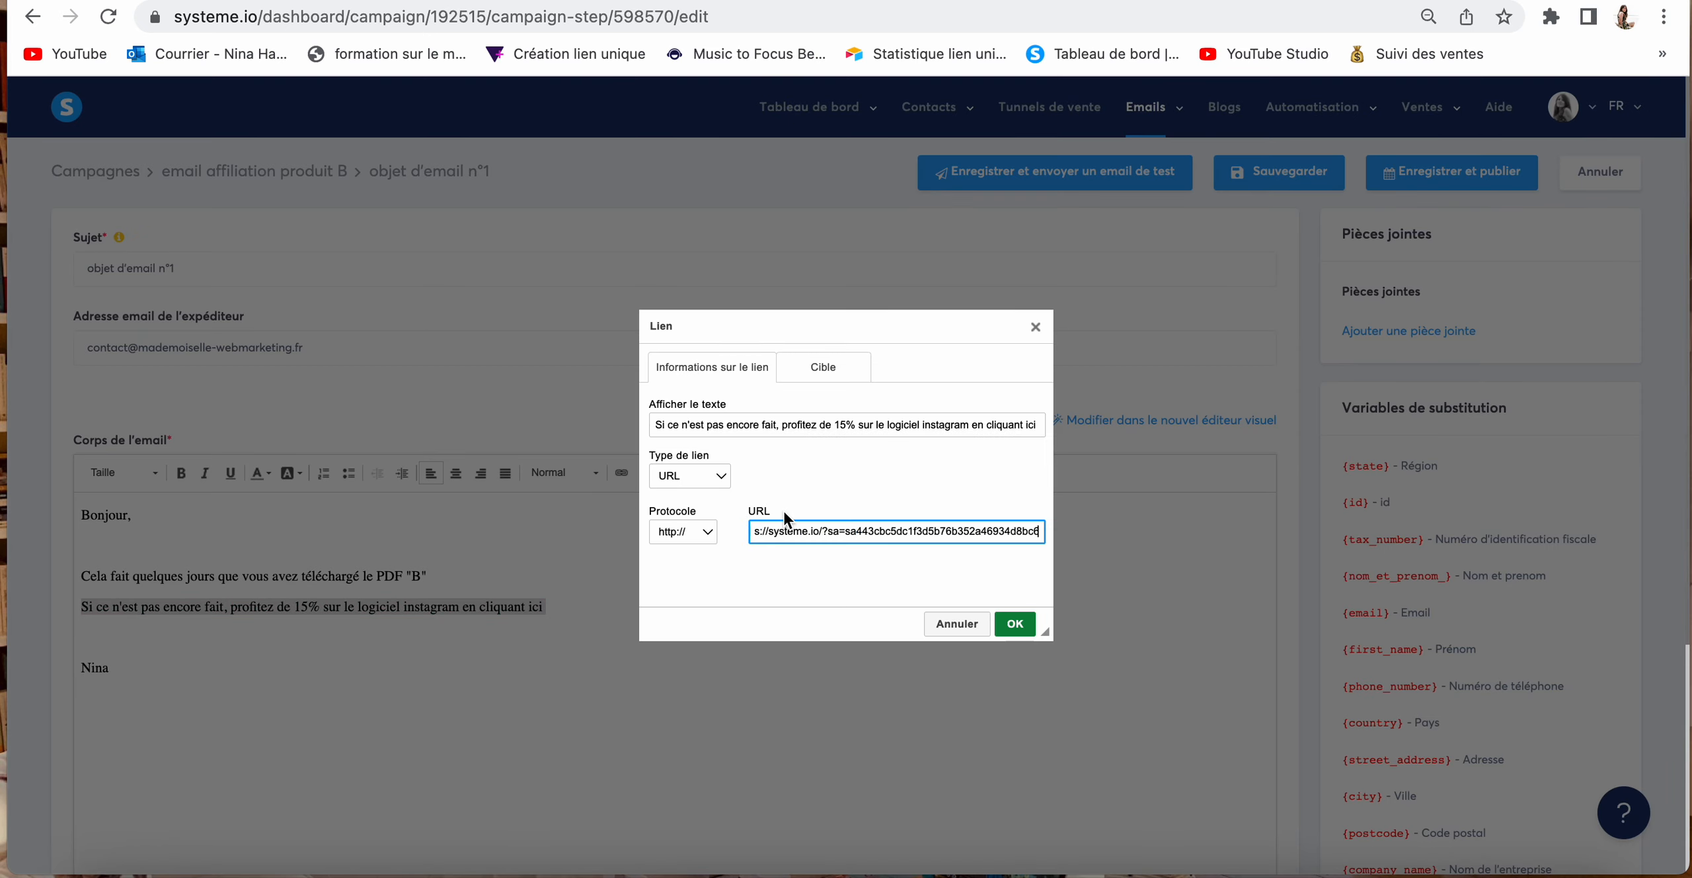
click(1007, 626)
click(147, 671)
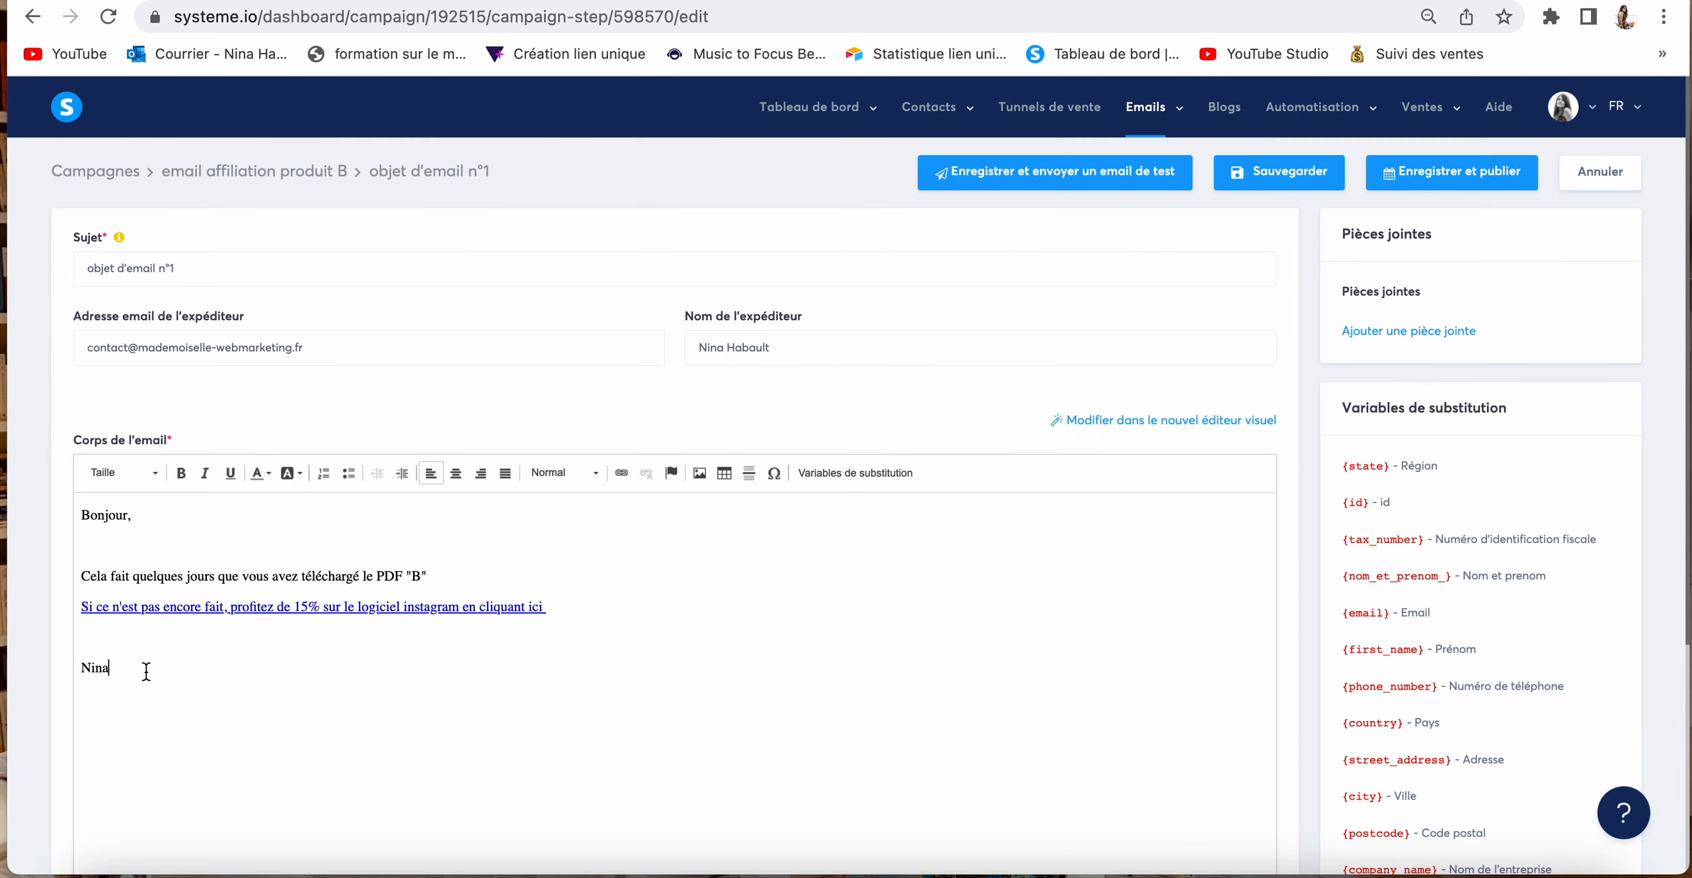
scroll(817, 679, down, 5)
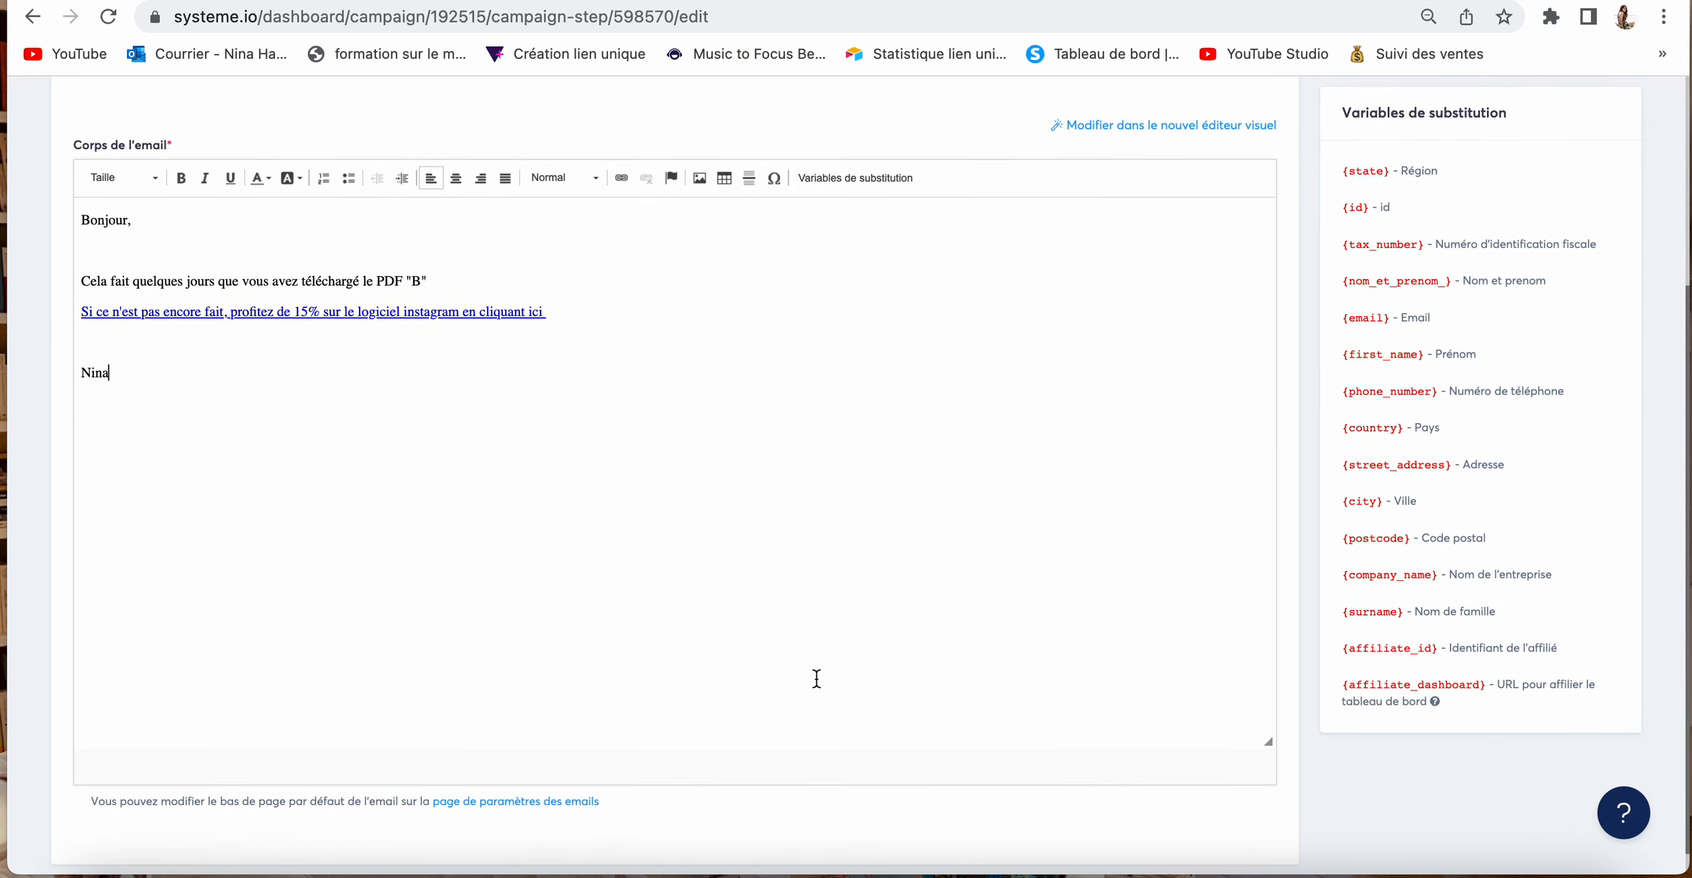
scroll(817, 678, up, 5)
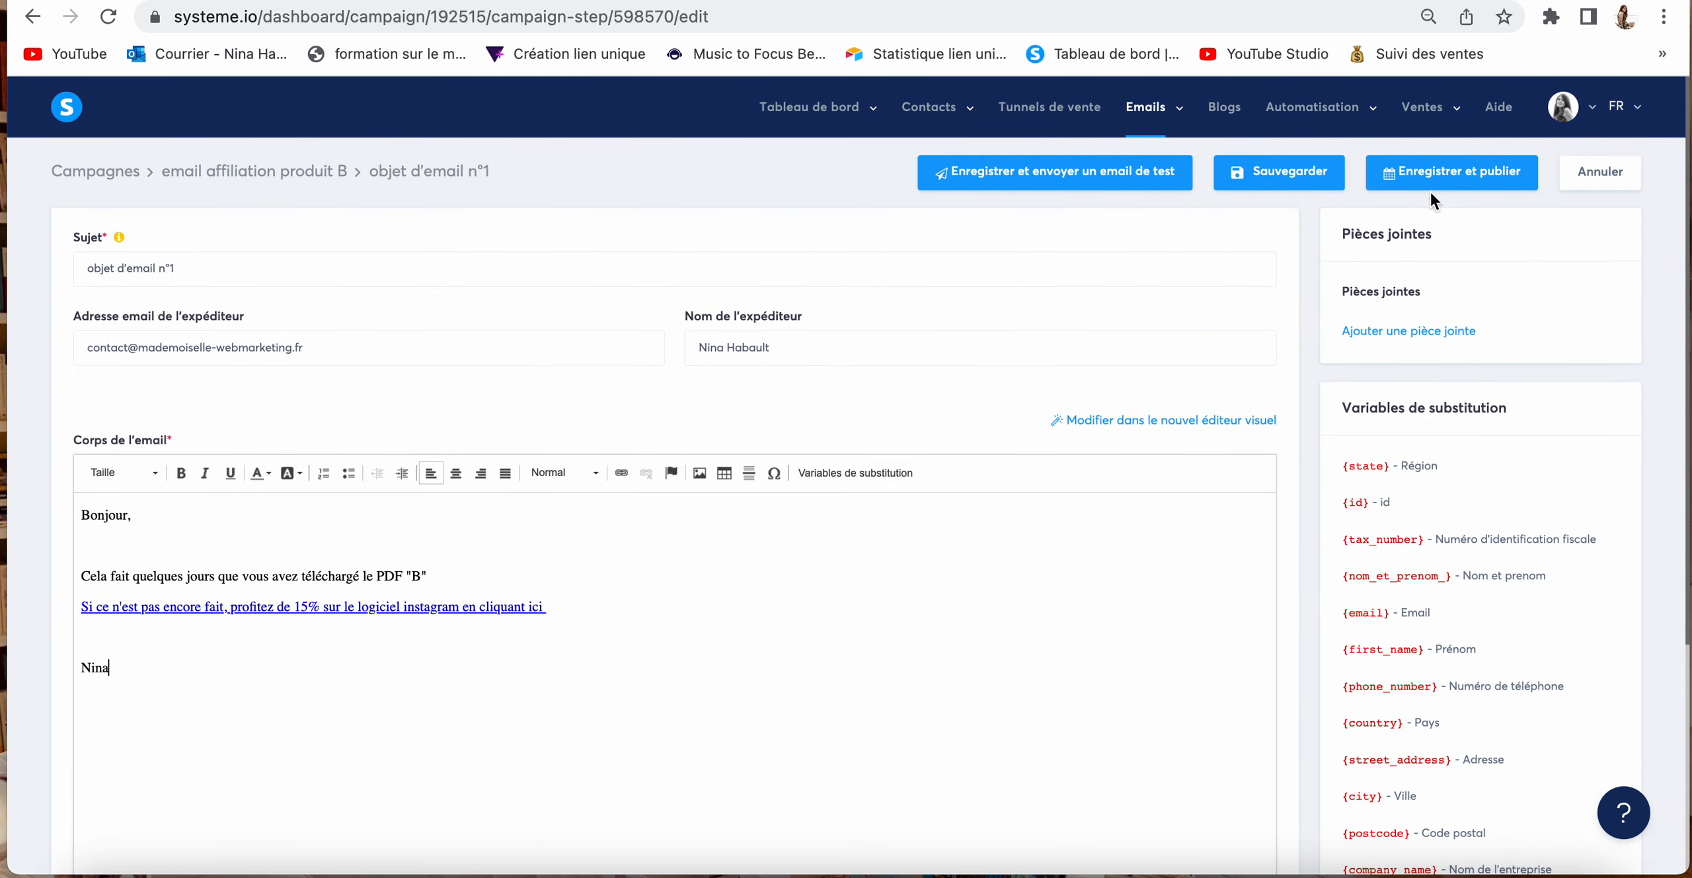
Step: Publish the email with a delay of 3 Jours
click(1491, 174)
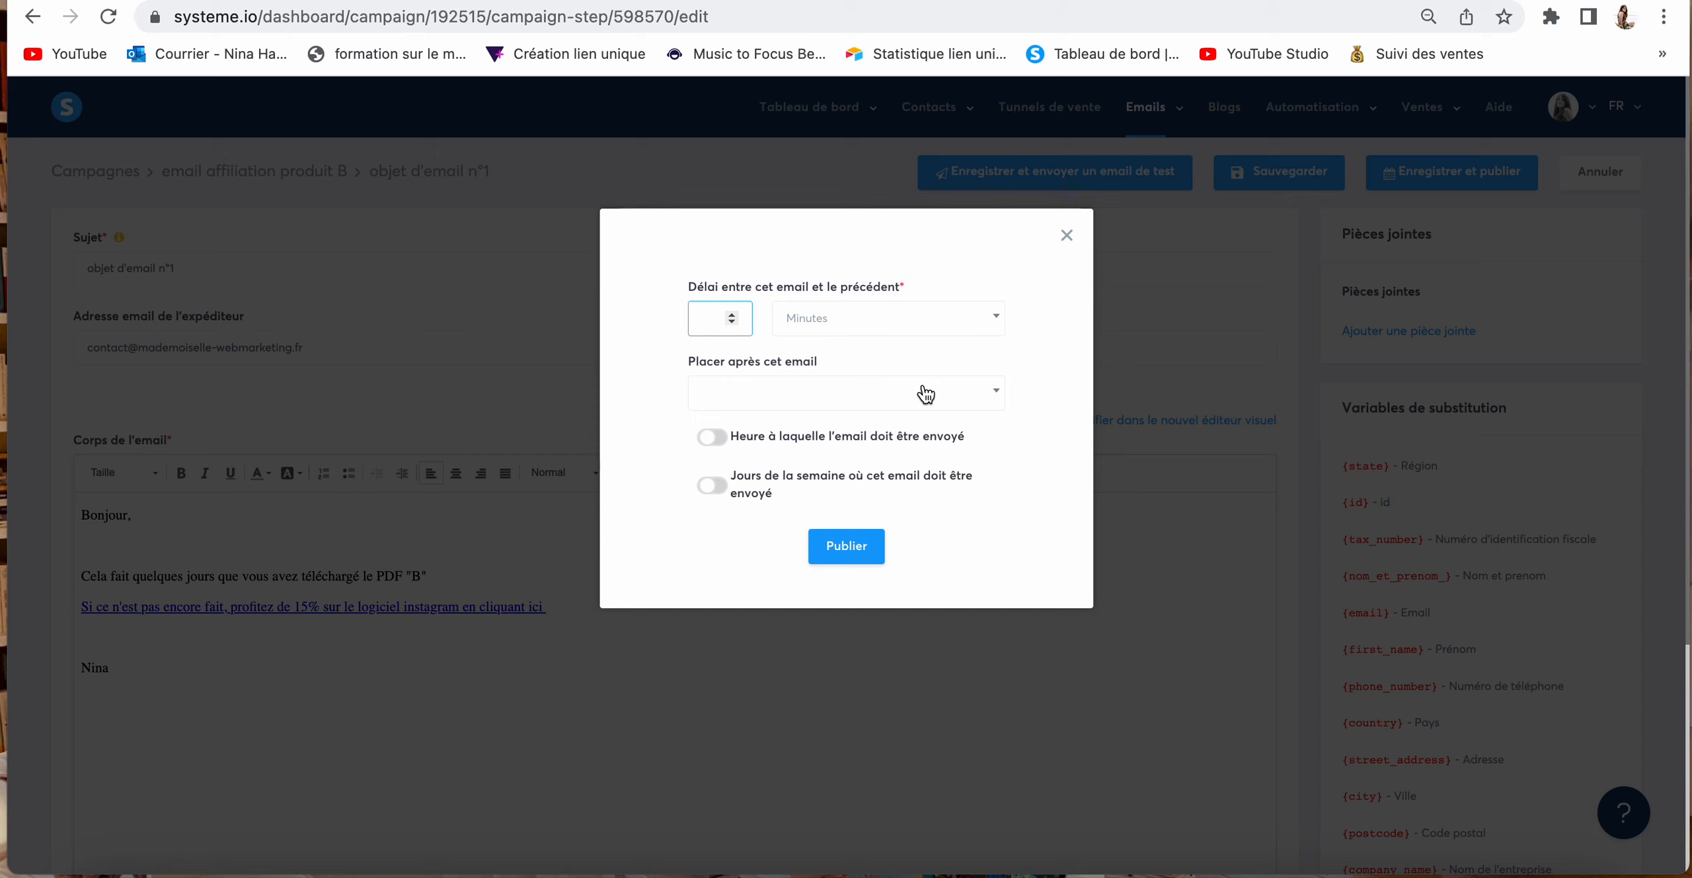
text(3)
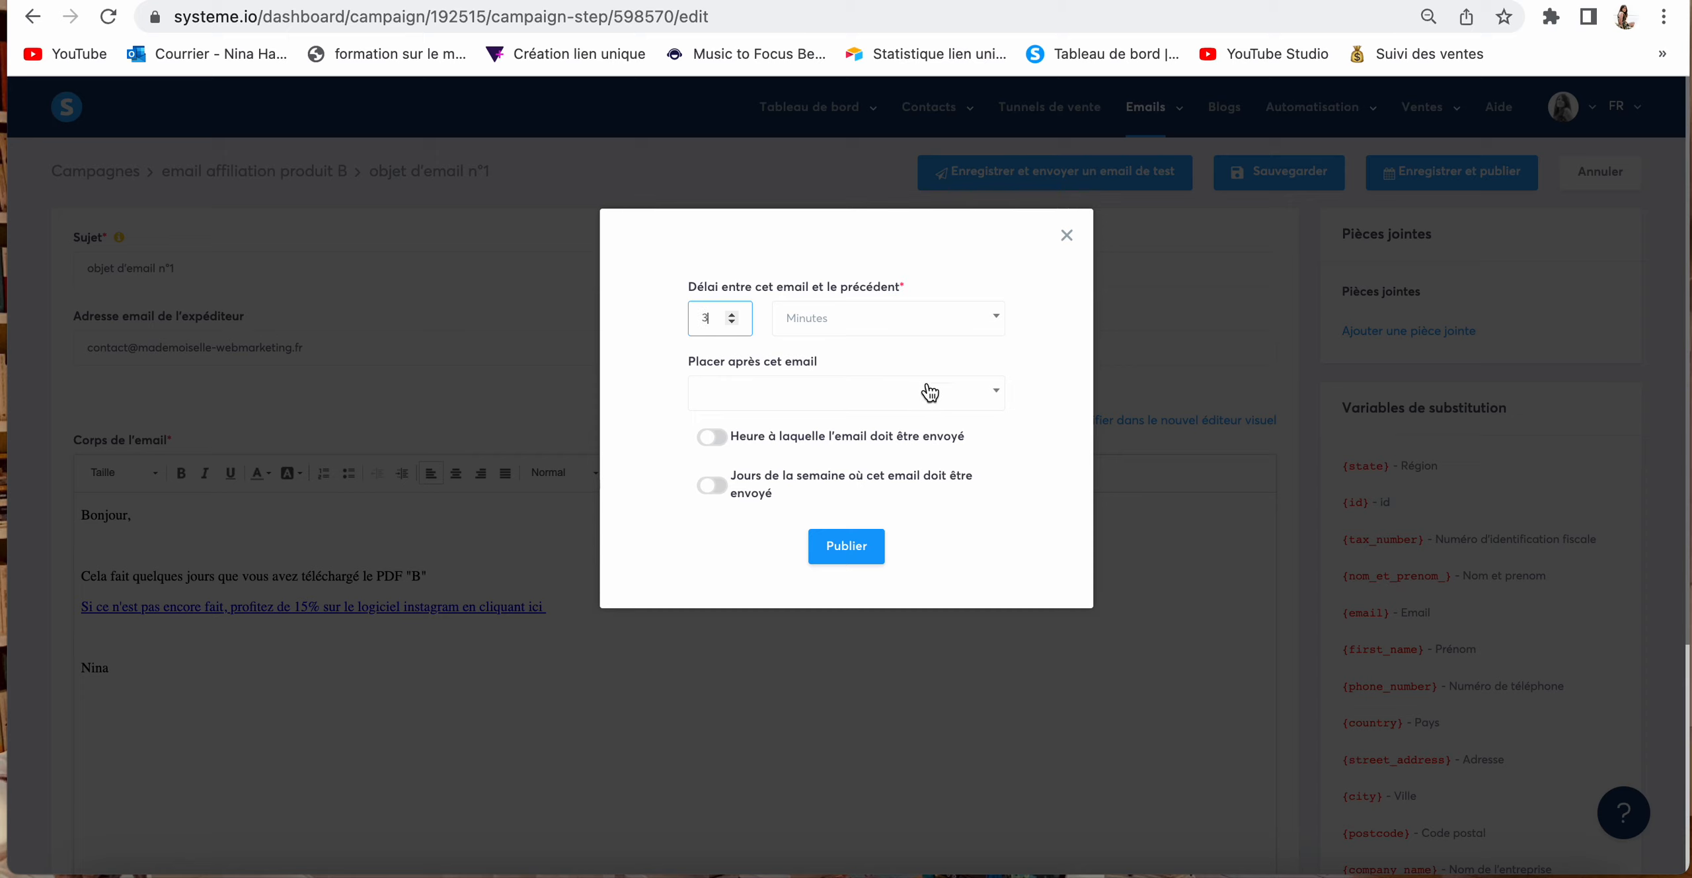
click(944, 321)
click(800, 414)
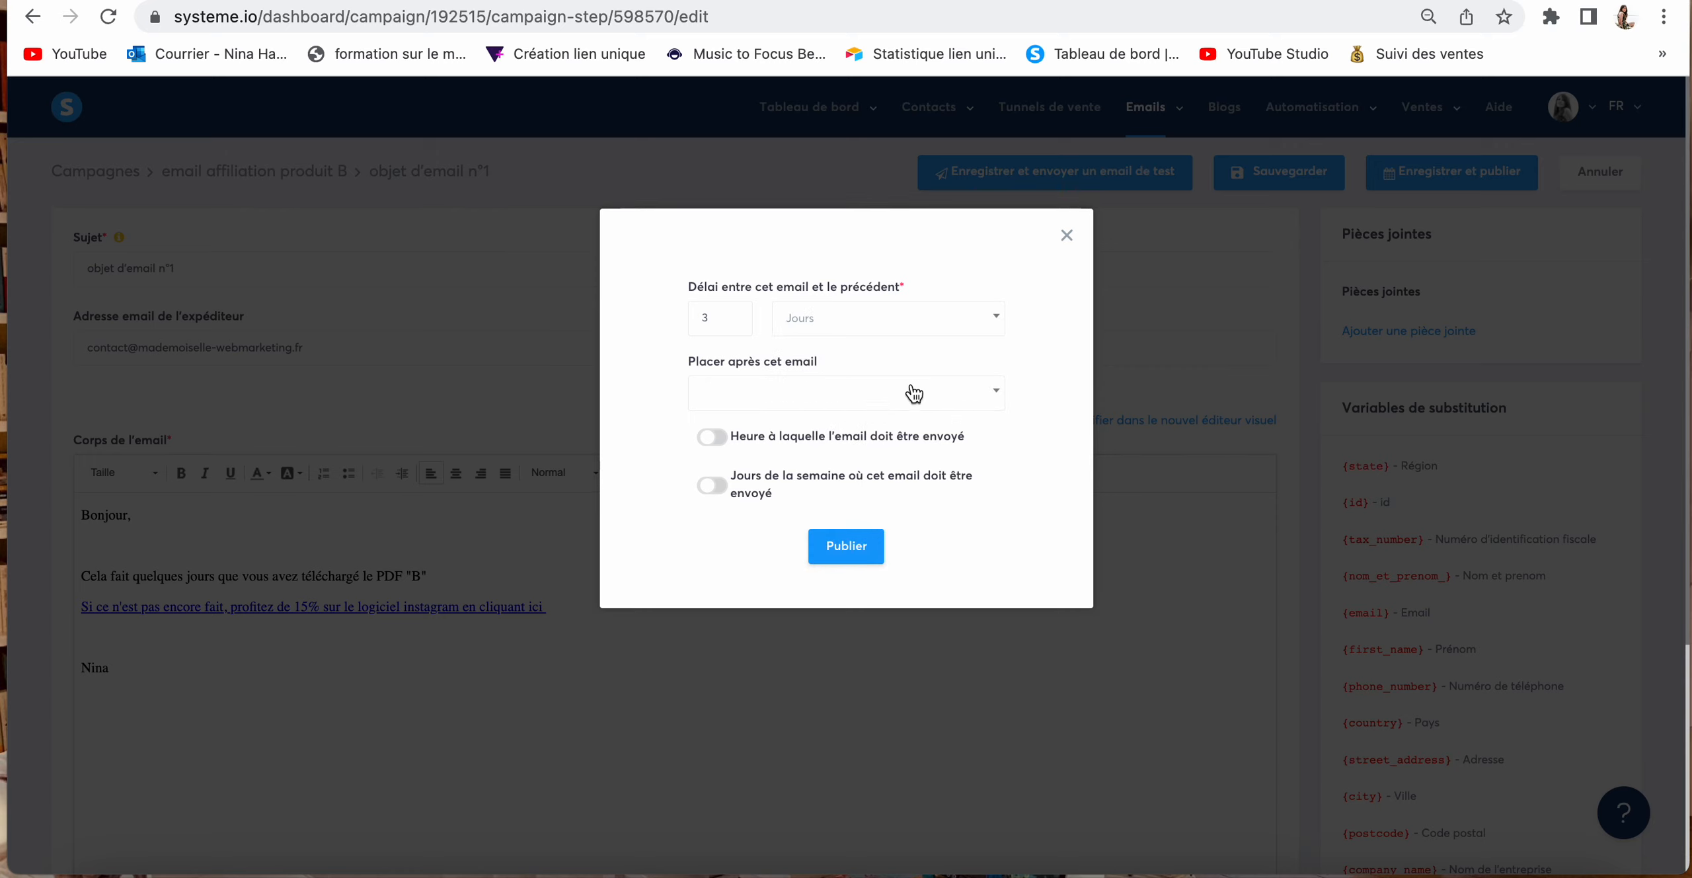
click(857, 559)
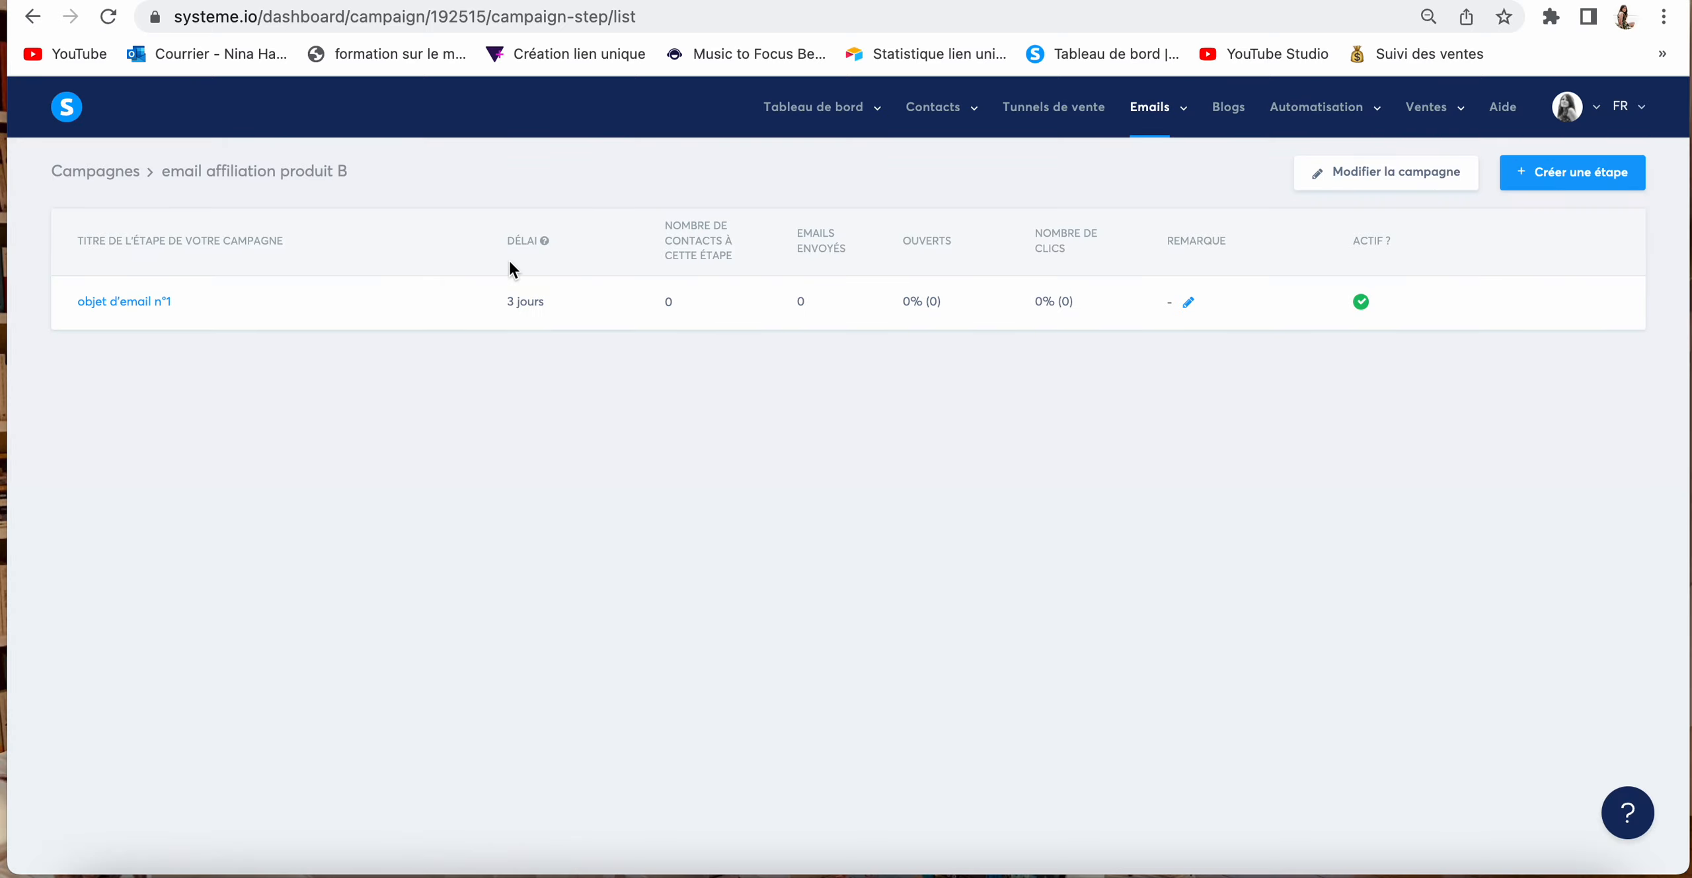
Step: Add a second email step with subject 'objet d'email n°2' in the classic editor
click(1599, 185)
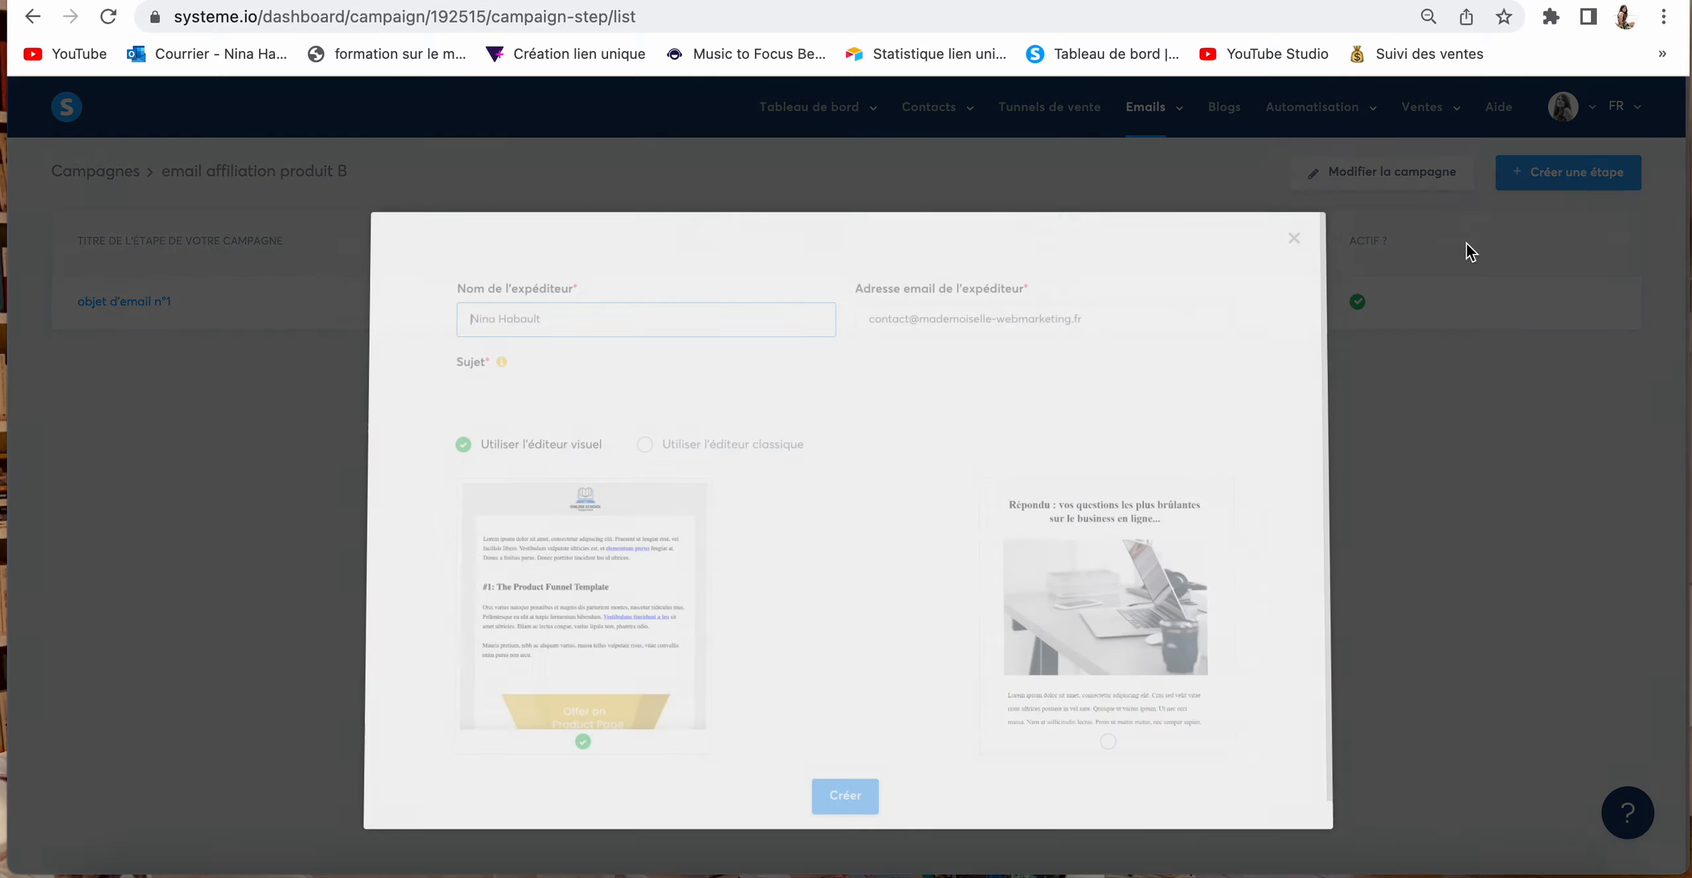
click(530, 392)
text(objet d'email)
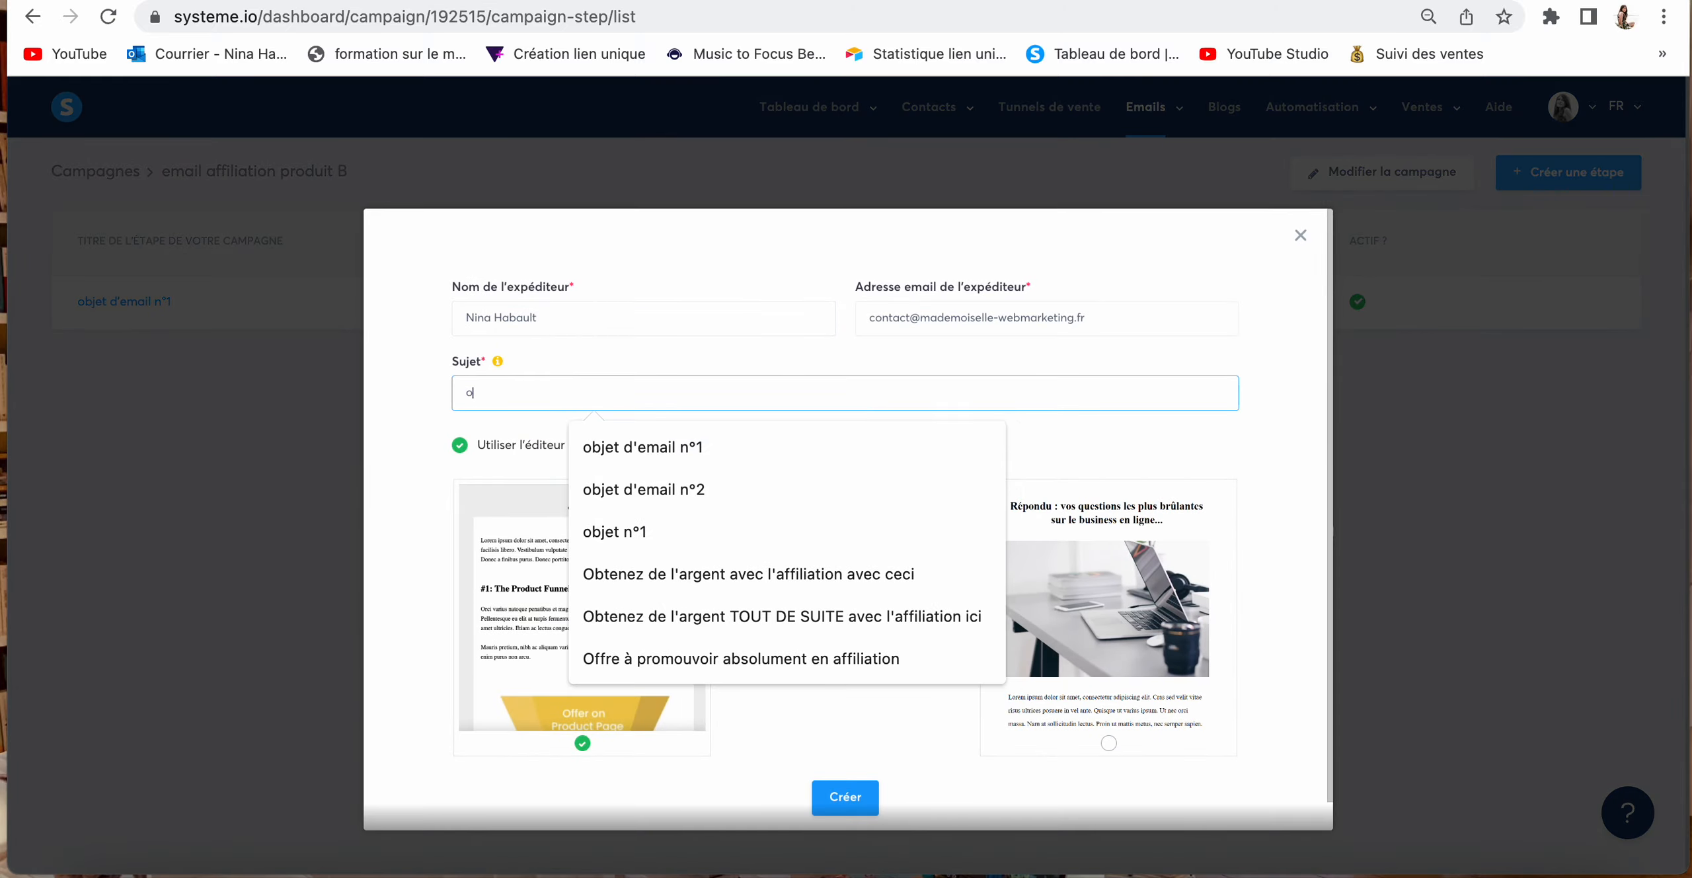
click(628, 488)
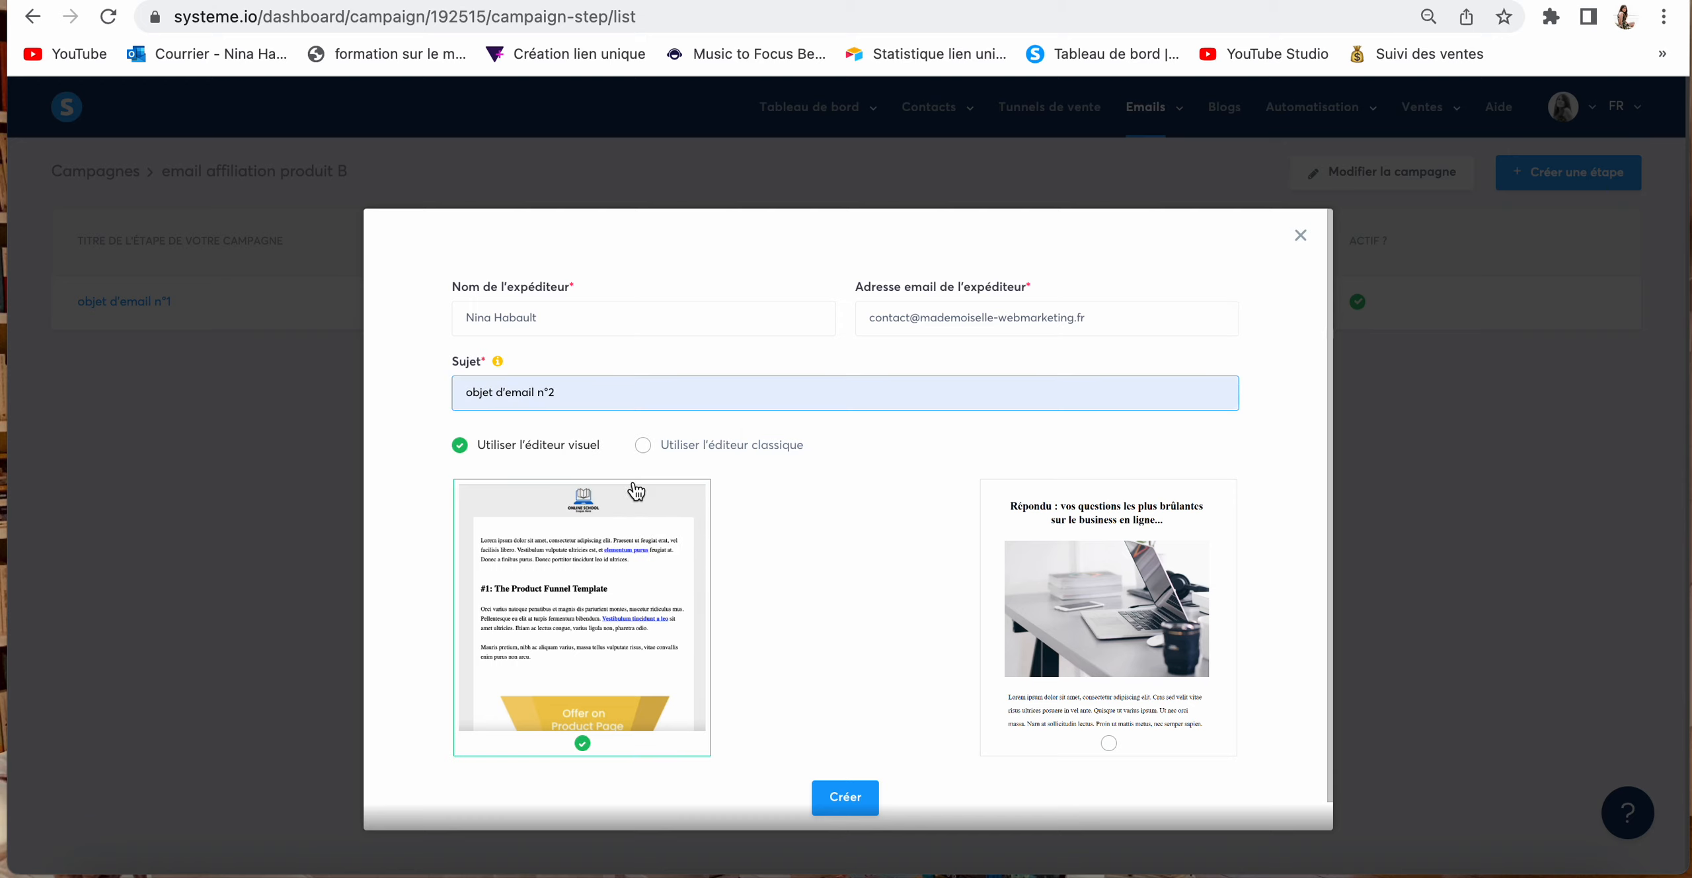
click(642, 445)
click(857, 496)
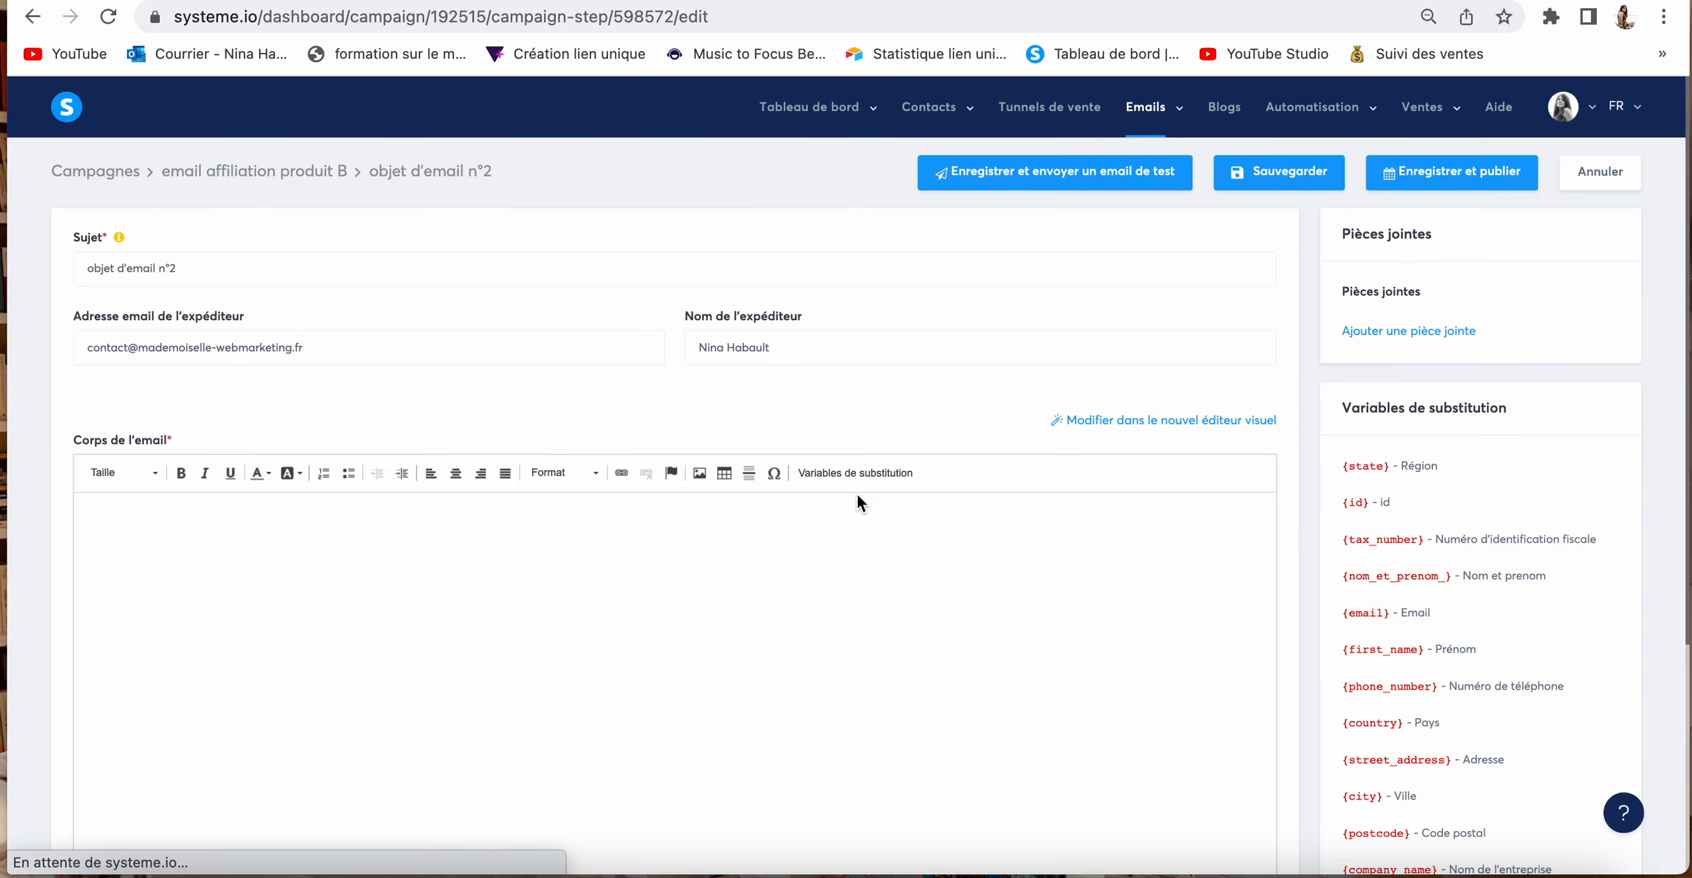
Step: Write 'texte' and 'lien affiliation' in the body, linking 'lien affiliation' to the affiliate URL
click(359, 560)
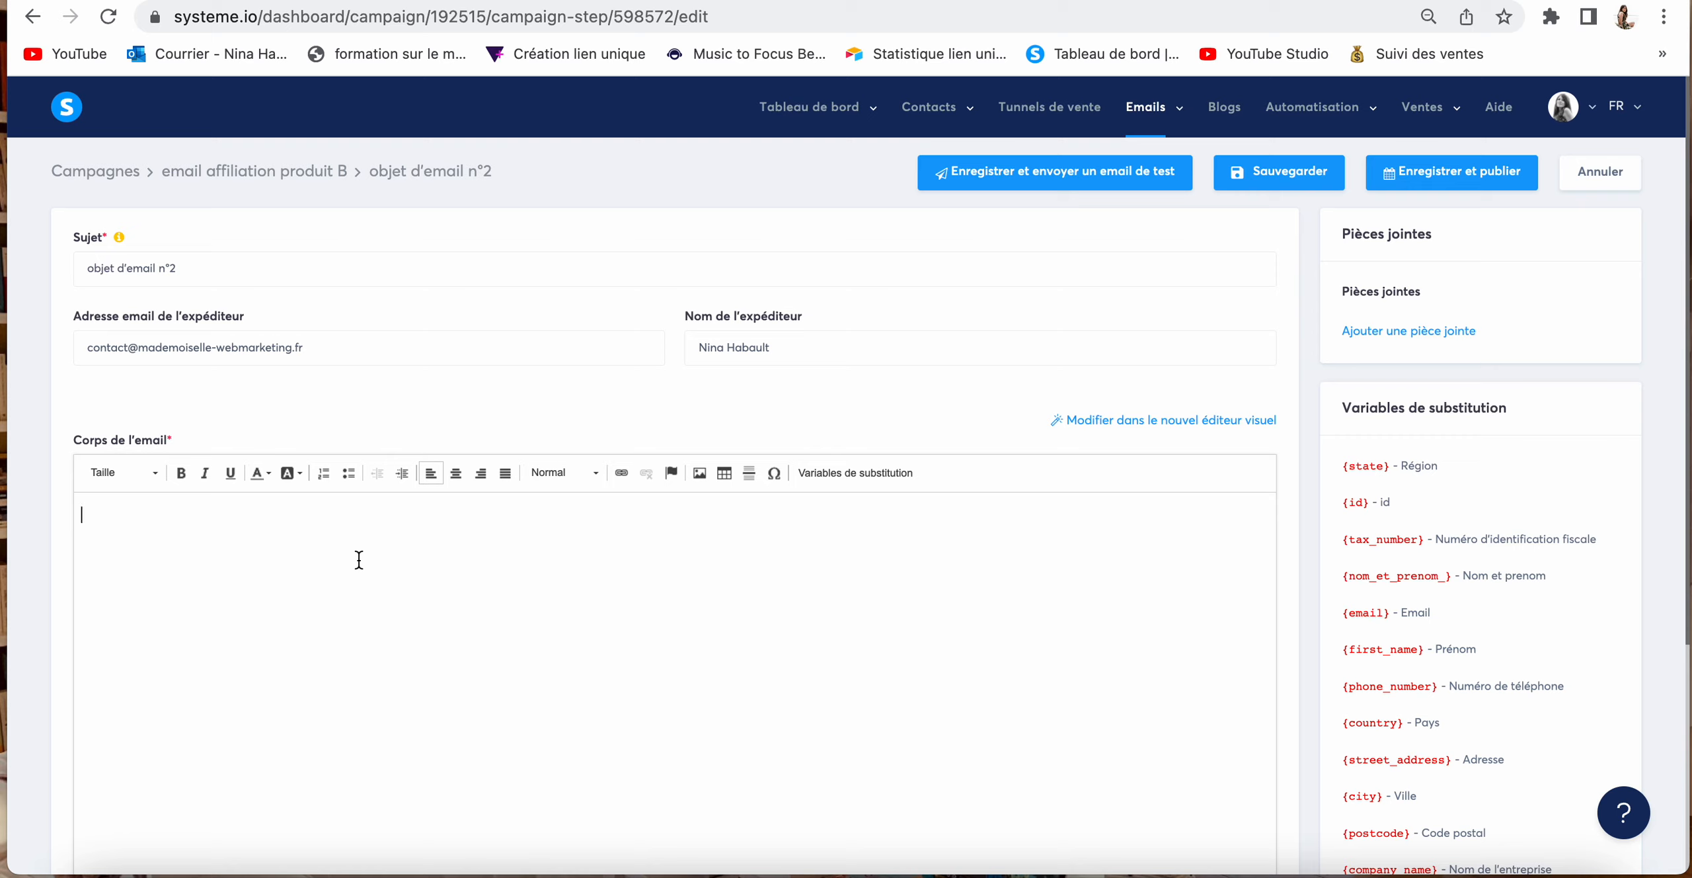
text(texte)
key(Return)
text(lien affiliation)
key(Return)
triple_click(121, 539)
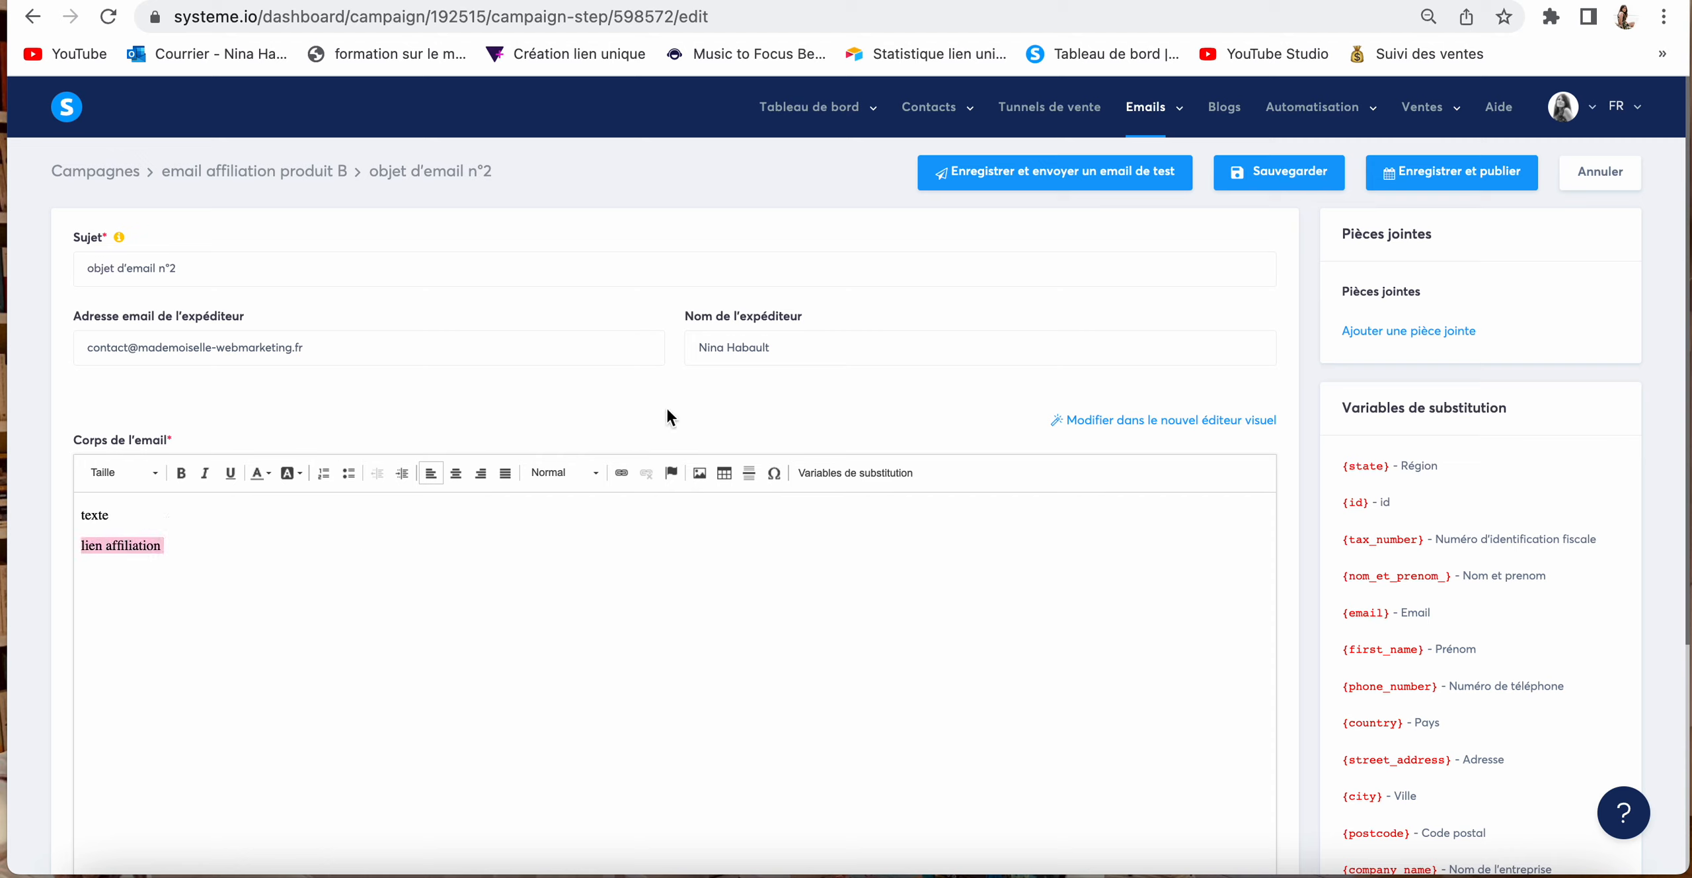
click(620, 473)
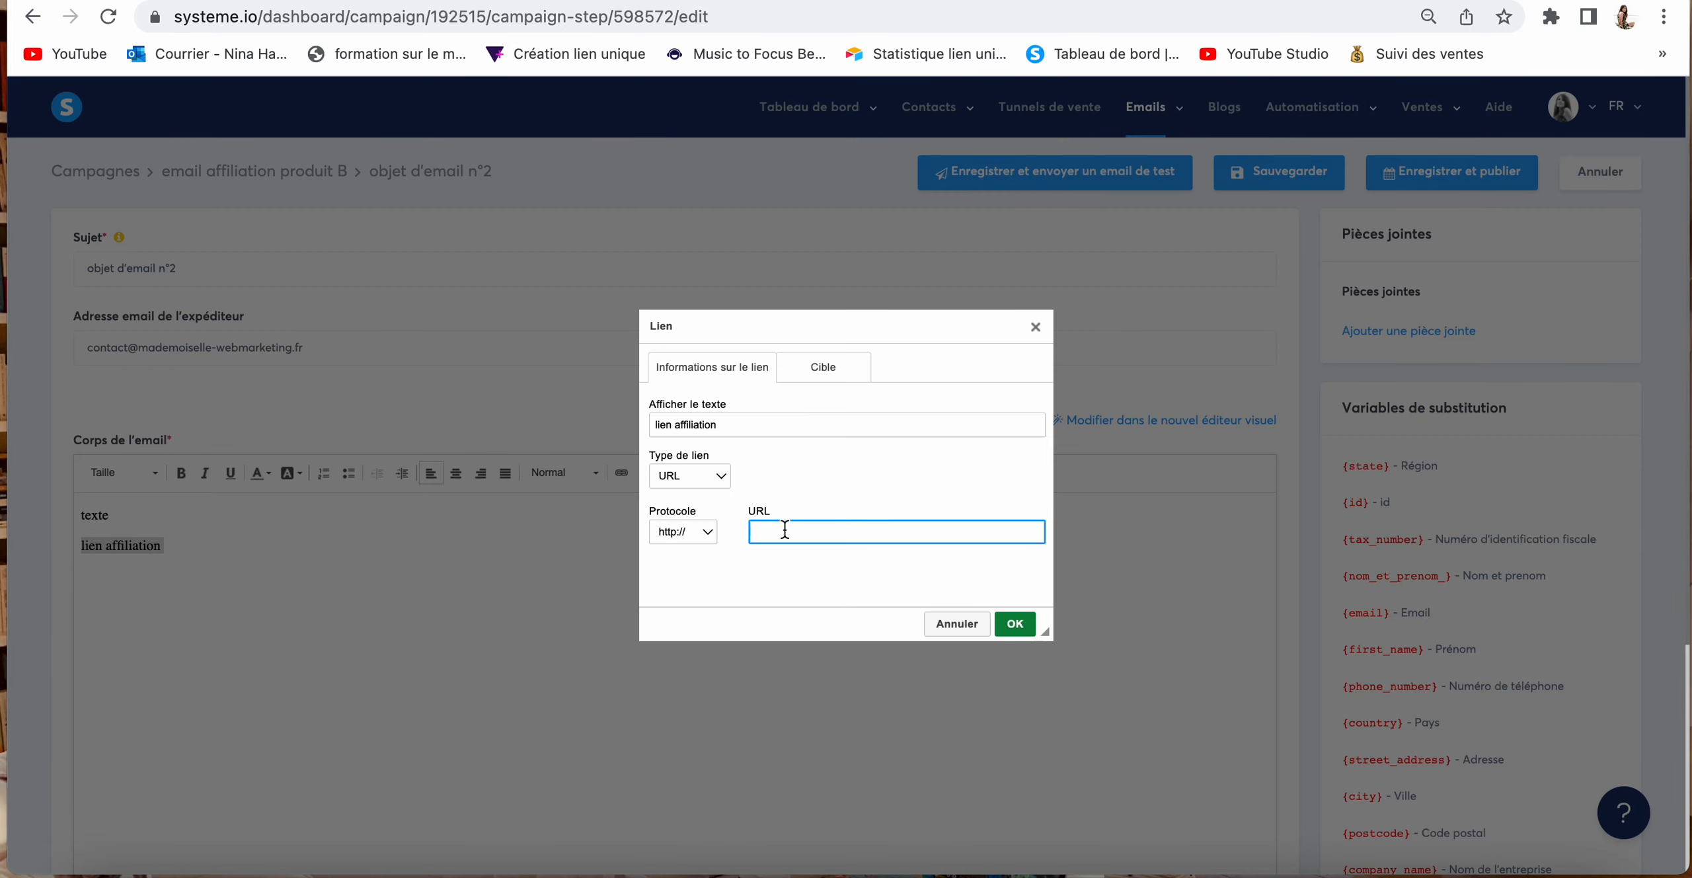
text(https://systeme.io/?sa=sa443cbc5dc1f3d5b76b352a46934d8bc6)
click(1014, 624)
click(85, 652)
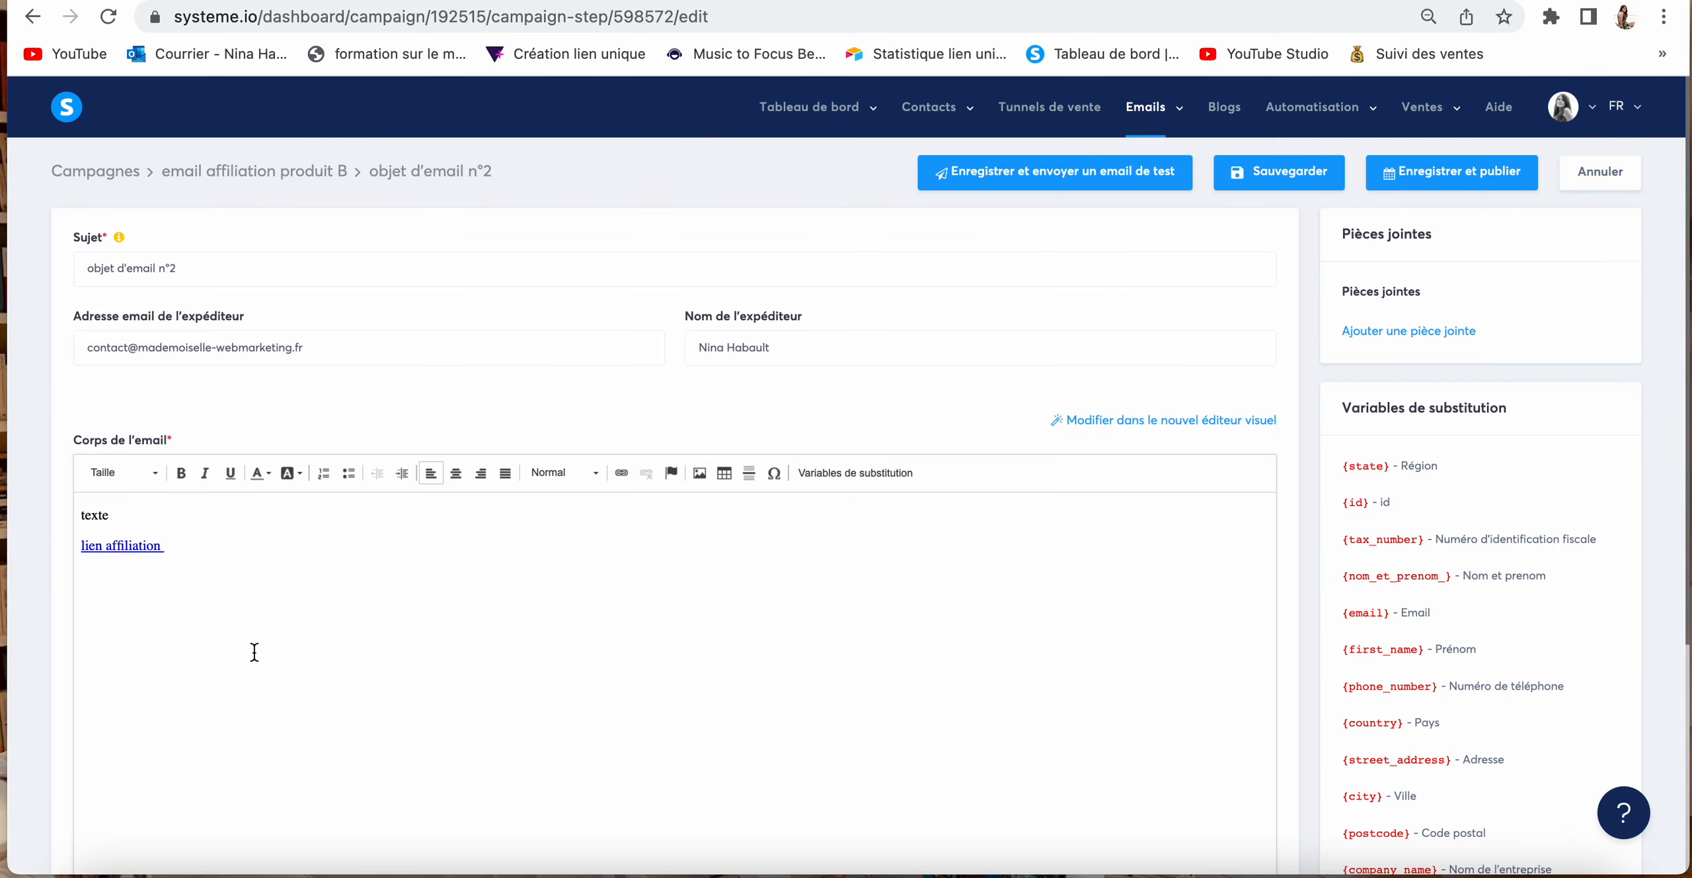
scroll(255, 652, down, 1)
scroll(255, 652, down, 4)
scroll(255, 652, up, 5)
Step: Publish it with a 4 Jours delay after 'objet d'email n°1'
click(1431, 186)
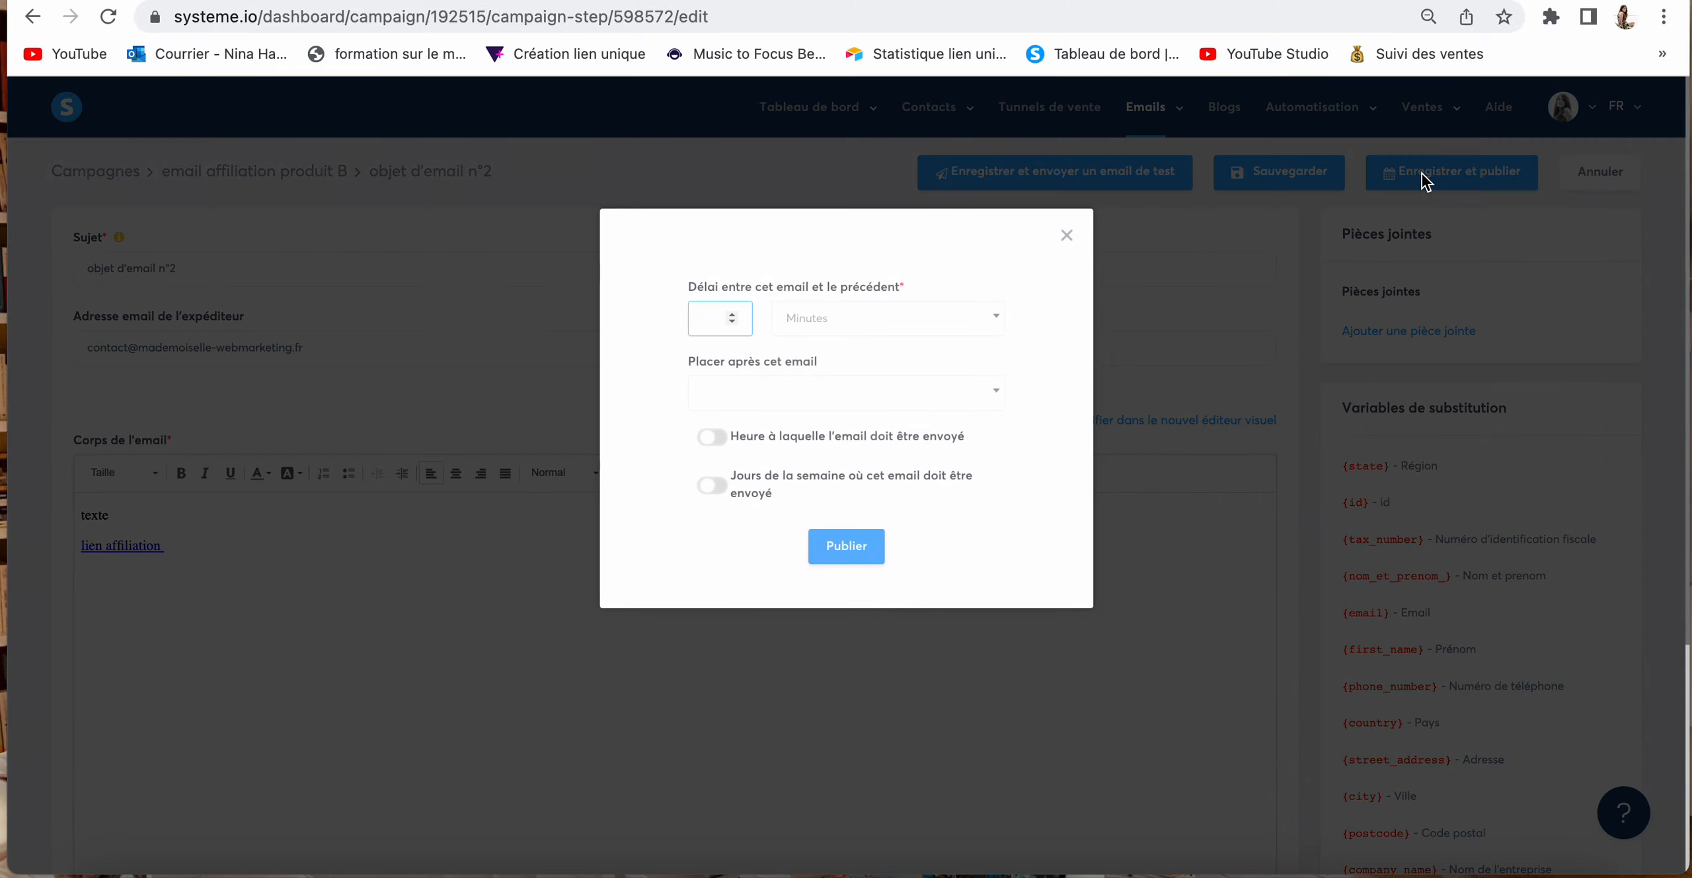
text(4)
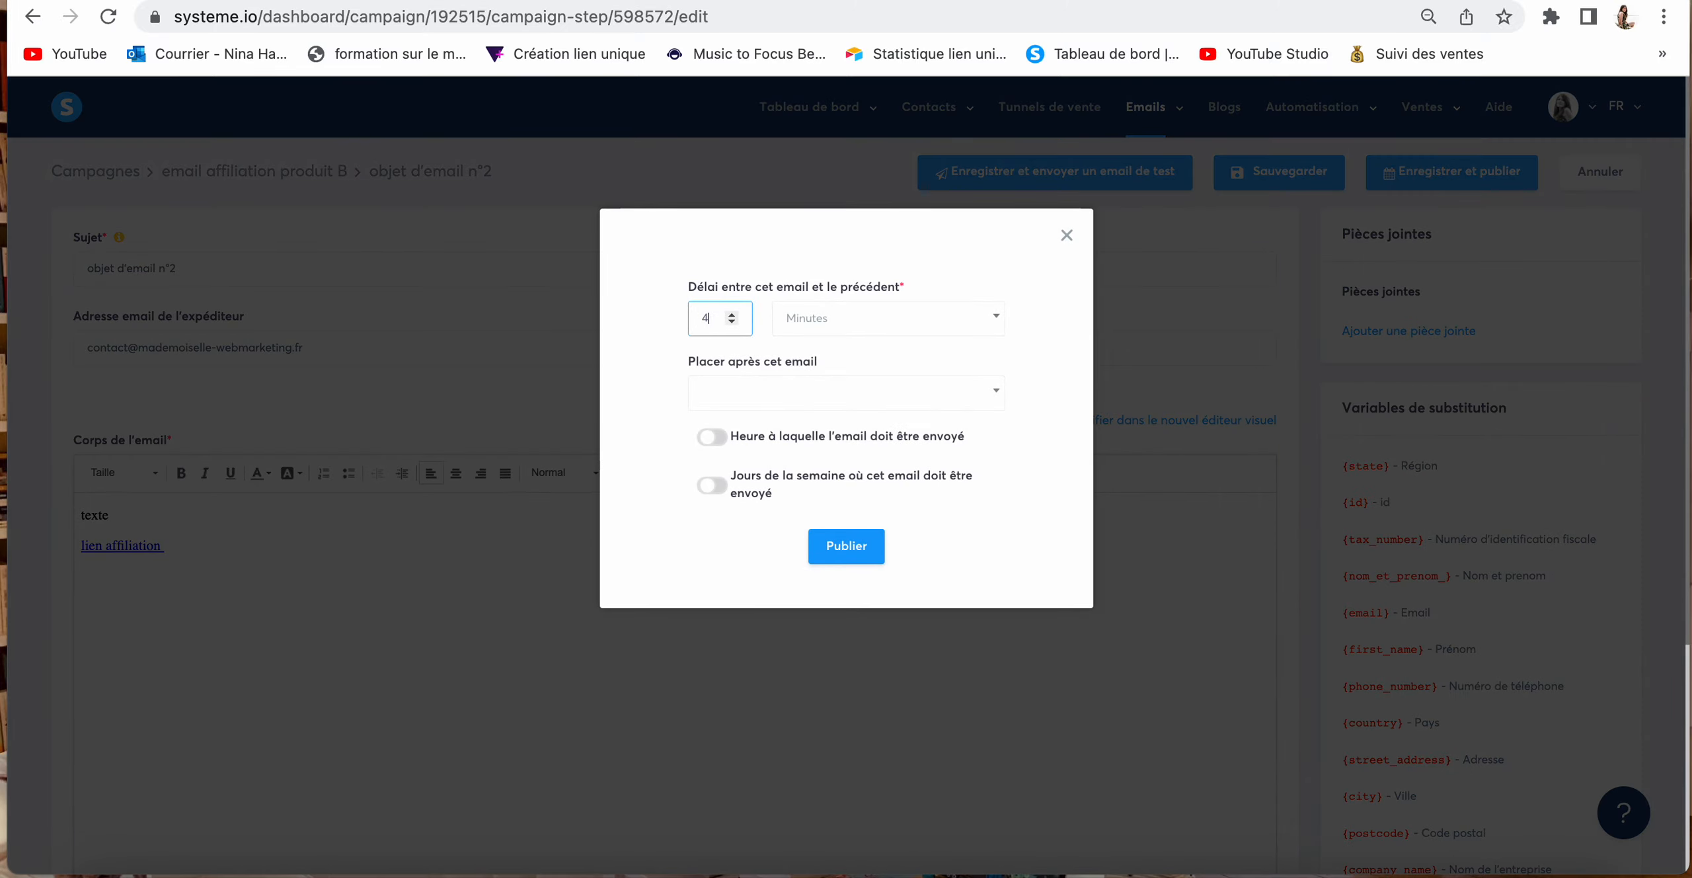
click(859, 317)
click(832, 415)
click(812, 395)
click(784, 430)
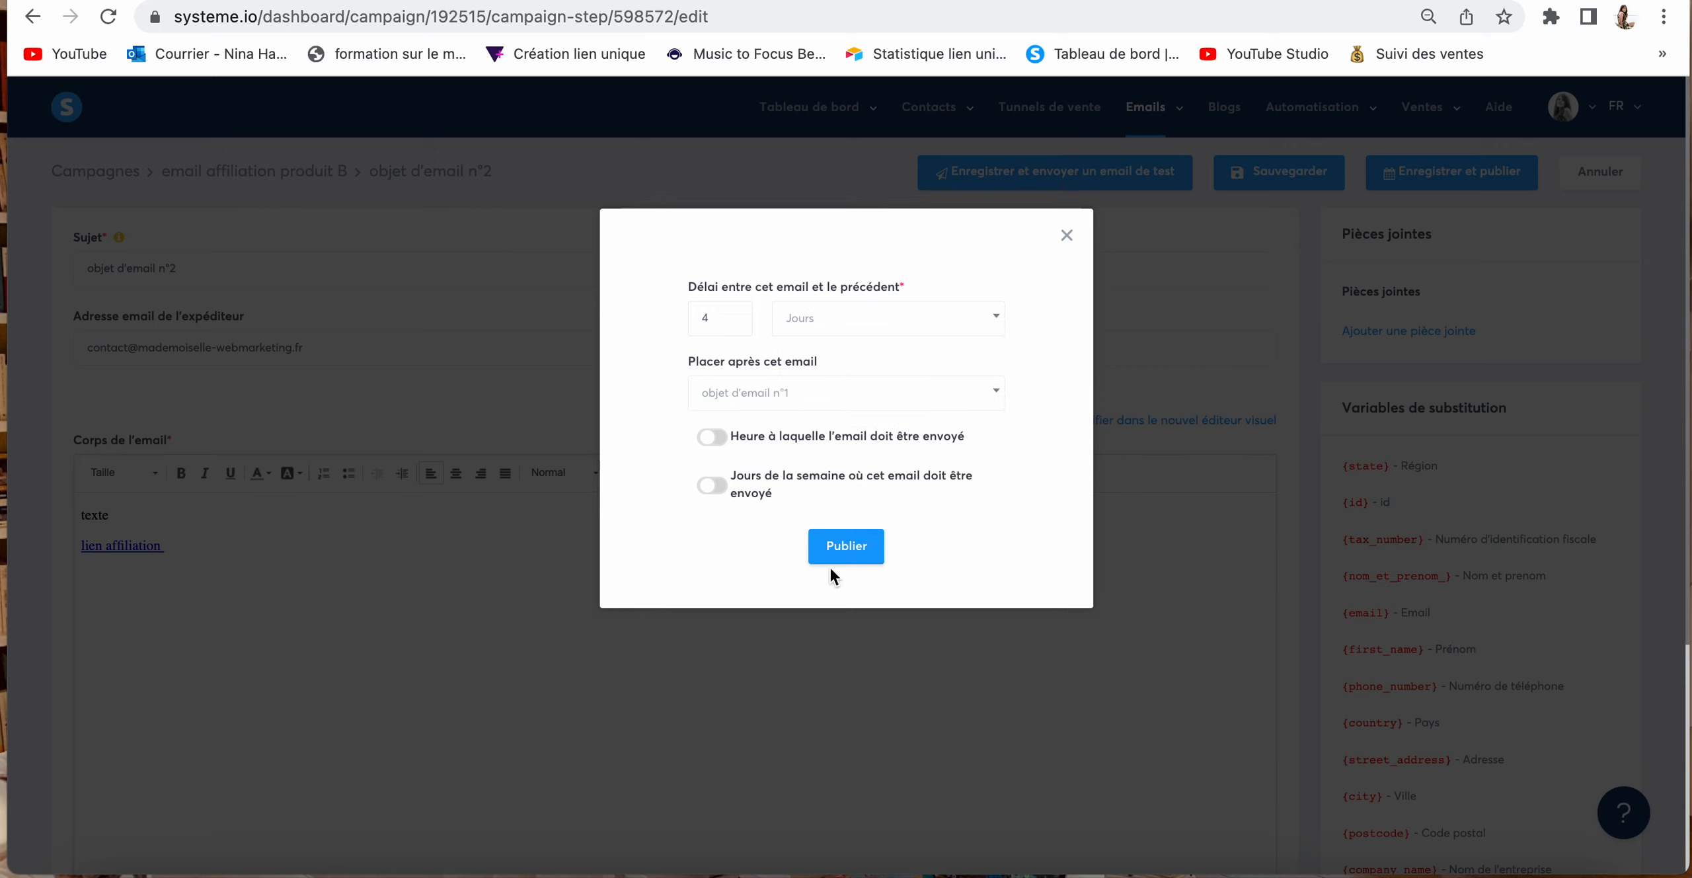
click(851, 554)
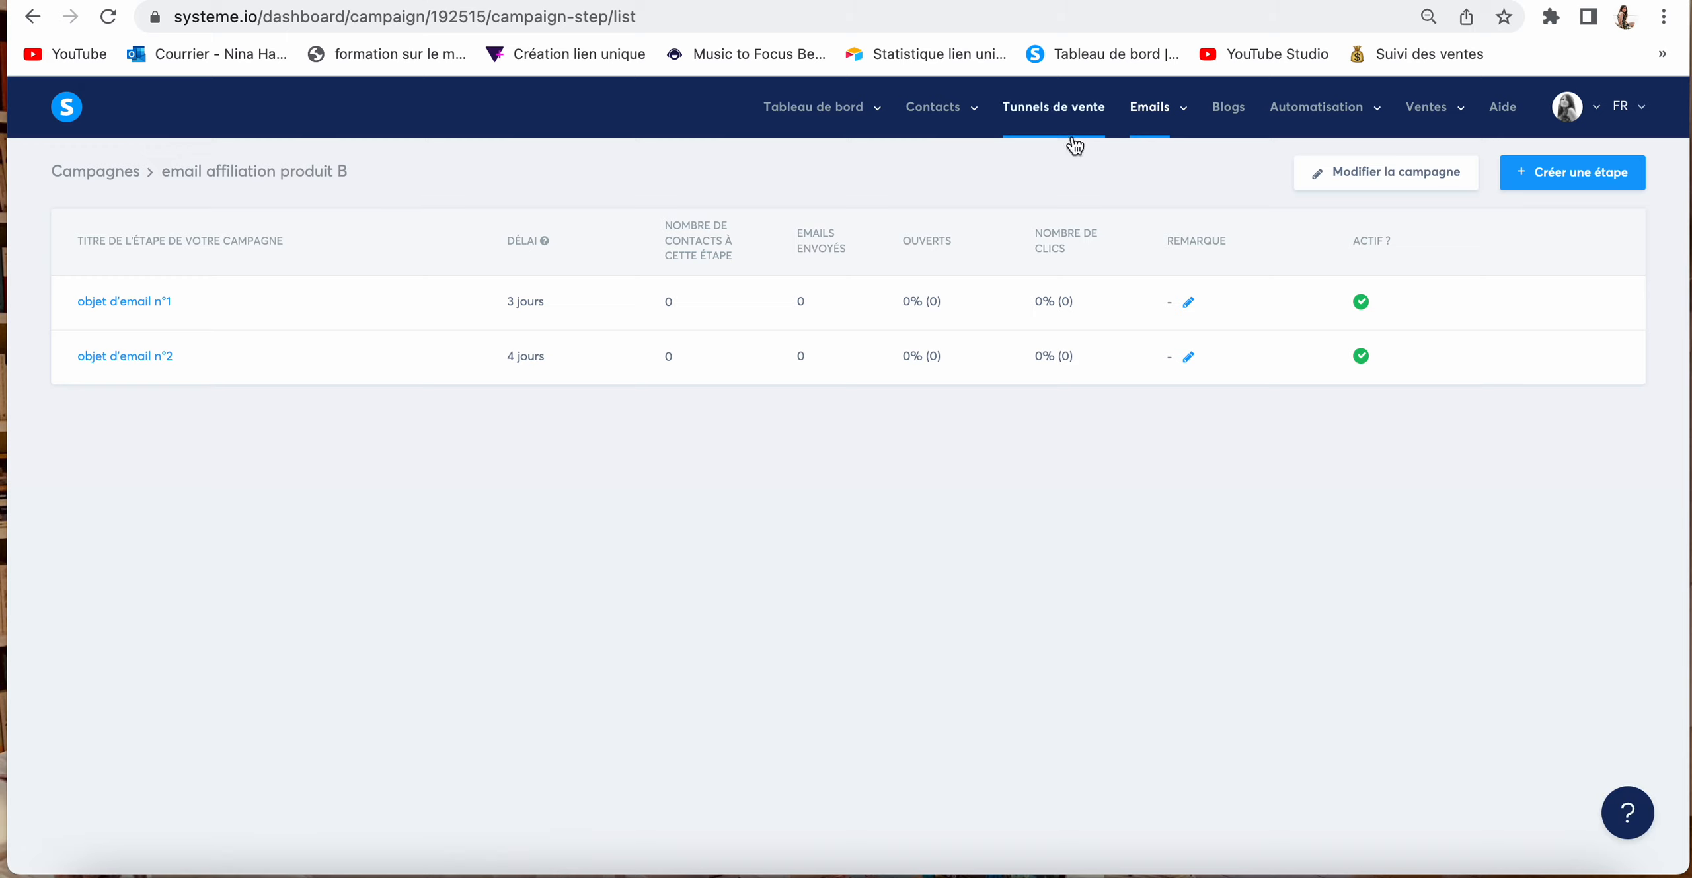
Step: Add an optin-triggered automation rule to the capture page of Tunnel de vente affiliation produit B
click(1062, 109)
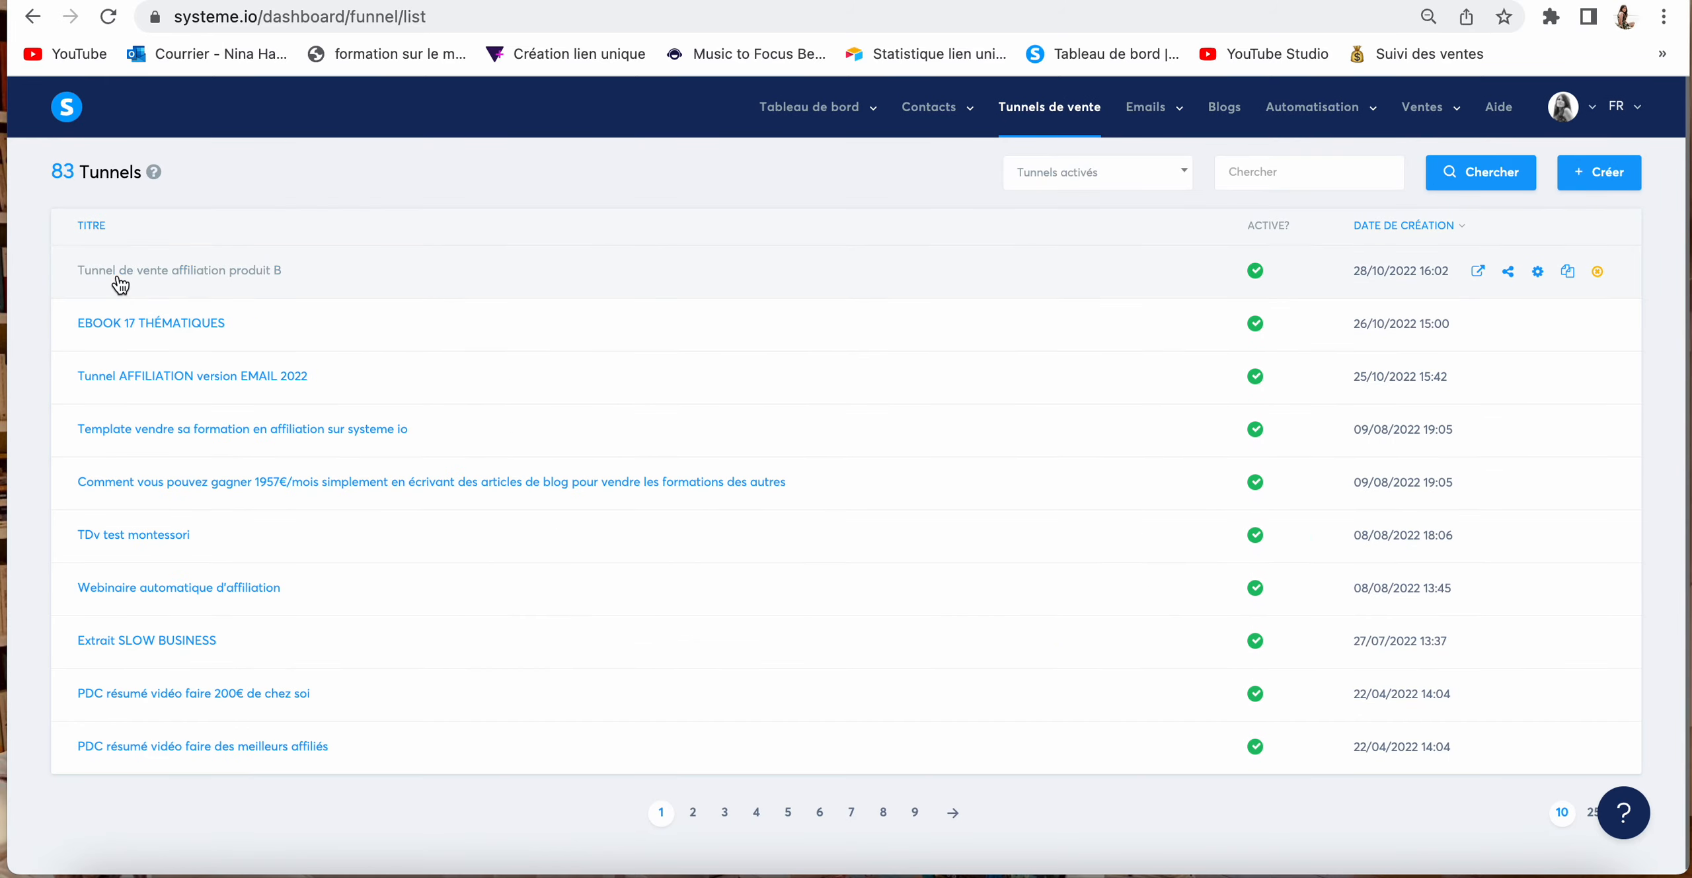
click(119, 271)
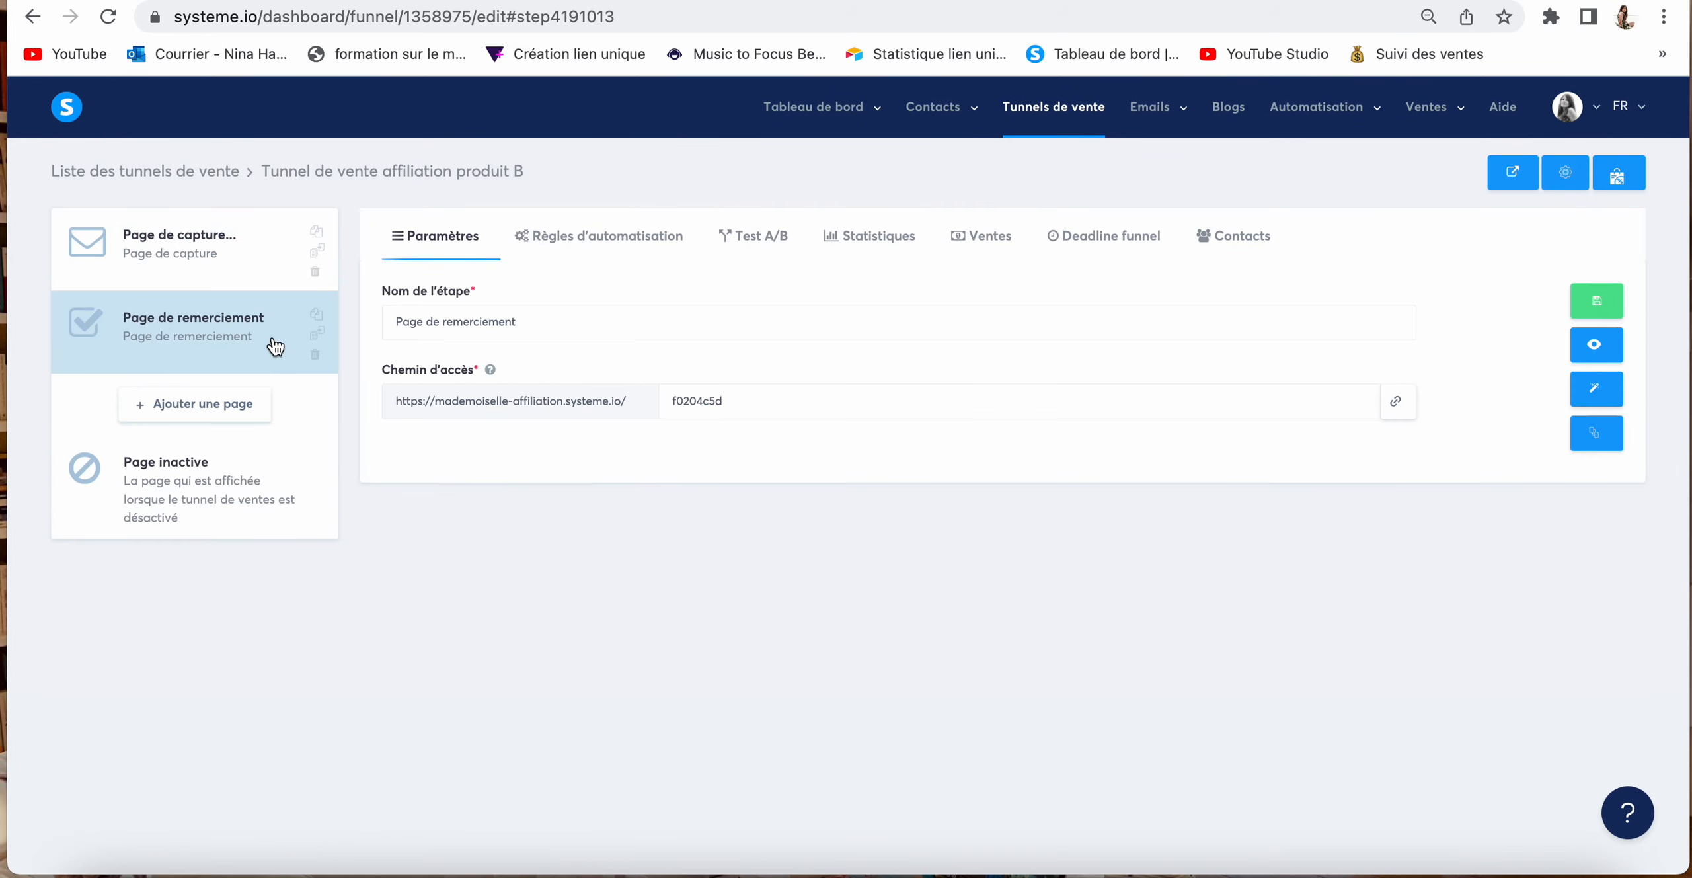
click(209, 253)
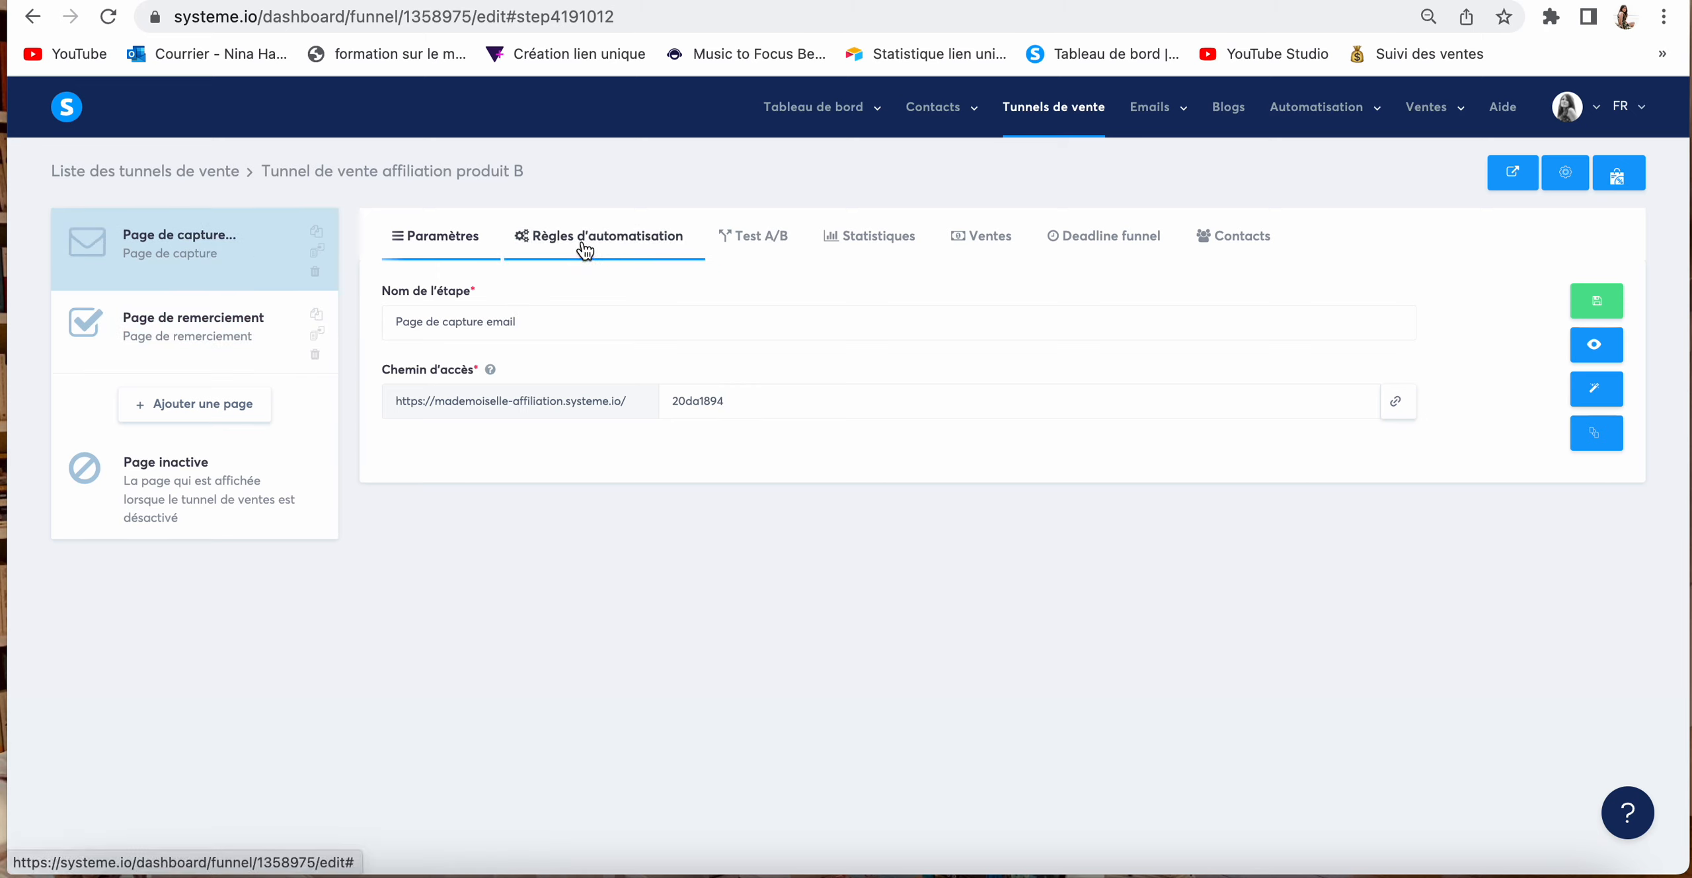
click(671, 250)
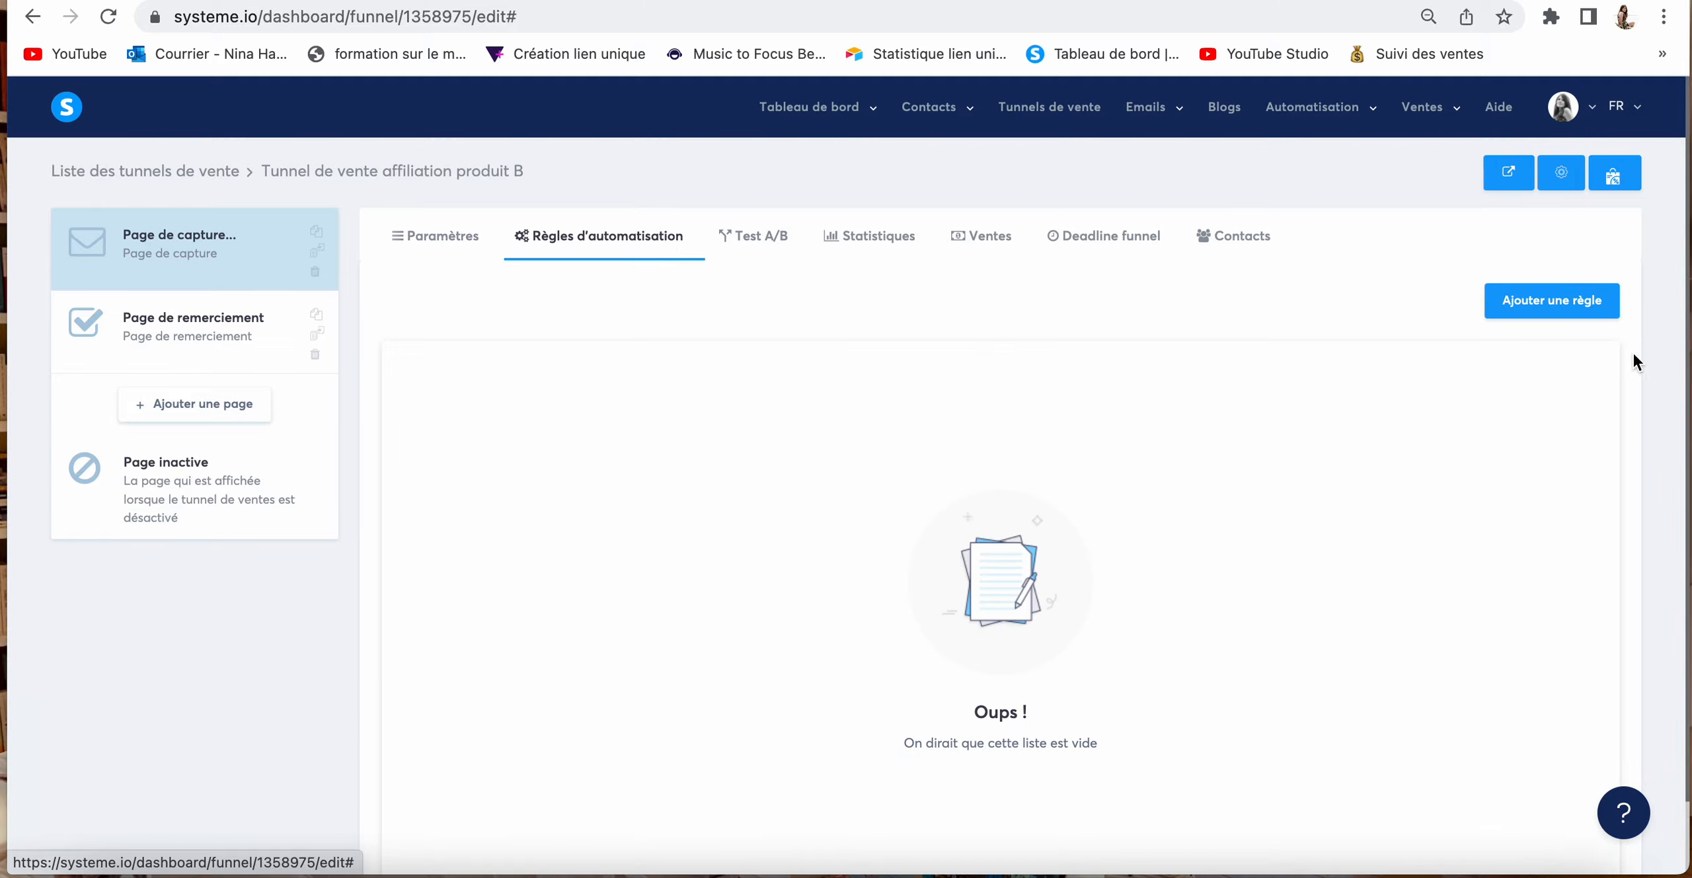
click(1574, 304)
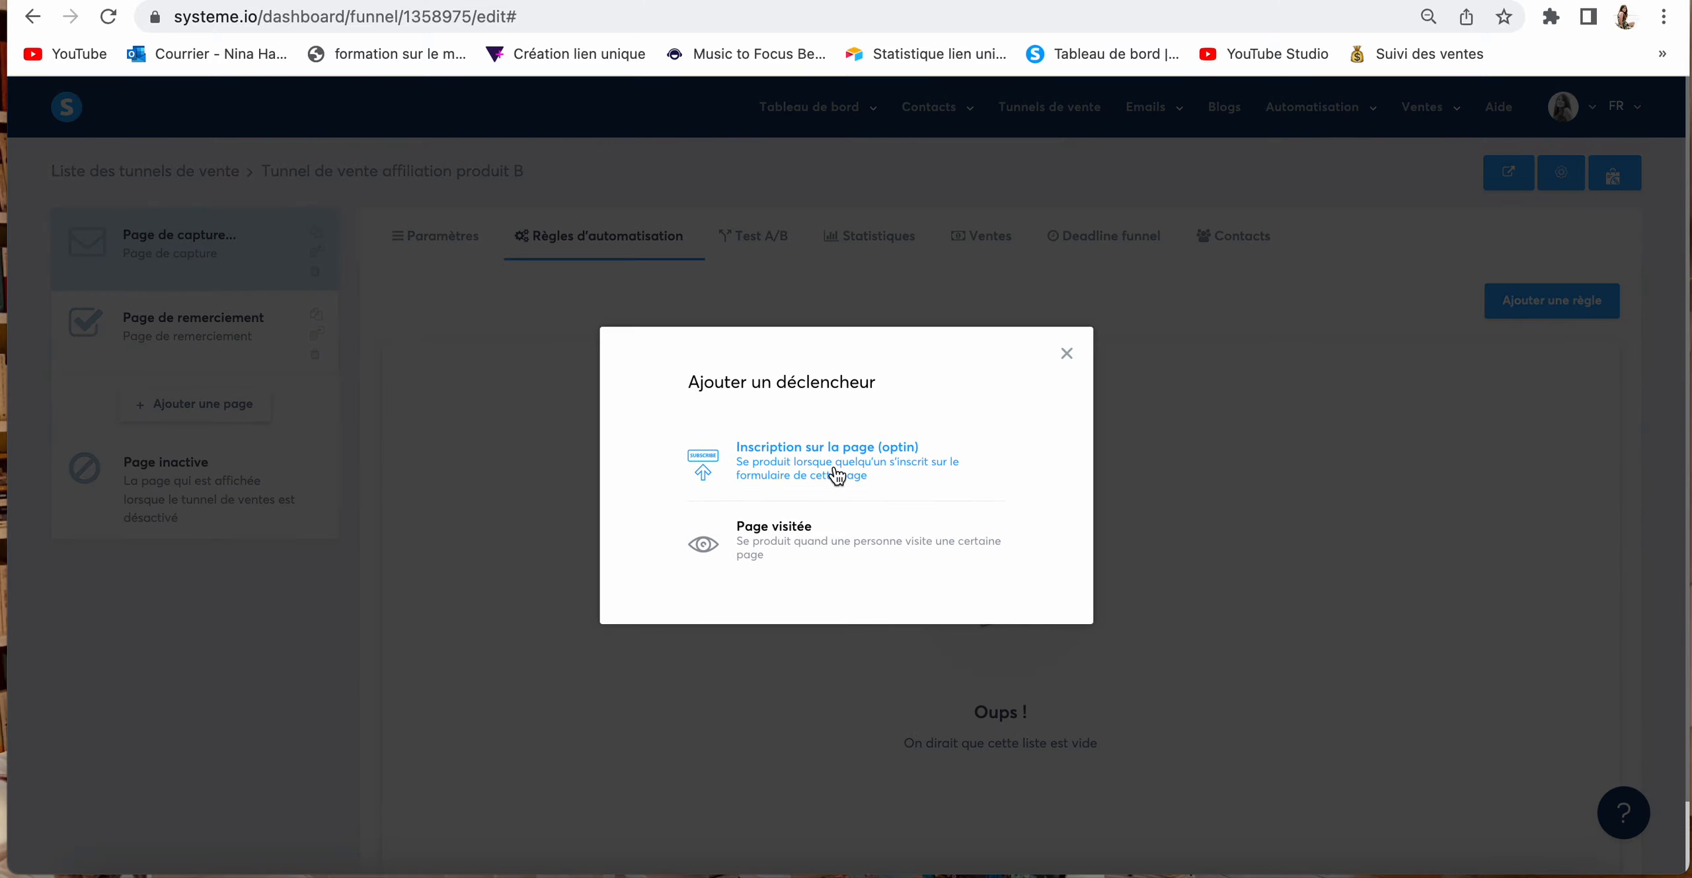
click(837, 474)
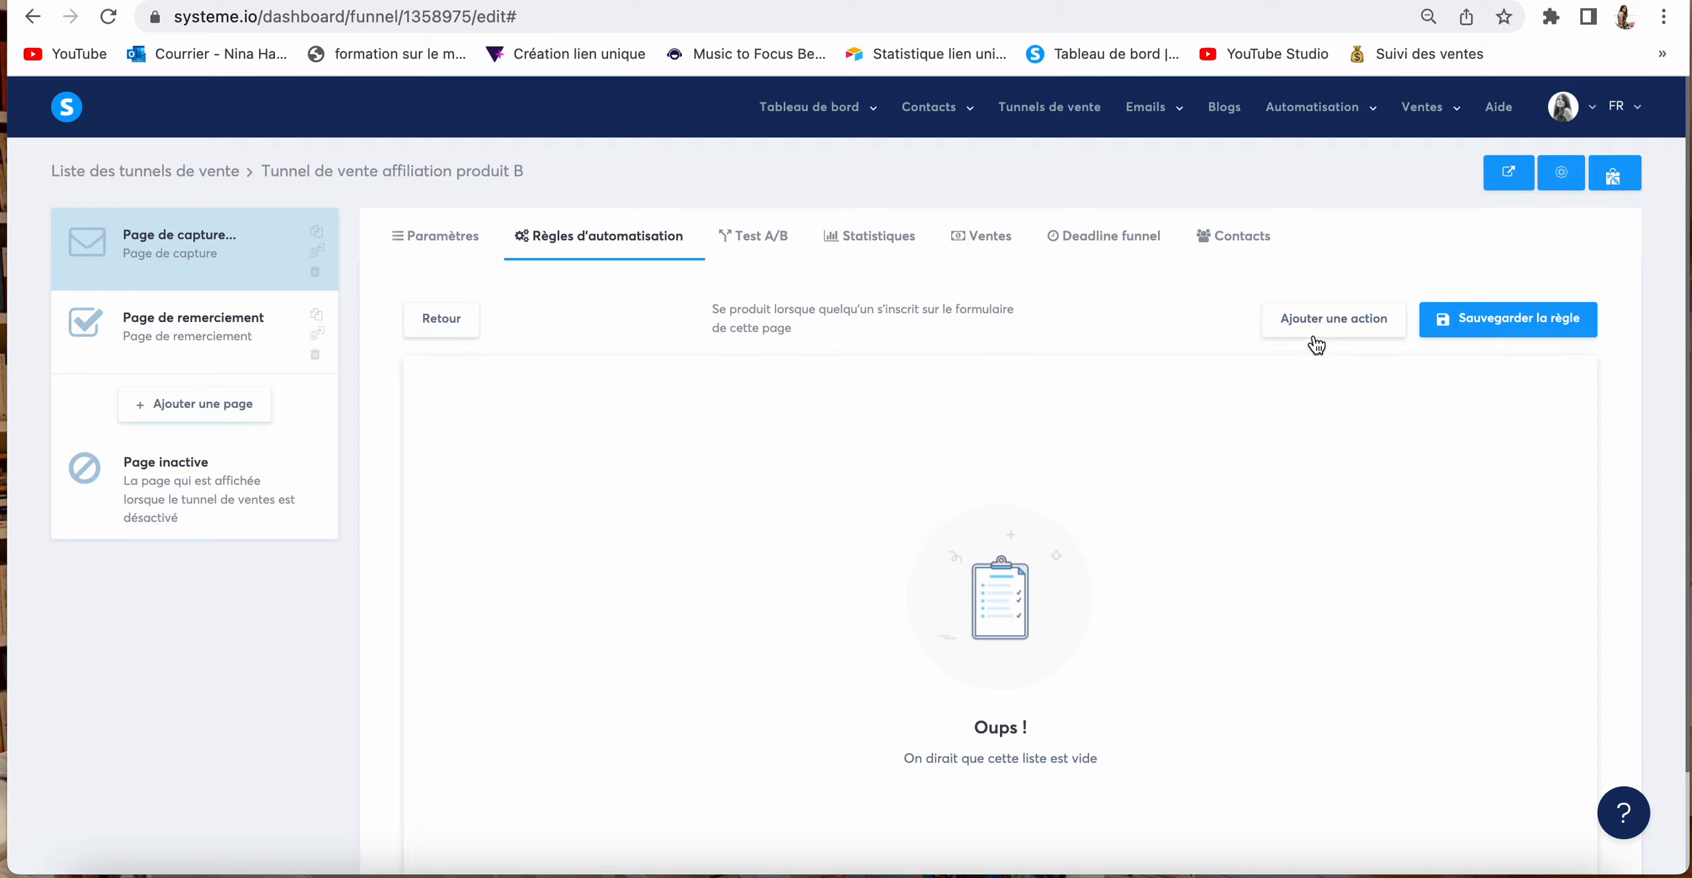
Step: Make the rule subscribe contacts to the 'email affiliation produit B' campaign and save it
click(1355, 321)
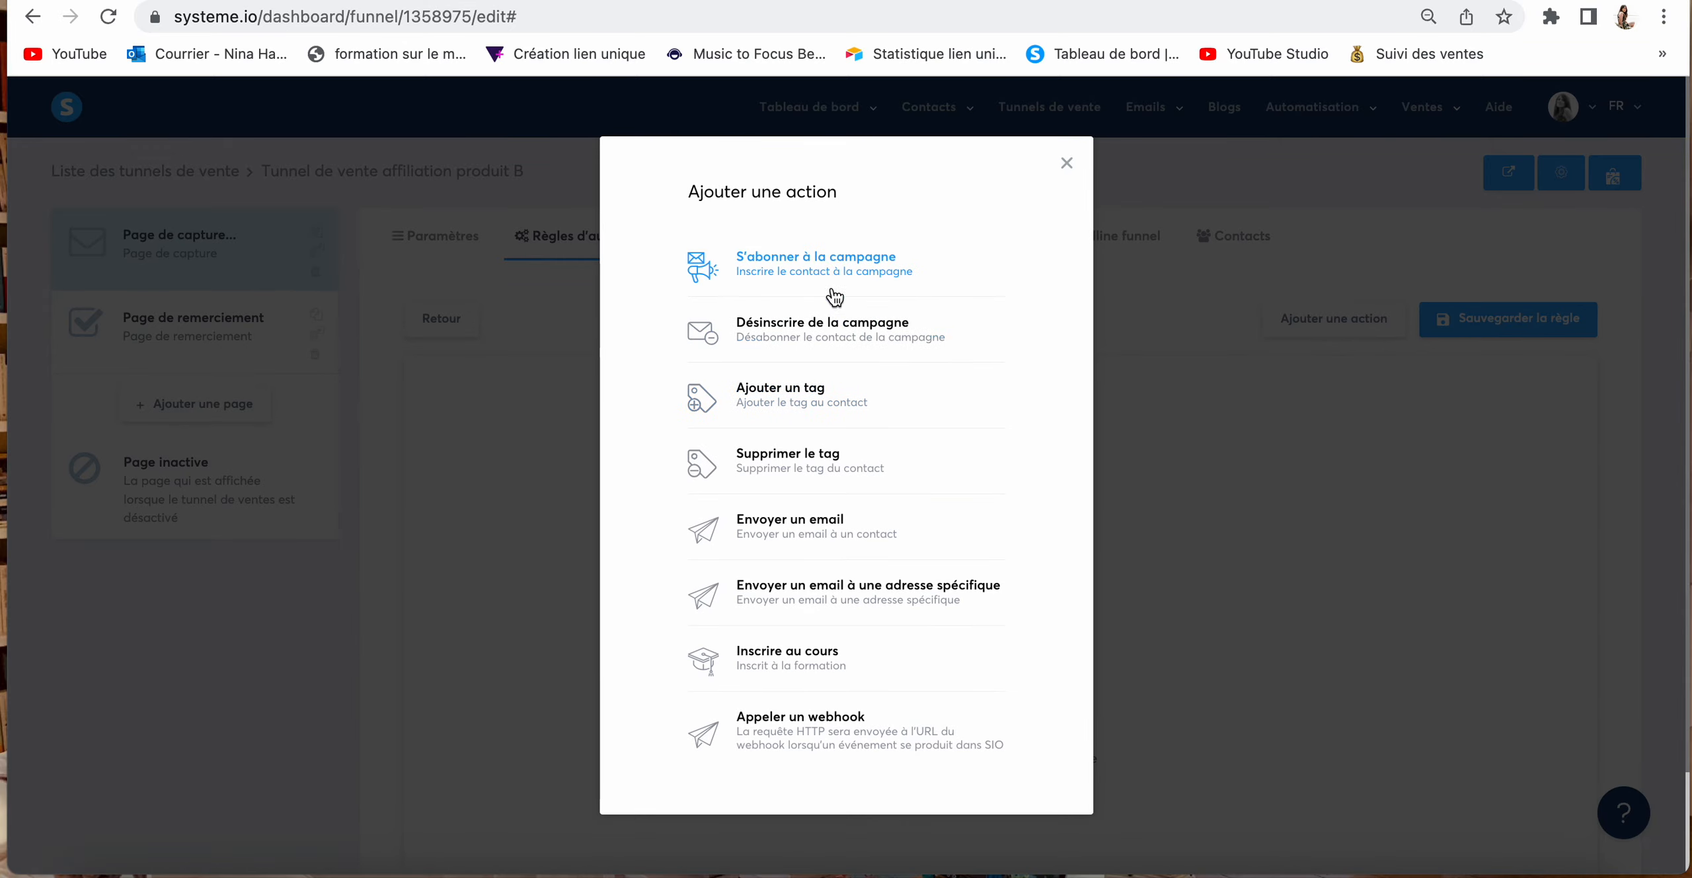
click(812, 272)
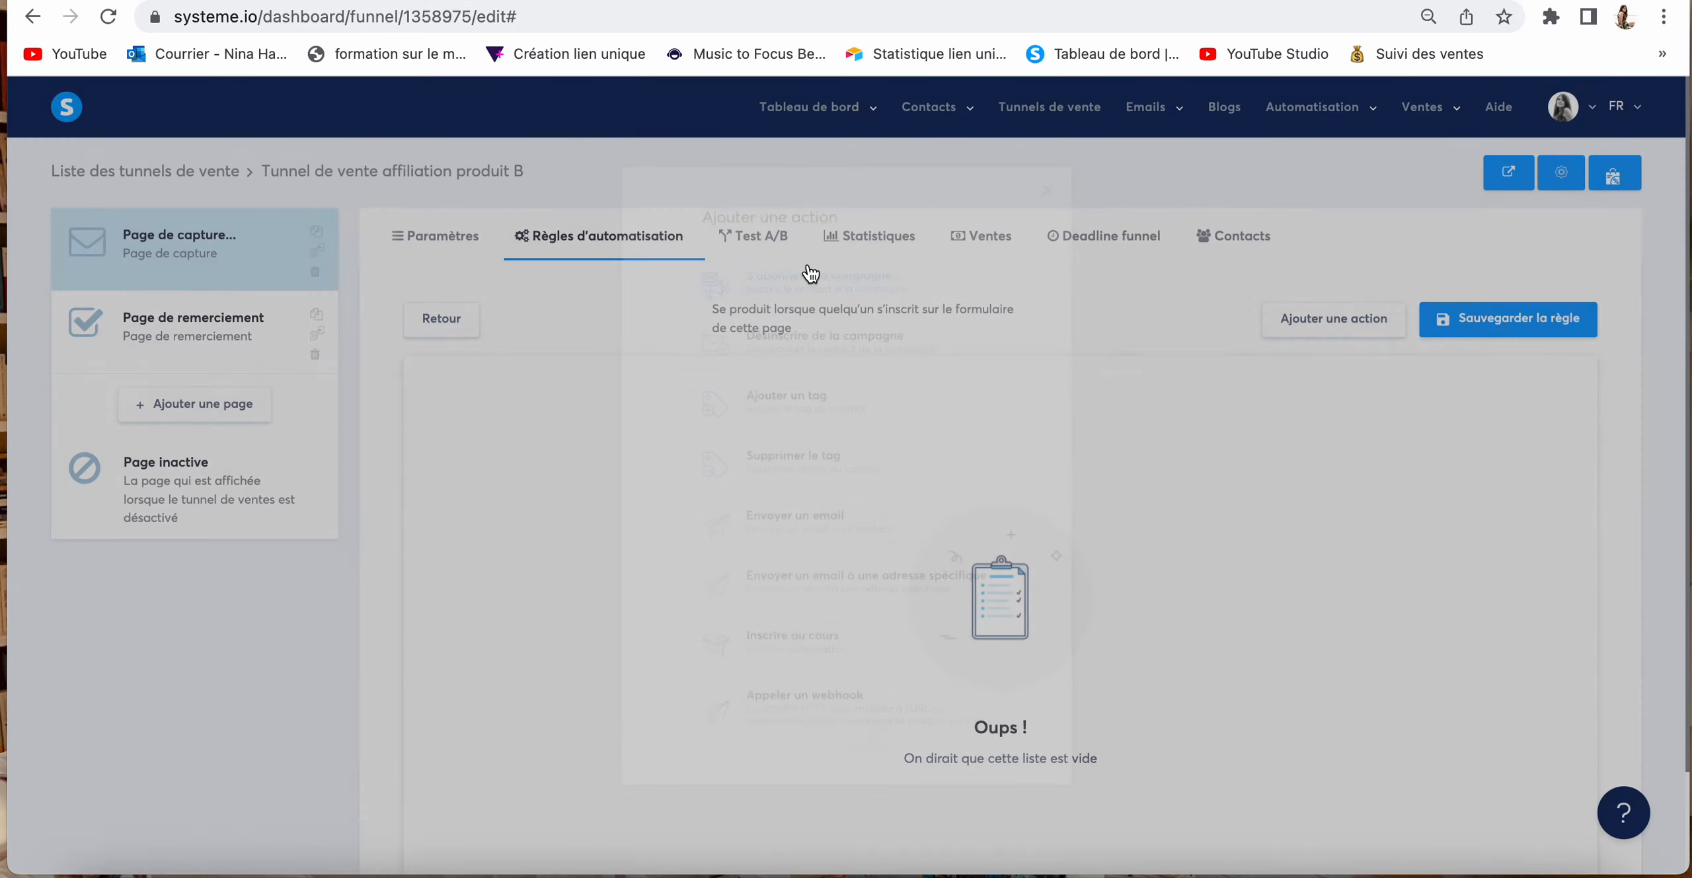
click(989, 429)
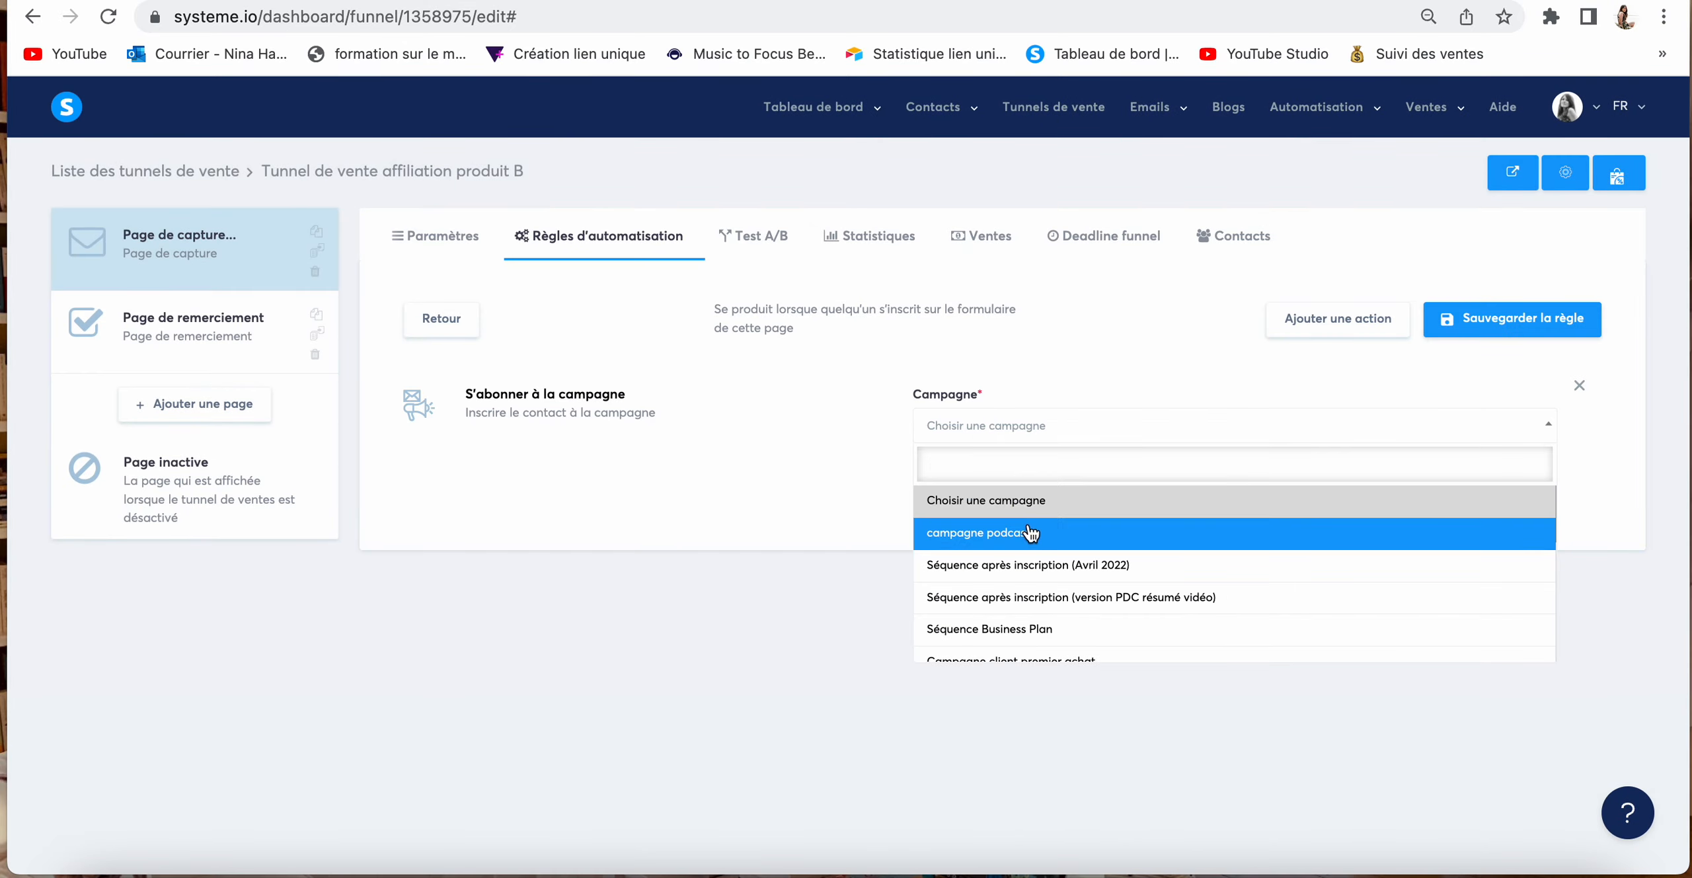
scroll(1085, 550, down, 4)
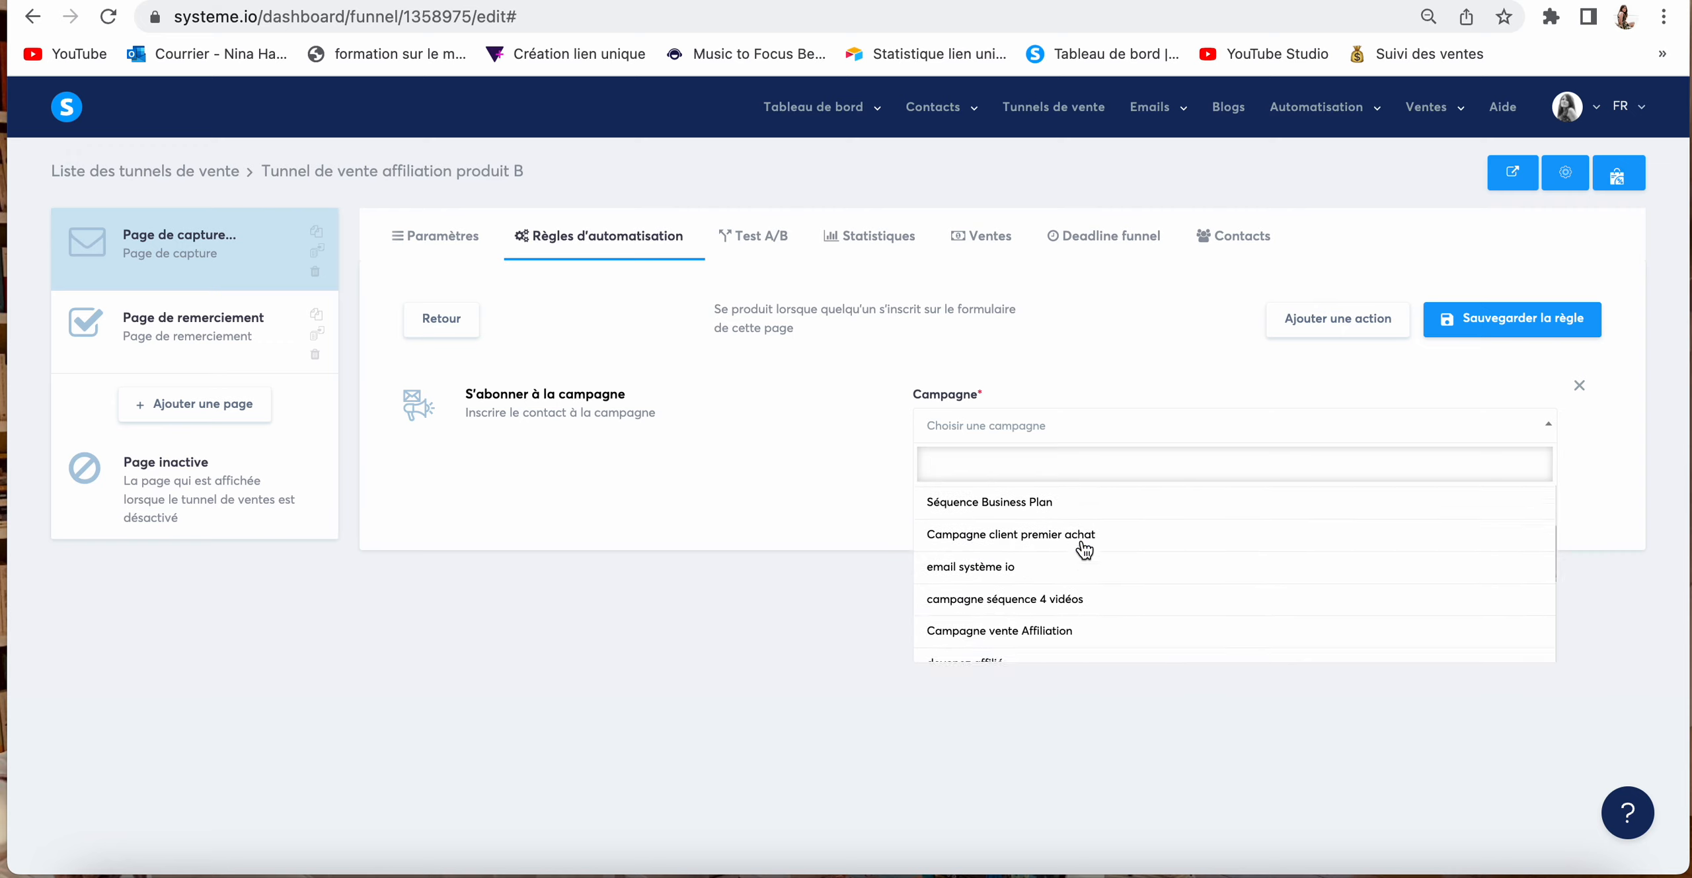
scroll(1085, 550, down, 5)
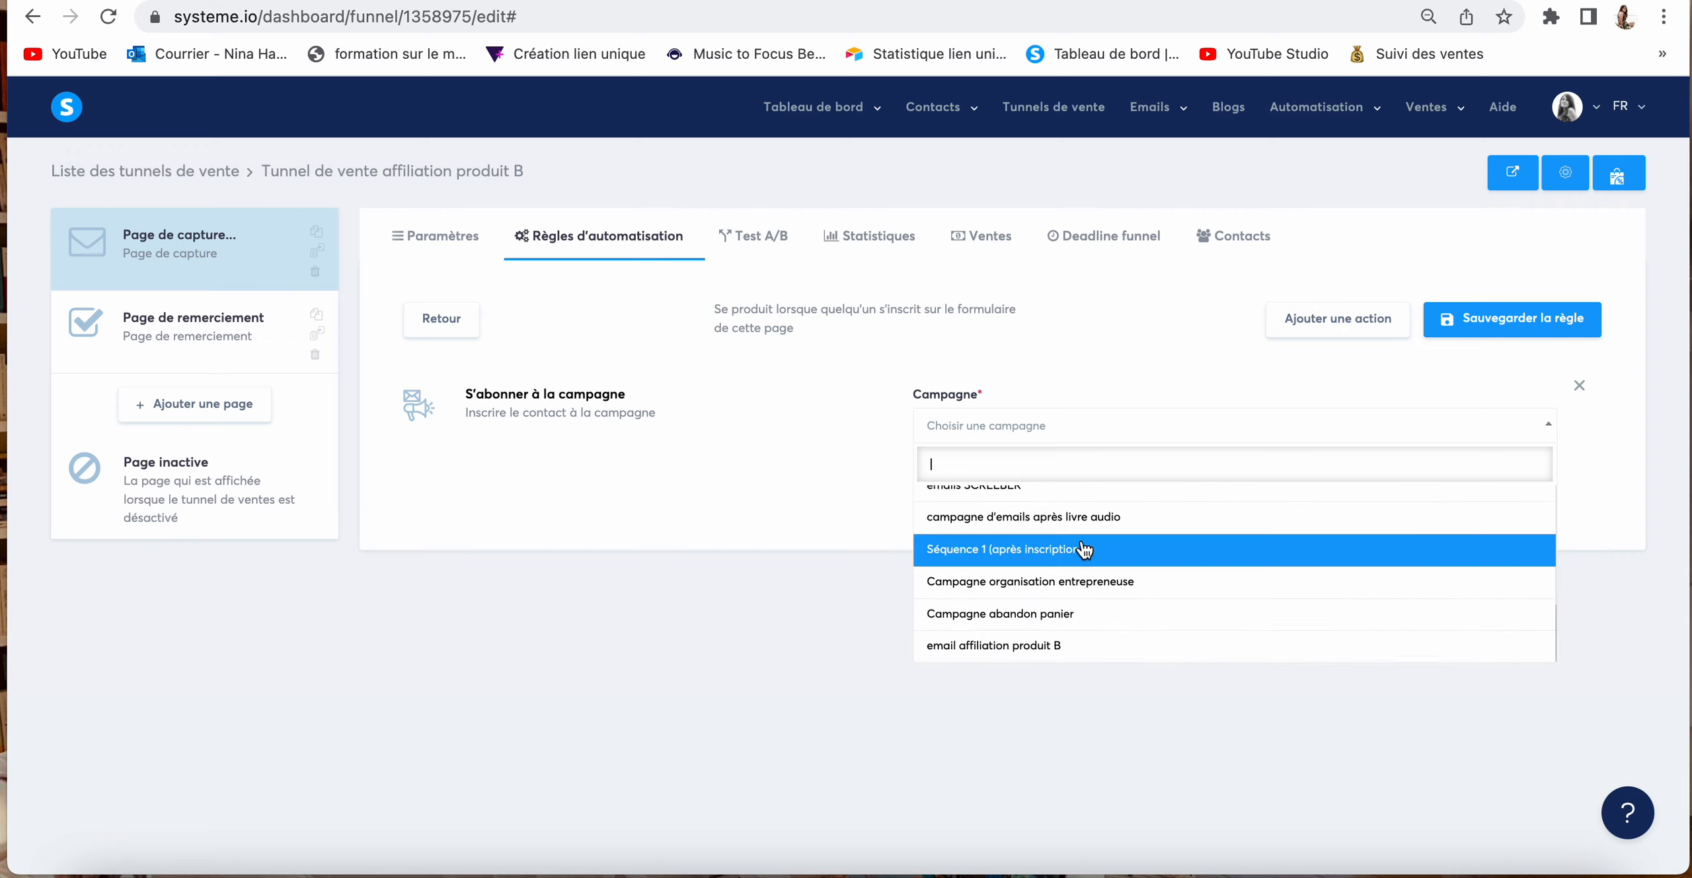
click(992, 649)
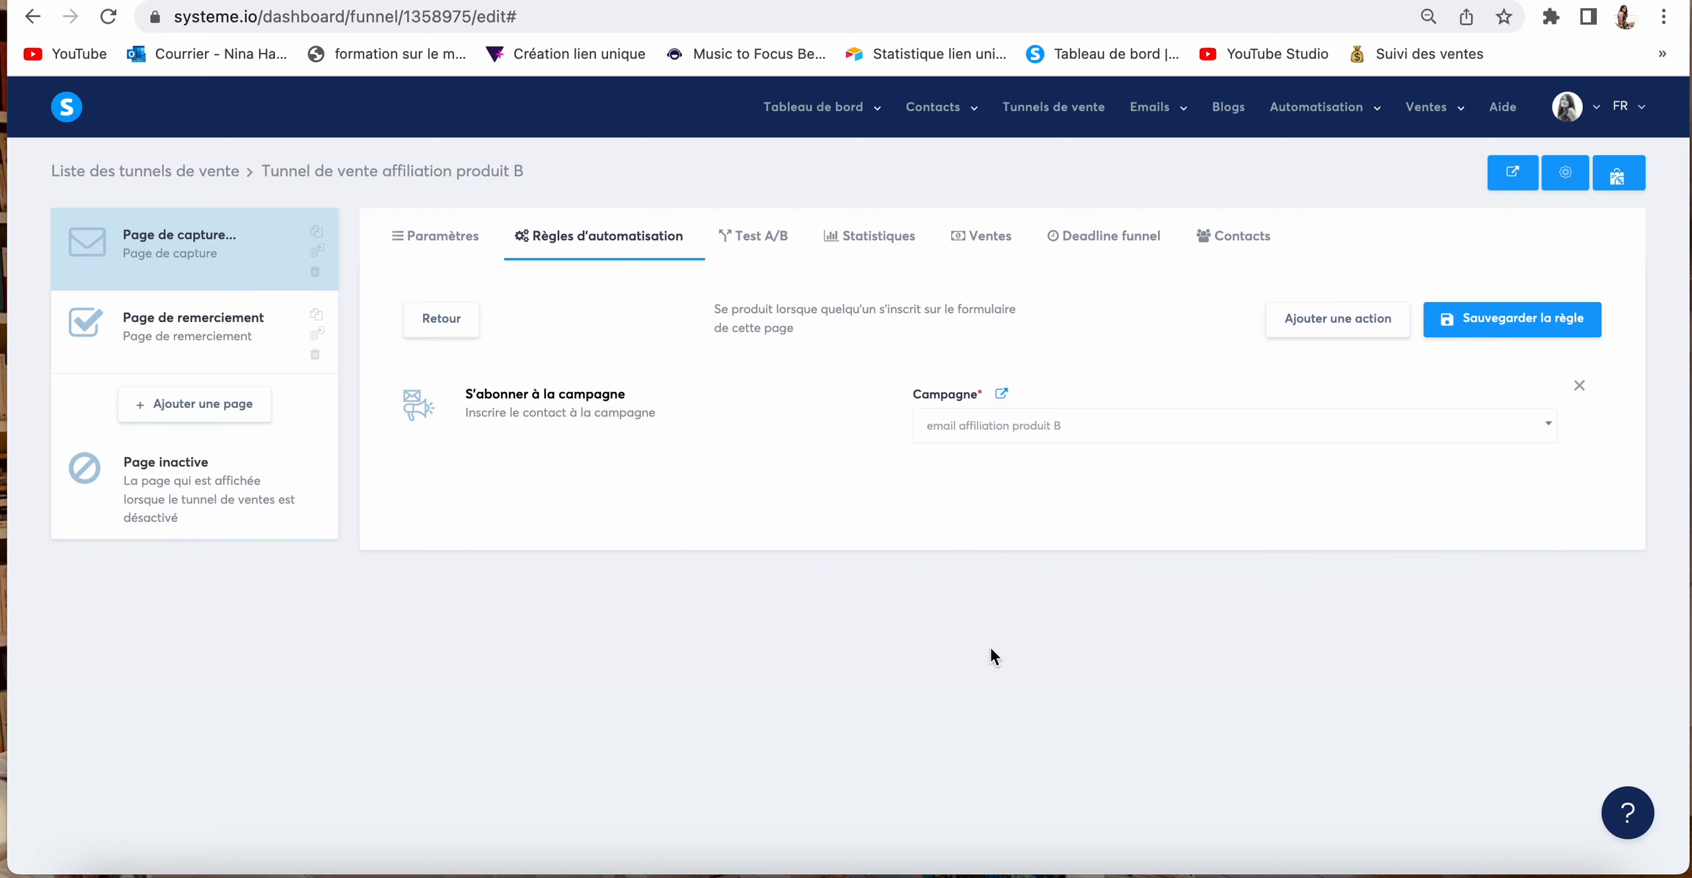
click(1504, 322)
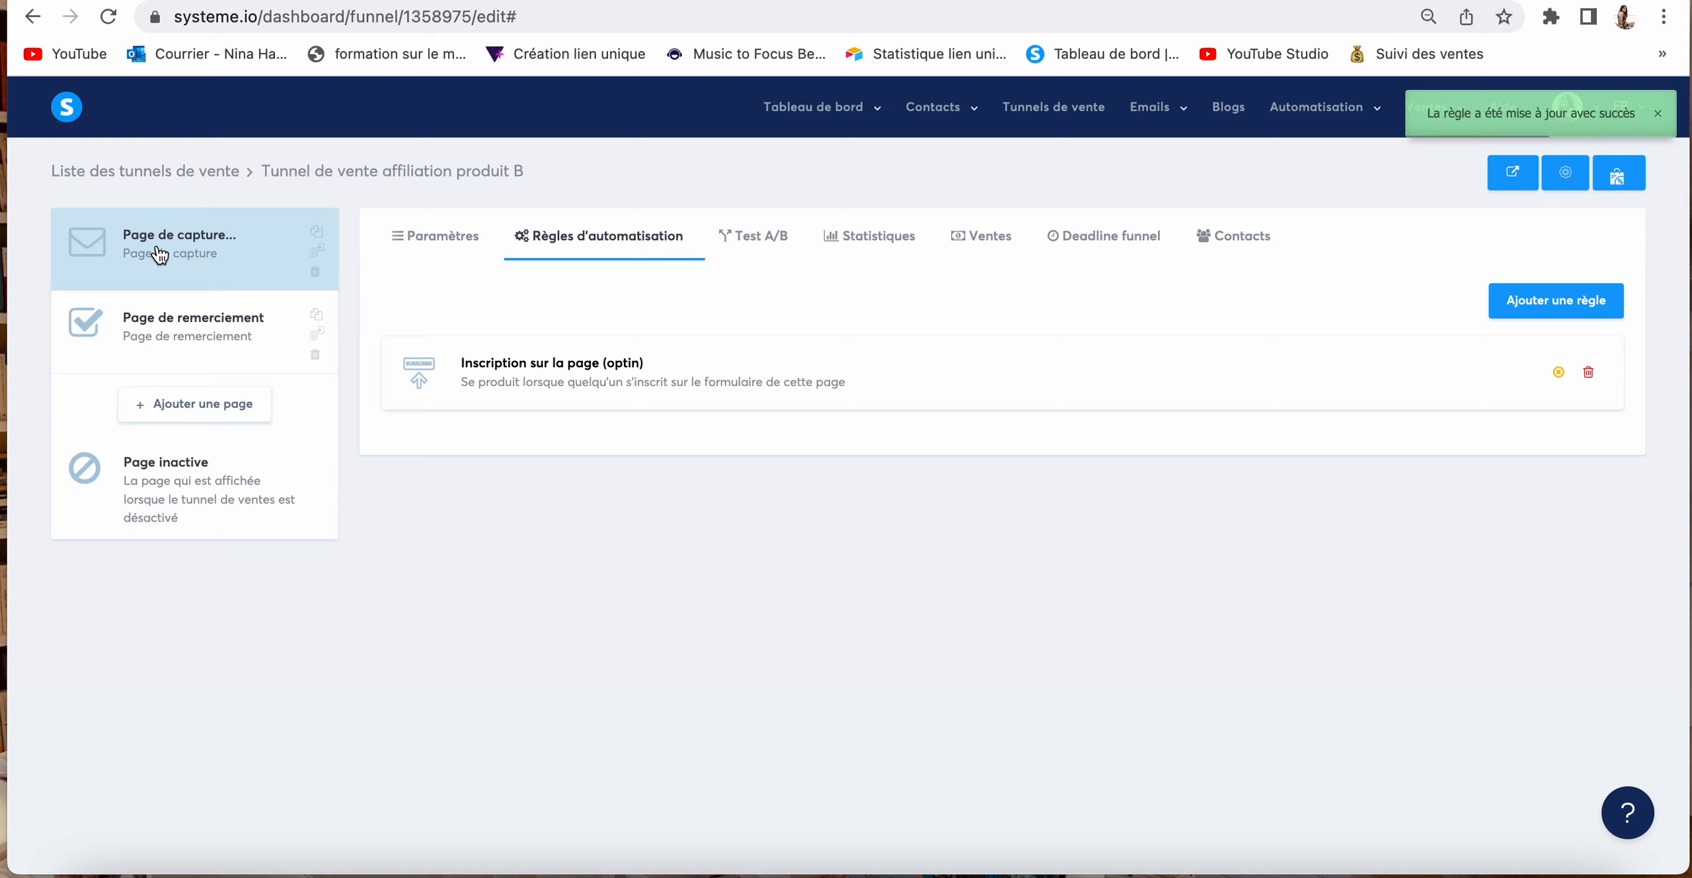
click(211, 255)
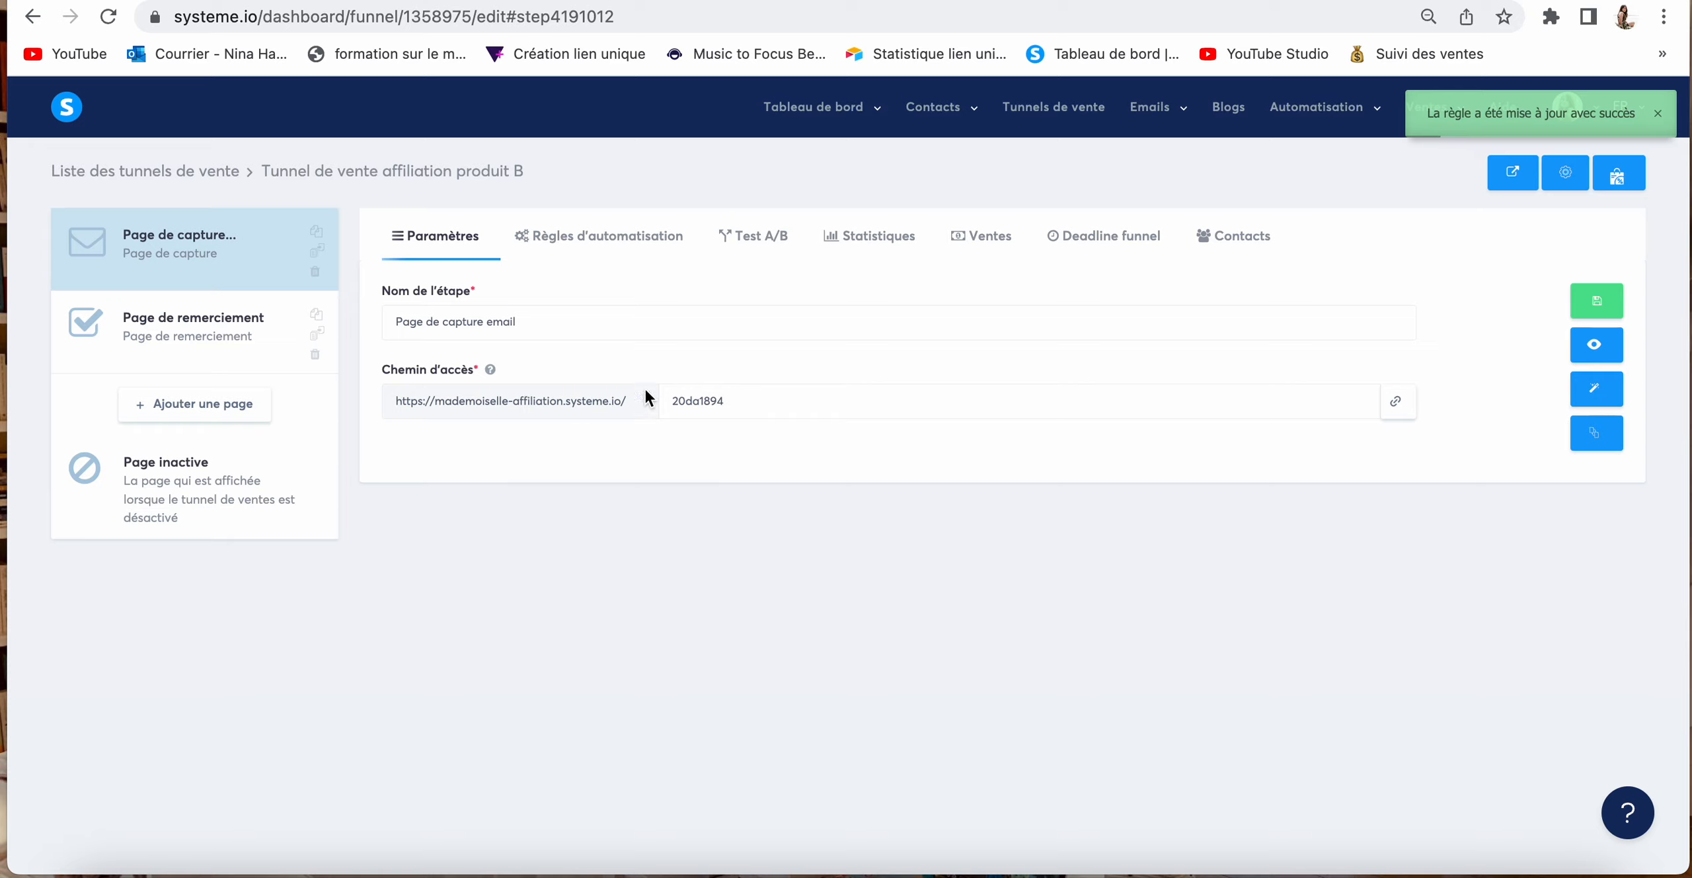
Step: Copy the capture page's public address and load it in a new browser tab
click(1396, 400)
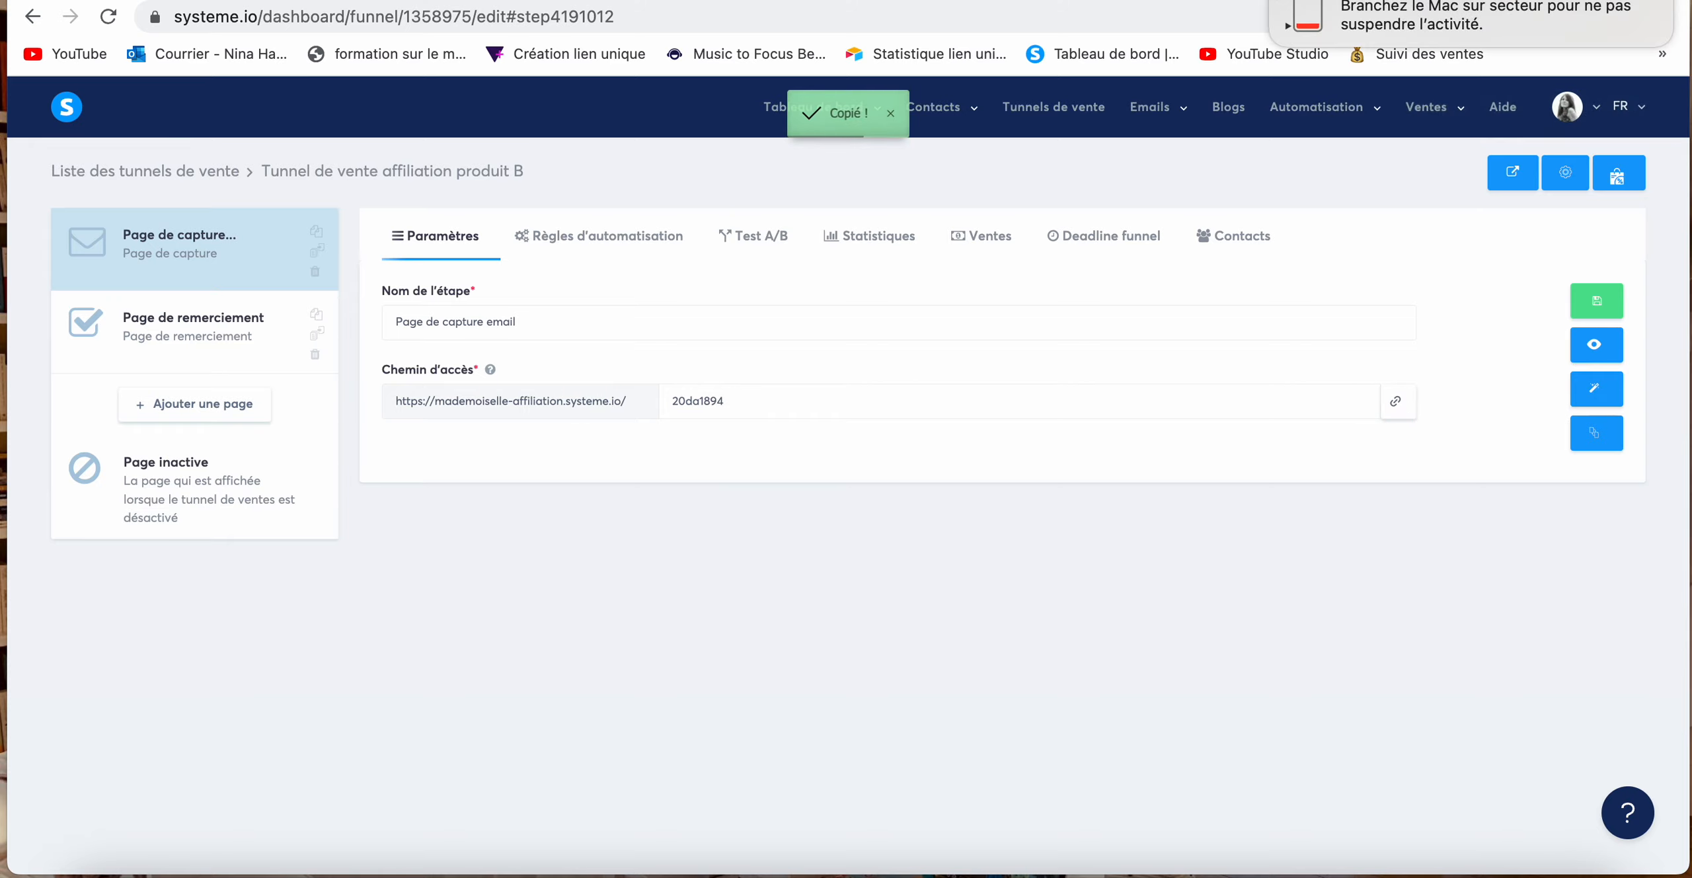
key(super+t)
text(https://mademoiselle-affiliation.systeme.io/20da1894)
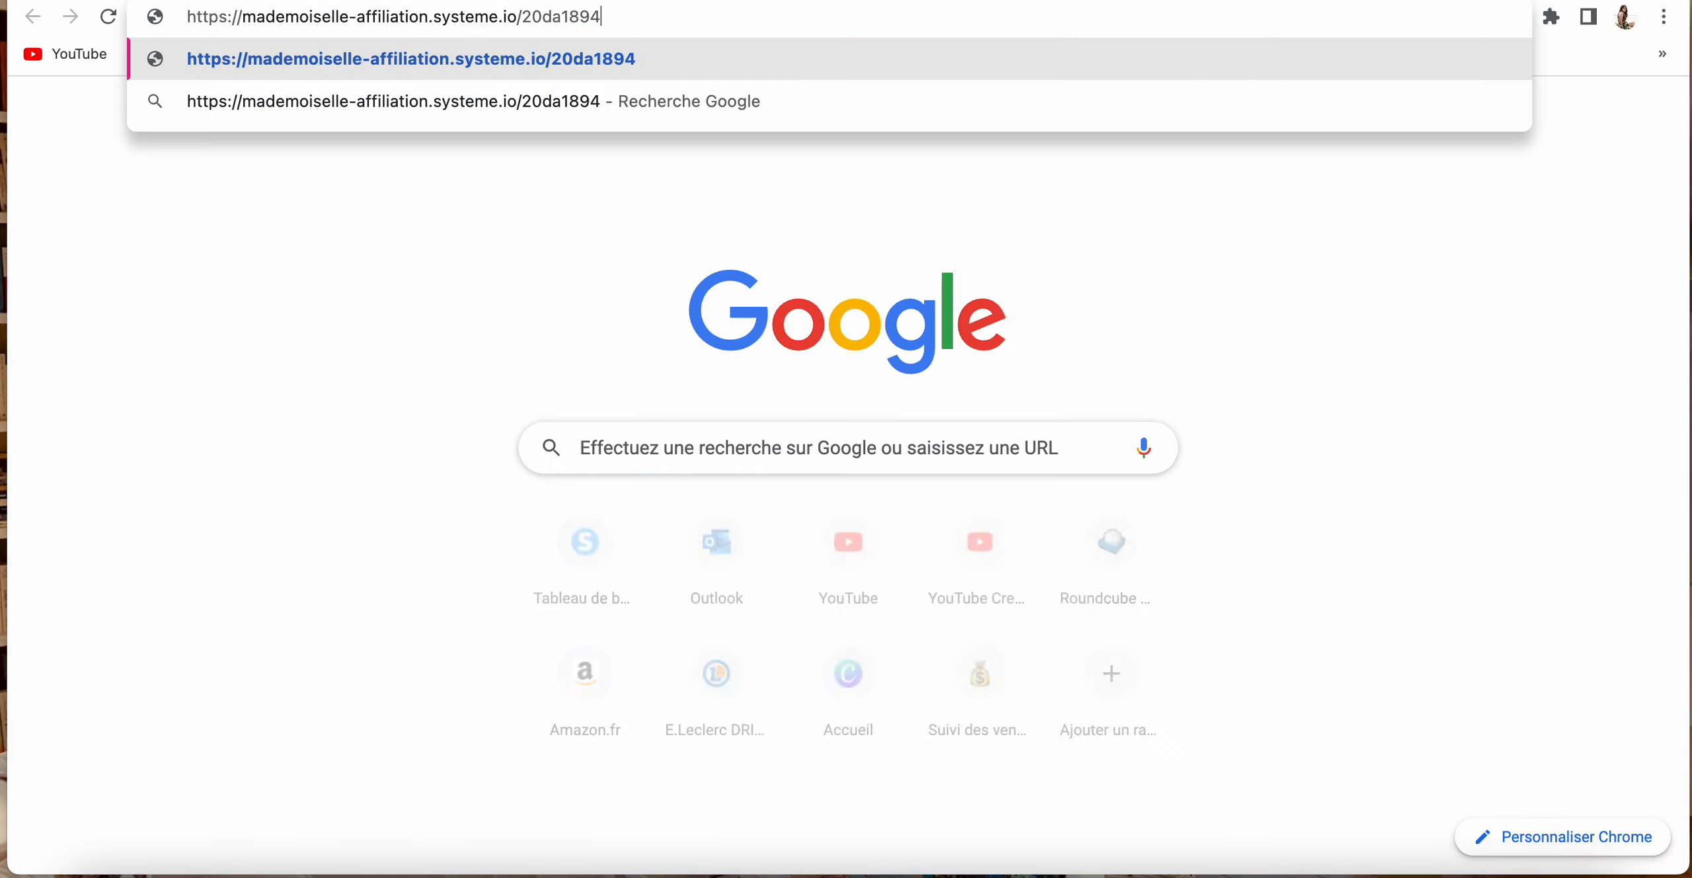
key(Return)
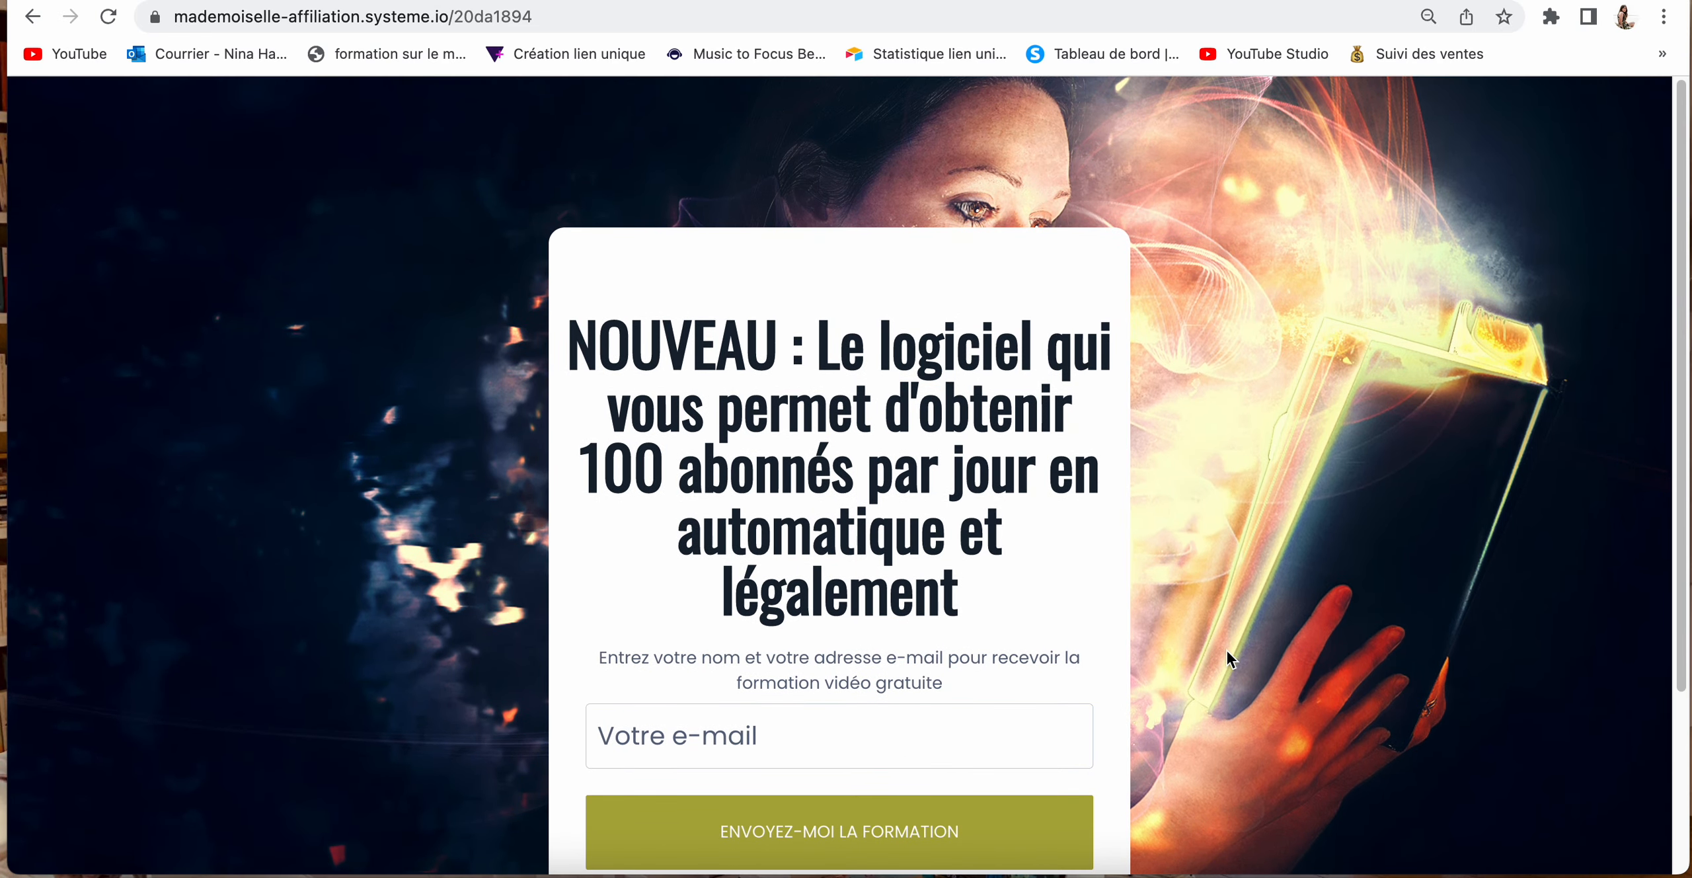
scroll(1226, 648, down, 3)
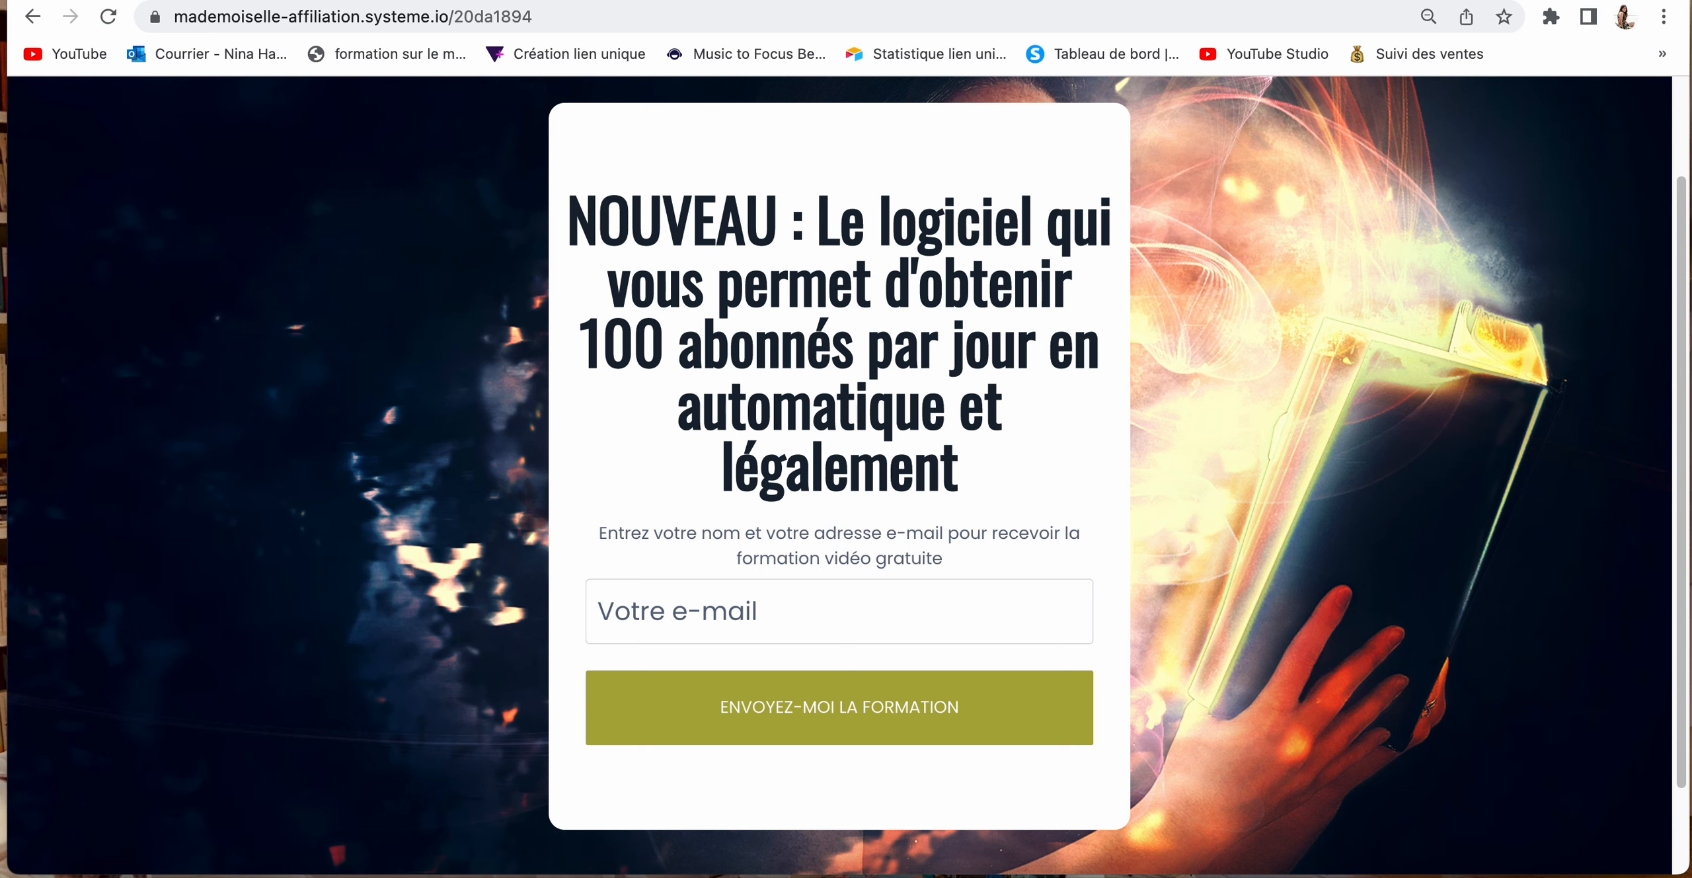
Step: Switch to the VENDRE SUR SYSTEME IO book signup page tab
click(1000, 0)
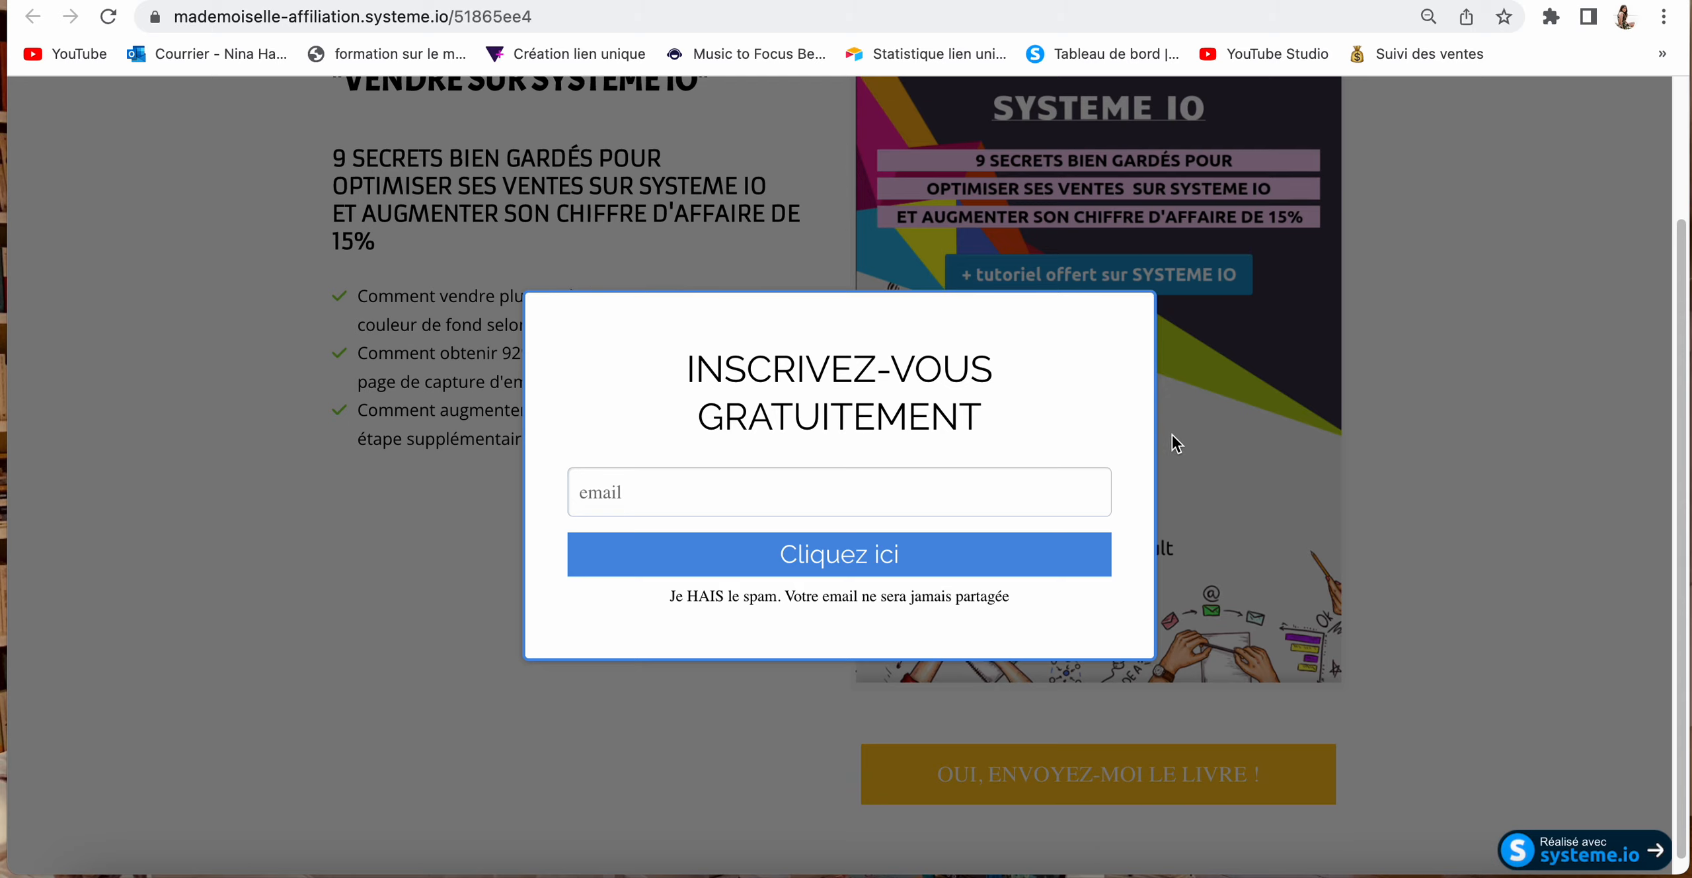
scroll(1176, 443, up, 2)
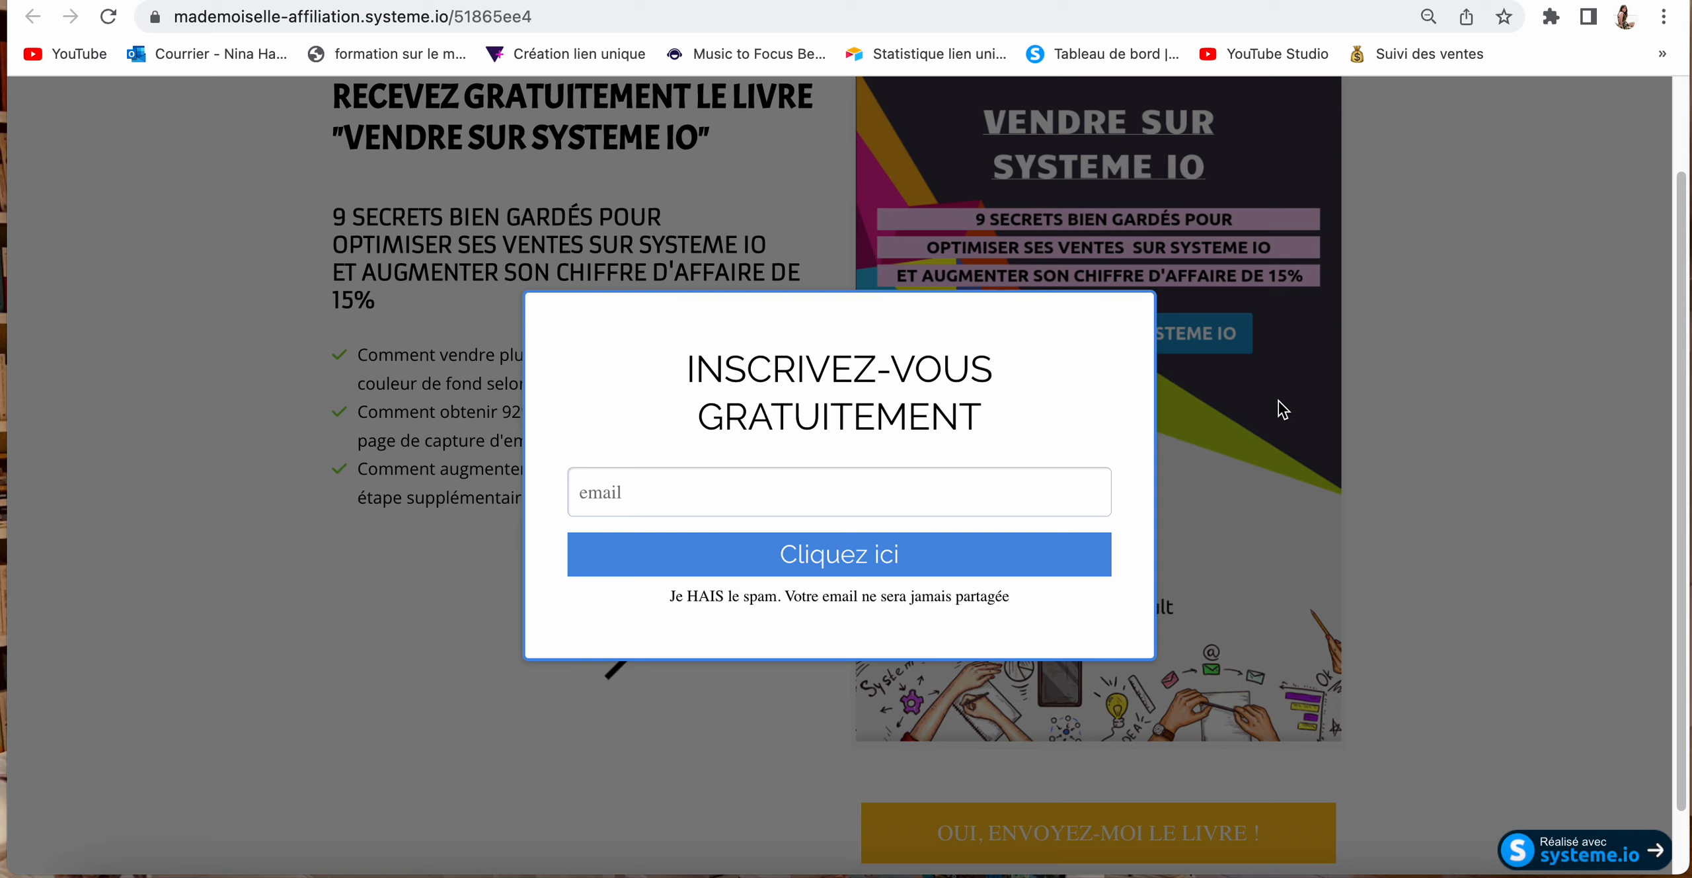
scroll(1283, 410, up, 2)
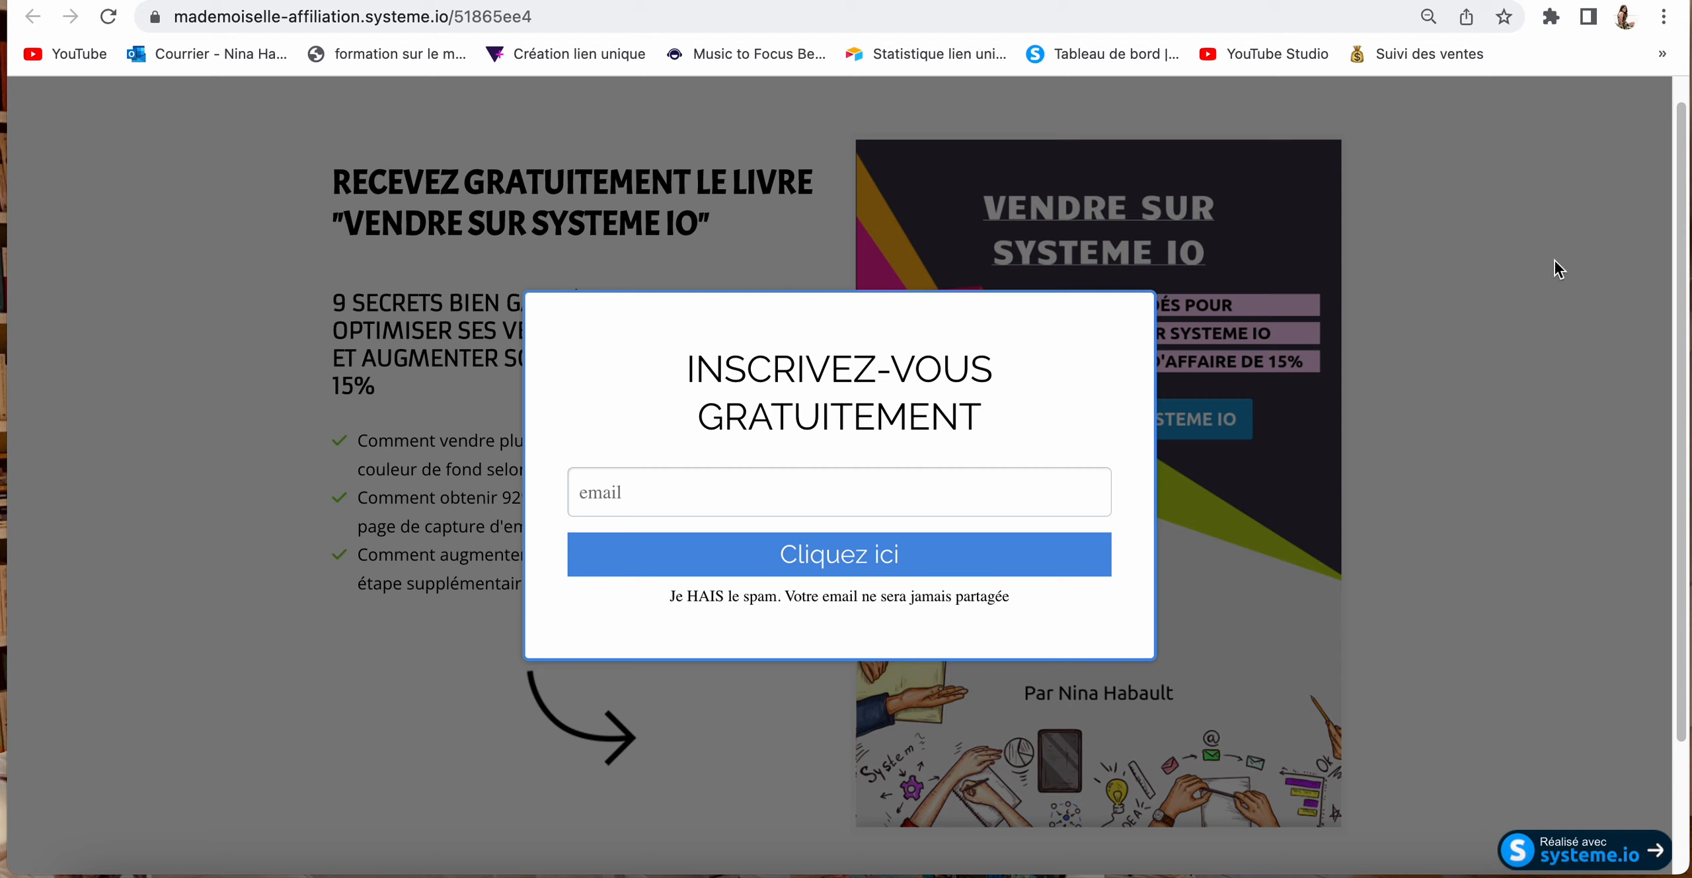